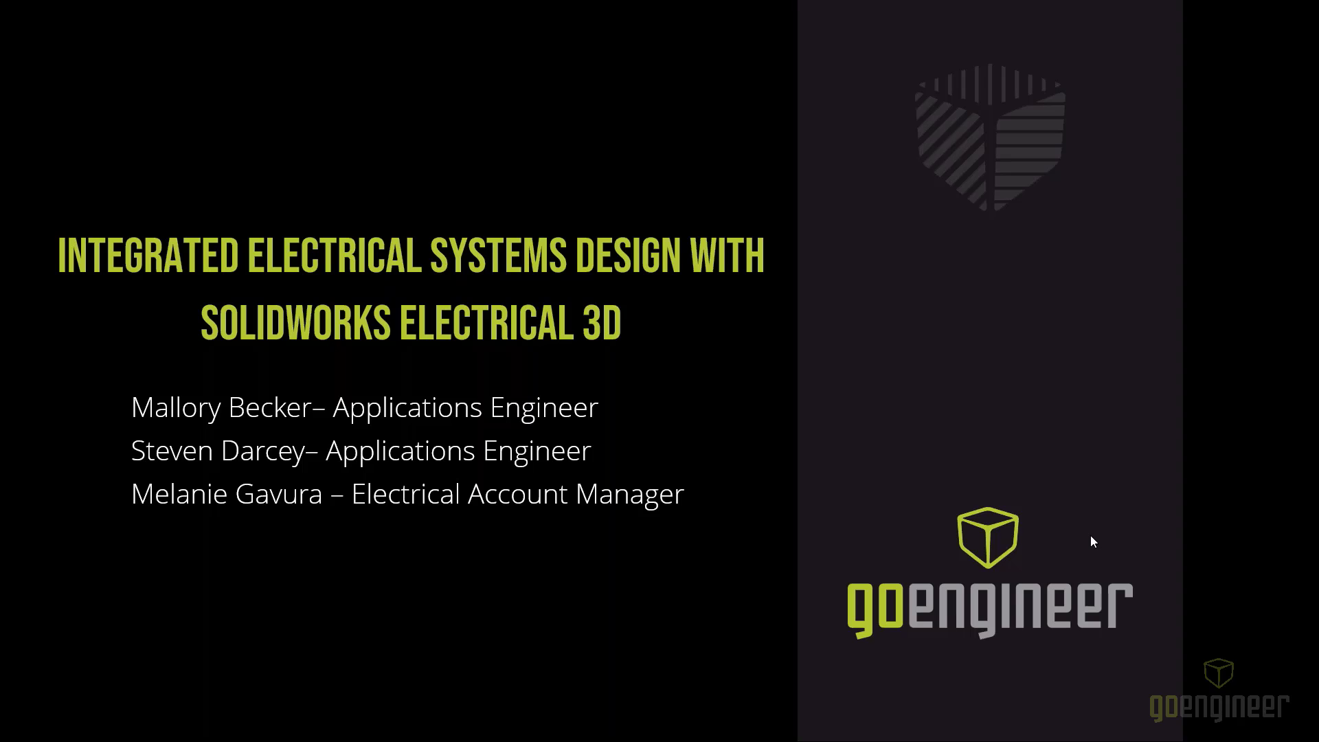
# Advance the presentation past the title slide.
pyautogui.press('Right')
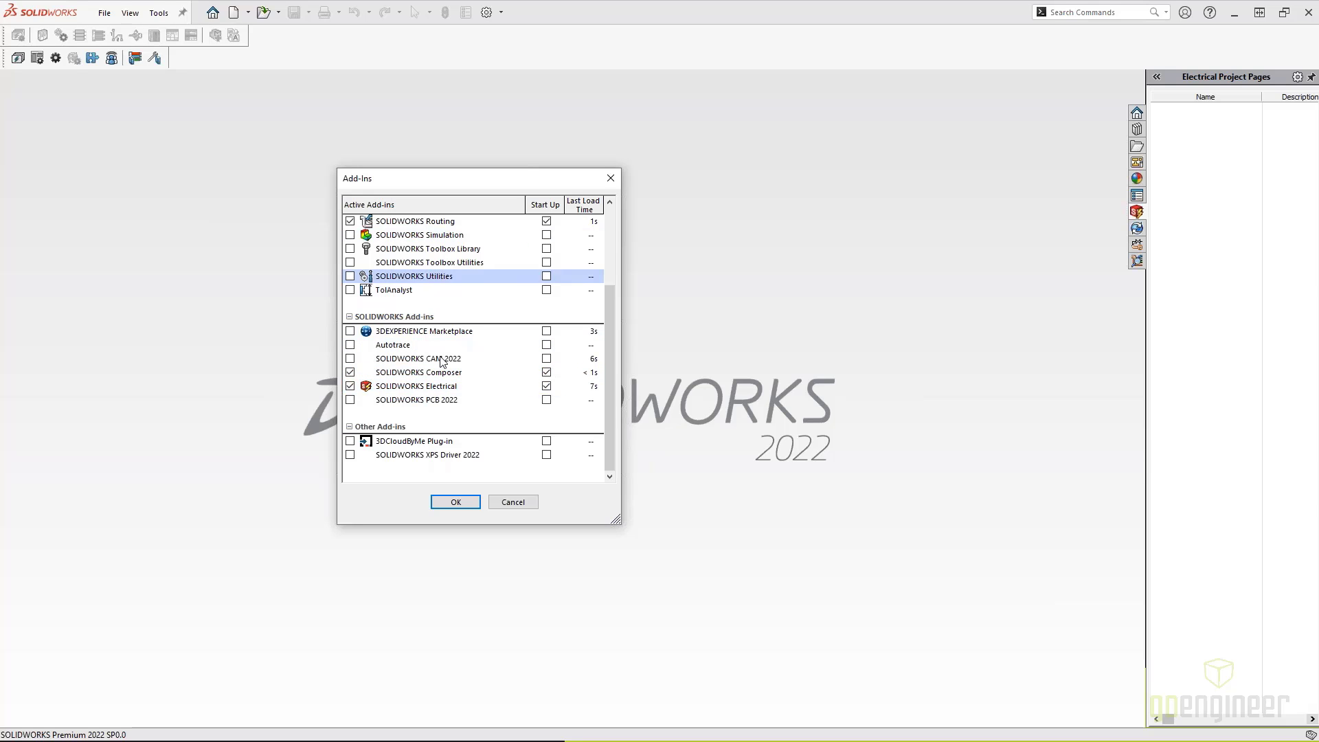
# Accept the Add-Ins list with SOLIDWORKS Electrical and SOLIDWORKS Routing enabled.
pyautogui.scroll(2, 402, 391)
pyautogui.scroll(1, 402, 391)
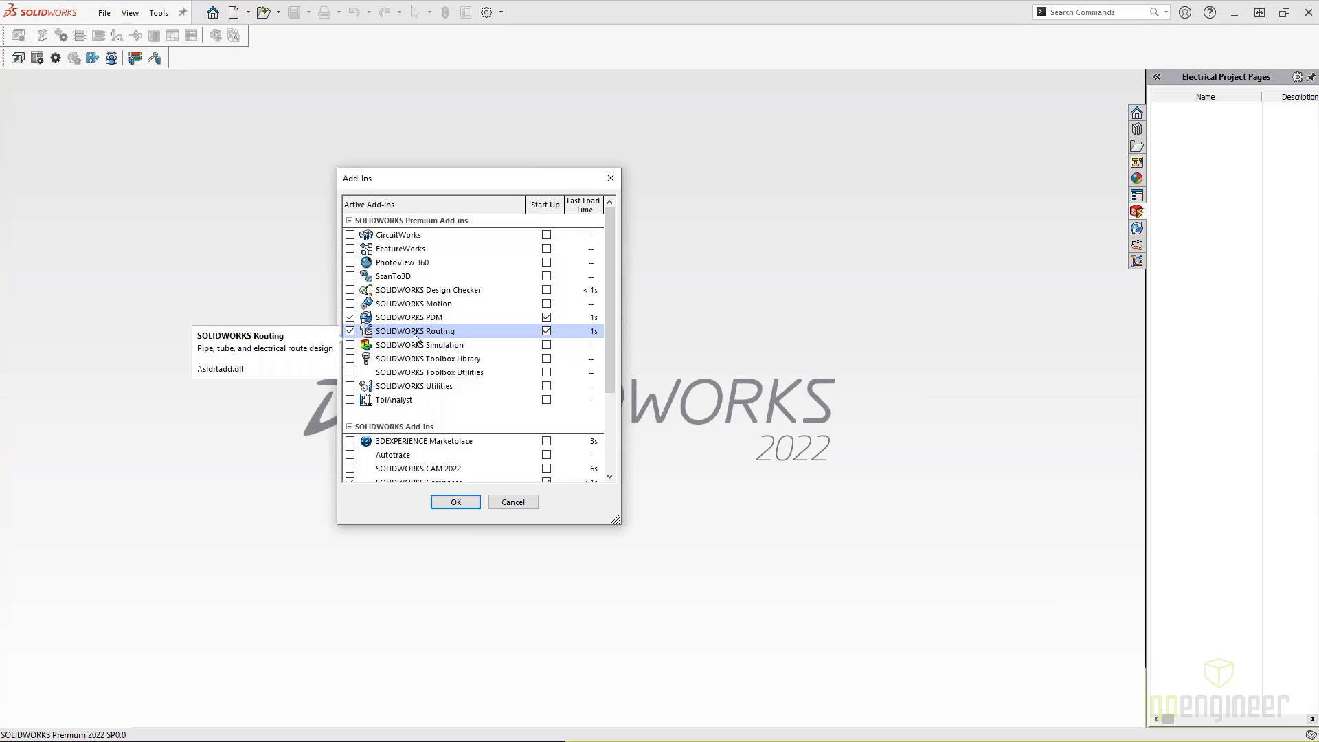
pyautogui.click(455, 501)
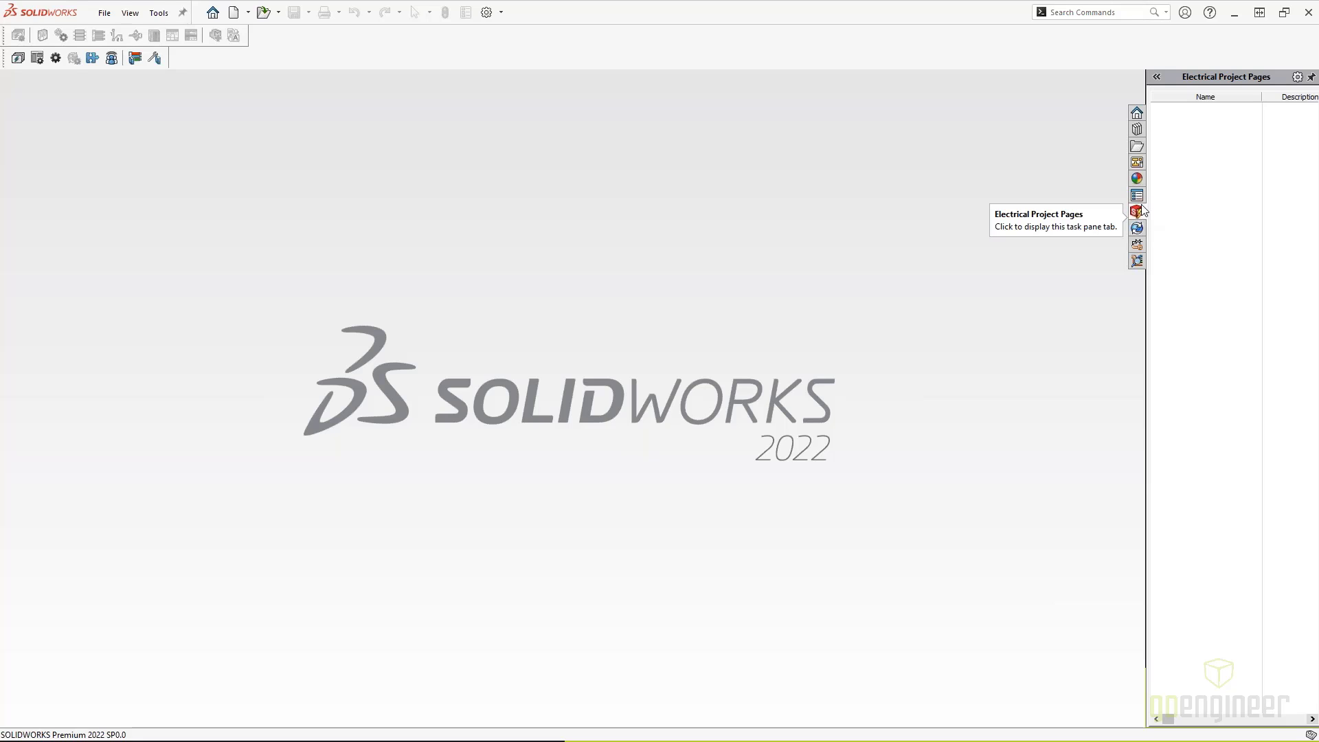
# Open the SWE 3D Webinar project from Electrical Project Management.
pyautogui.rightClick(1190, 186)
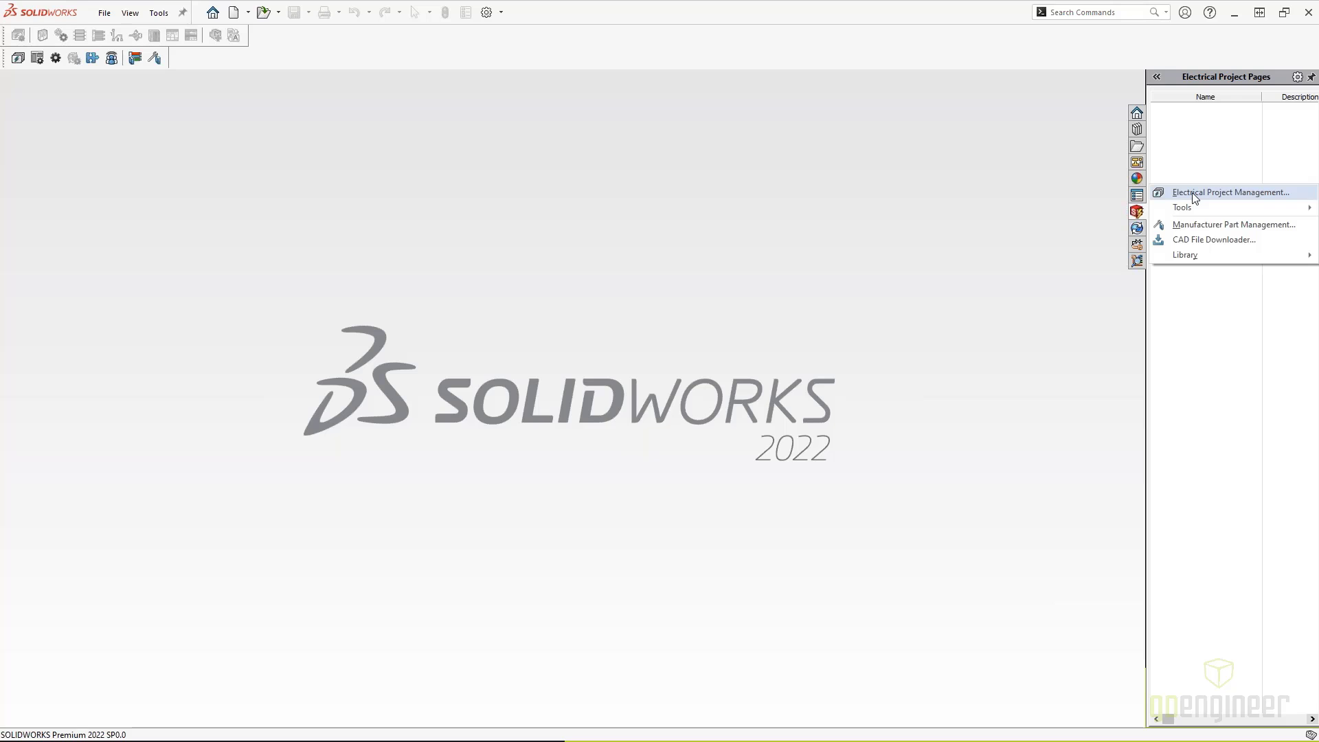
pyautogui.click(1193, 196)
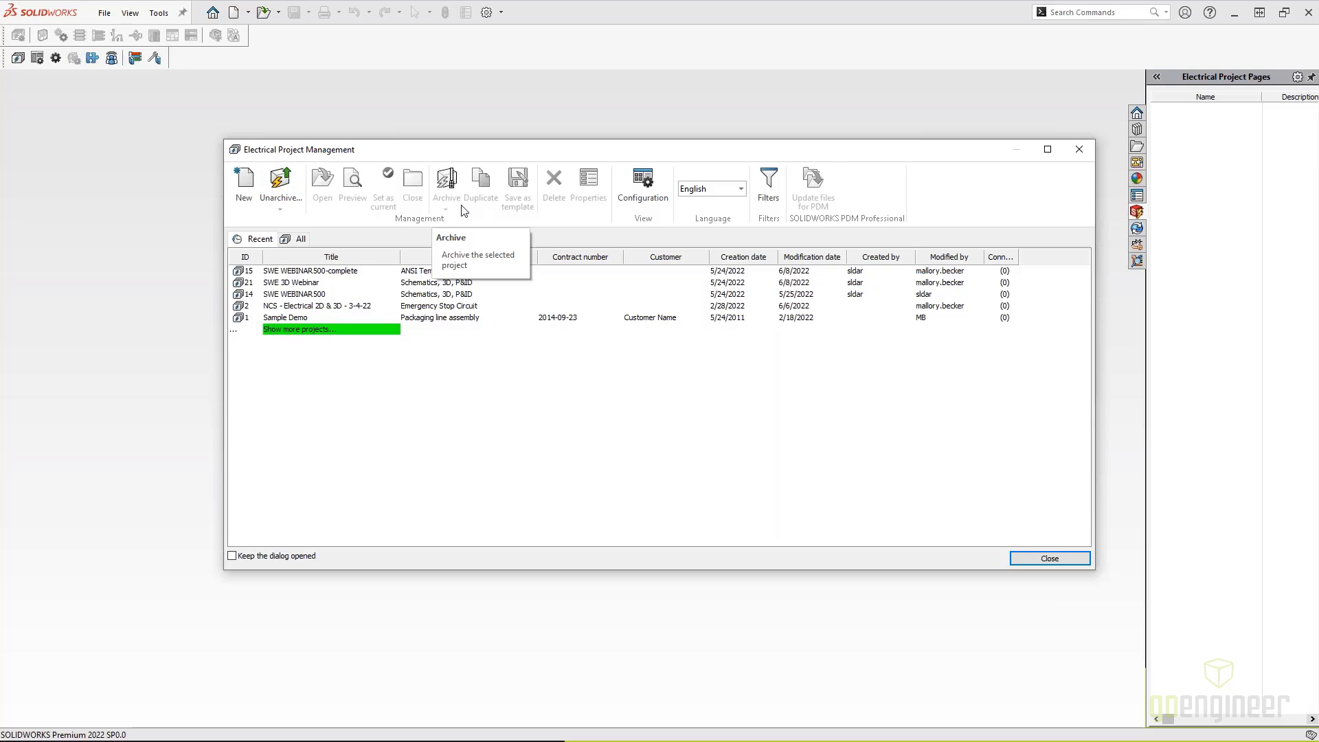
pyautogui.click(301, 287)
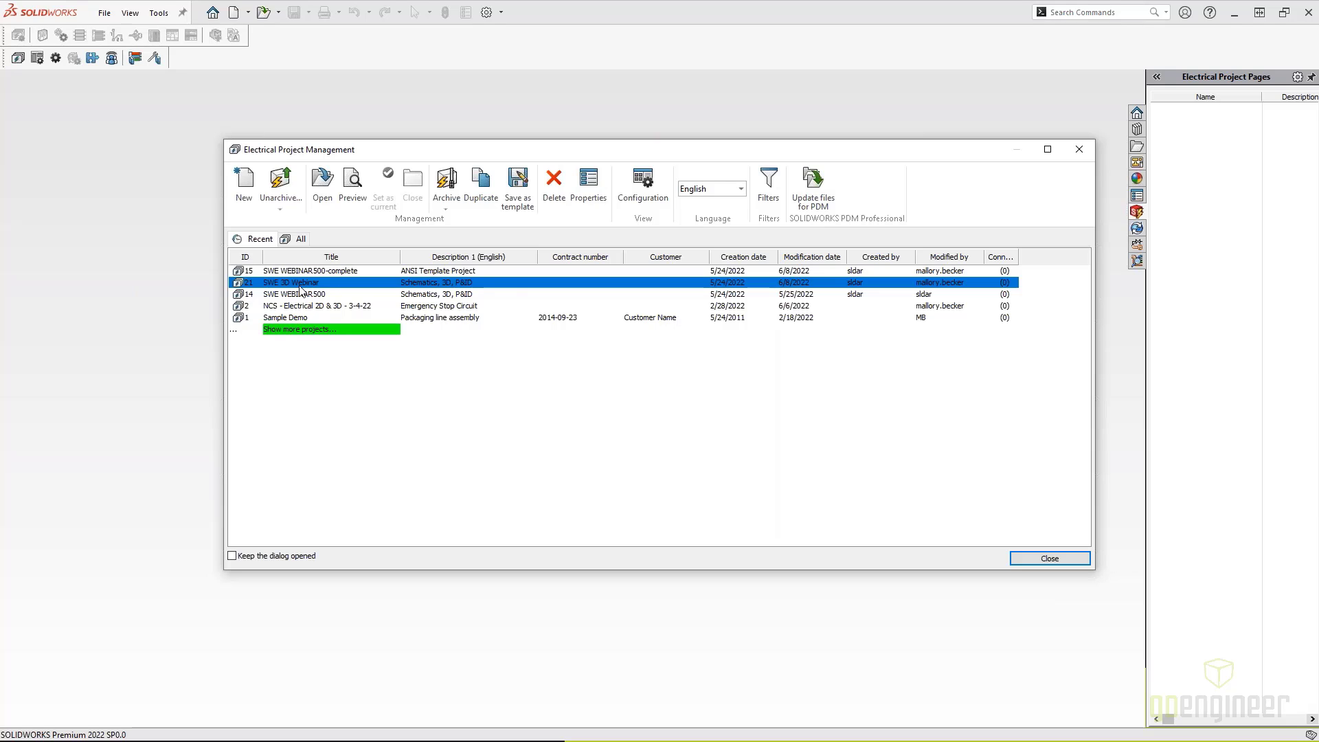
pyautogui.doubleClick(300, 286)
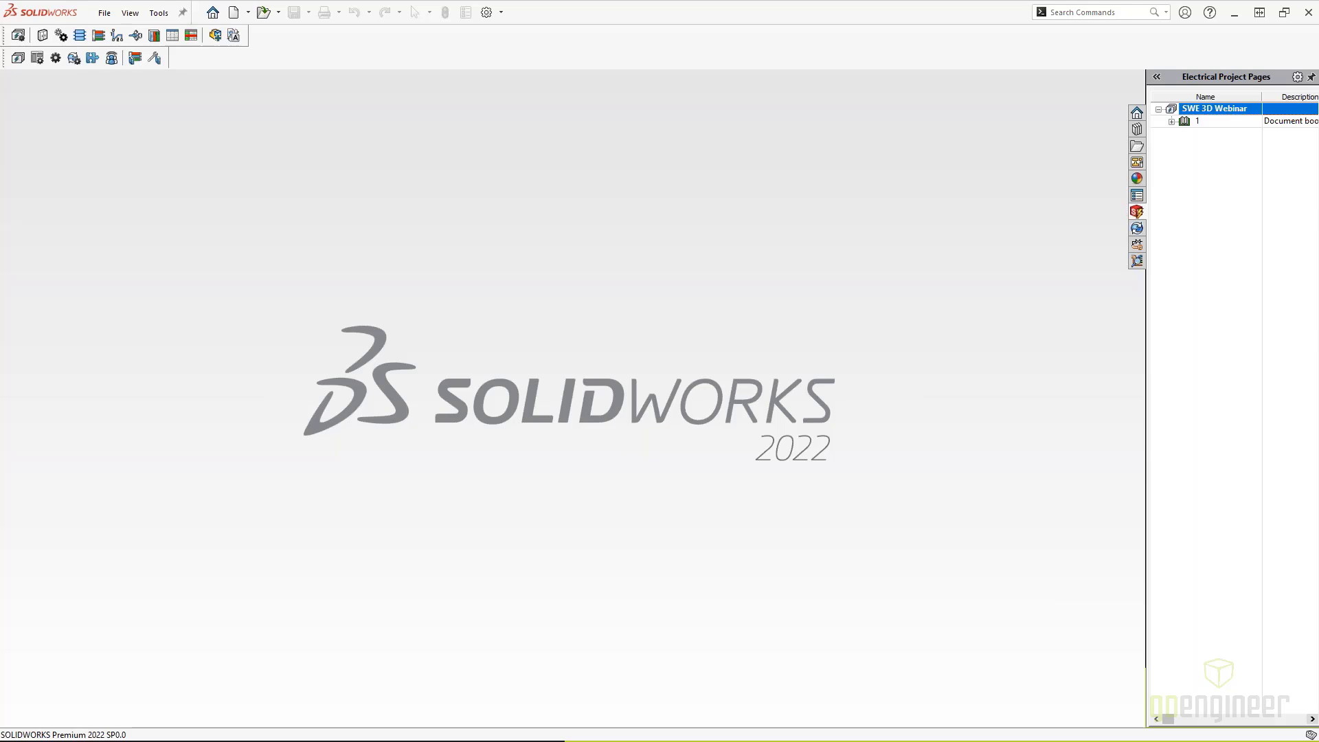
# Expand document book 1 and preview the Cover page.
pyautogui.doubleClick(1175, 124)
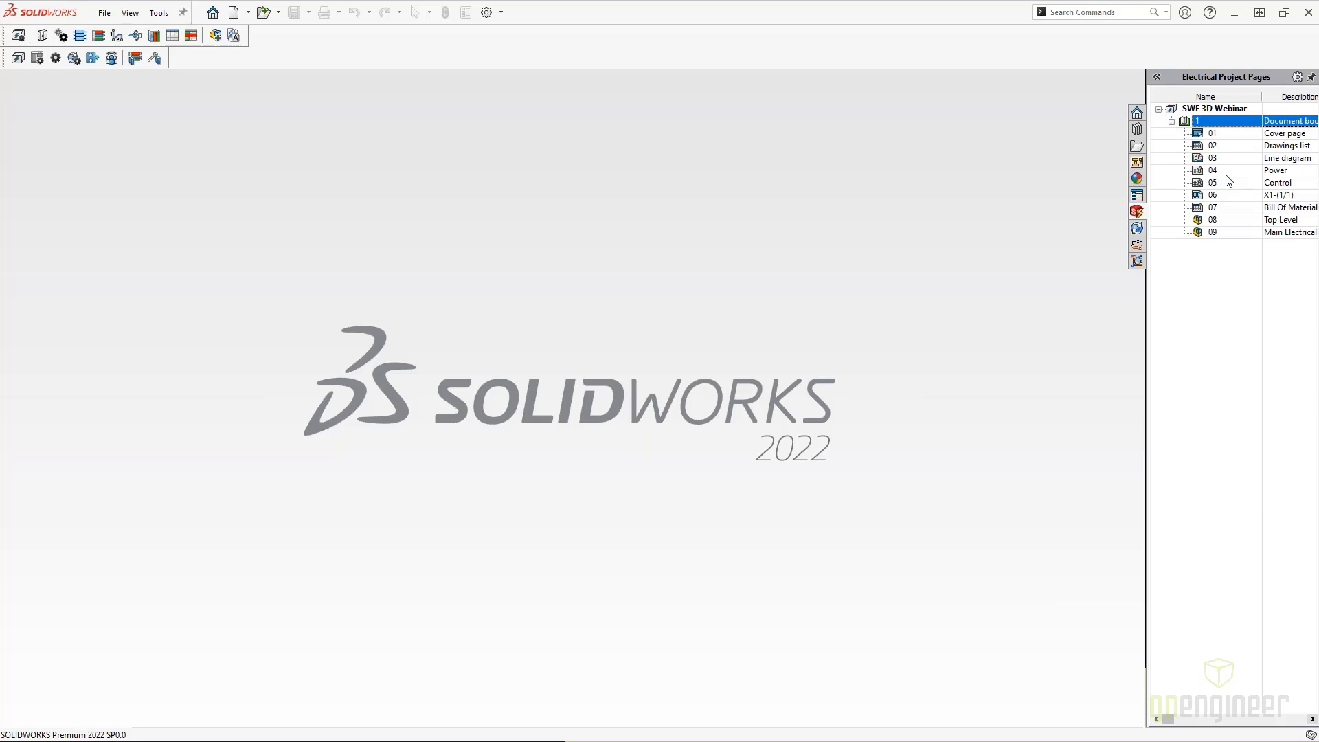
pyautogui.doubleClick(1219, 136)
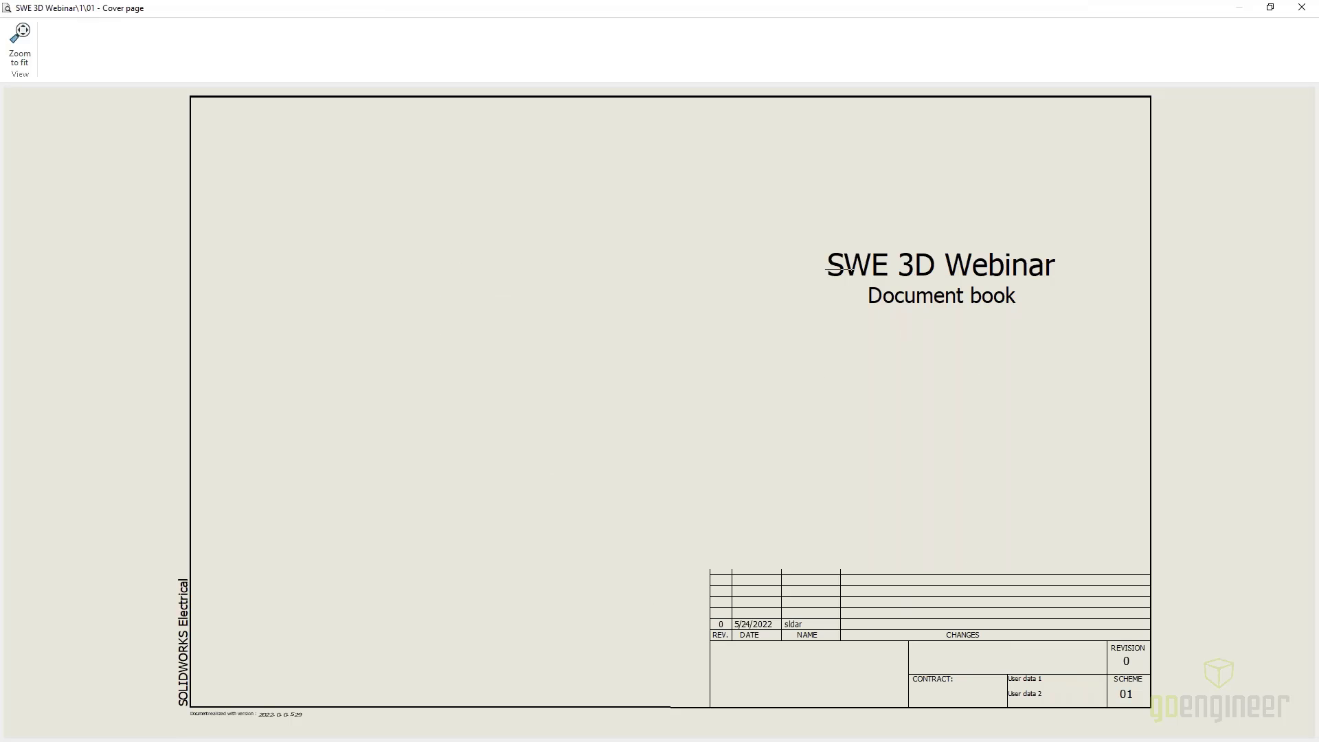
pyautogui.click(1301, 8)
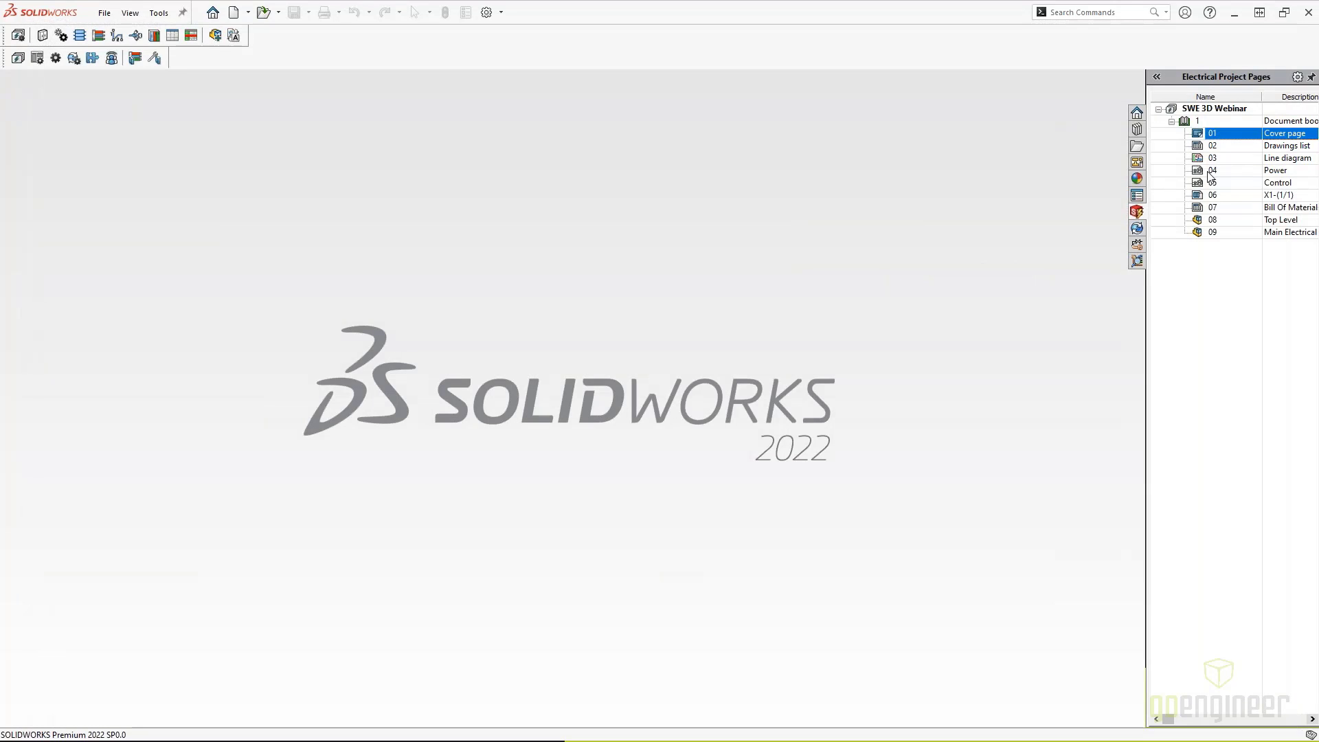
# Preview the Power and Control schematic pages, closing each viewer afterwards.
pyautogui.doubleClick(1210, 171)
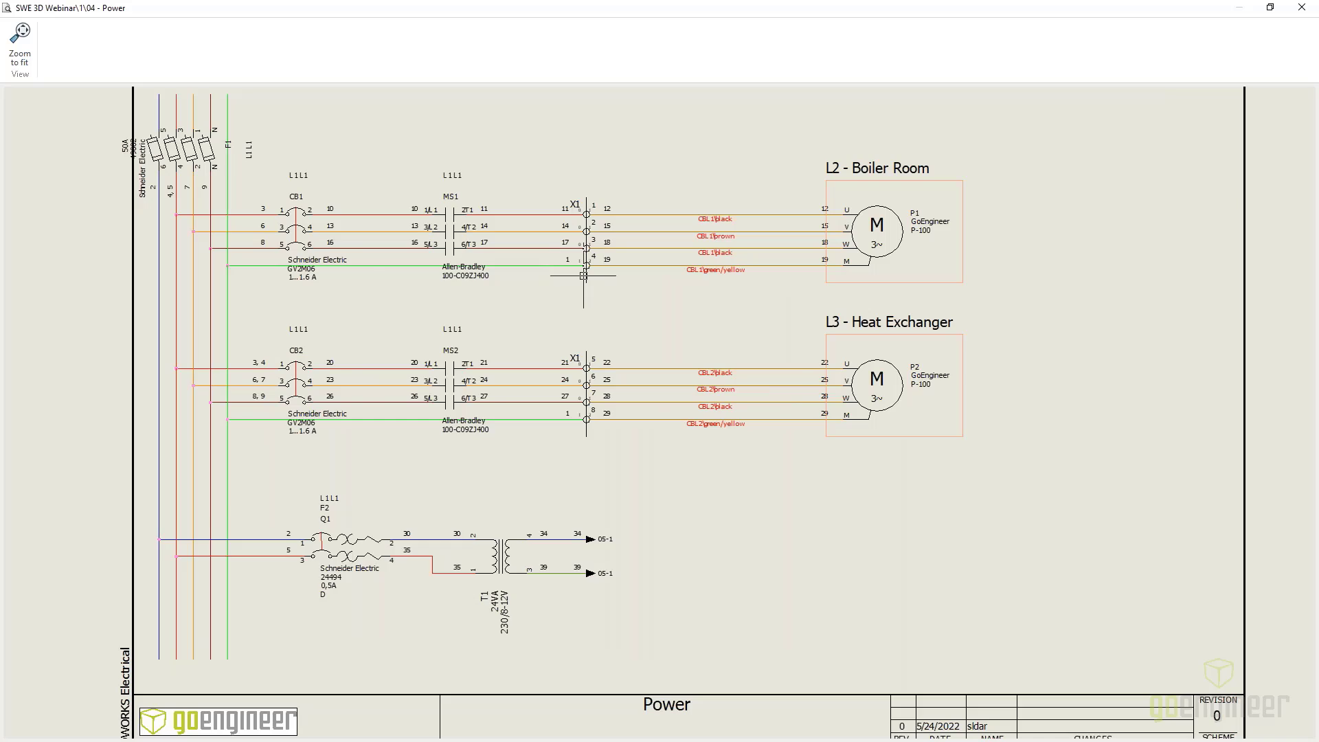
pyautogui.scroll(-1, 581, 271)
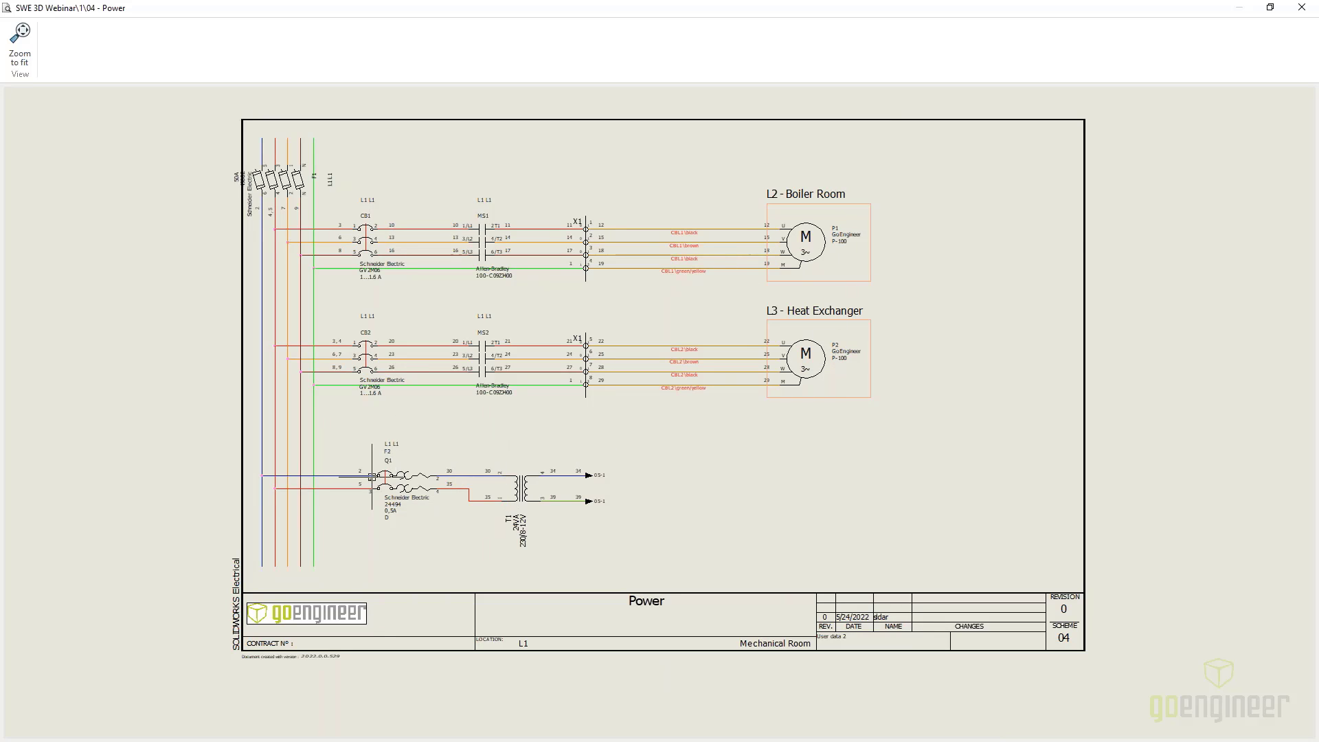
pyautogui.click(1301, 8)
pyautogui.doubleClick(1235, 191)
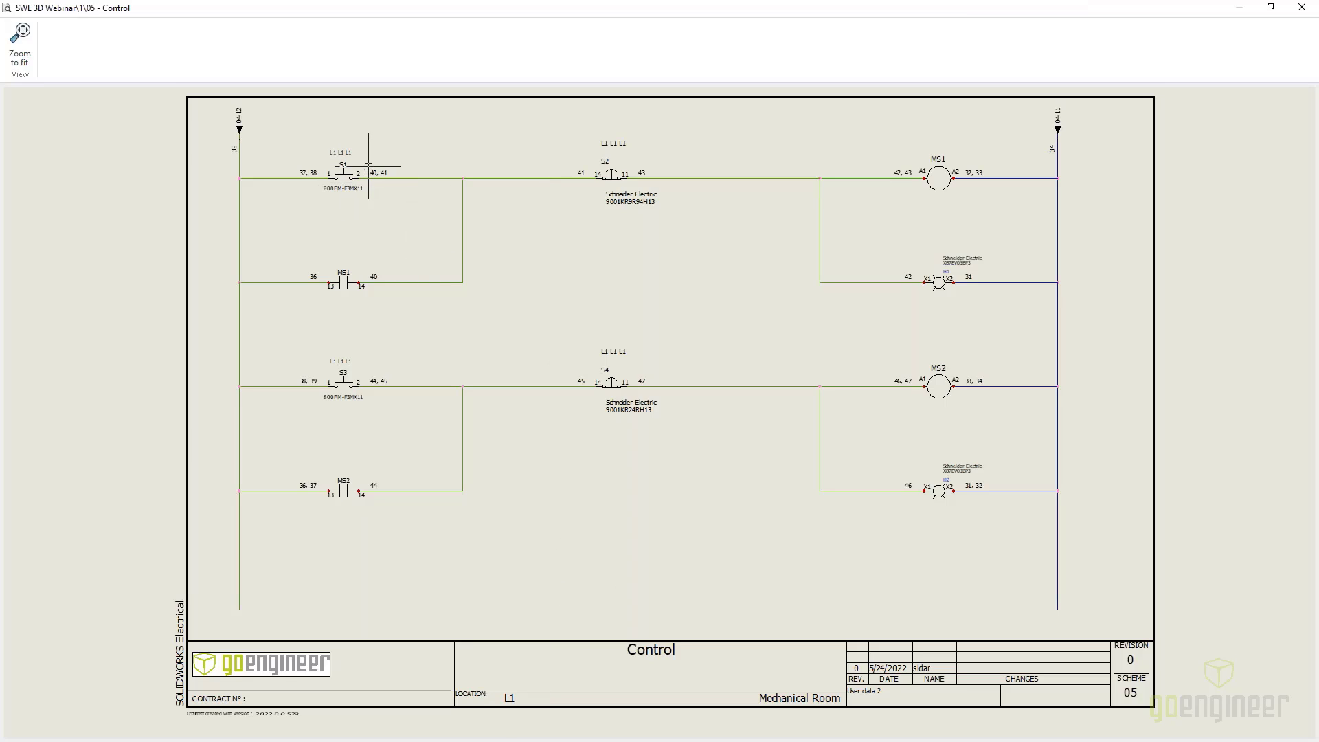
pyautogui.click(1301, 8)
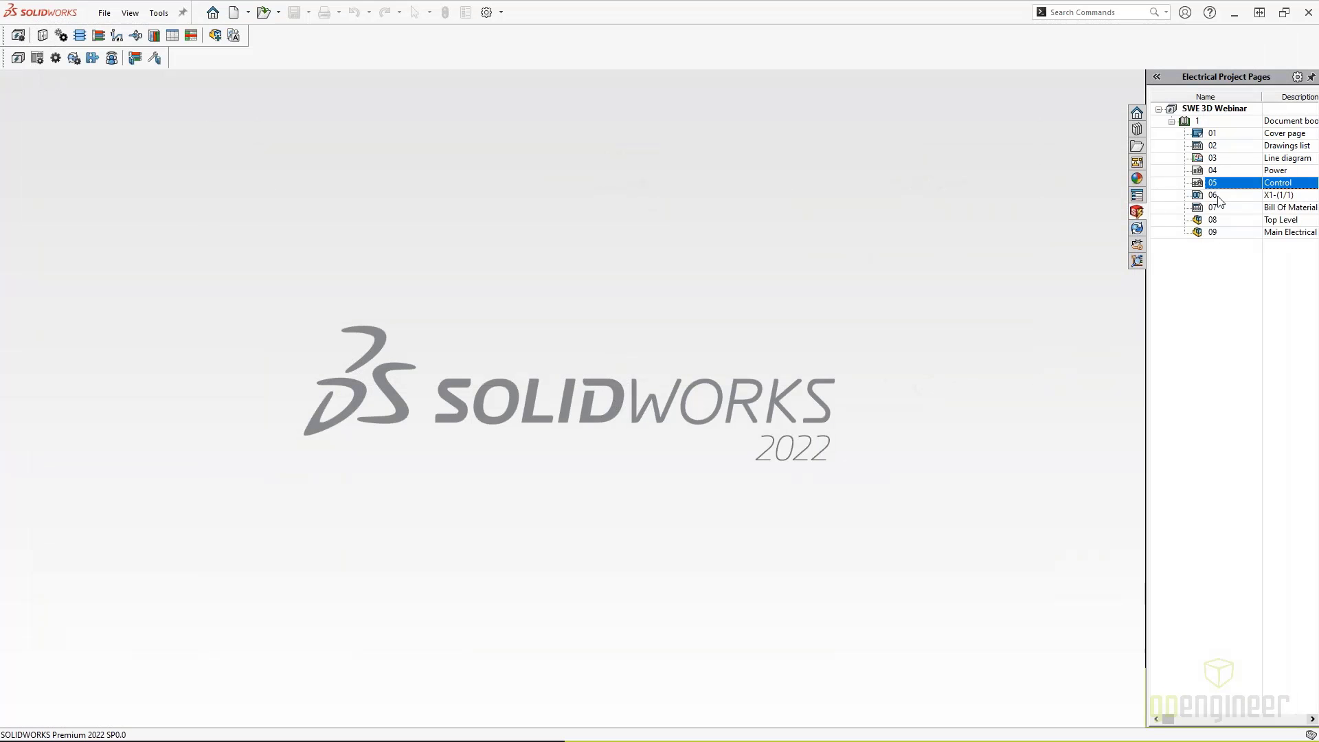
pyautogui.click(159, 13)
pyautogui.moveTo(227, 85)
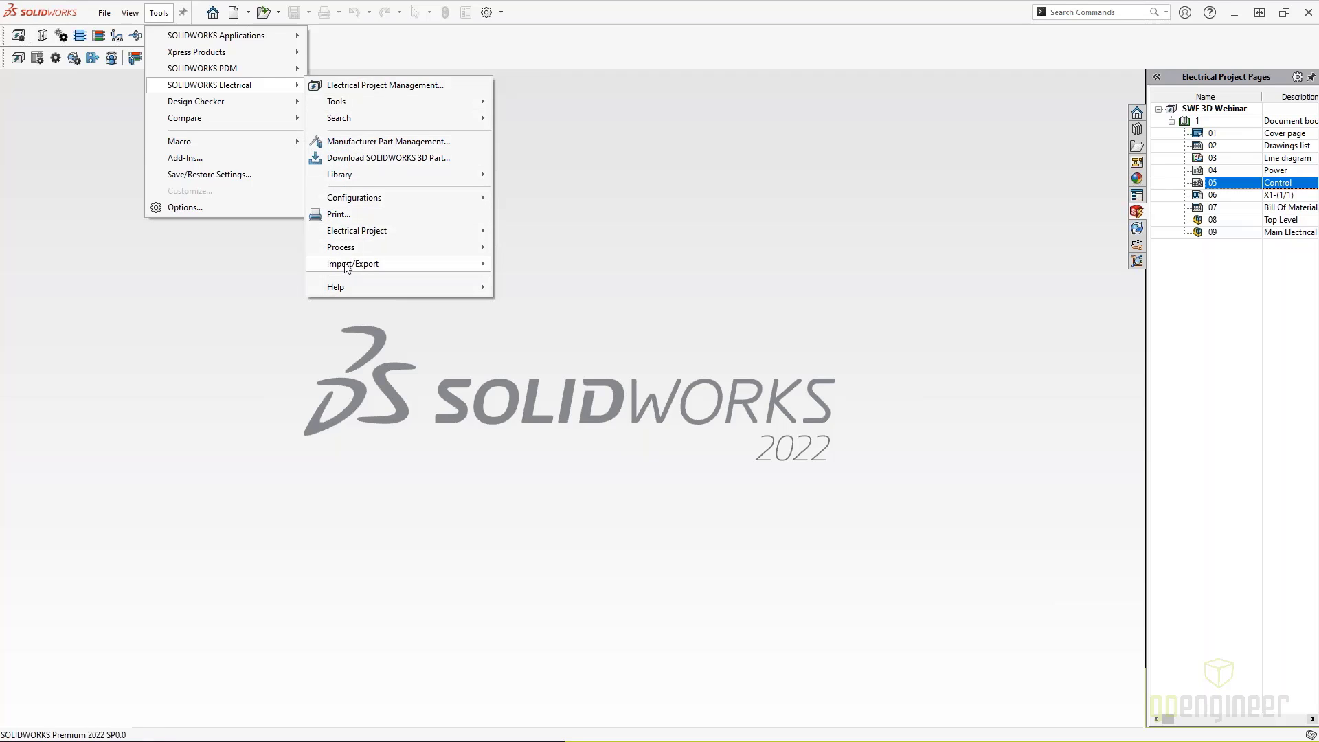
pyautogui.moveTo(384, 232)
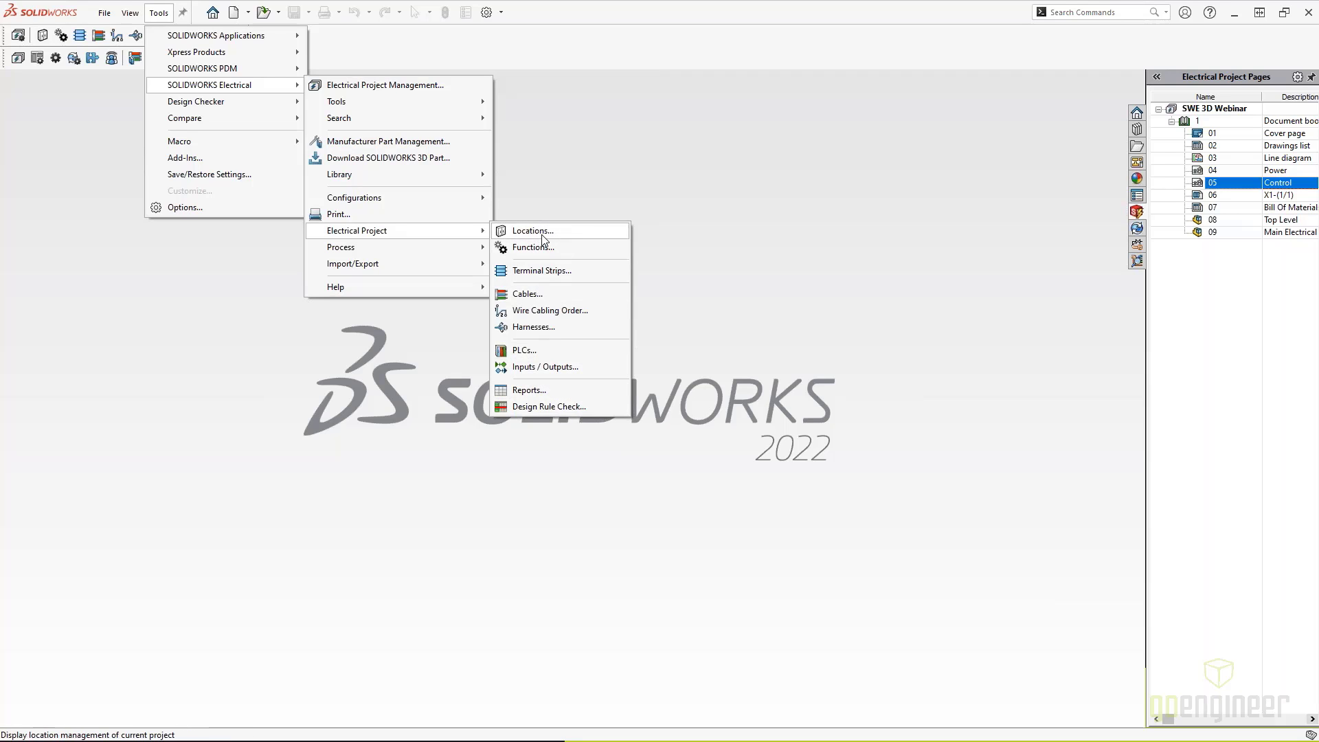
pyautogui.click(542, 233)
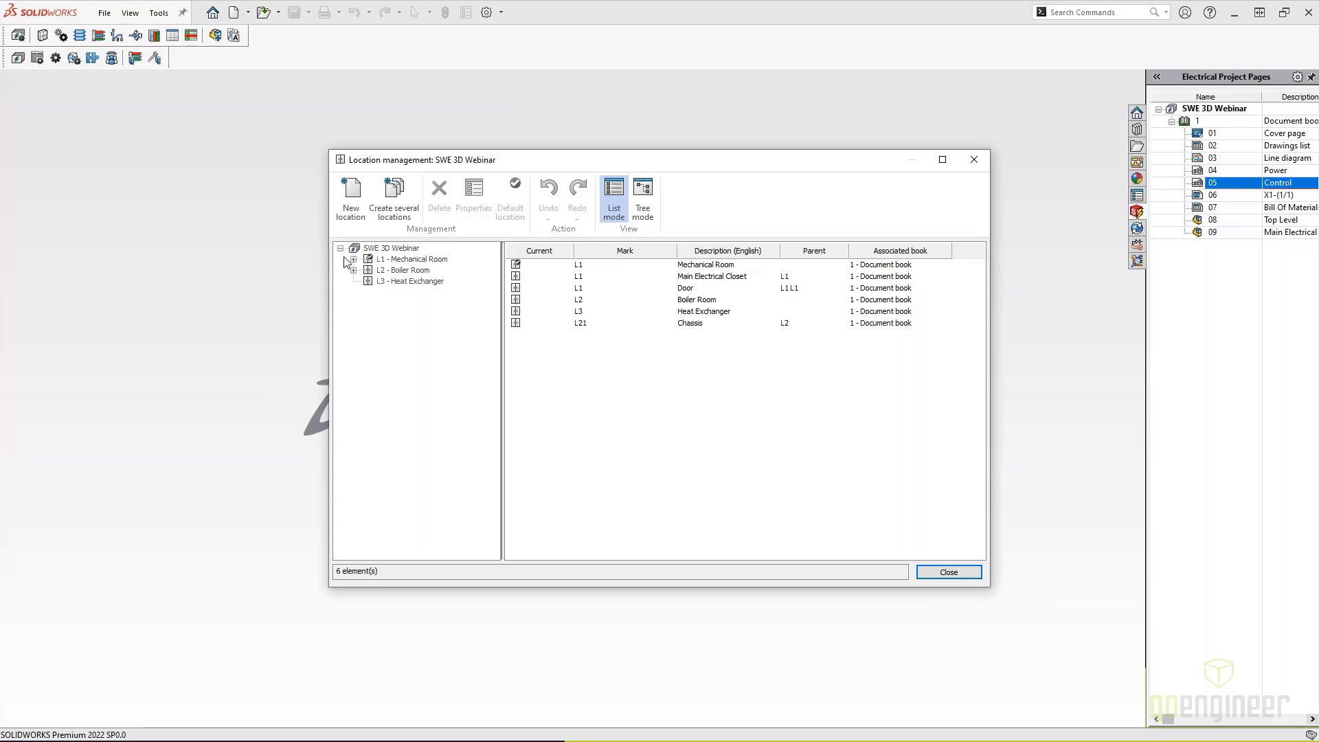
pyautogui.click(353, 260)
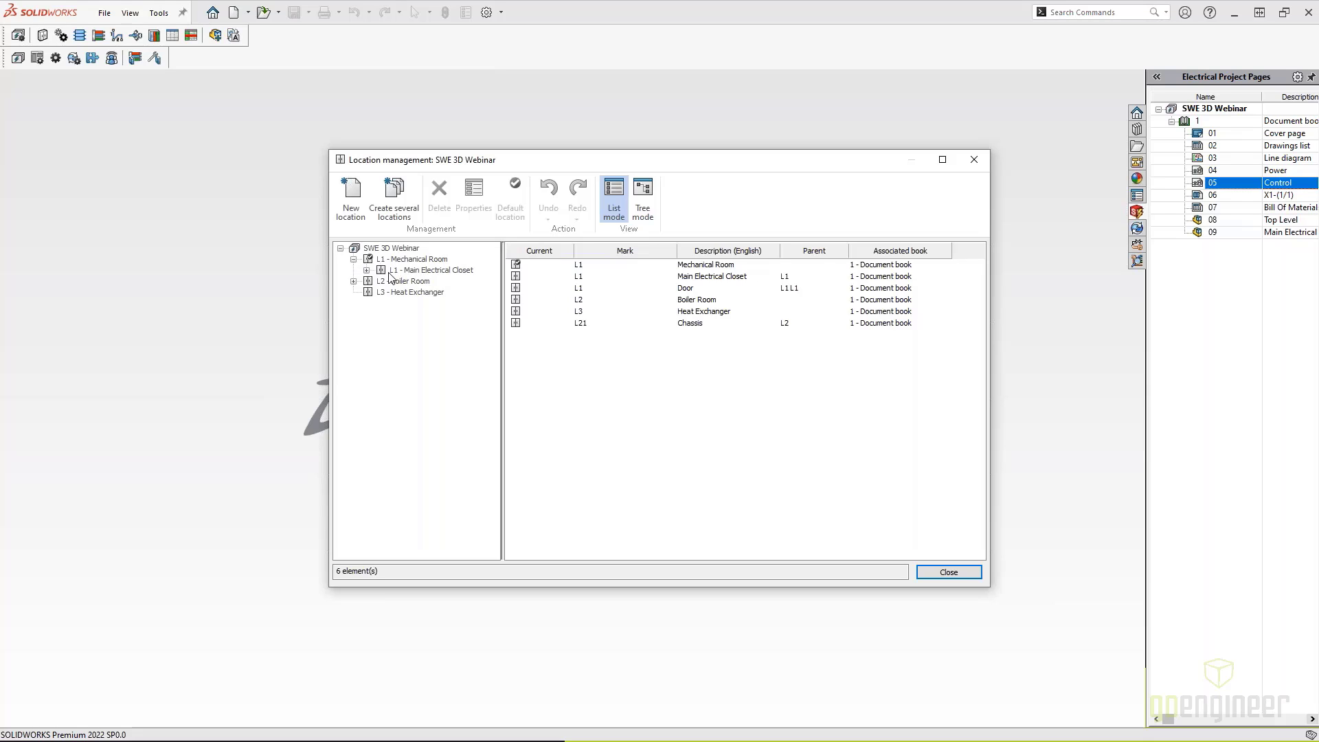
pyautogui.click(367, 271)
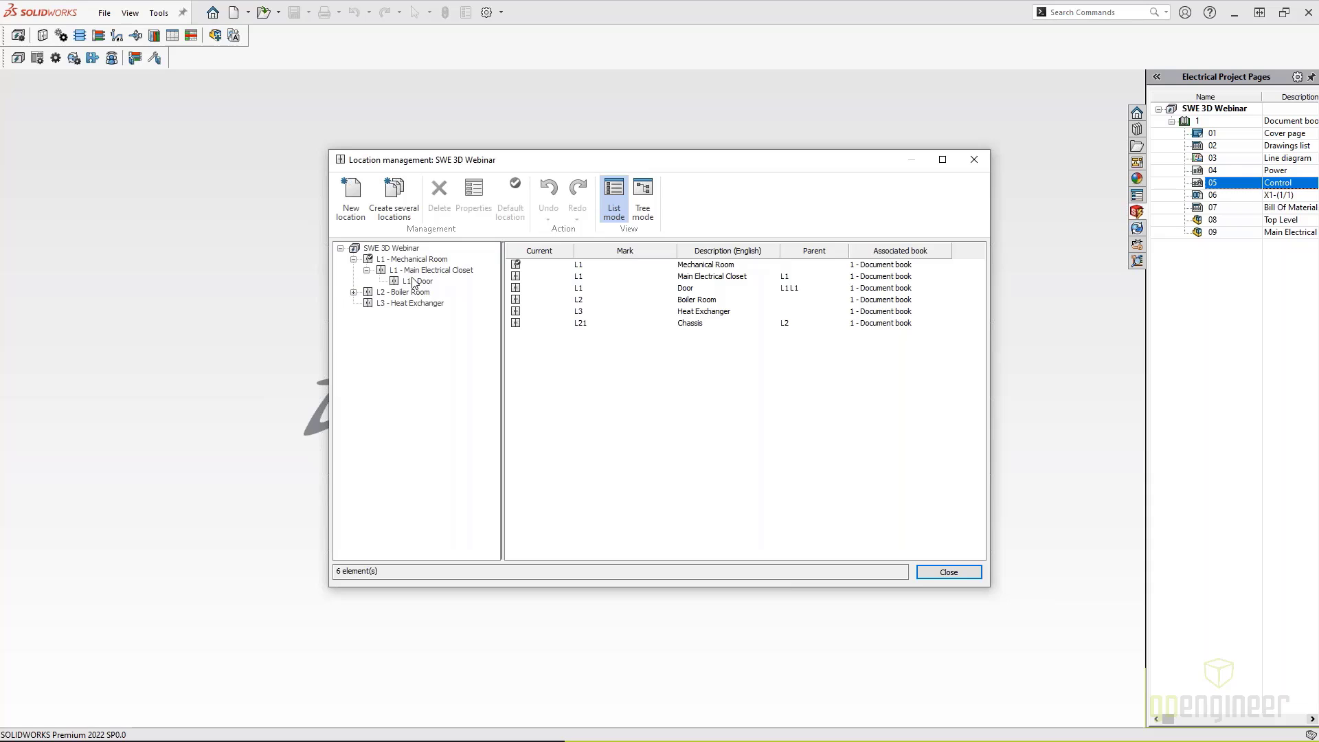
pyautogui.click(353, 293)
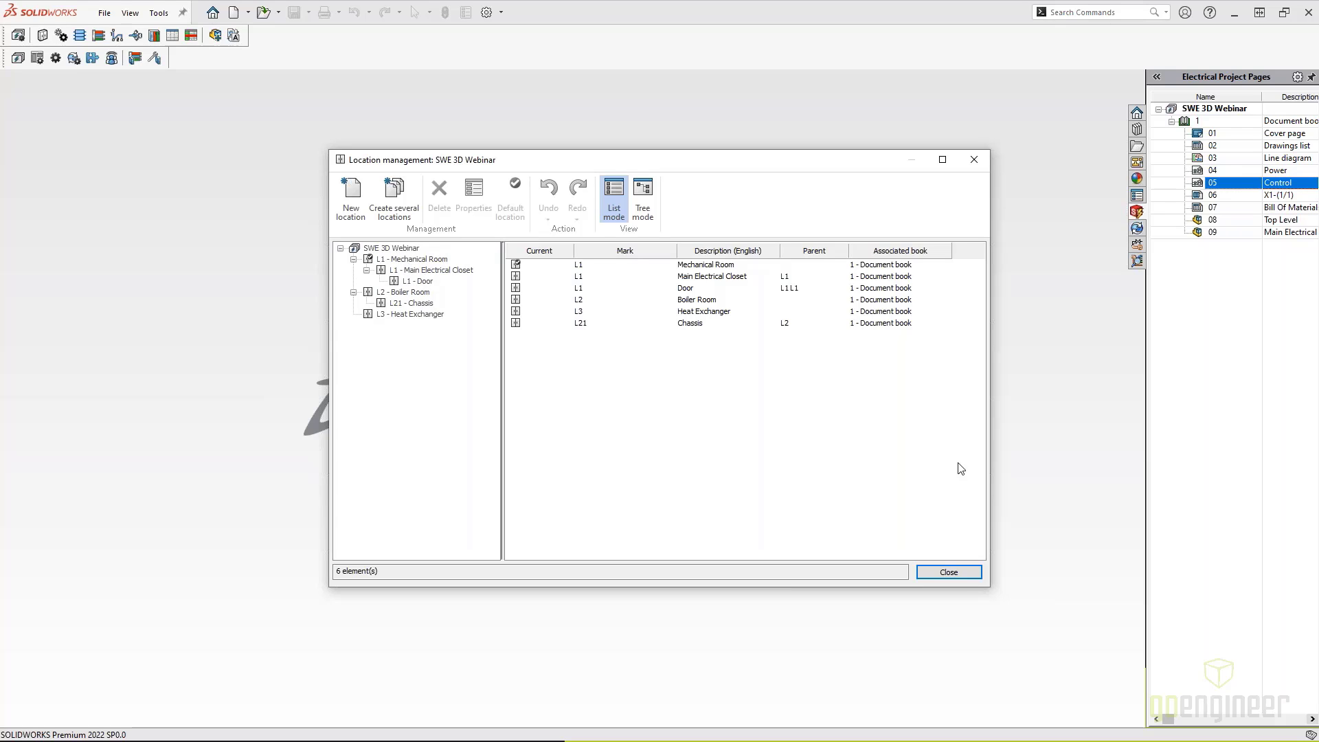
pyautogui.click(948, 573)
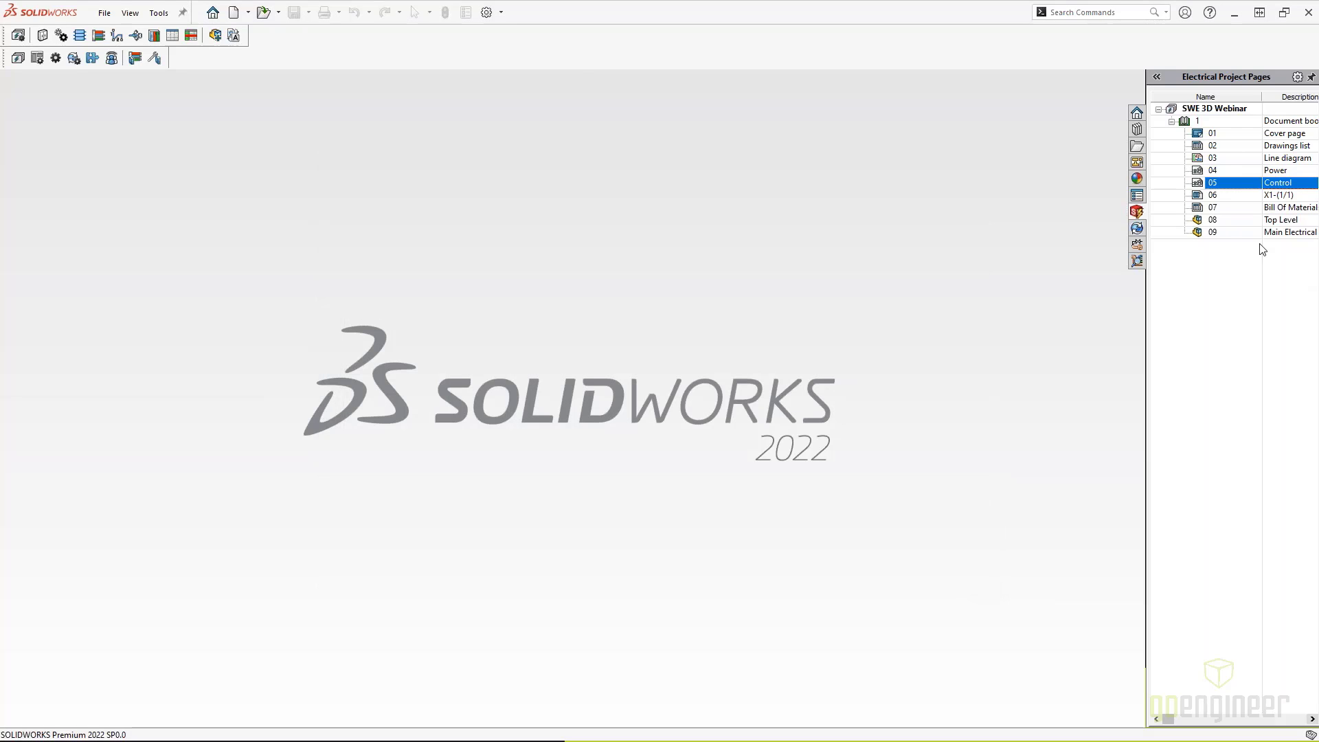
# Open page 09 Main Electrical as assembly 3898.sldasm and zoom in on the enclosure.
pyautogui.doubleClick(1212, 233)
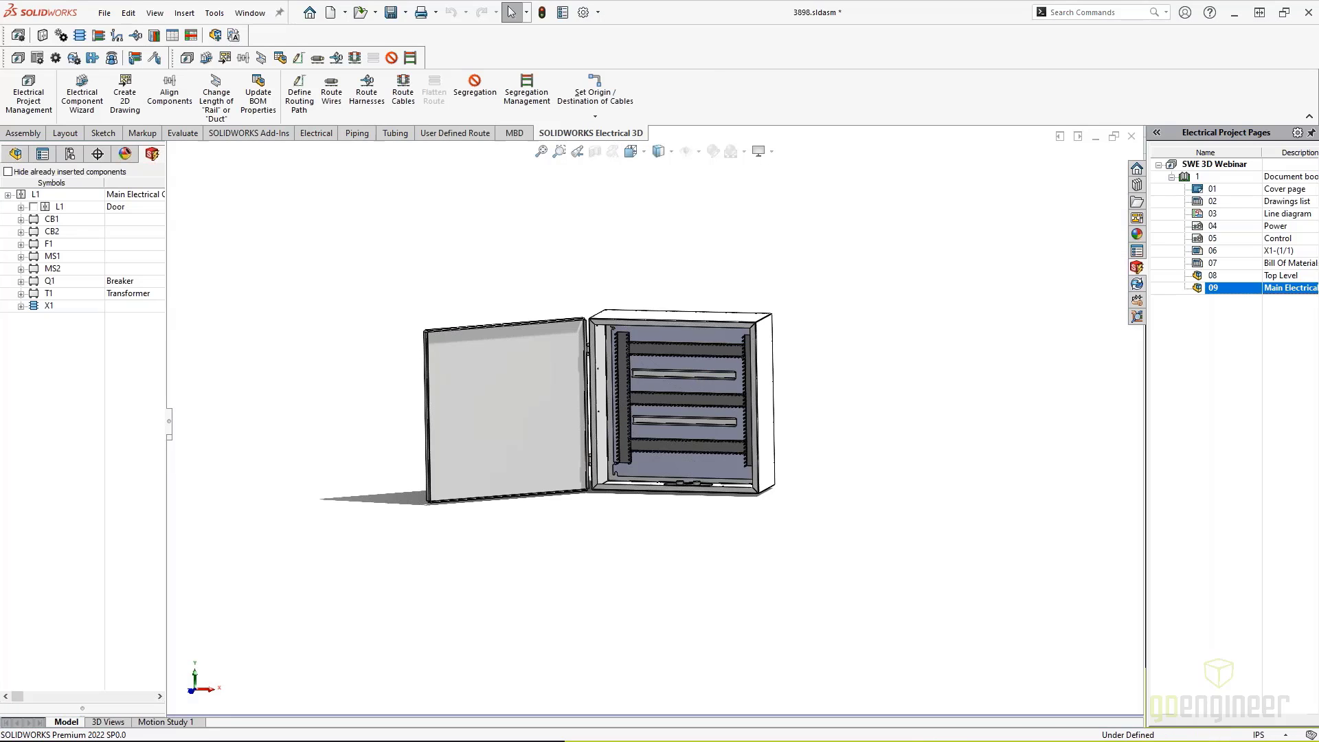
pyautogui.scroll(-3, 687, 405)
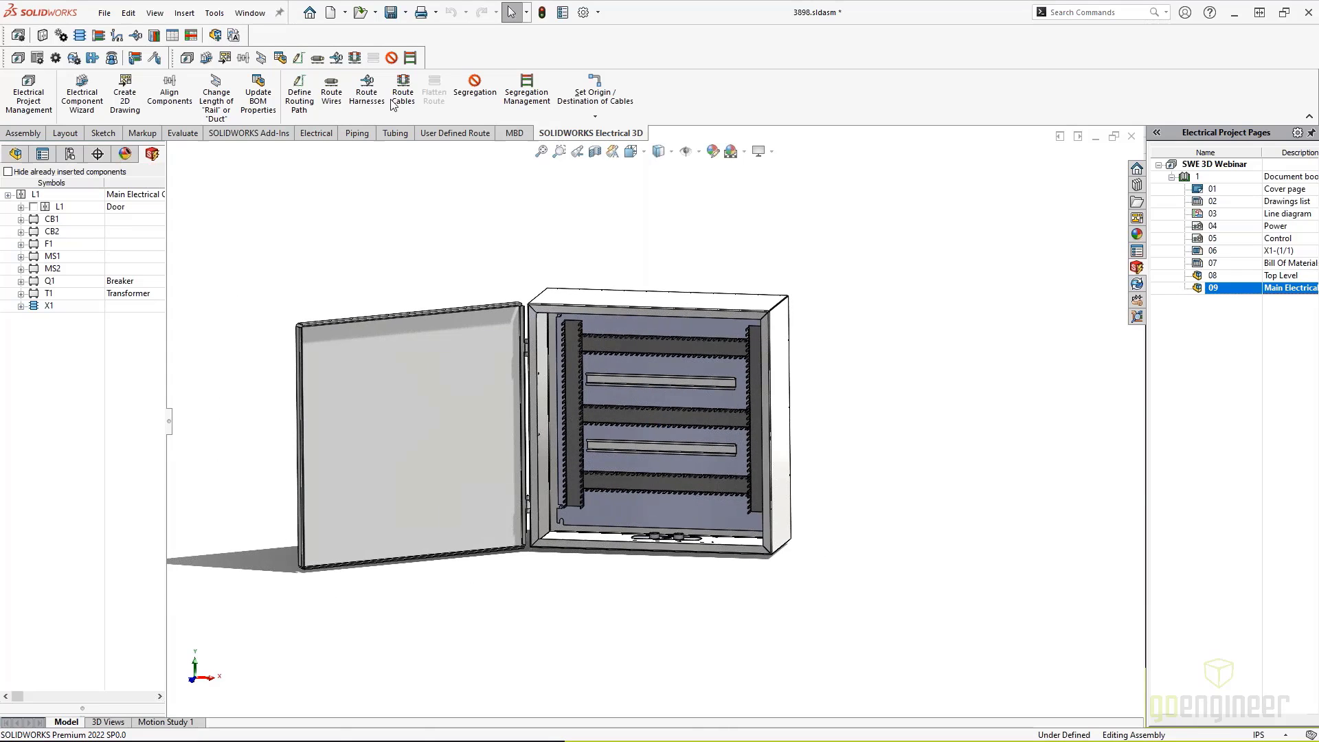
# Start SOLIDWORKS Assembly creation and uncheck the Heat Exchanger and Chassis location assemblies.
pyautogui.click(211, 13)
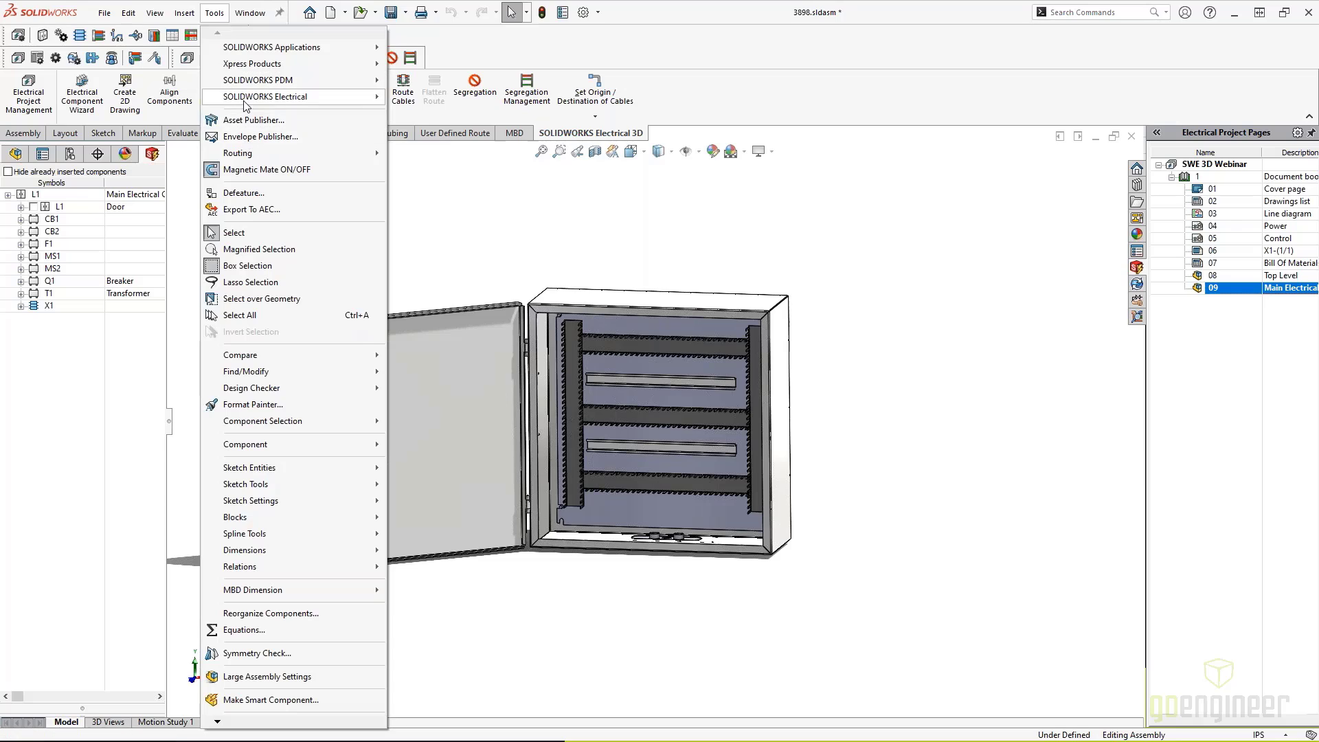
pyautogui.moveTo(295, 96)
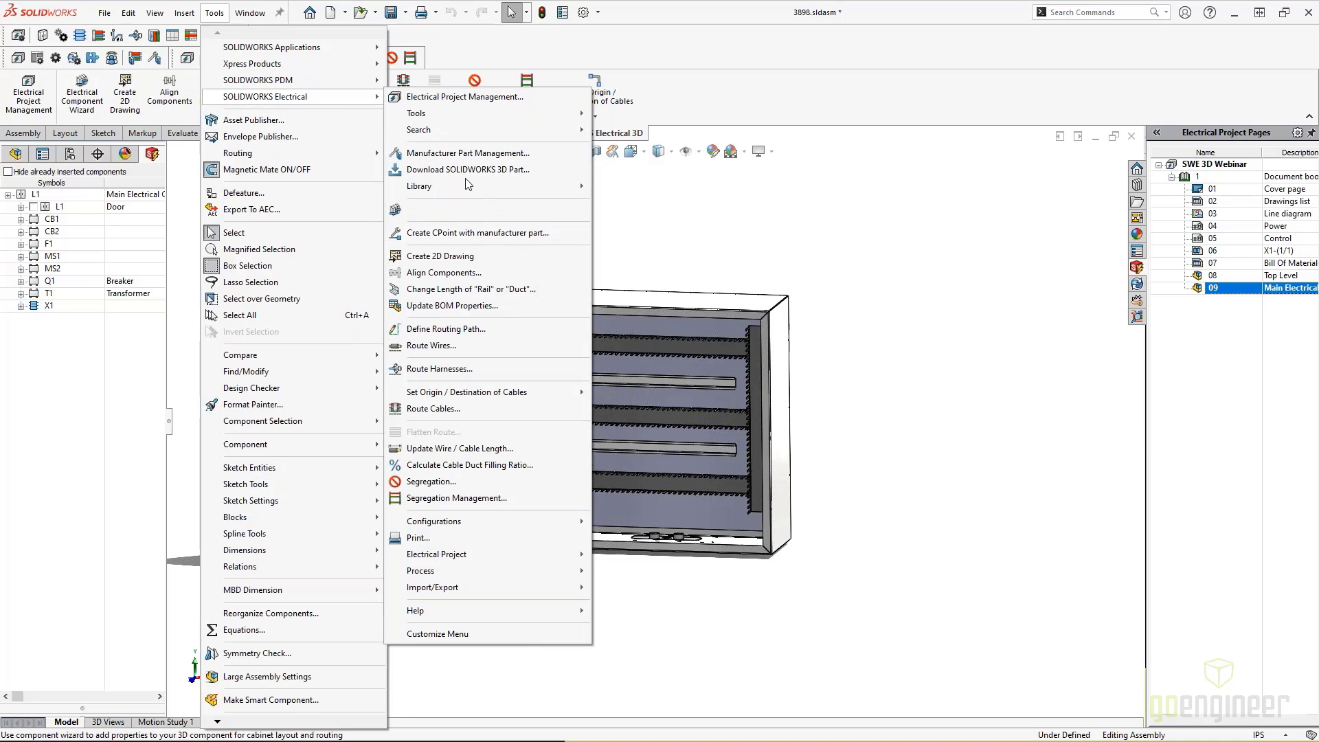
pyautogui.moveTo(466, 560)
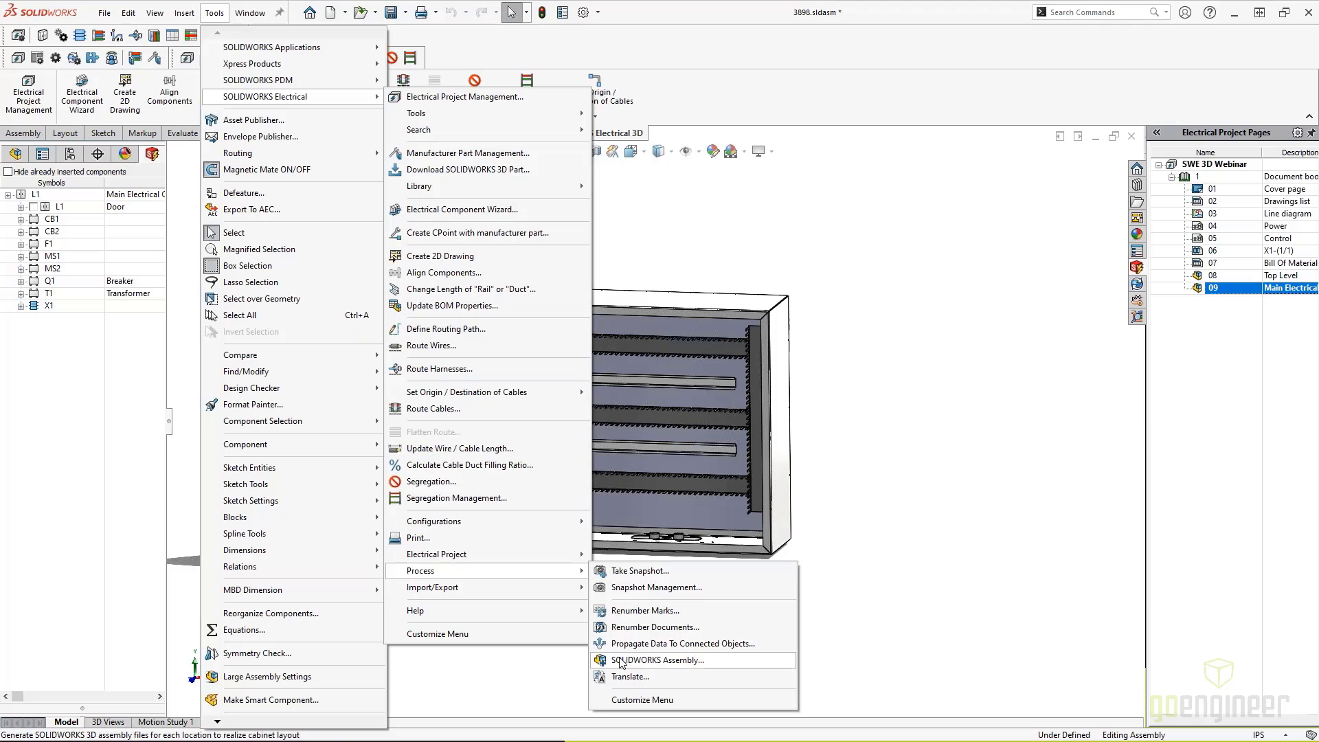
pyautogui.click(620, 661)
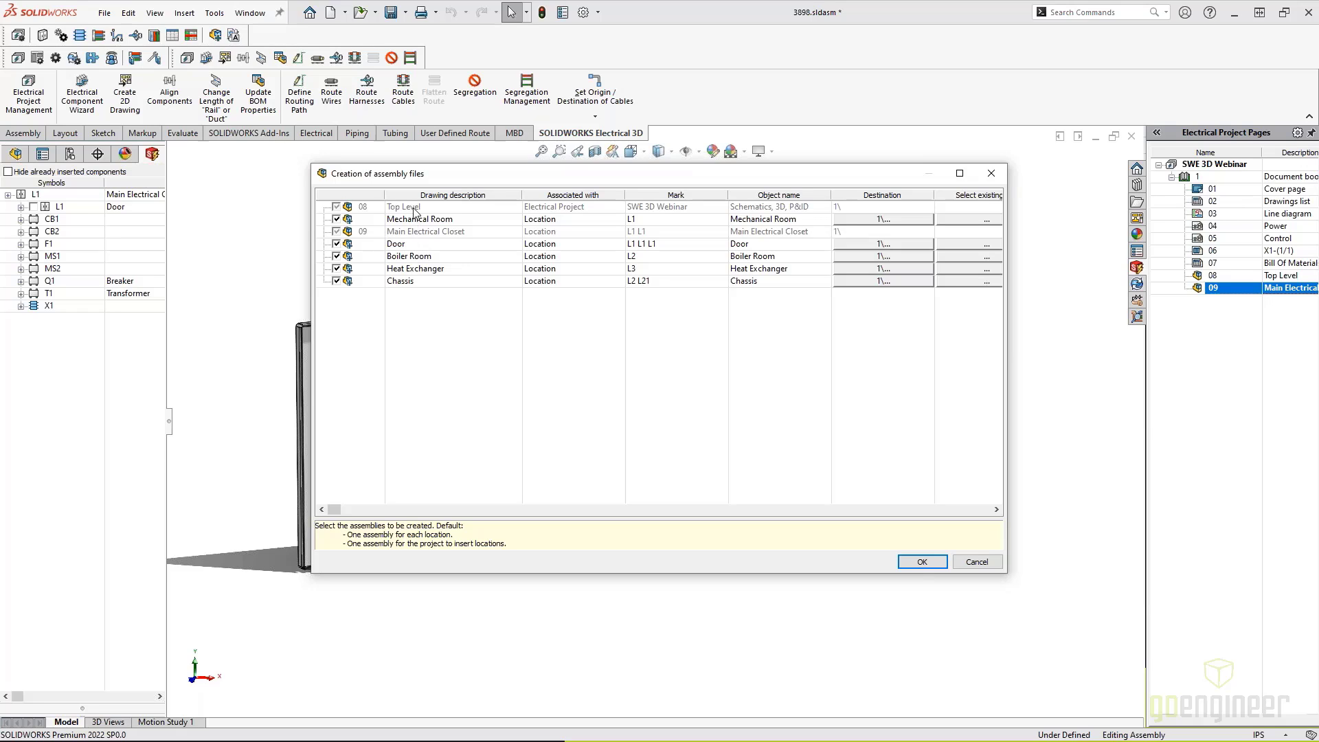
pyautogui.click(337, 280)
pyautogui.click(337, 269)
# Close assembly-file creation without generating, then expand L1 in the Symbols tree.
pyautogui.click(1002, 176)
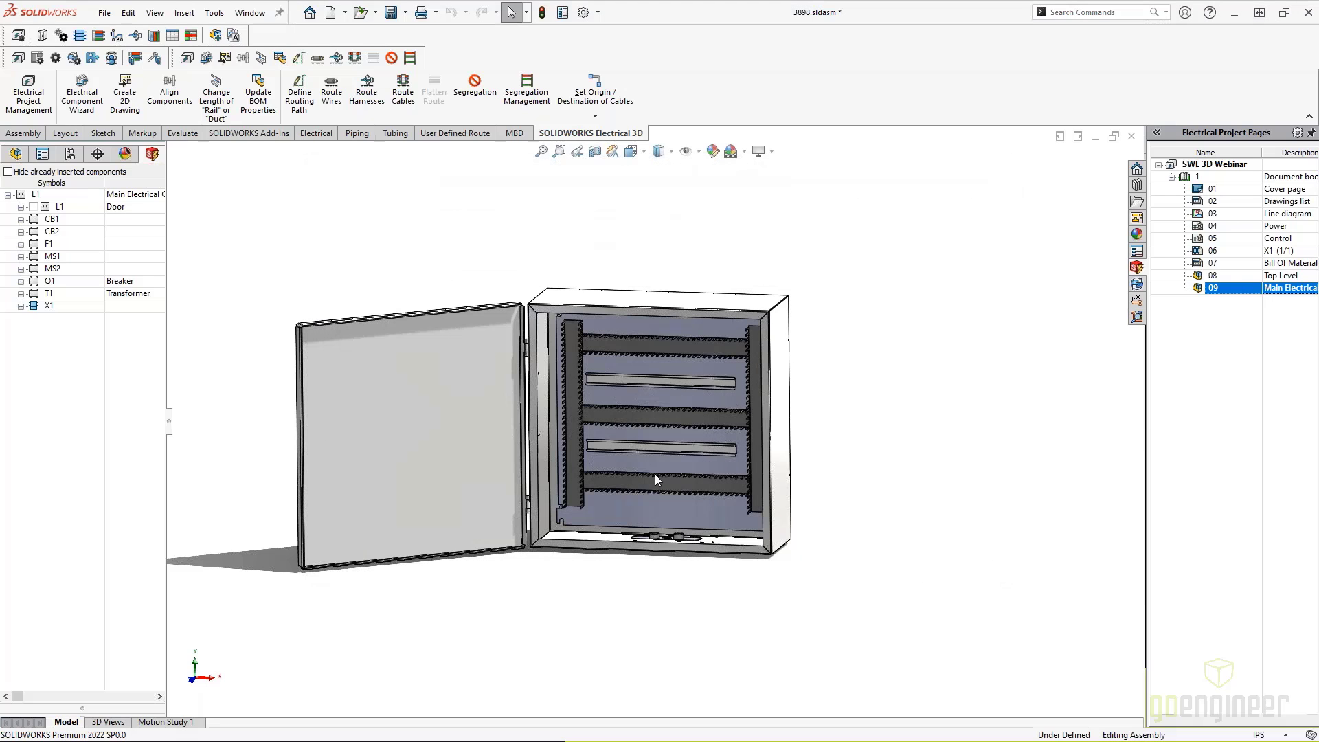
pyautogui.scroll(-2, 654, 474)
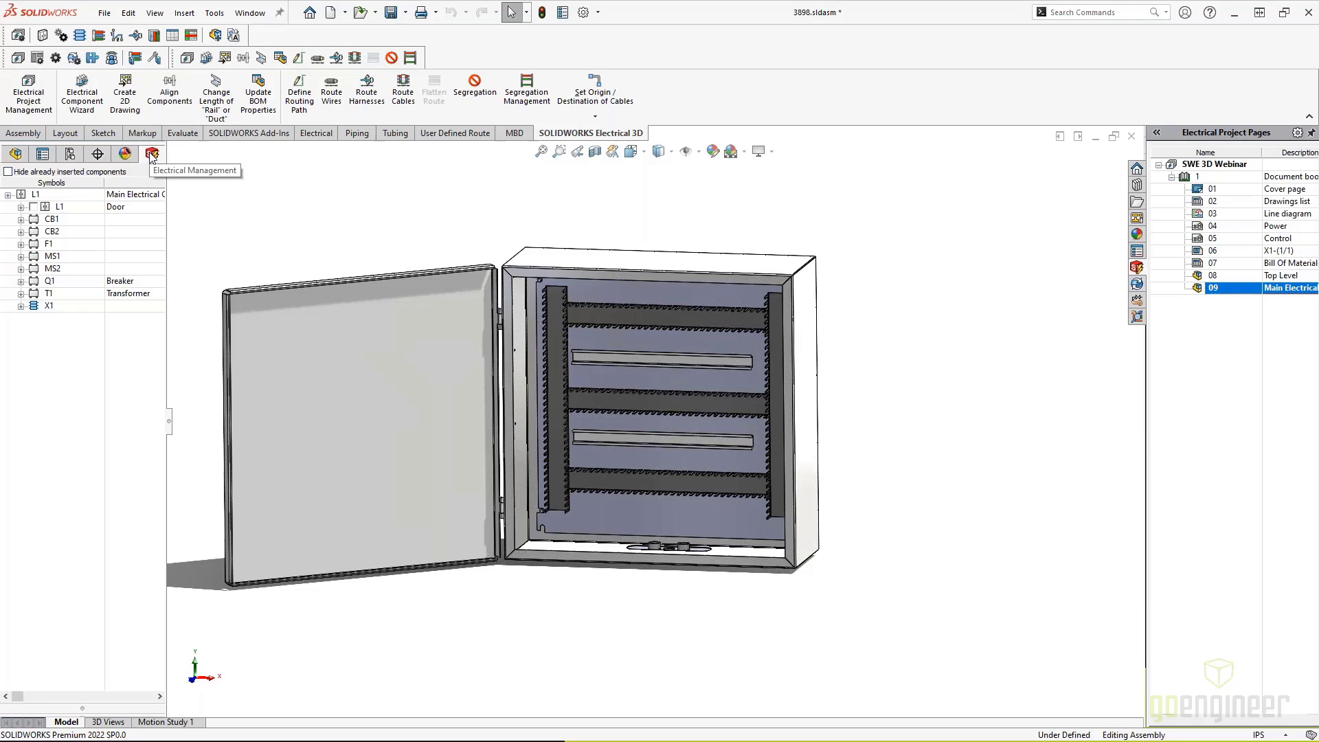
pyautogui.click(21, 206)
# Expand CB1, CB2, F1, MS1, MS2, Q1, T1 and X1 to show their parts and terminals.
pyautogui.click(21, 294)
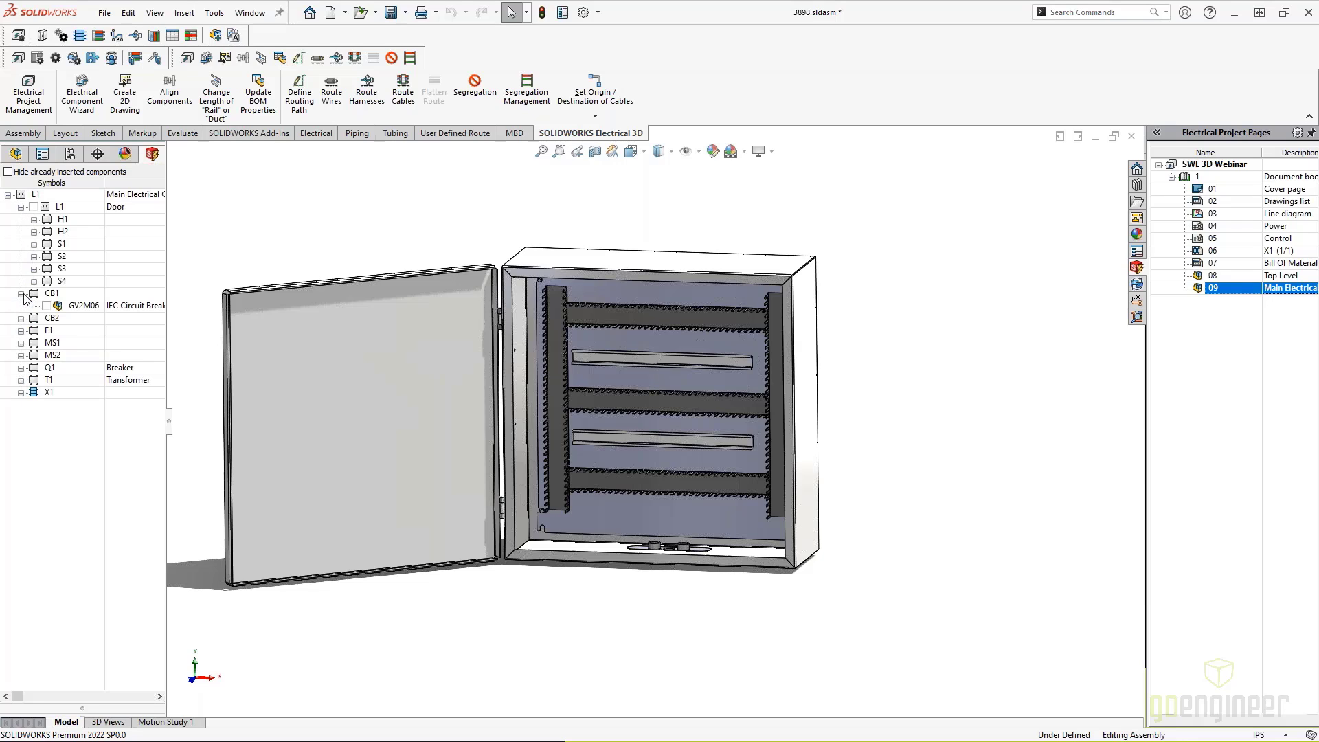
pyautogui.click(21, 318)
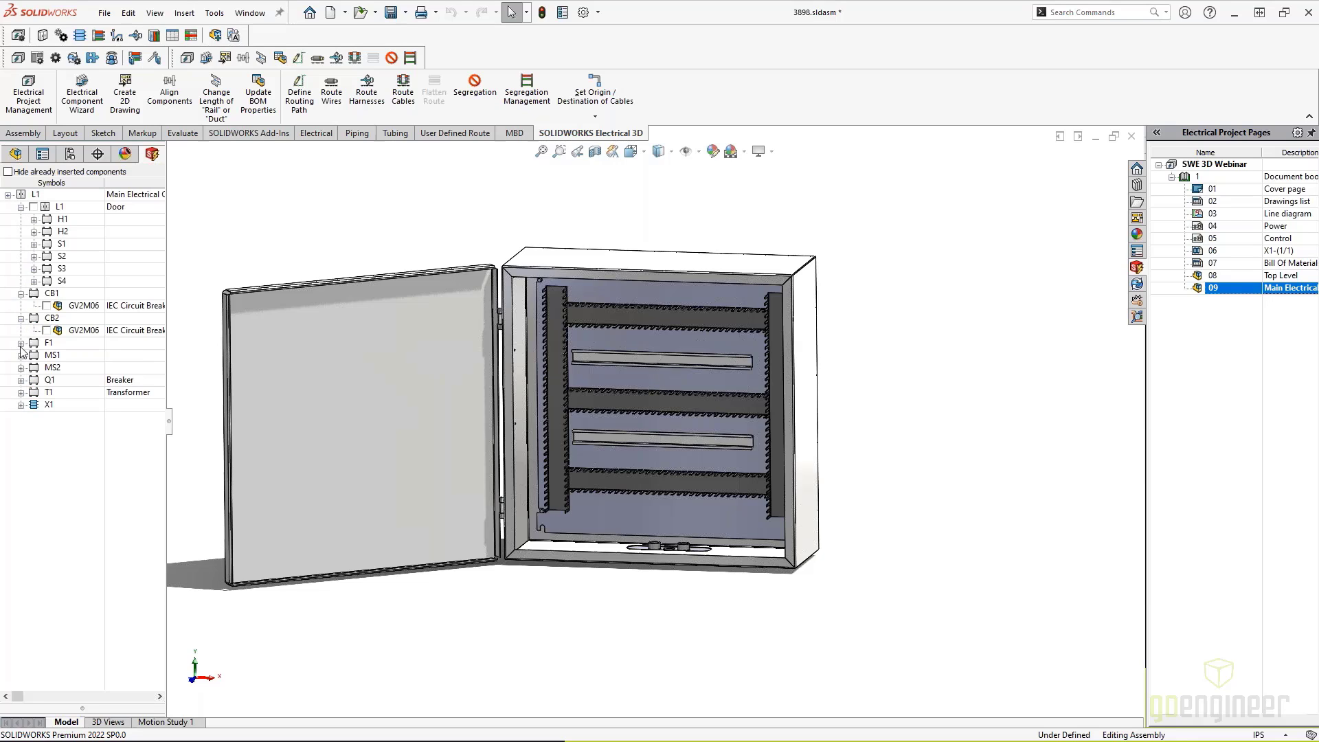
pyautogui.click(21, 343)
pyautogui.click(22, 367)
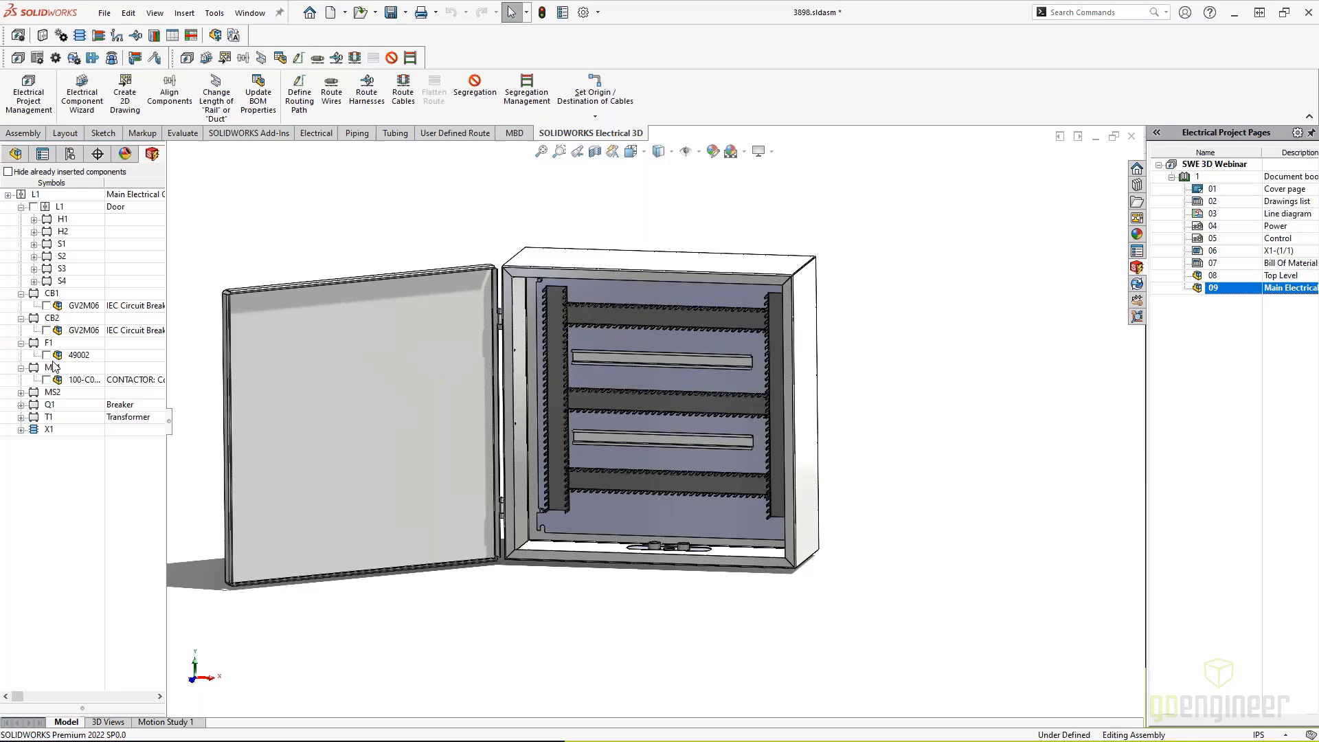
pyautogui.click(21, 392)
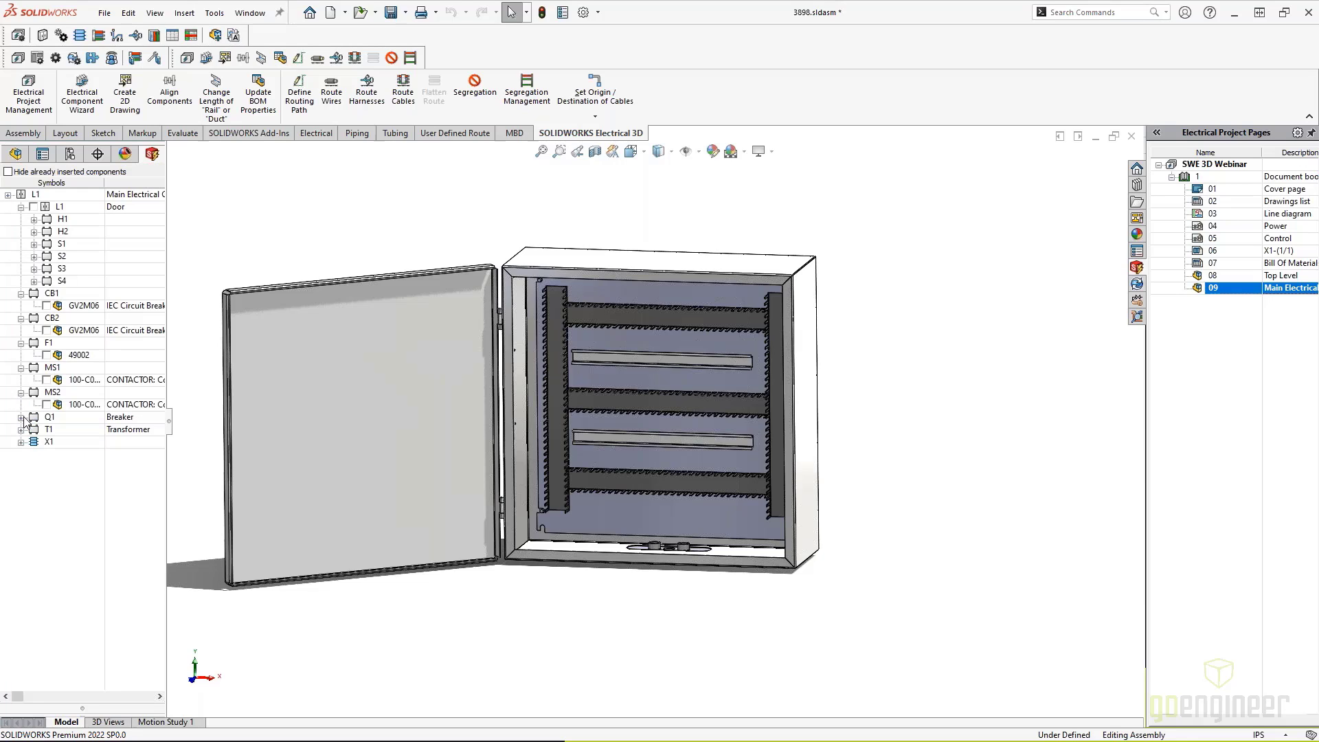
pyautogui.click(21, 416)
pyautogui.click(21, 441)
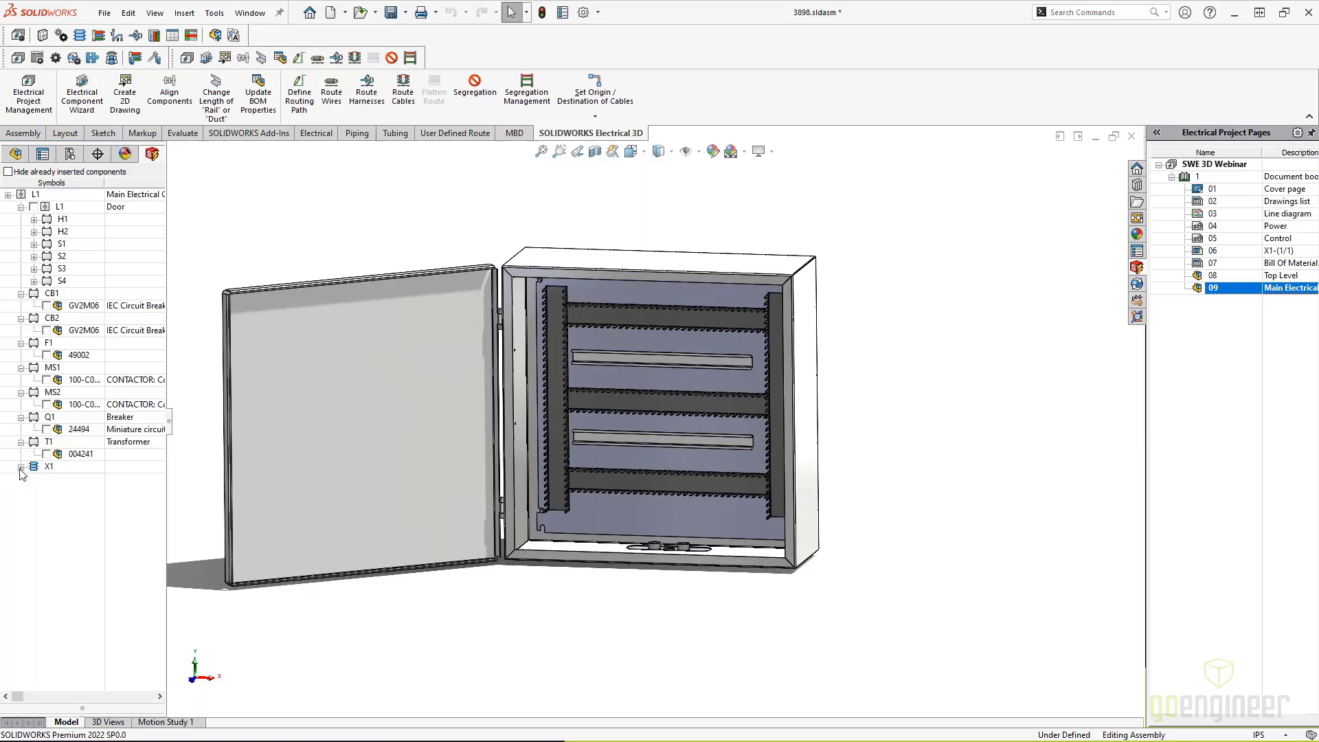
pyautogui.click(21, 466)
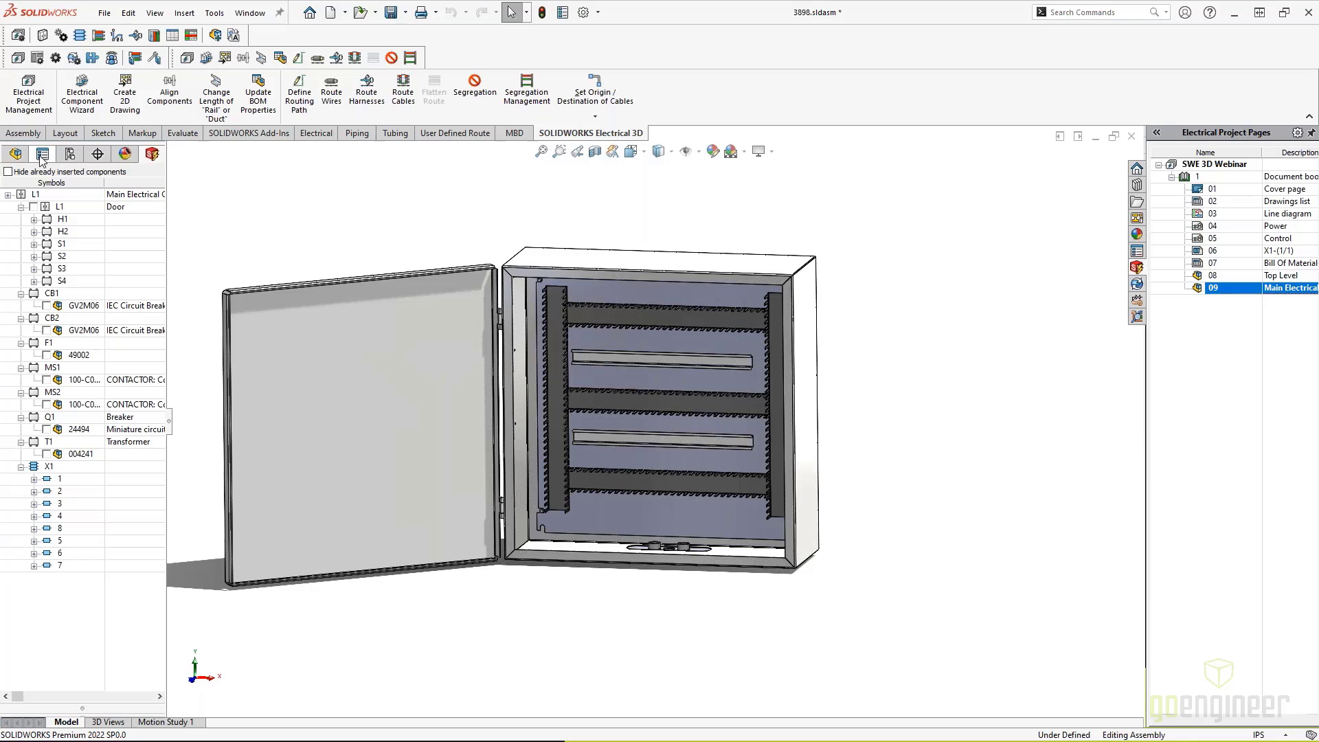
# In L1's manufacturer parts, add the RITTAL AE 1038.500 enclosure.
pyautogui.rightClick(66, 197)
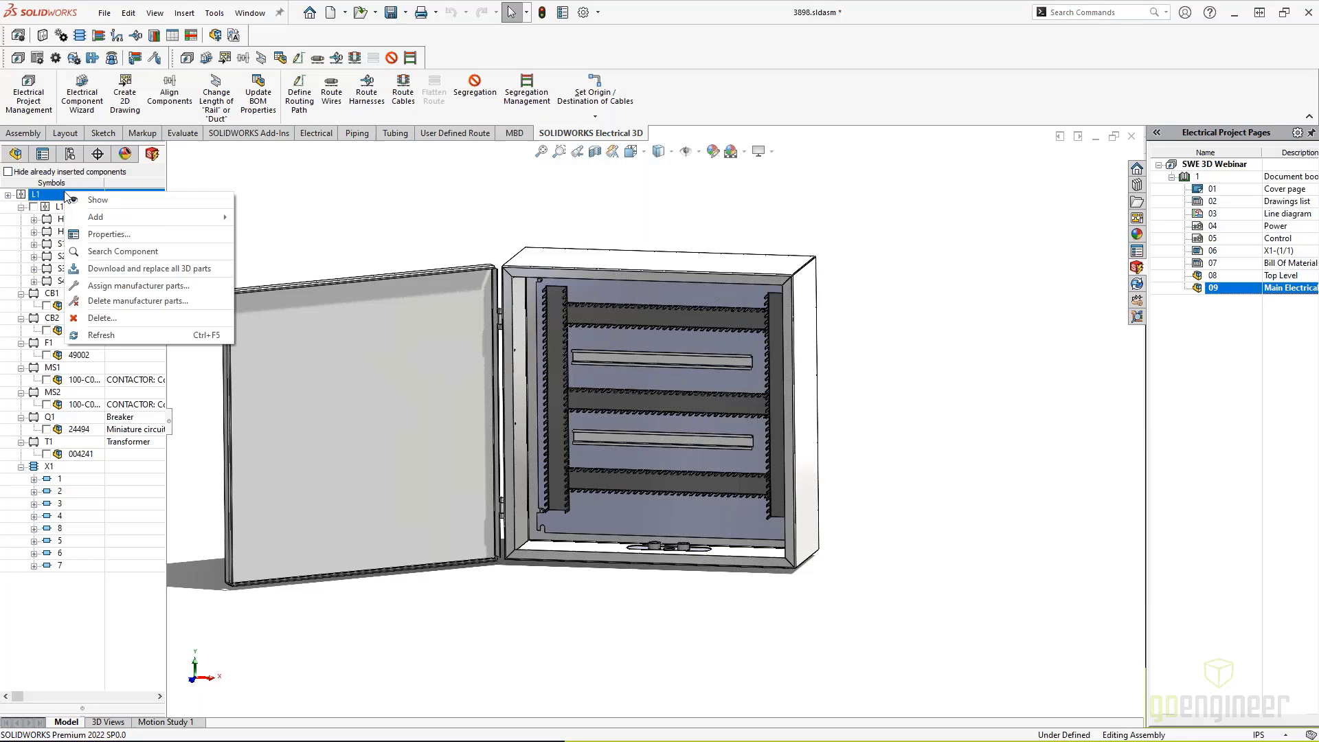
pyautogui.click(114, 235)
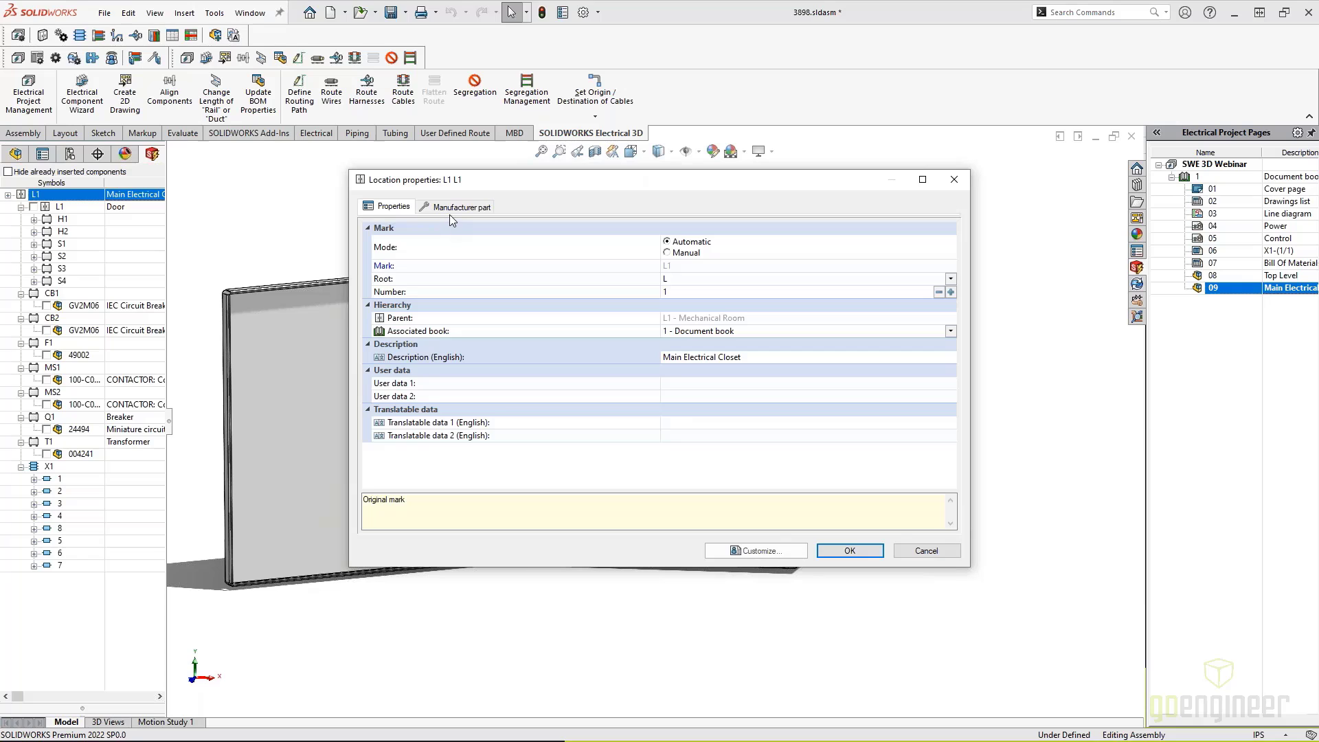
pyautogui.click(450, 210)
pyautogui.click(382, 257)
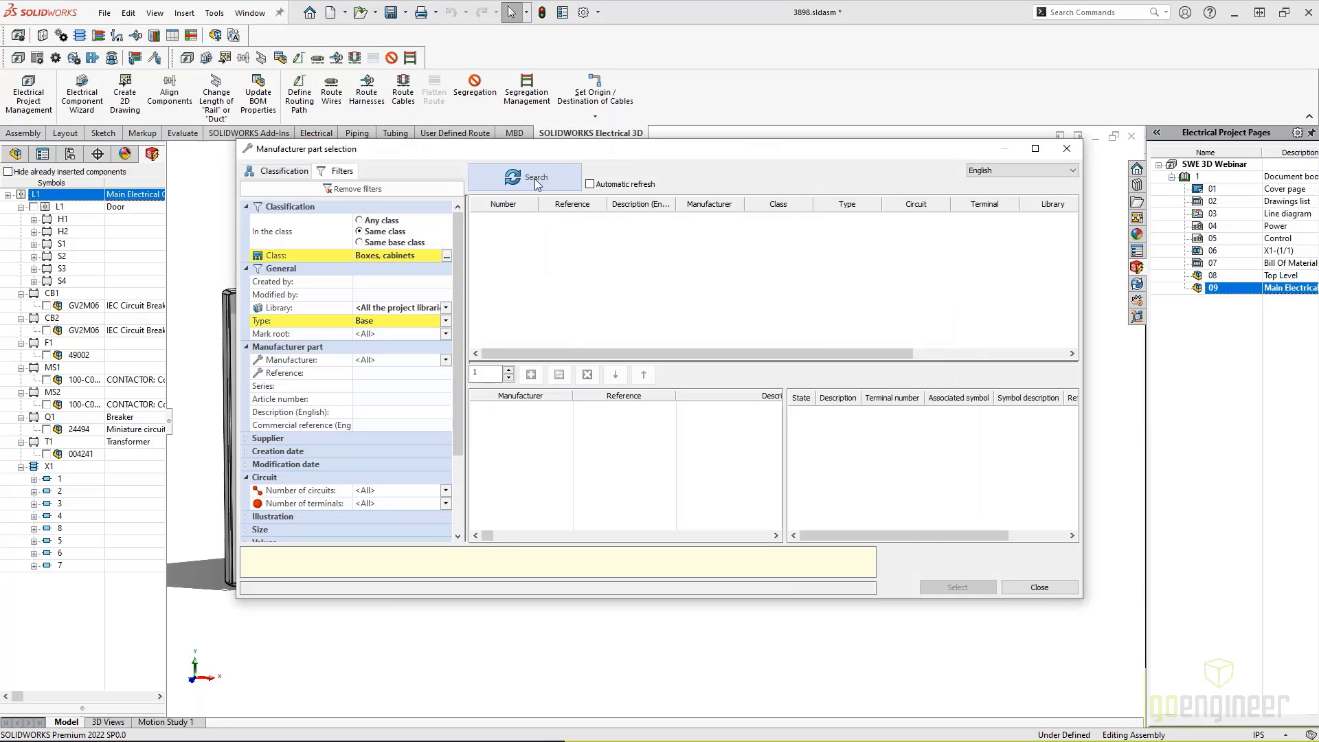
pyautogui.click(526, 177)
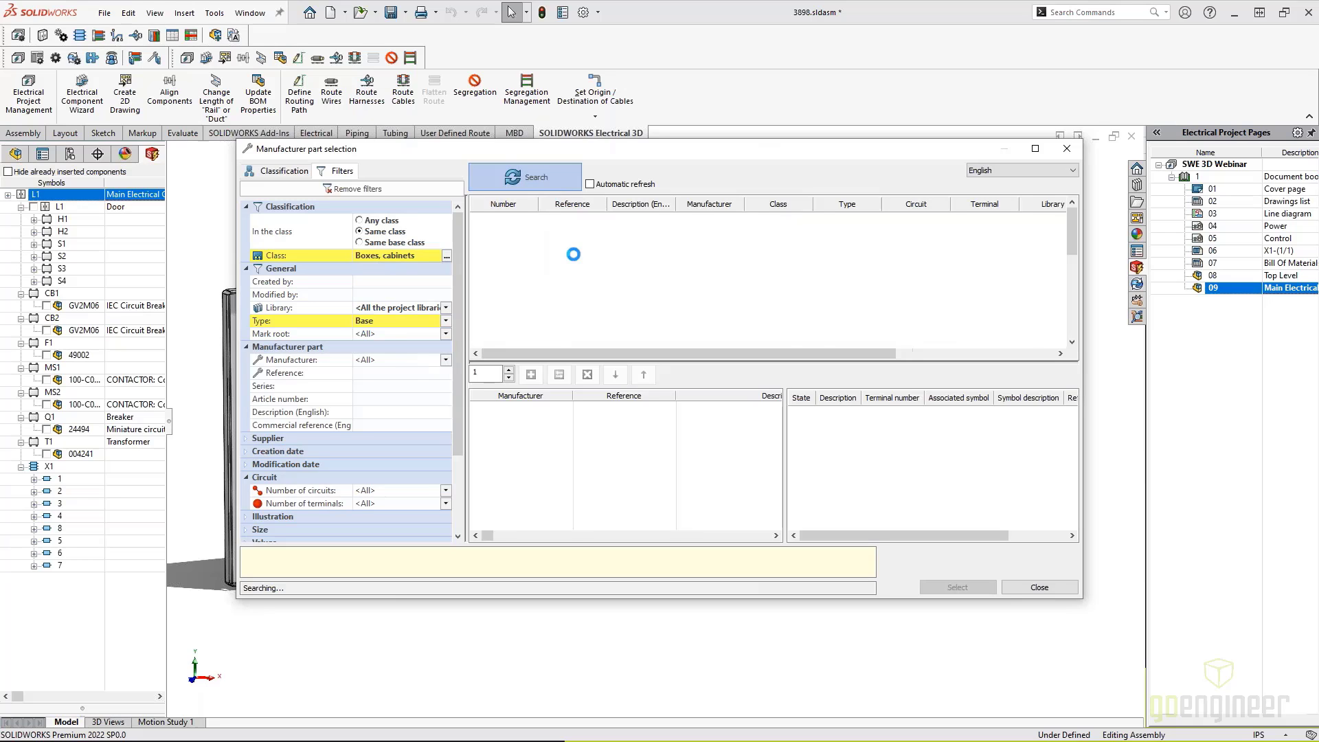
pyautogui.scroll(6, 568, 299)
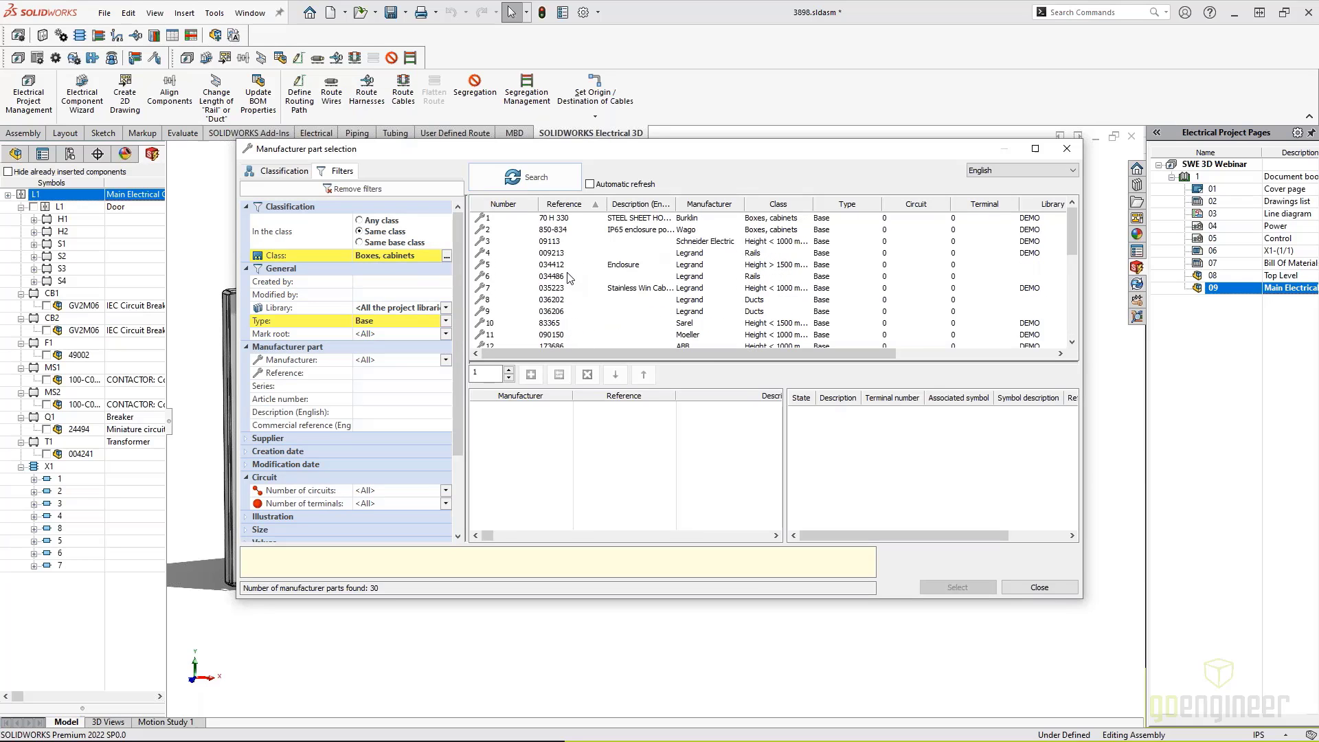
pyautogui.scroll(-2, 568, 277)
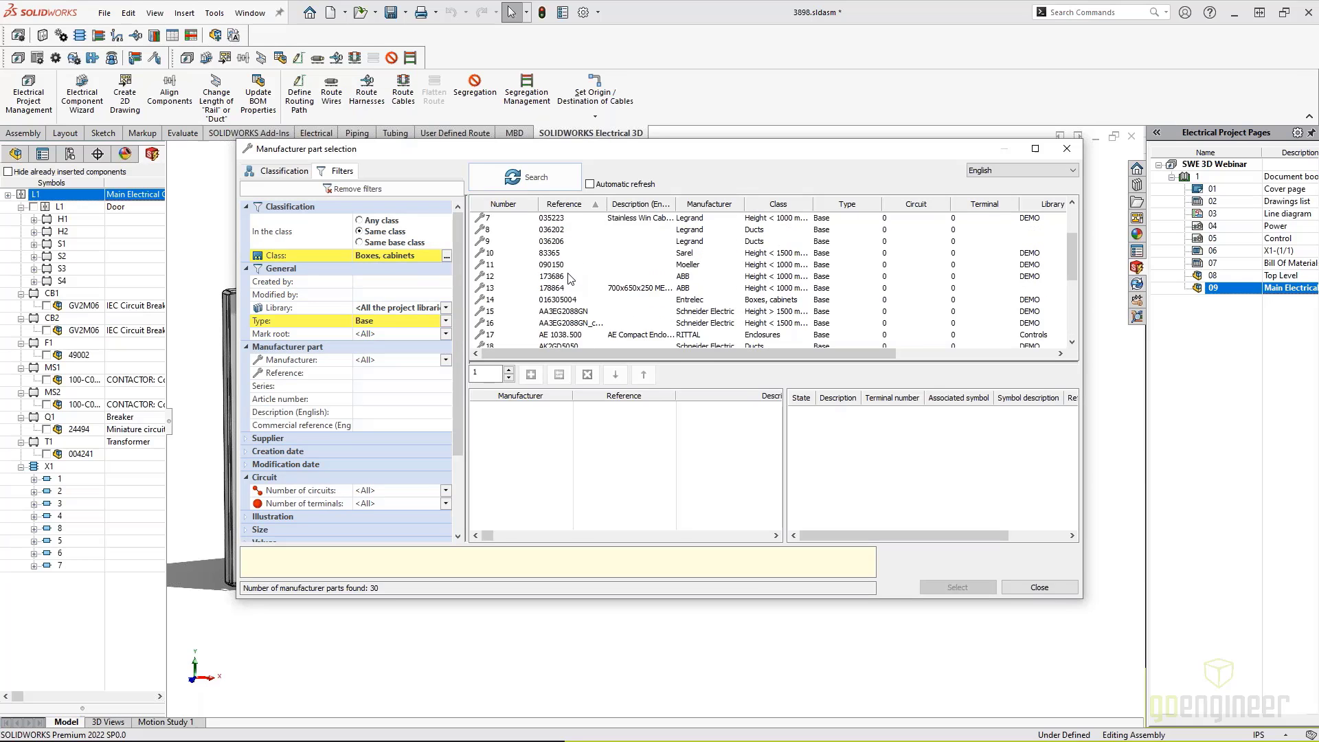
pyautogui.doubleClick(565, 335)
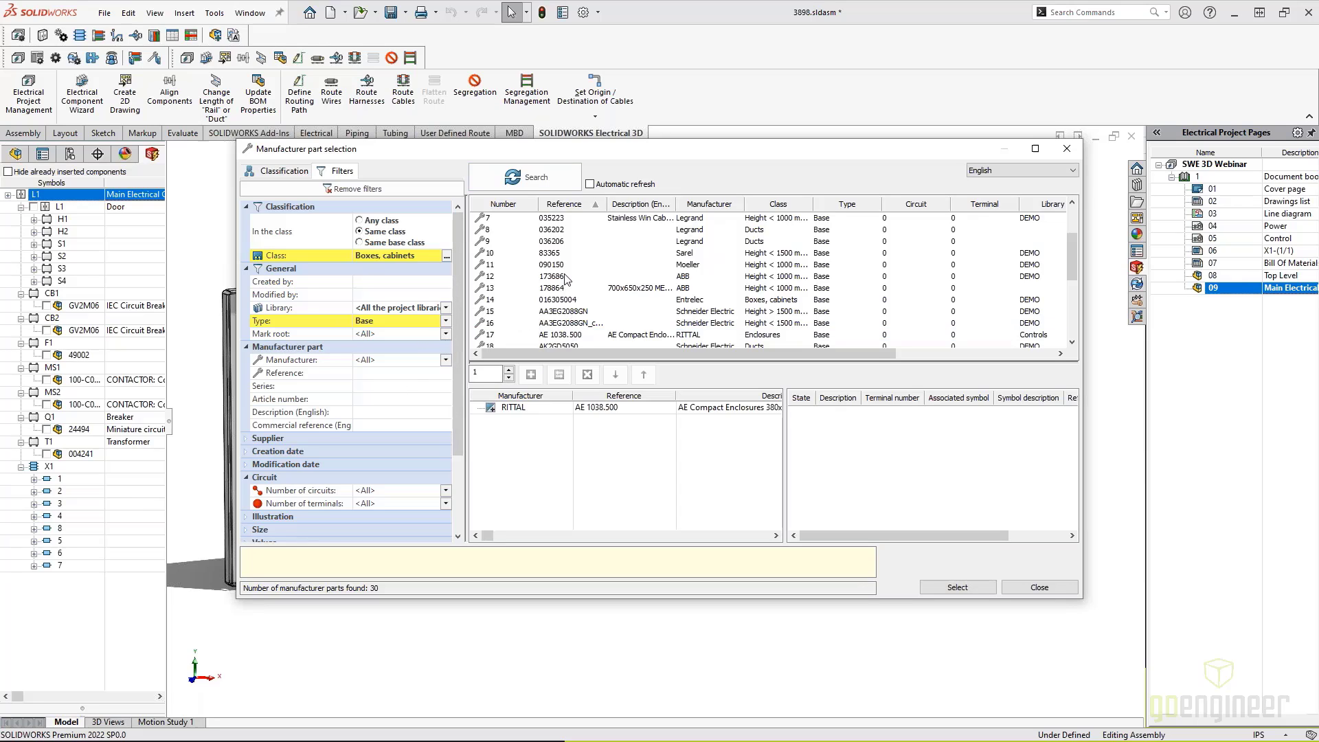
# Add two Legrand 009213 rails and two Legrand 036202 ducts, then confirm the selection.
pyautogui.scroll(2, 566, 274)
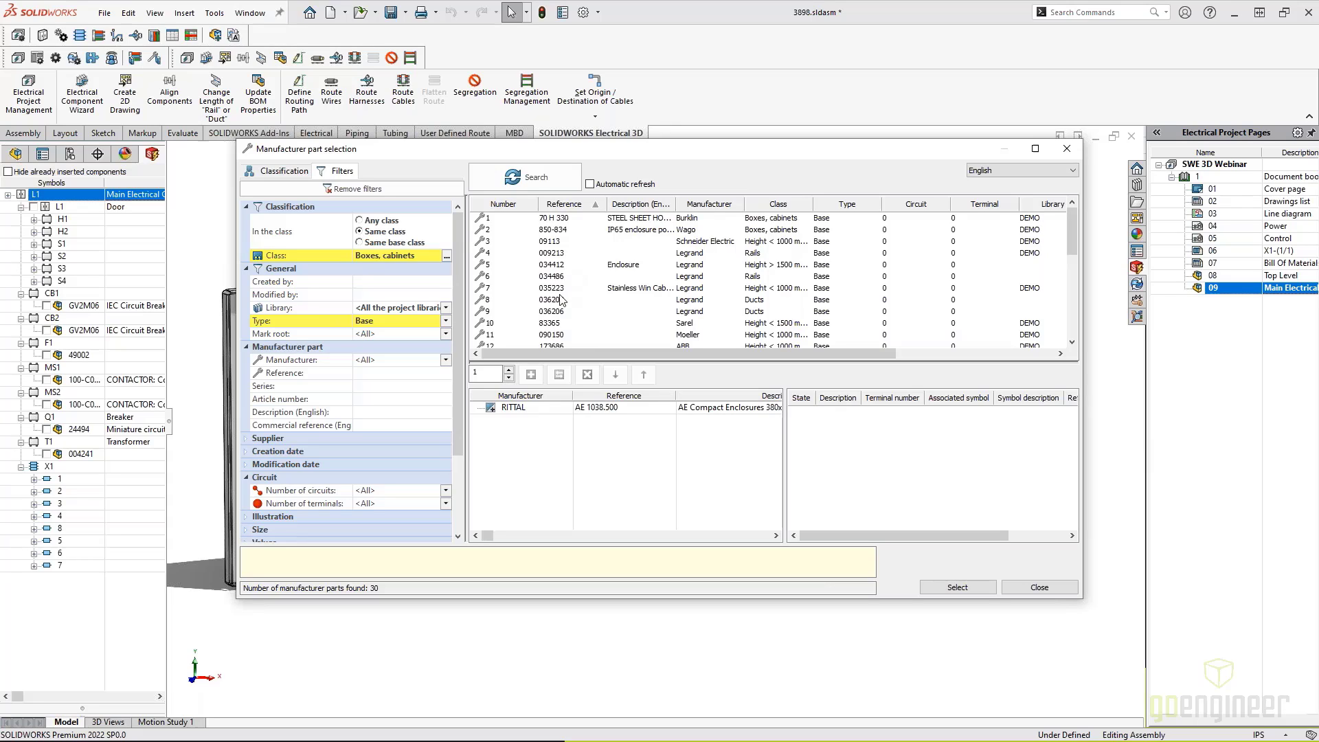
pyautogui.click(561, 255)
pyautogui.doubleClick(560, 255)
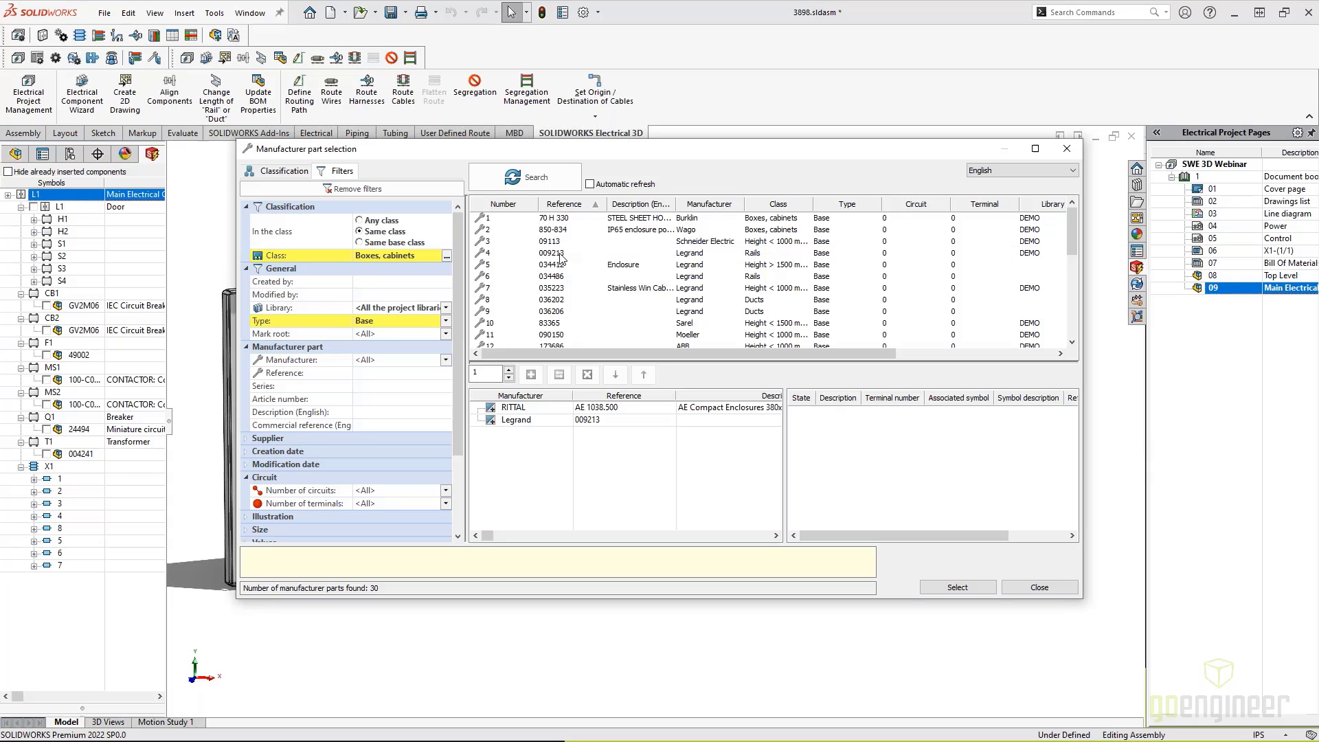
pyautogui.doubleClick(560, 256)
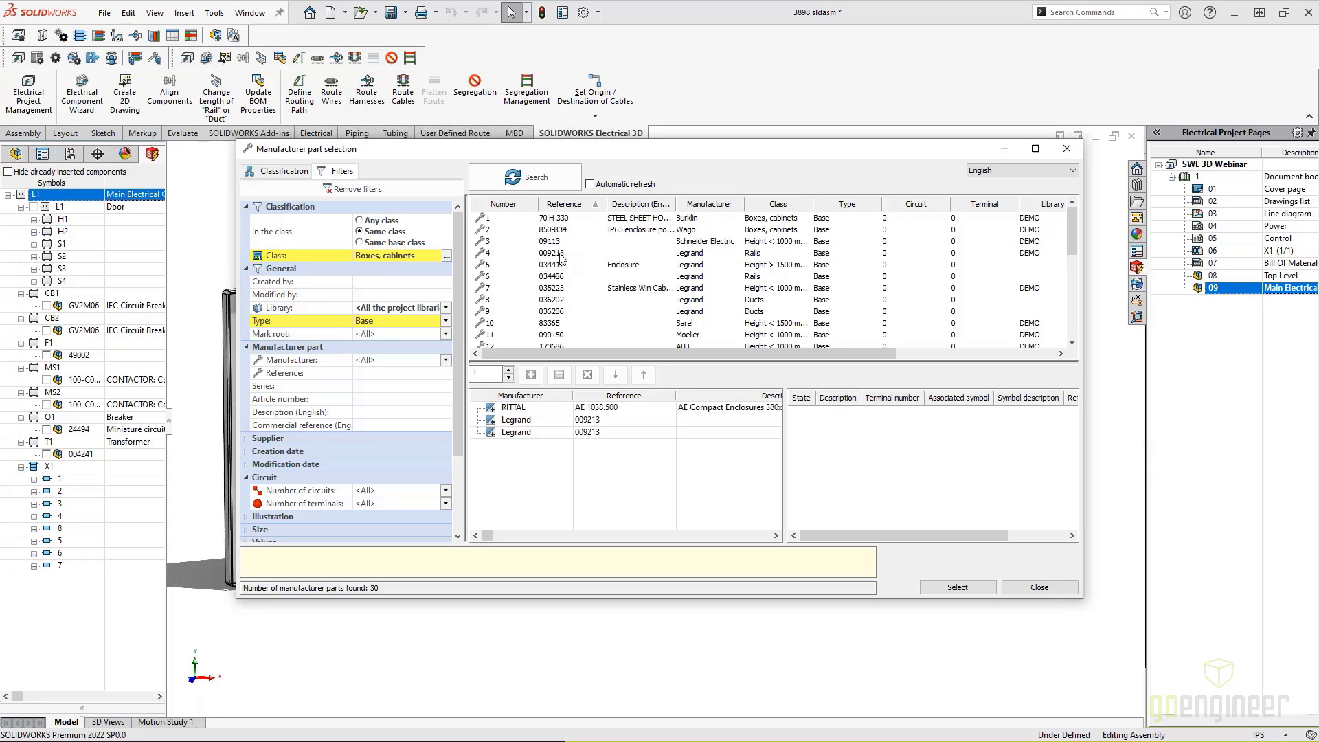
pyautogui.doubleClick(553, 304)
pyautogui.doubleClick(553, 304)
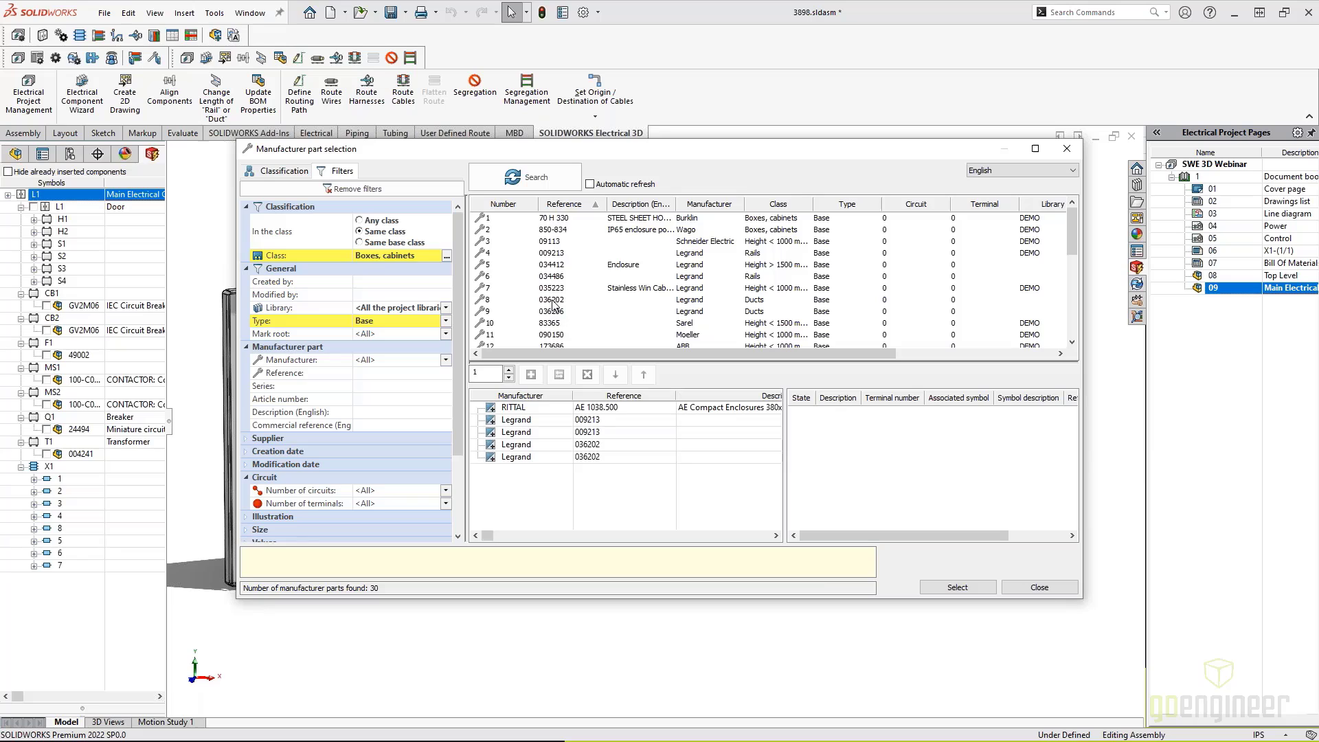
pyautogui.click(958, 587)
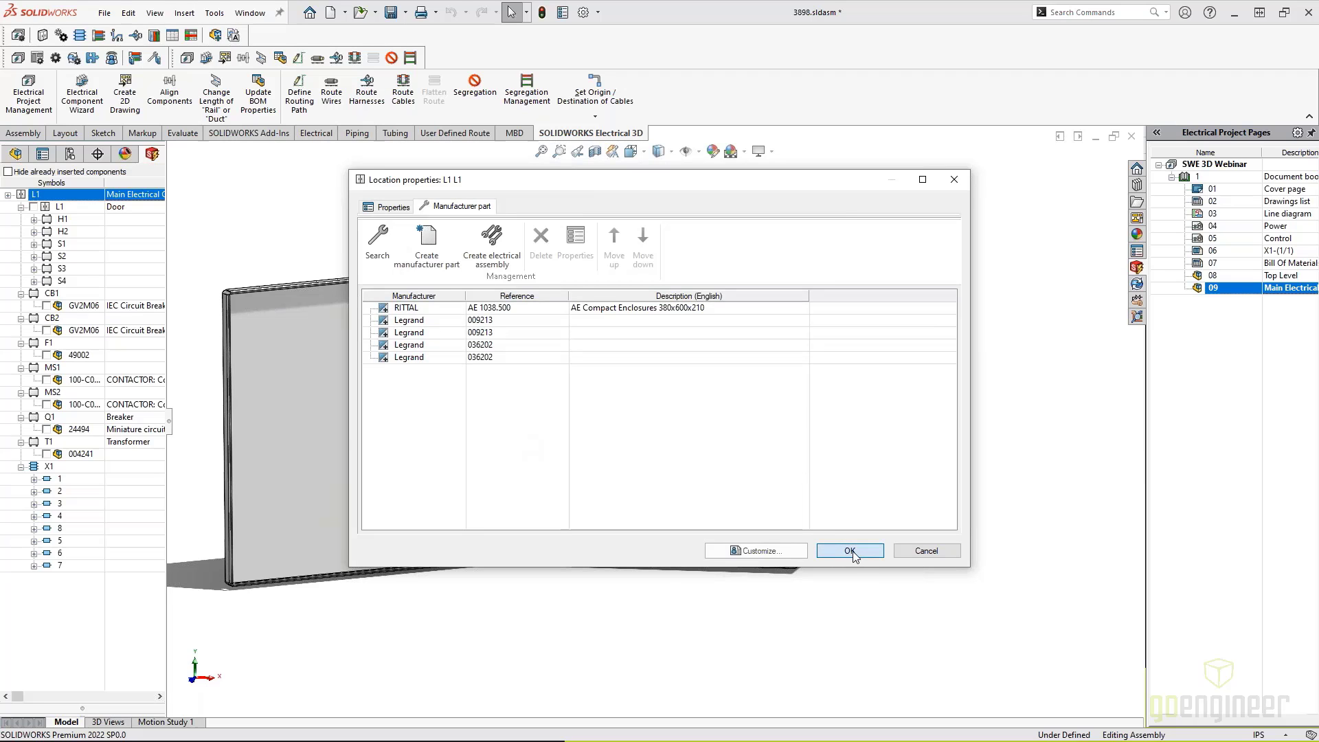
# Save L1's parts and link AE 1038.500 to the cabinet enclosure.
pyautogui.click(849, 551)
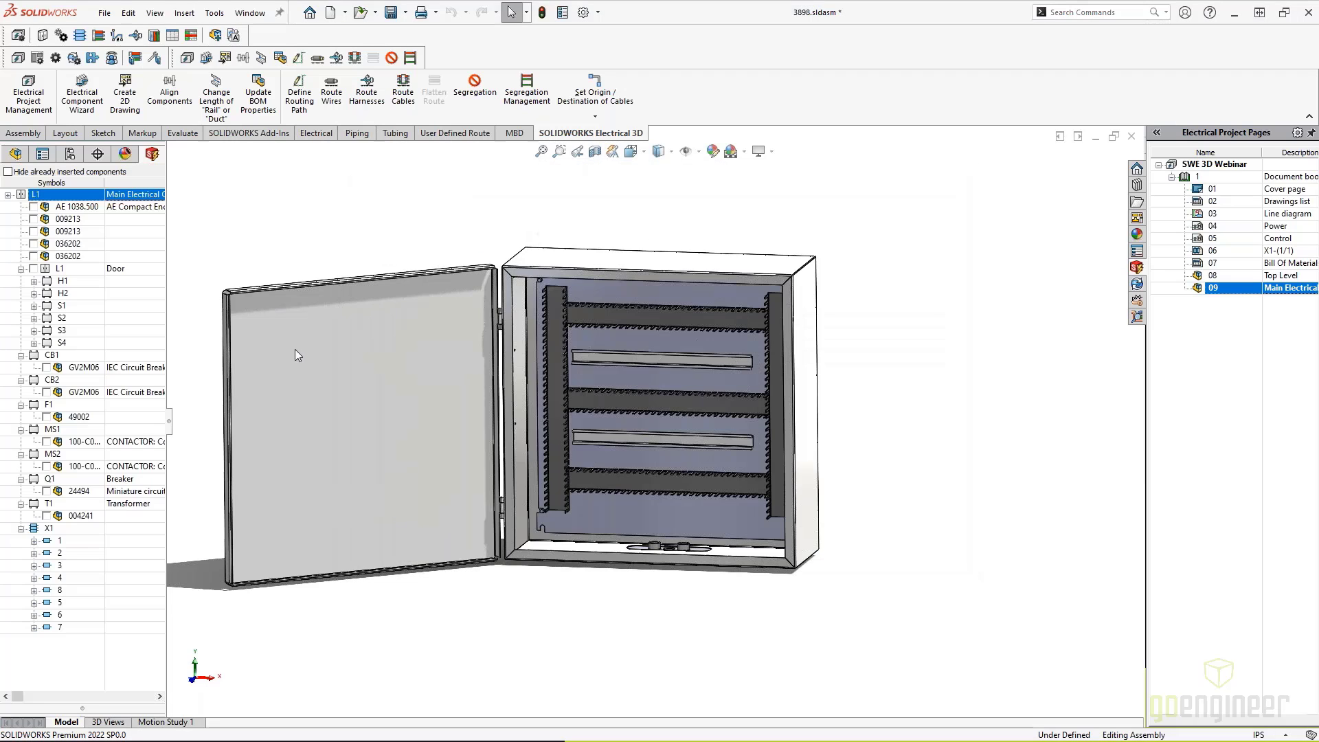
pyautogui.rightClick(61, 207)
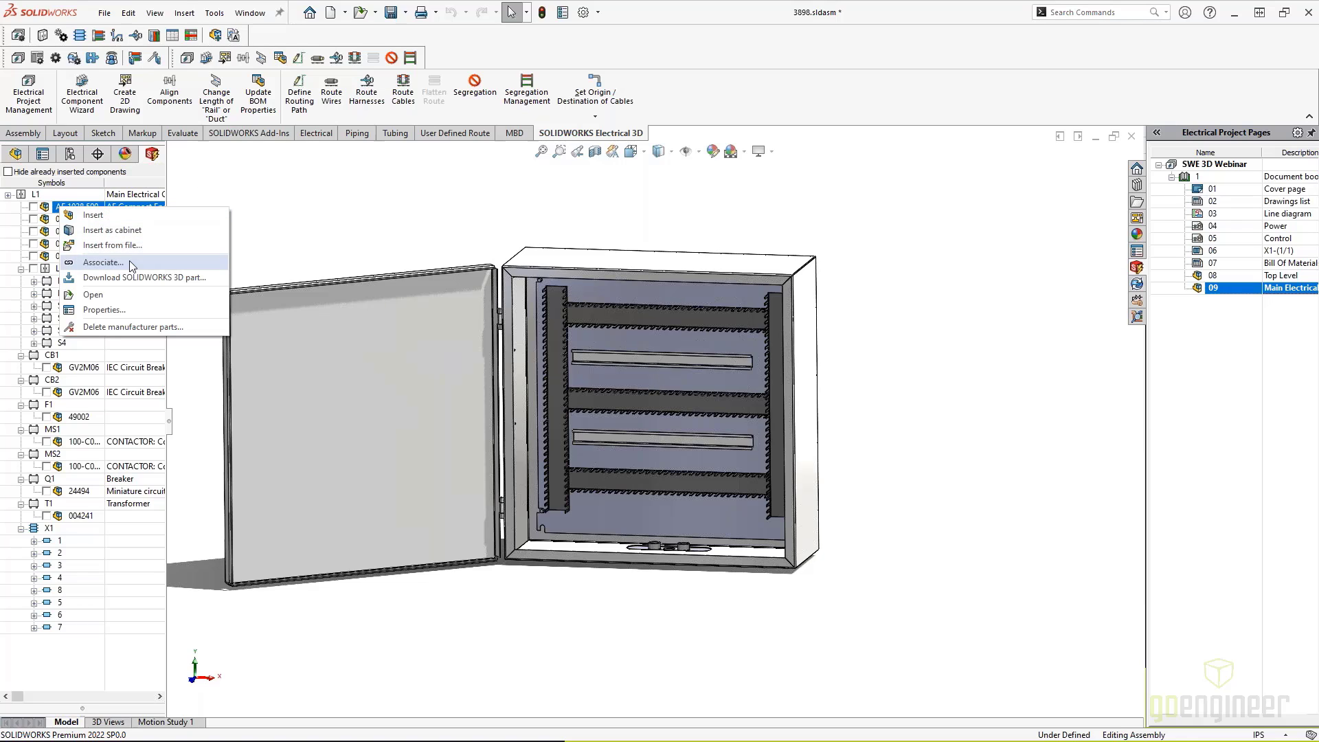
pyautogui.click(104, 262)
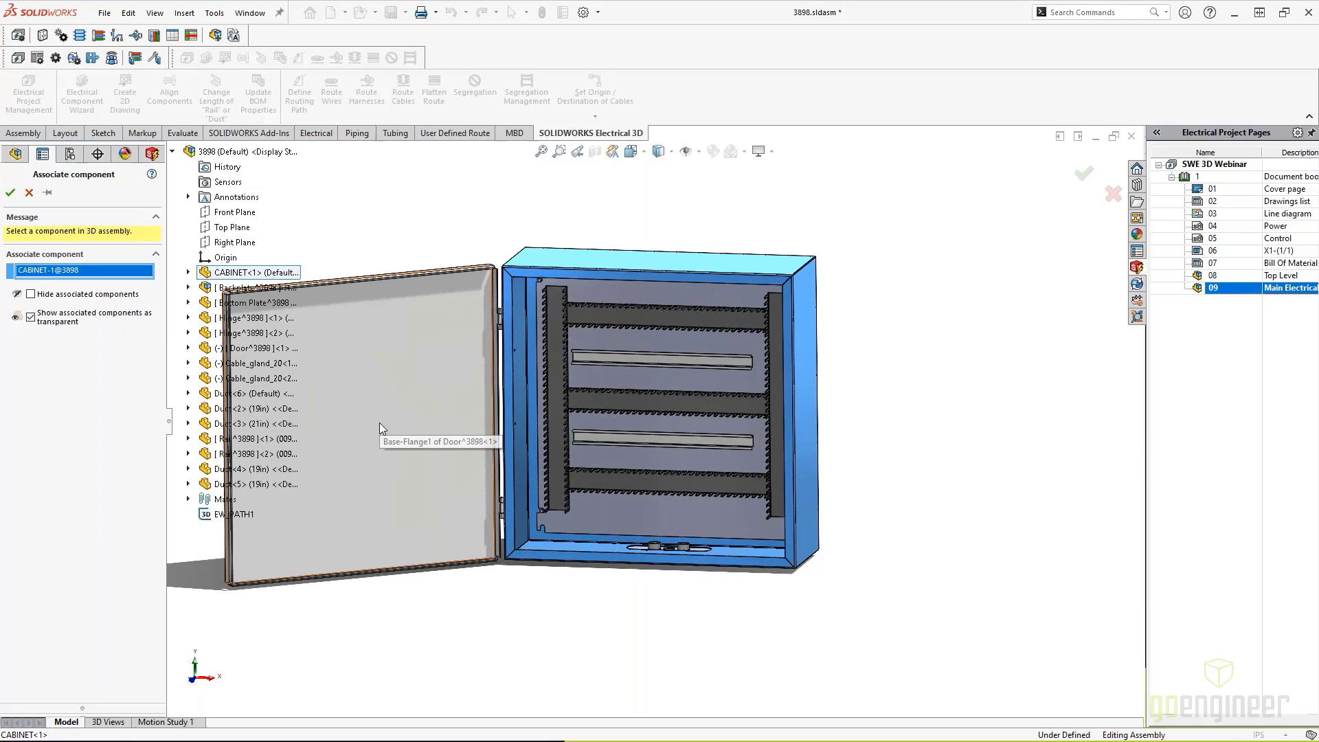
pyautogui.click(10, 194)
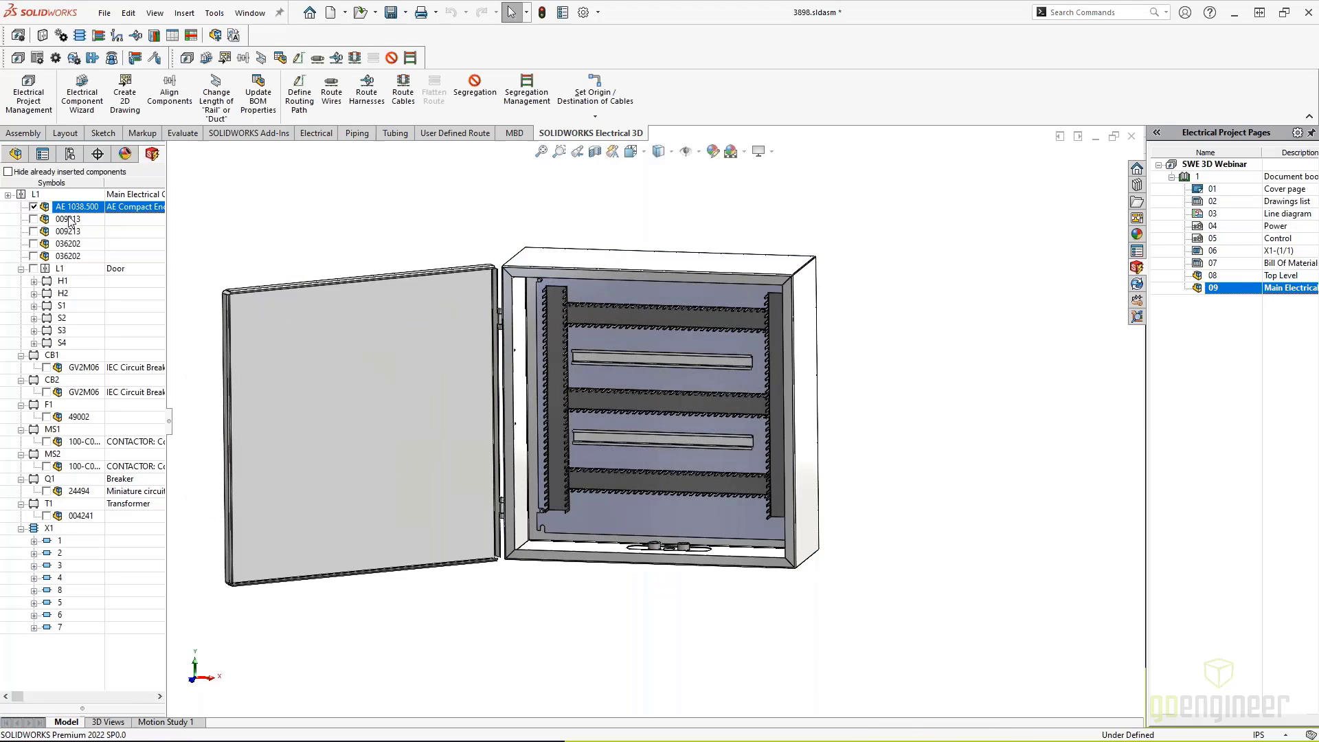
# Link the two 009213 rail parts to the upper and lower rails.
pyautogui.rightClick(69, 220)
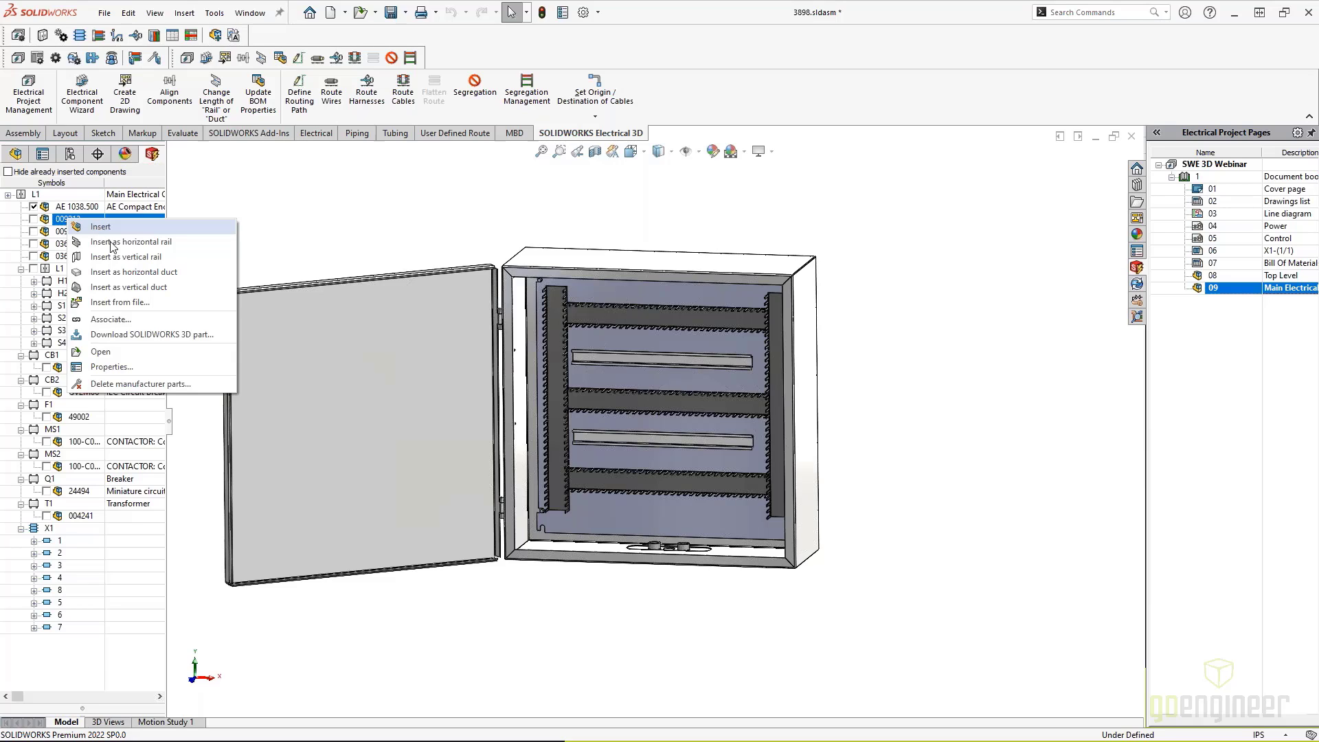
pyautogui.click(103, 319)
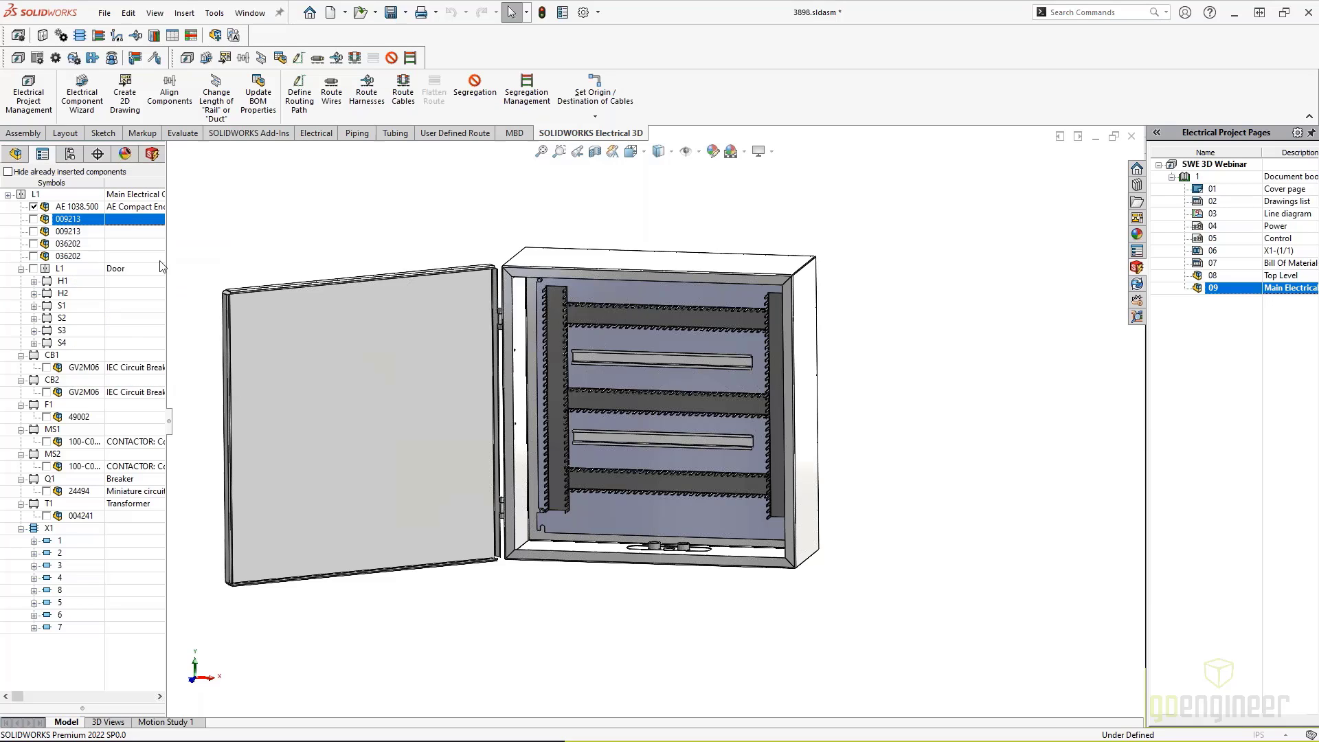
pyautogui.click(633, 357)
pyautogui.click(11, 193)
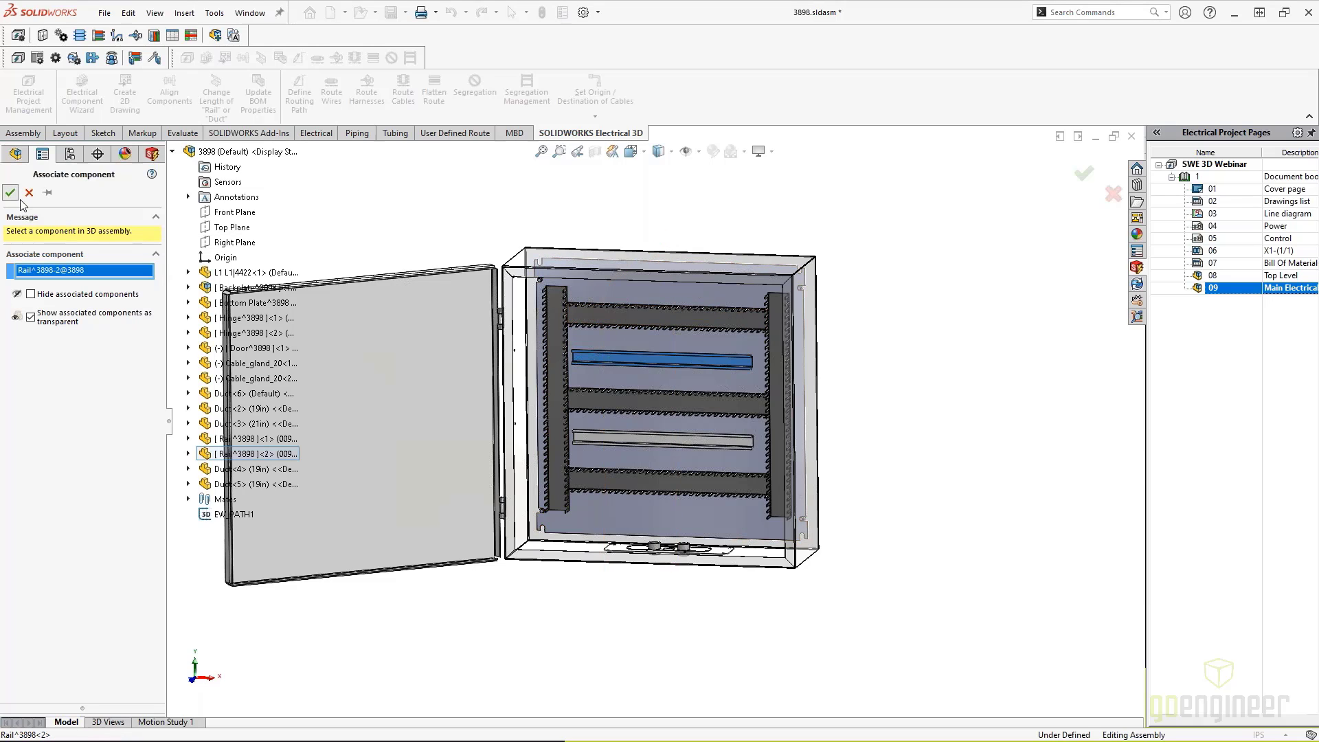
pyautogui.rightClick(94, 233)
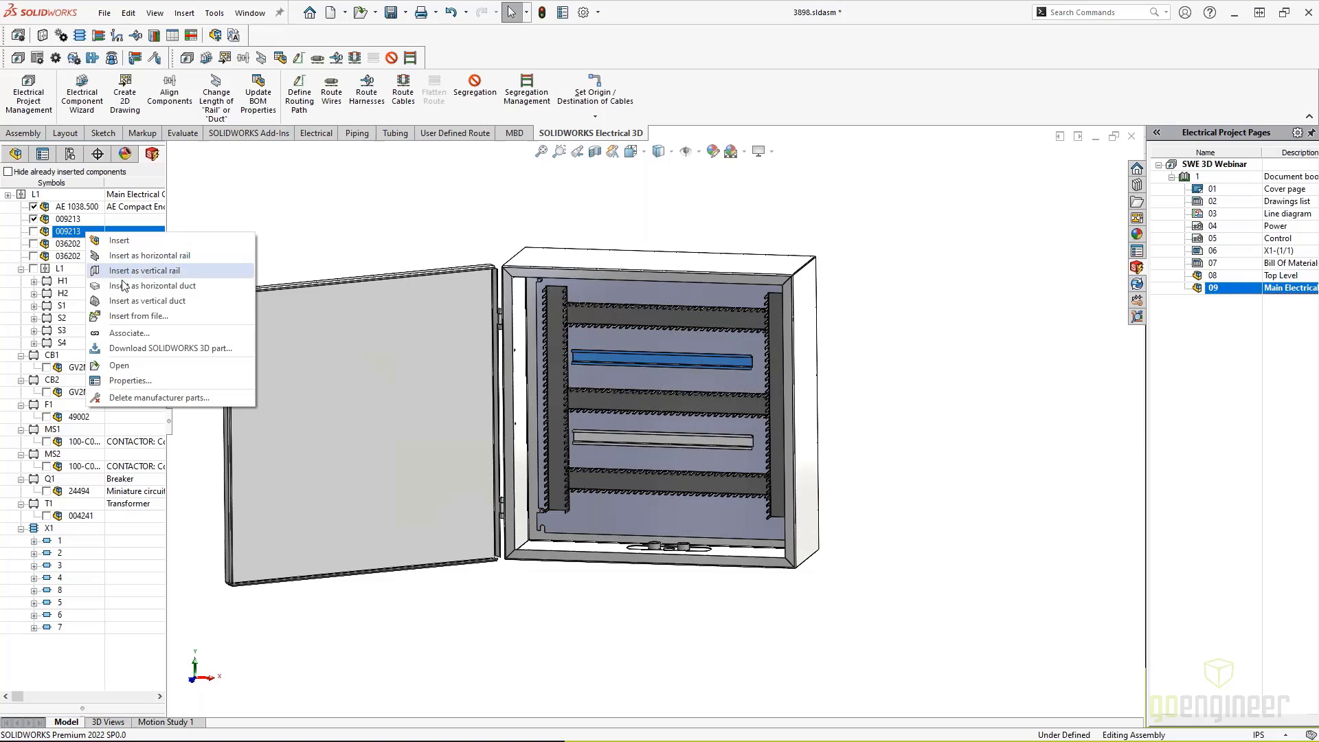
pyautogui.click(120, 333)
pyautogui.click(617, 438)
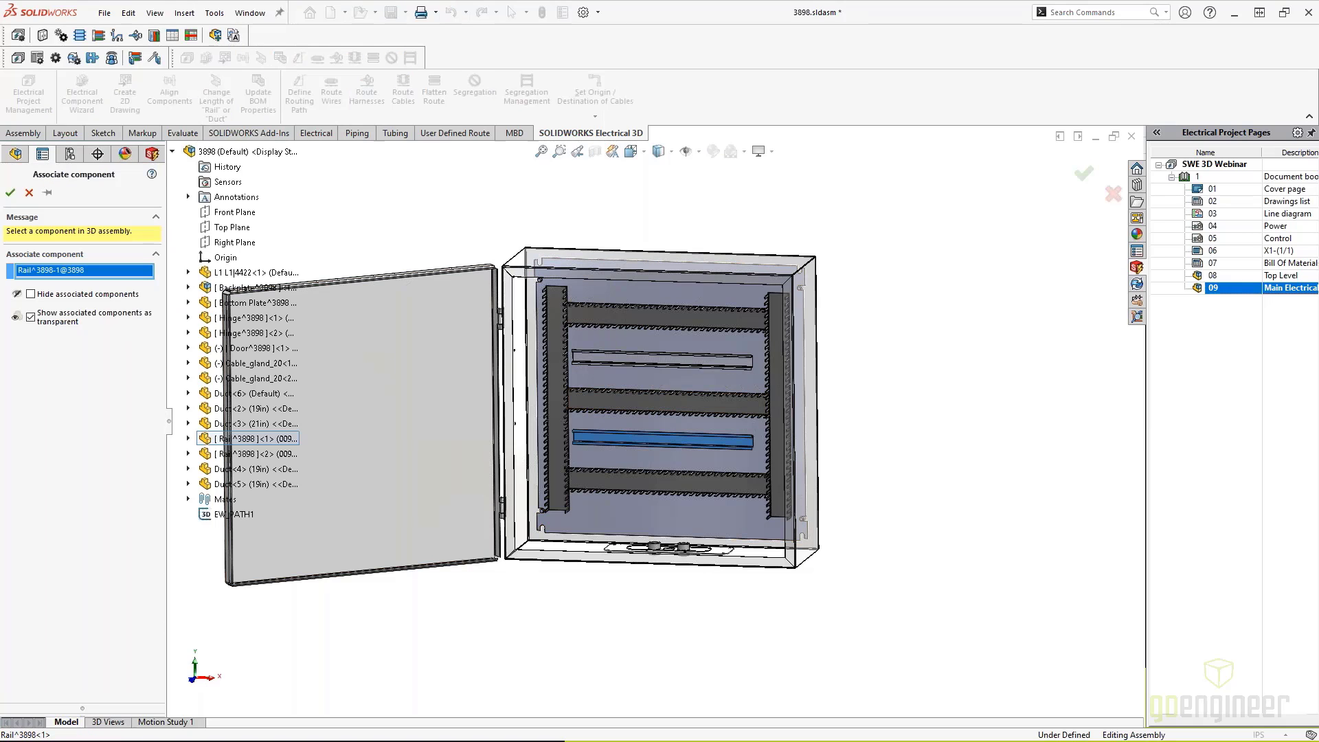
pyautogui.click(12, 193)
# Link the two 036202 duct parts to the top and middle ducts.
pyautogui.rightClick(75, 244)
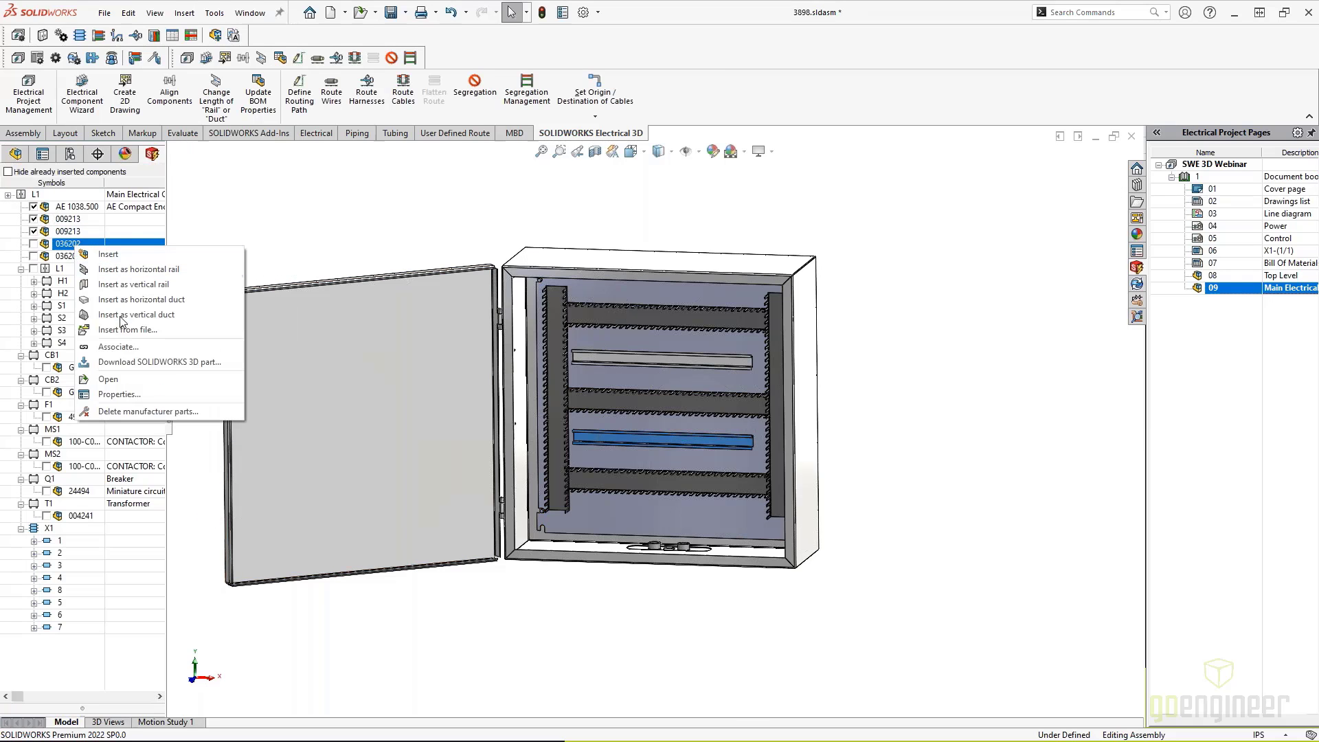
pyautogui.click(118, 347)
pyautogui.click(651, 320)
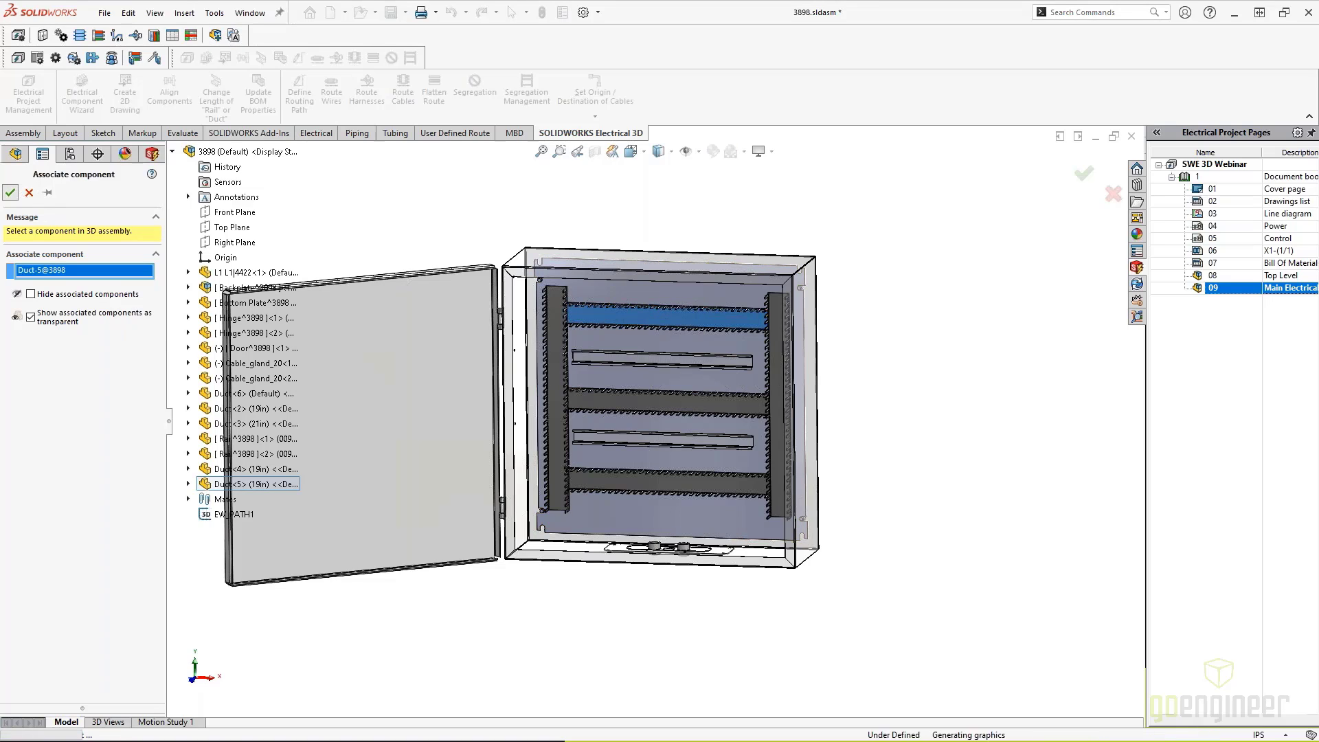
pyautogui.click(11, 193)
pyautogui.rightClick(64, 259)
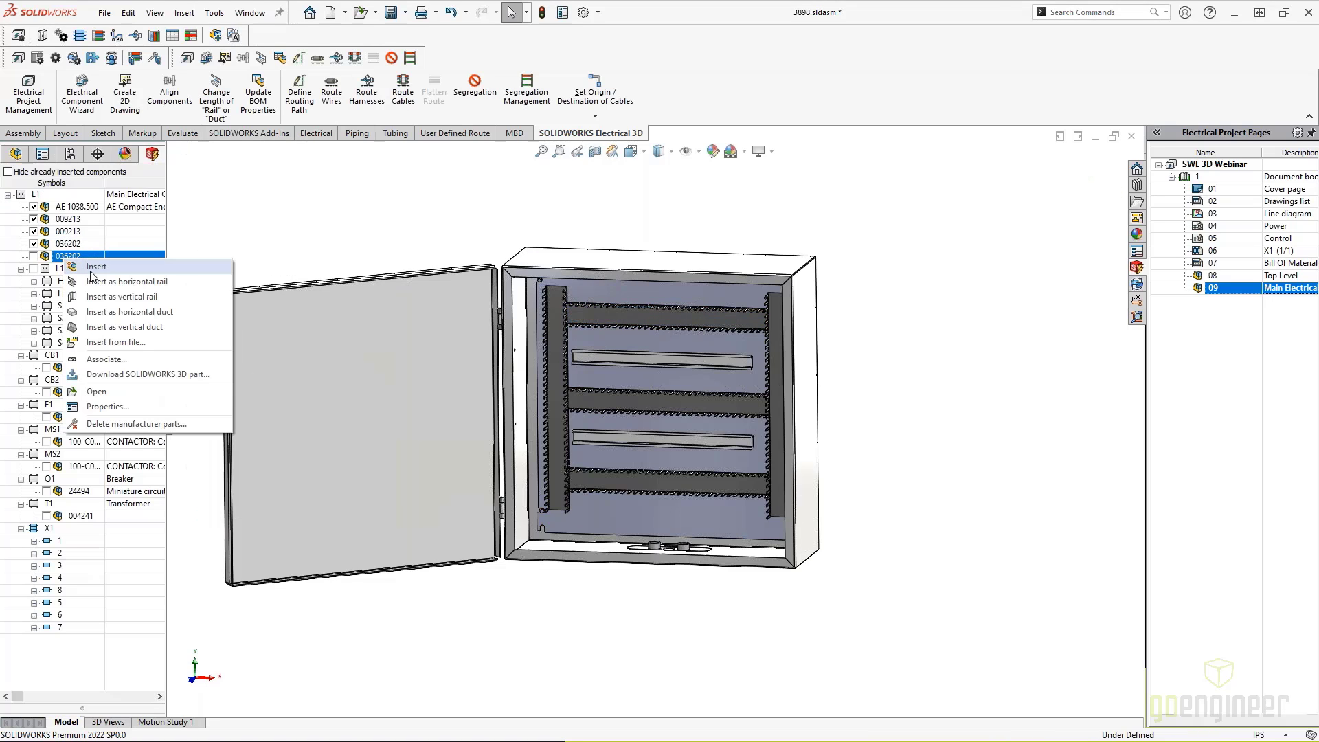
pyautogui.click(105, 358)
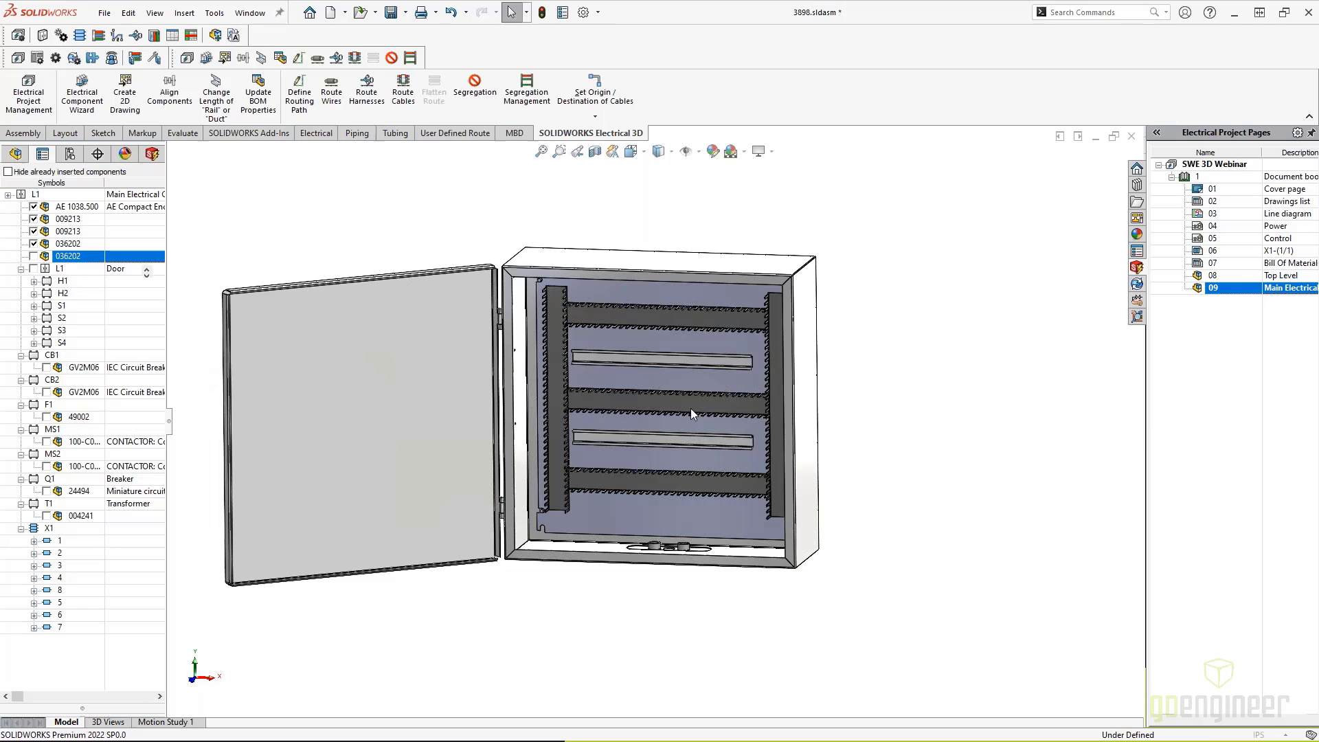
pyautogui.click(654, 408)
pyautogui.click(11, 193)
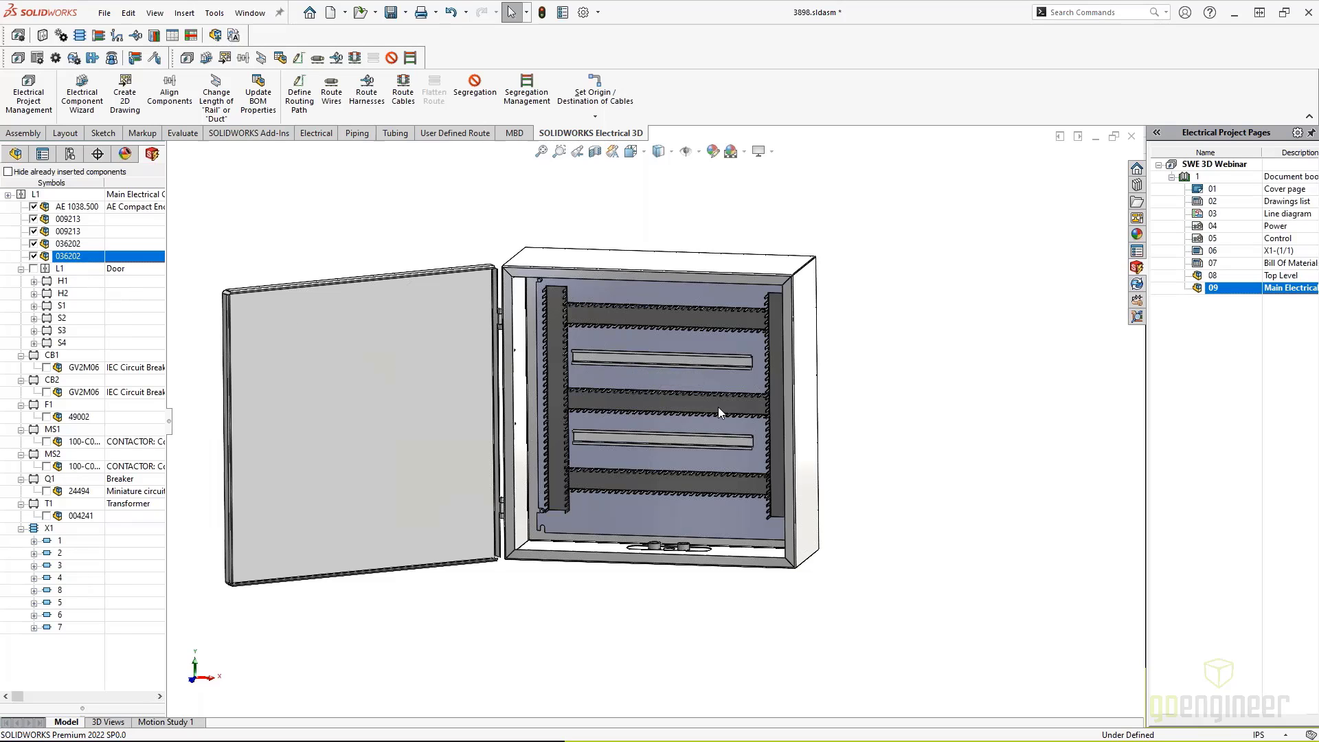
pyautogui.moveTo(719, 406); pyautogui.dragTo(708, 403, button='middle')
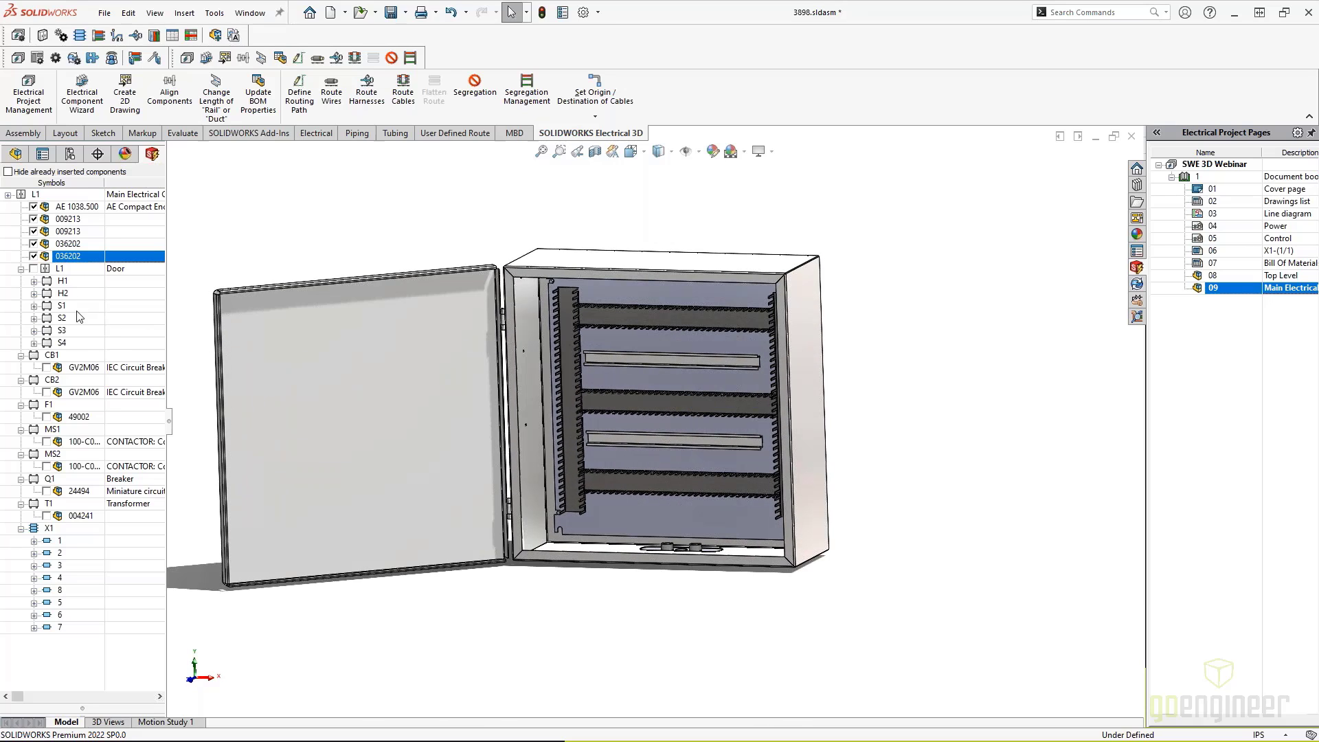
# Open CB1's Schneider Electric GV2M06 part properties and check its 3D part, Circuit_Breaker.sldprt.
pyautogui.rightClick(60, 362)
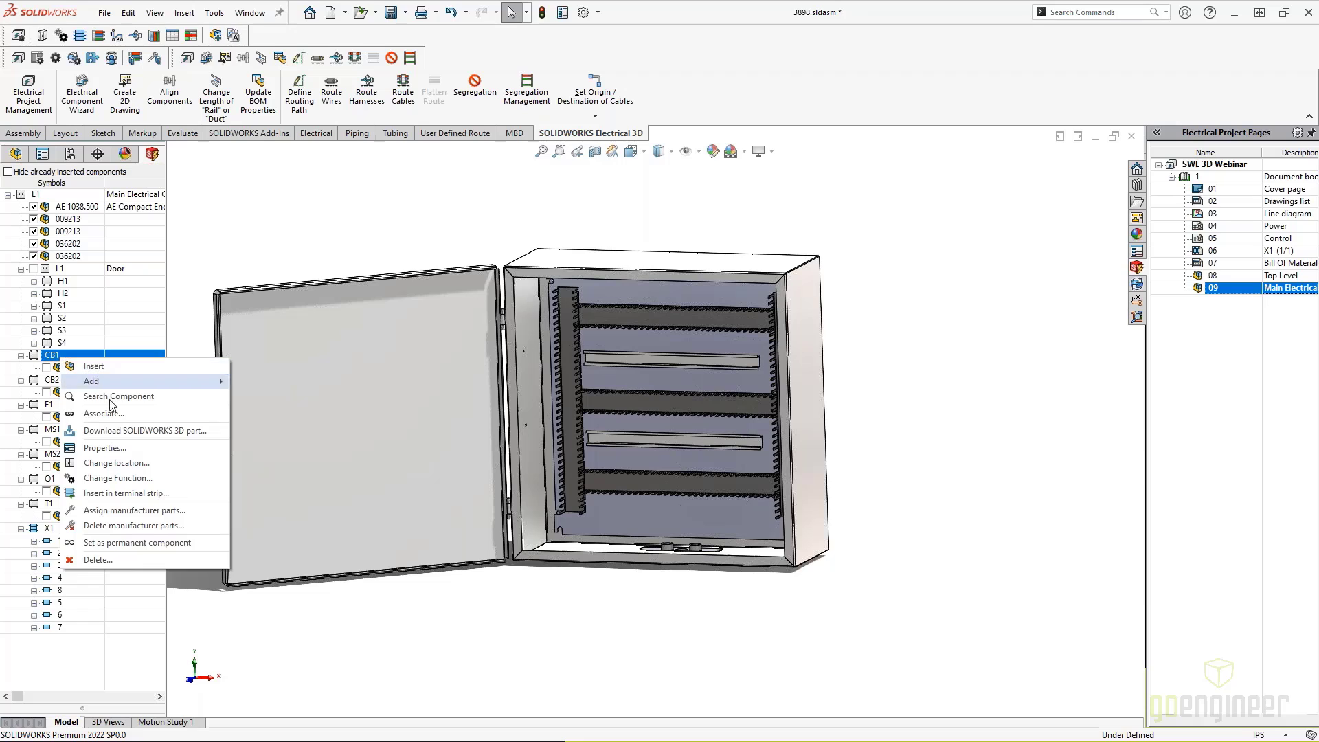
pyautogui.click(206, 445)
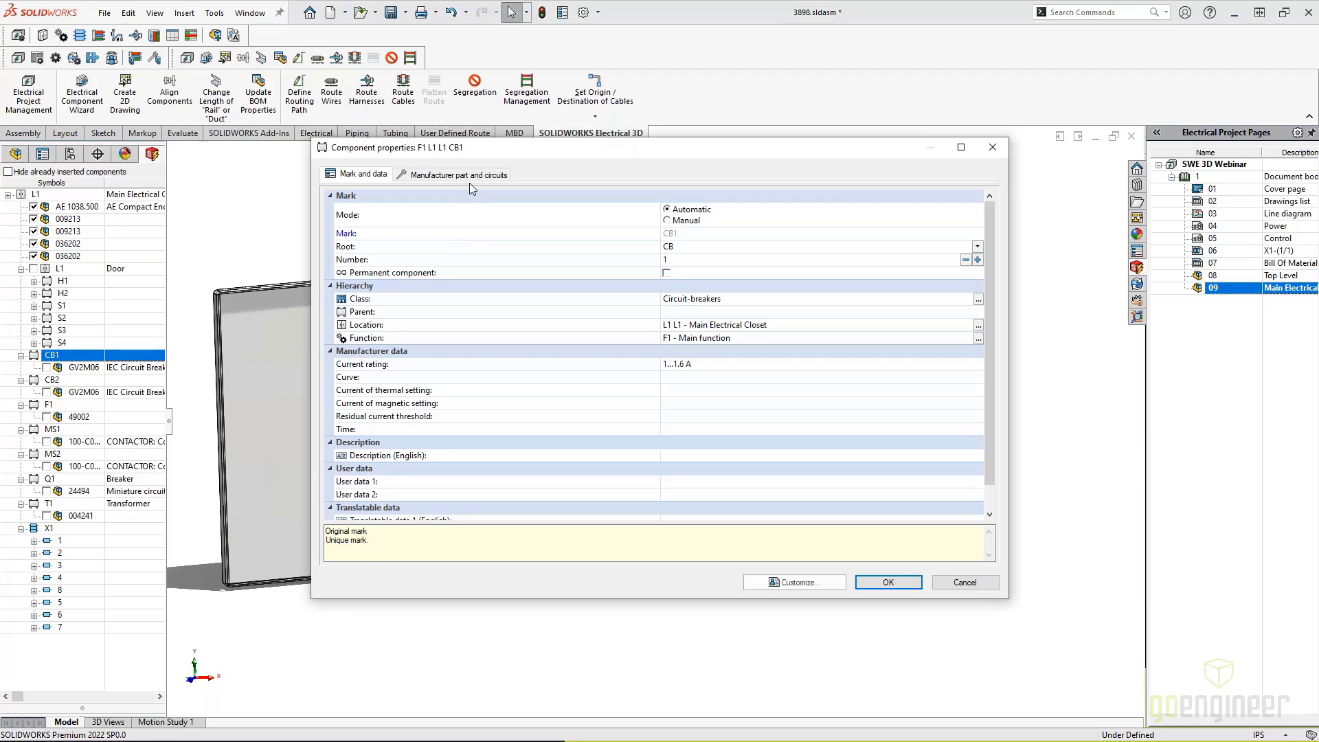
pyautogui.click(468, 176)
pyautogui.click(446, 288)
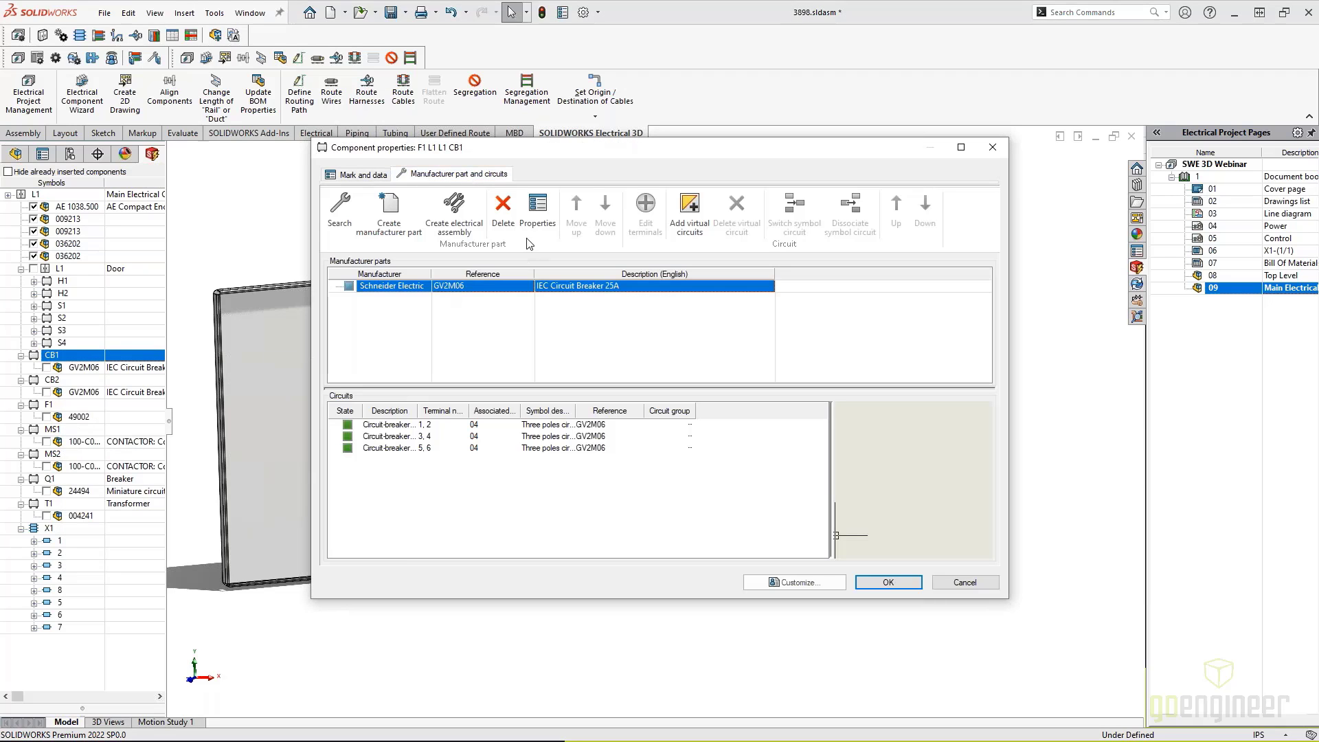
pyautogui.click(537, 218)
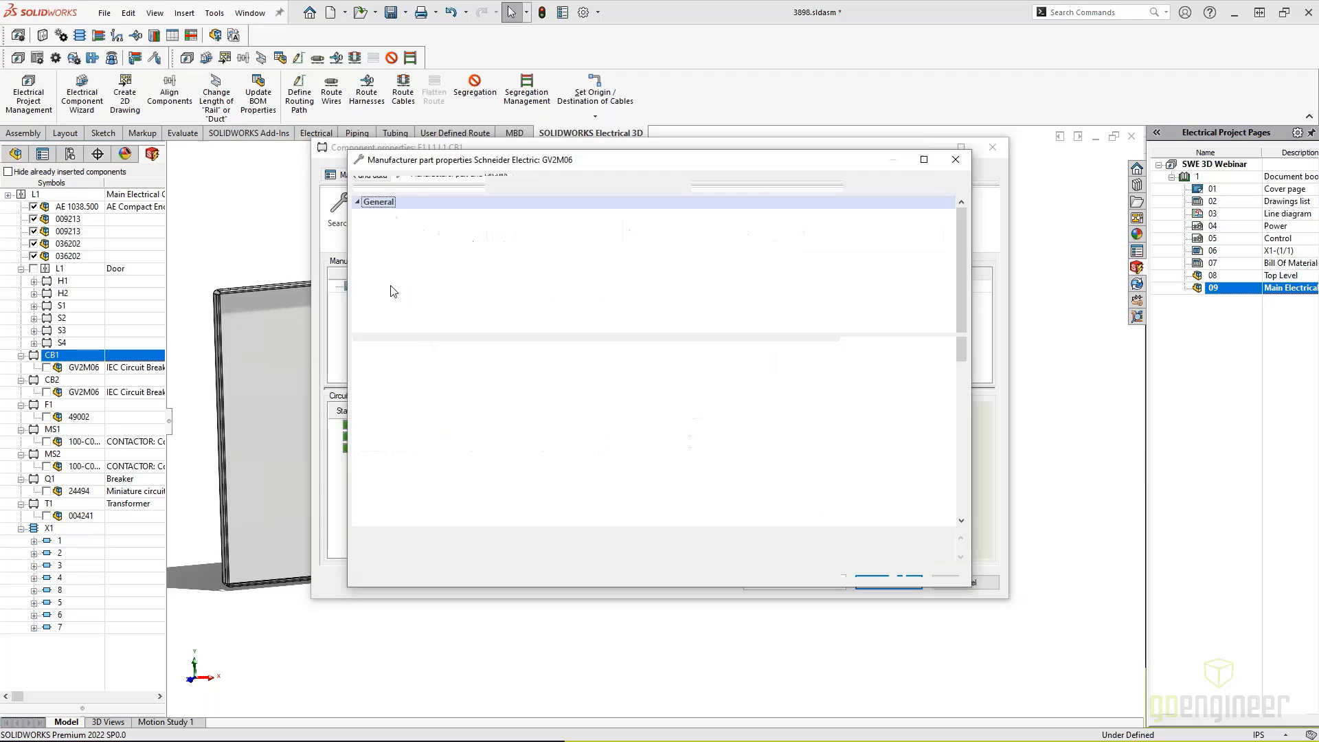
pyautogui.scroll(-2, 596, 397)
pyautogui.click(474, 371)
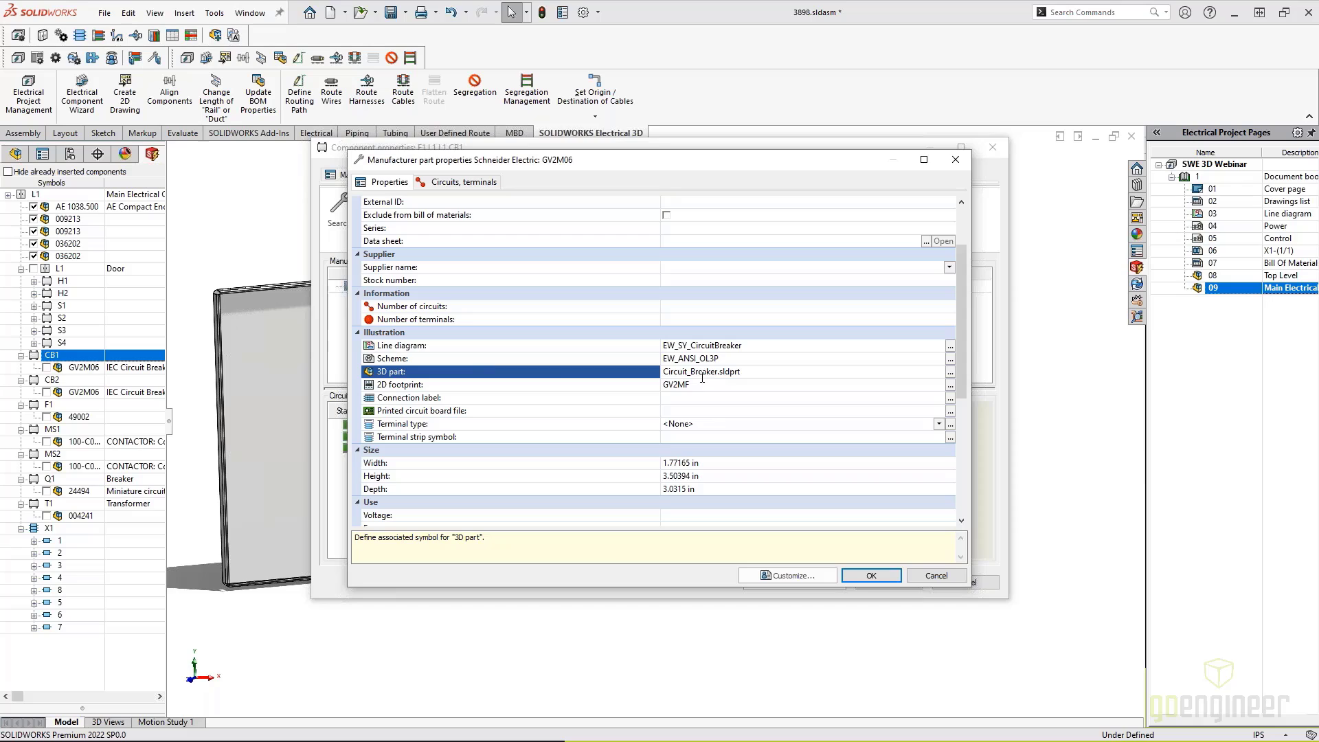
pyautogui.moveTo(775, 376); pyautogui.dragTo(613, 379)
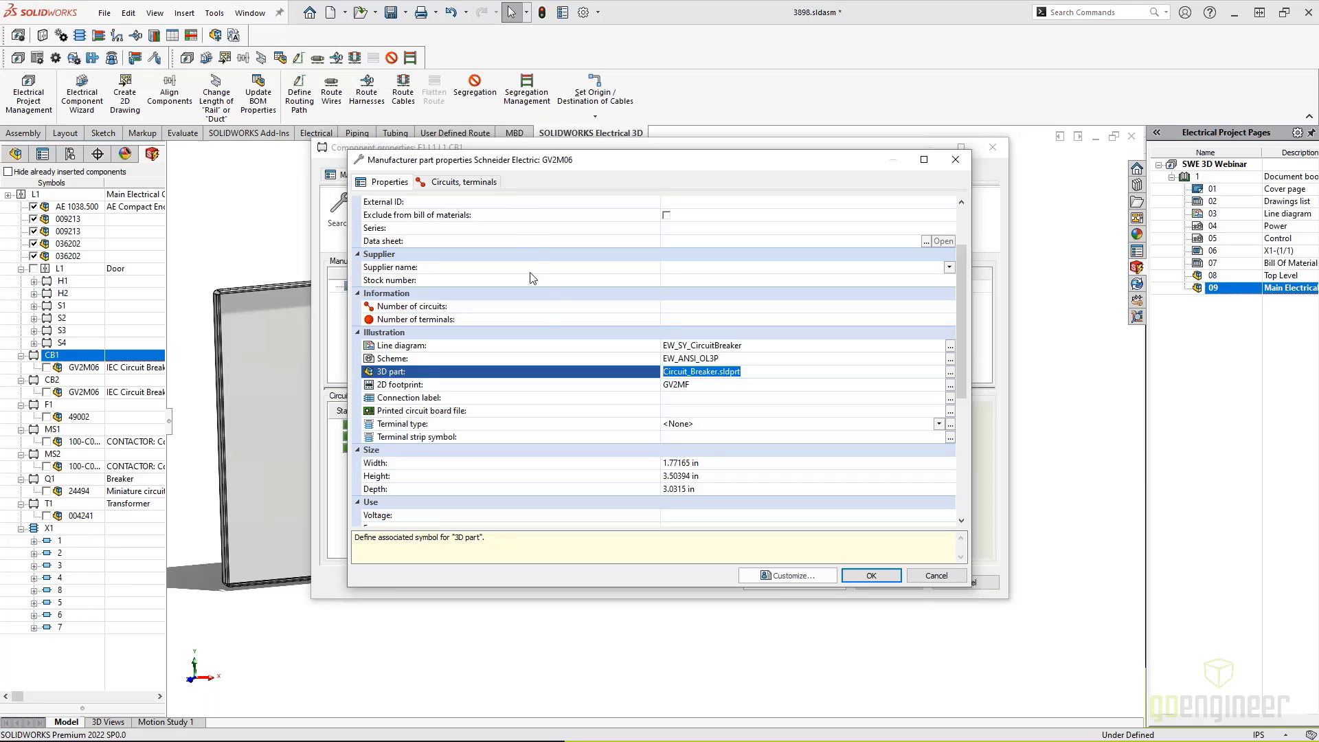
# Review the part's three circuits with terminals 1-2, 3-4 and 5-6, then close it.
pyautogui.click(461, 182)
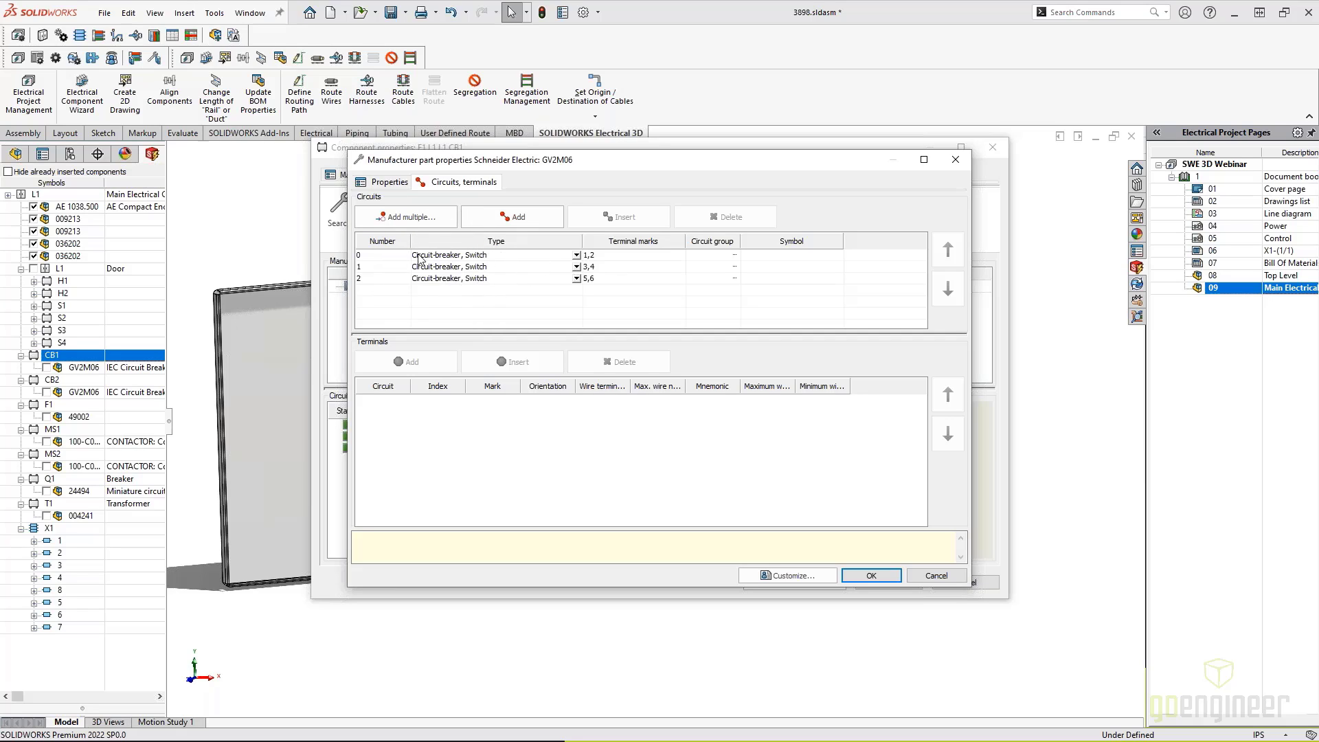
pyautogui.click(387, 258)
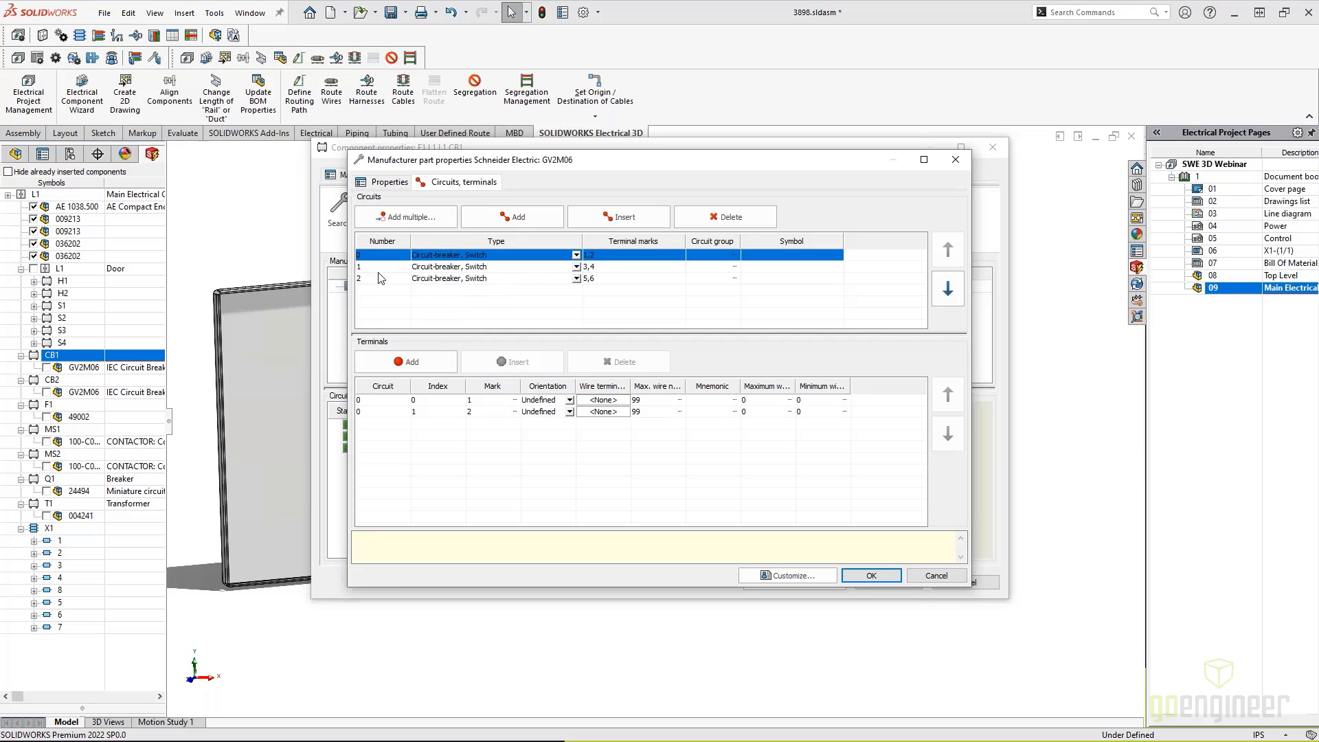
pyautogui.click(378, 270)
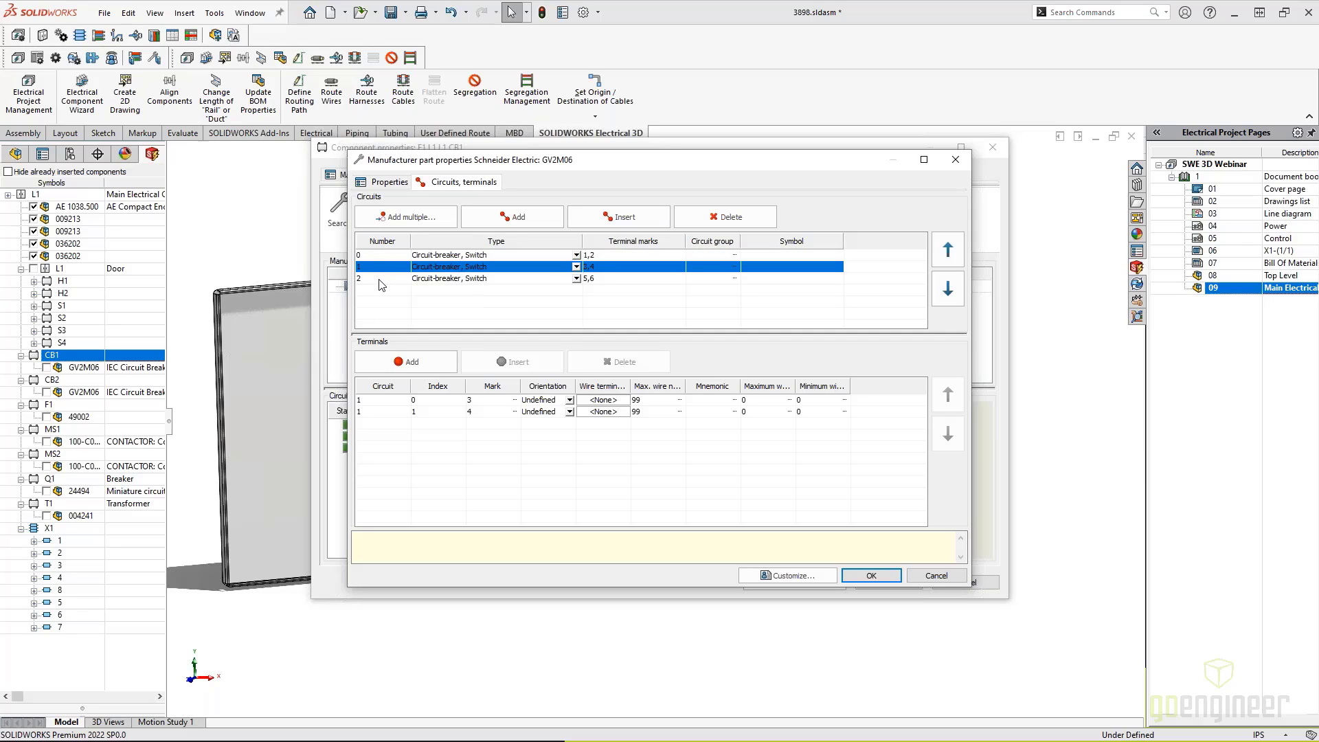
pyautogui.click(380, 278)
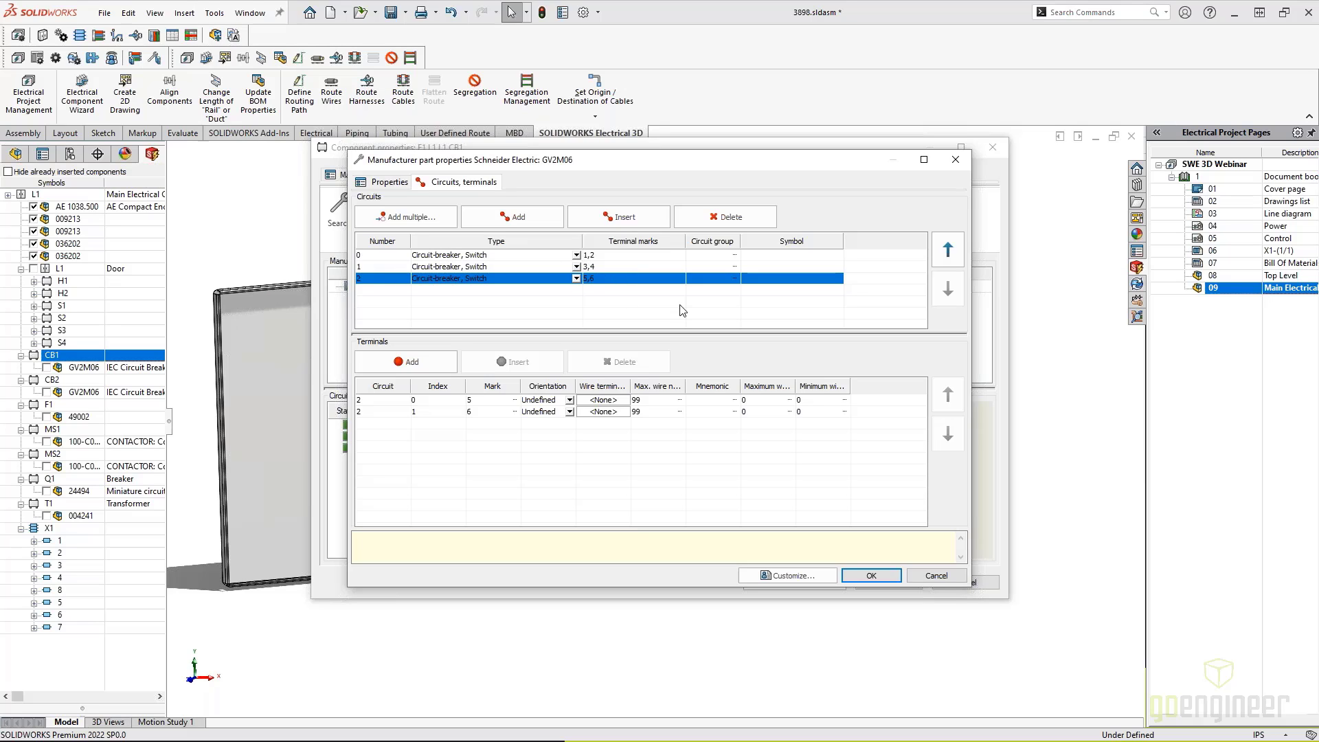
pyautogui.click(936, 575)
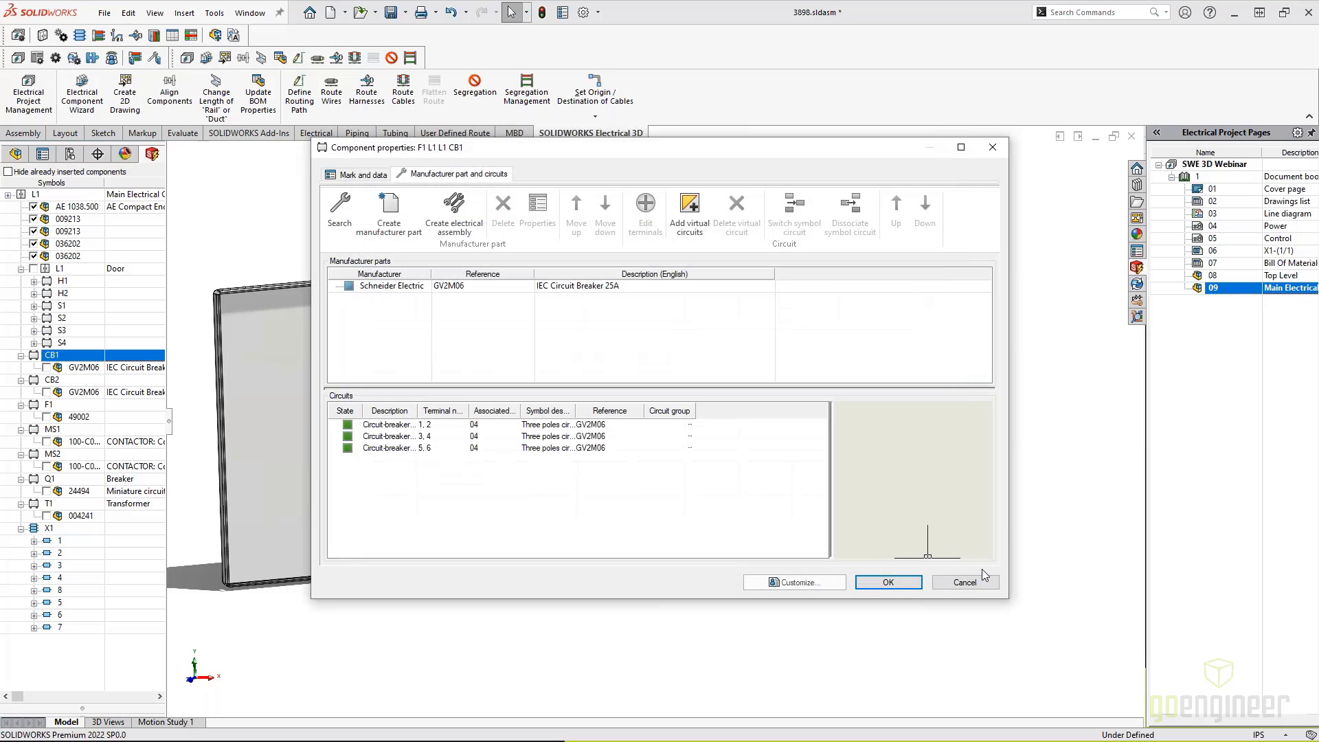
# Insert CB1's GV2M06 breaker at the upper rail's left end using the front view.
pyautogui.press('Escape')
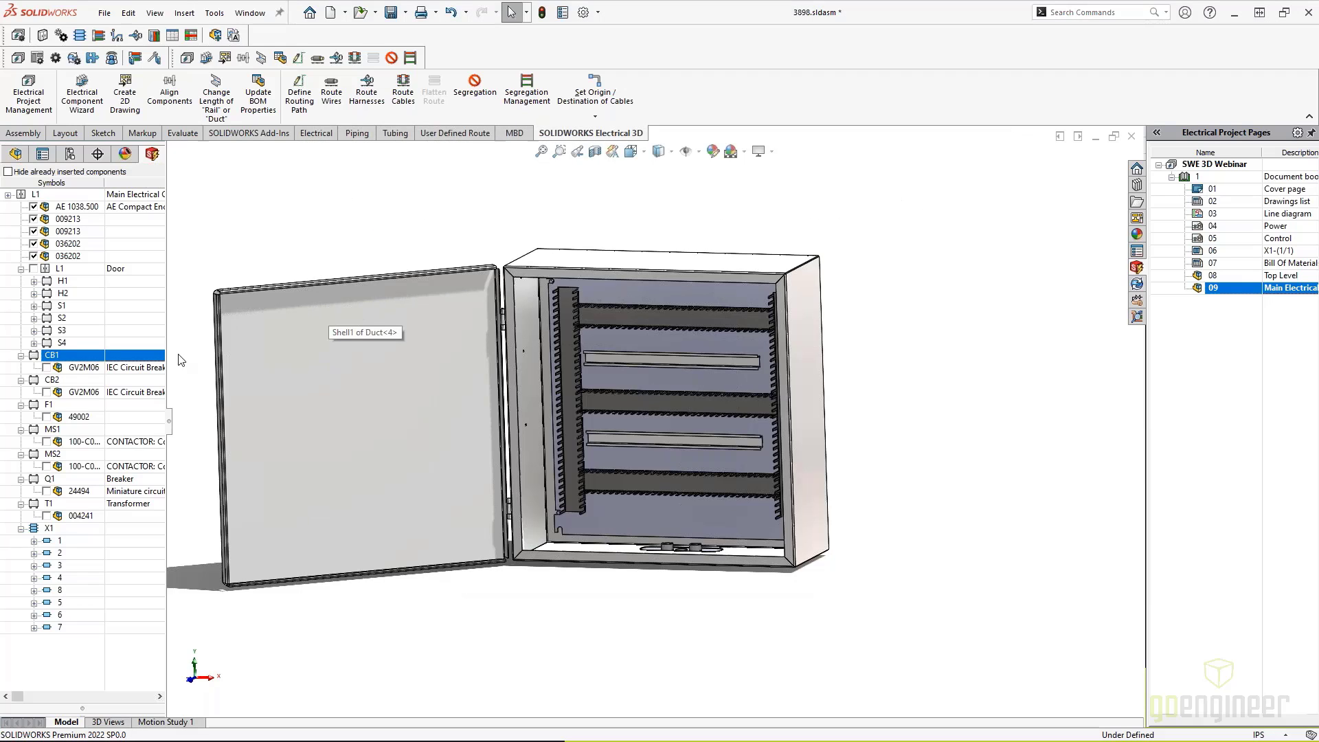
pyautogui.rightClick(72, 356)
pyautogui.click(103, 363)
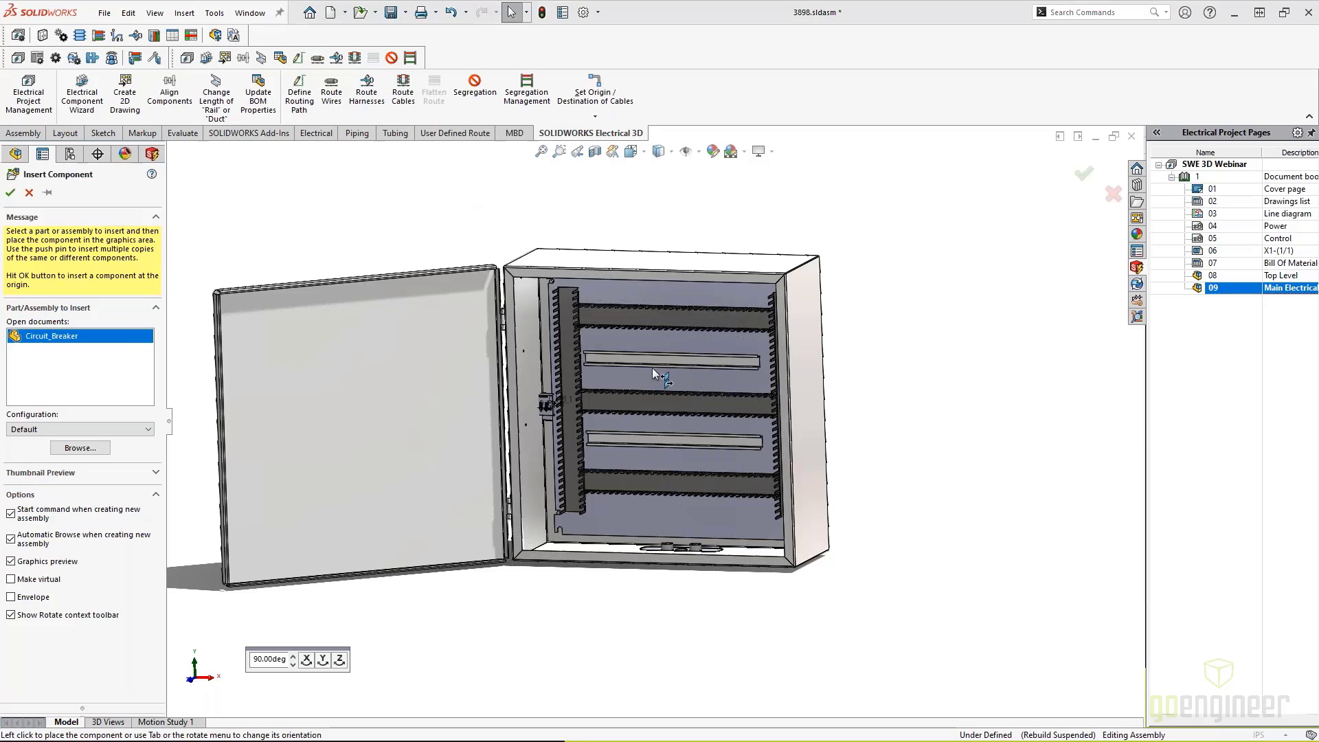
pyautogui.click(943, 400)
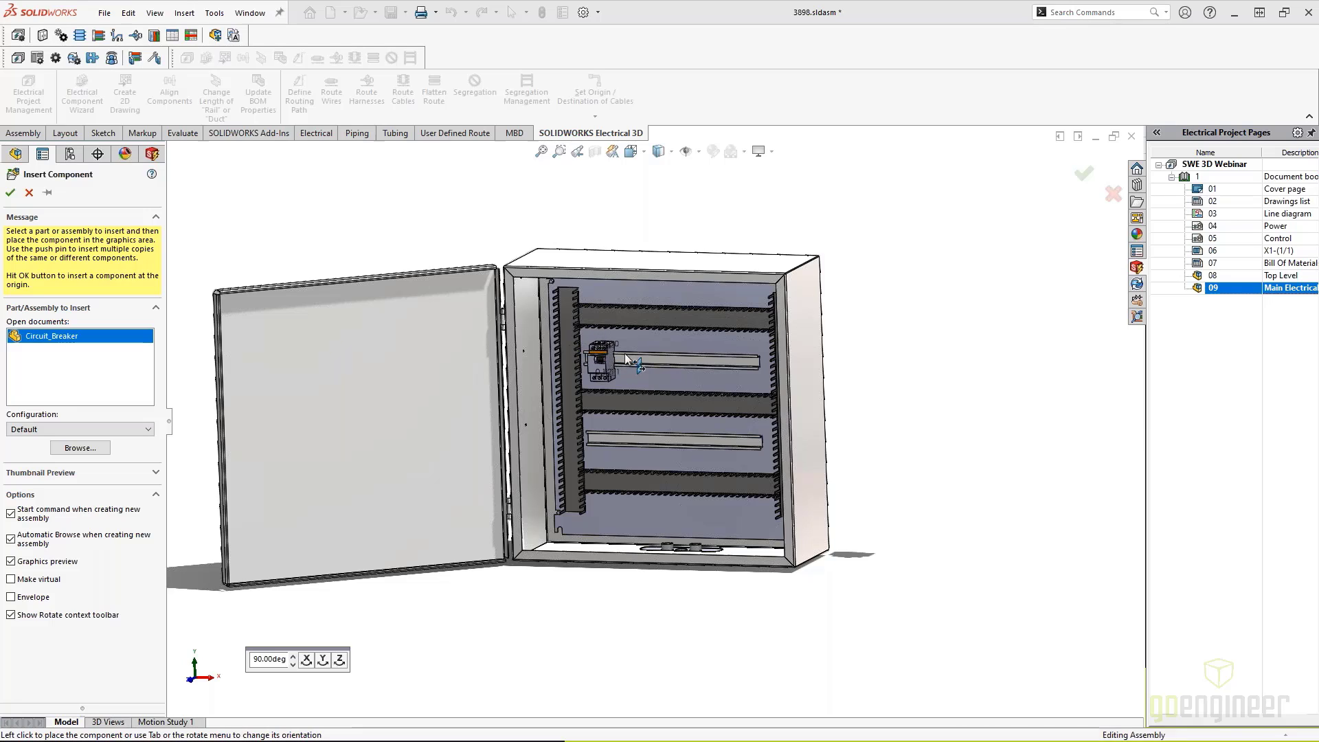
pyautogui.hotkey('ctrl', '1')
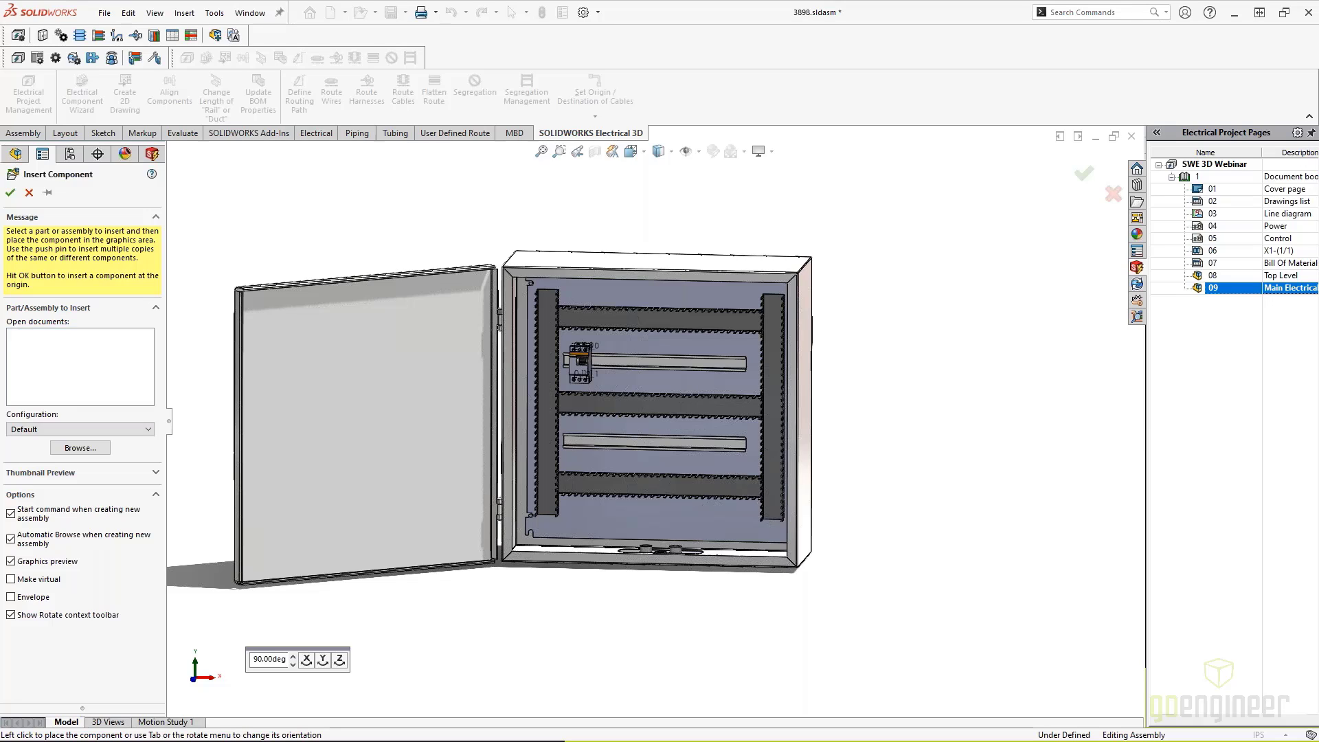
pyautogui.click(579, 360)
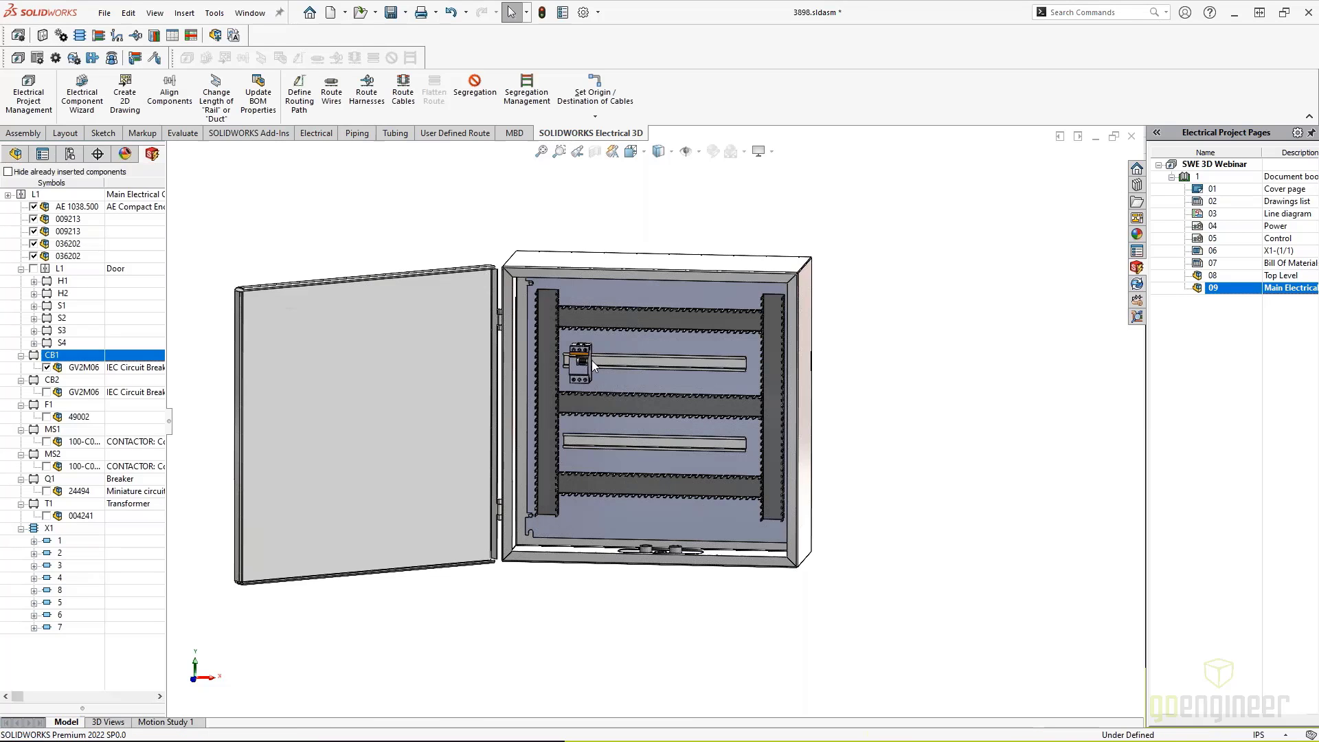
pyautogui.scroll(-3, 591, 363)
pyautogui.rightClick(587, 386)
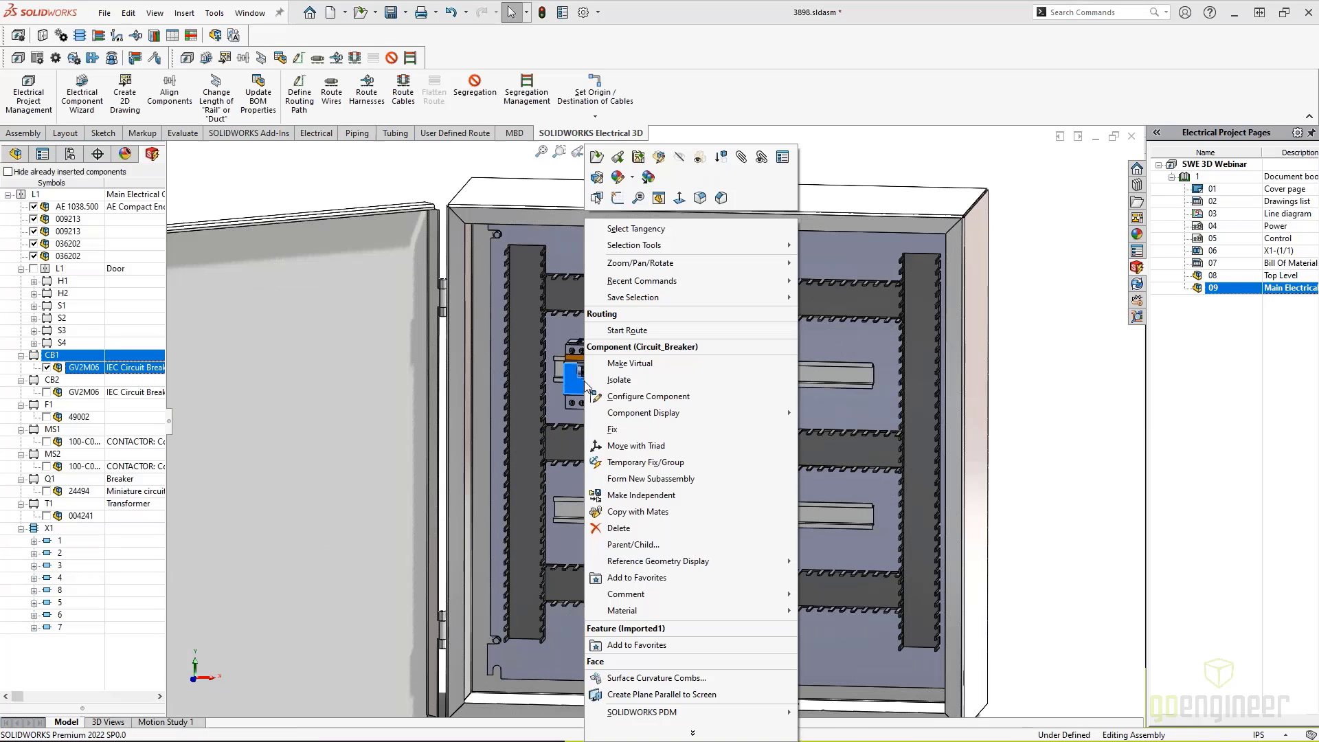
pyautogui.click(723, 272)
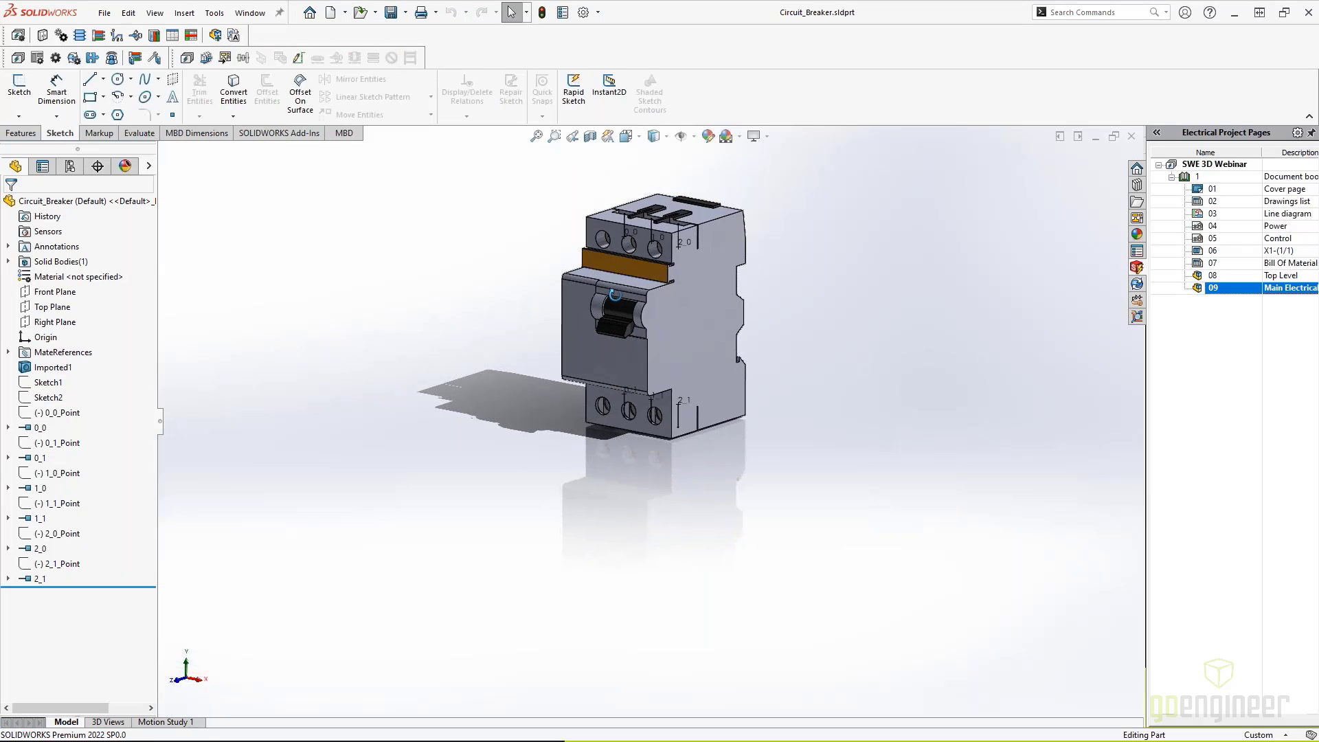
pyautogui.scroll(-5, 694, 208)
pyautogui.moveTo(700, 322); pyautogui.dragTo(714, 356, button='middle')
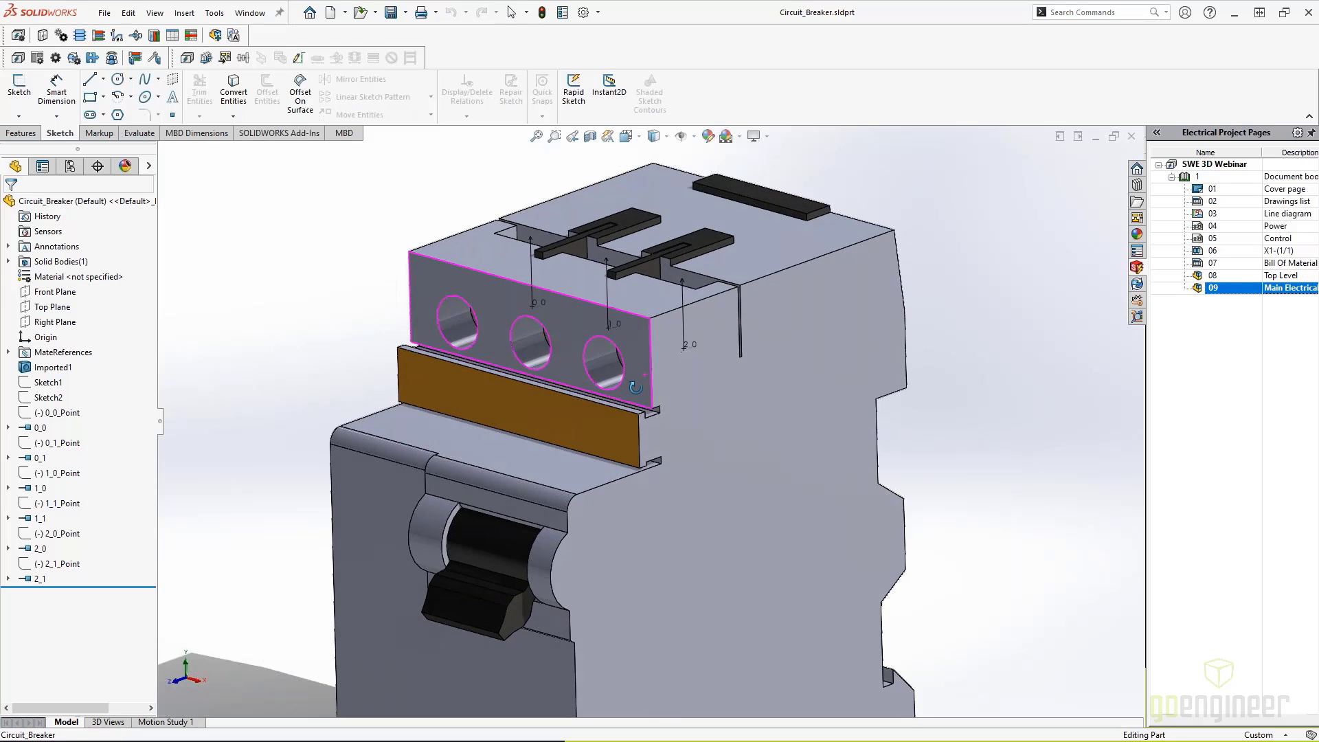
pyautogui.click(681, 345)
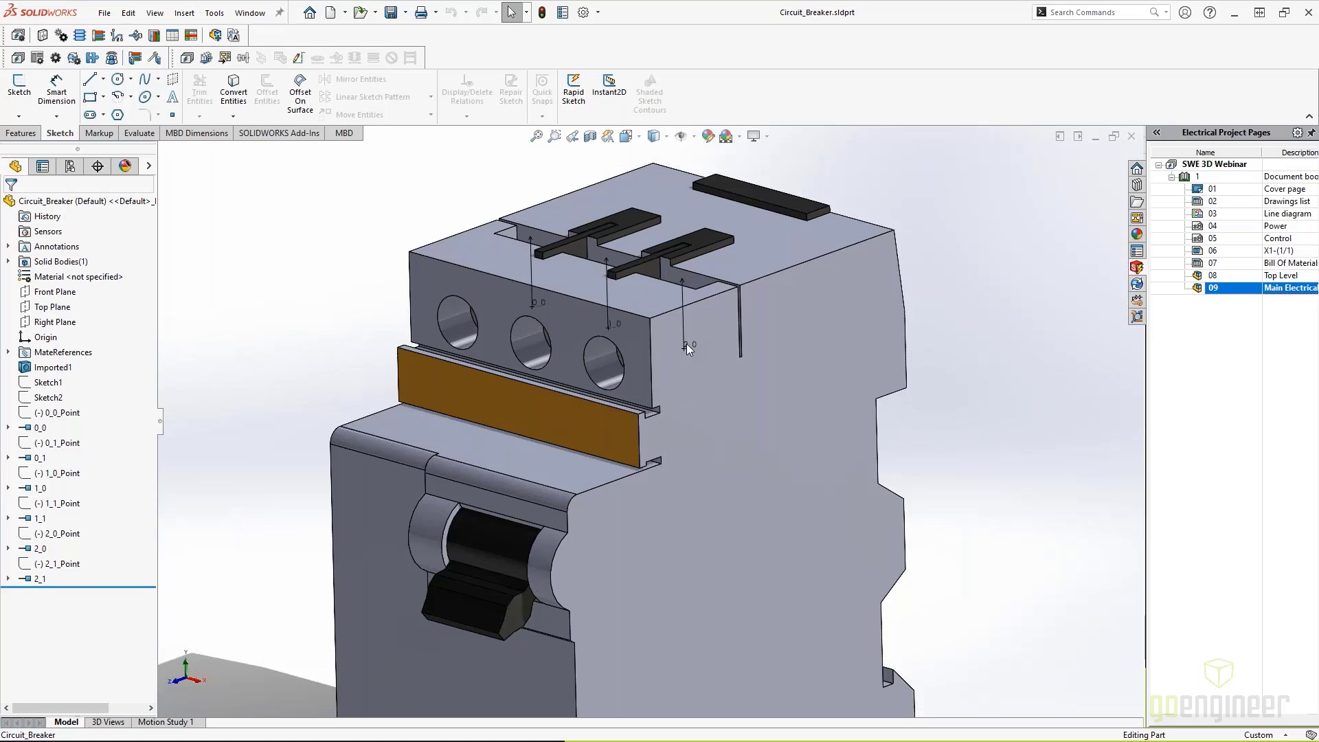
pyautogui.click(686, 343)
pyautogui.moveTo(670, 326); pyautogui.dragTo(647, 567, button='middle')
pyautogui.hotkey('ctrl', '1')
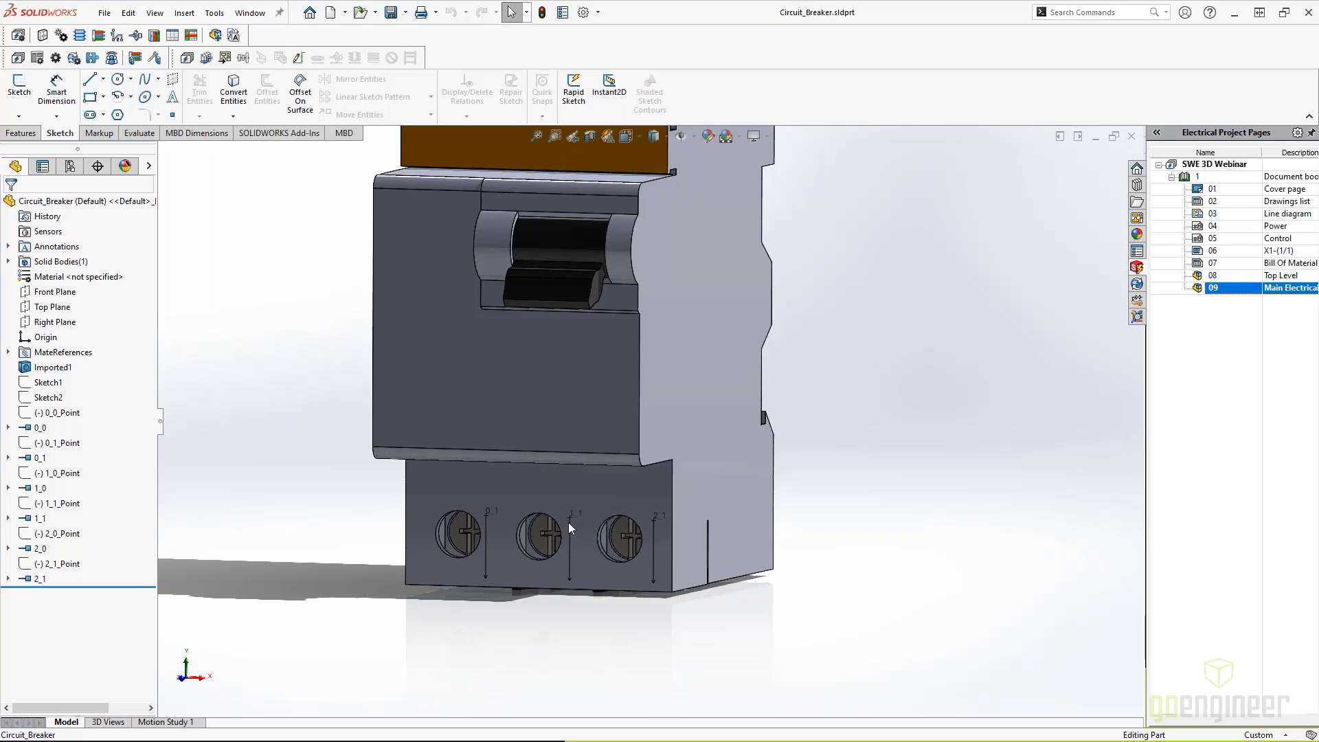
pyautogui.scroll(-5, 567, 522)
pyautogui.moveTo(568, 518)
pyautogui.mouseDown(button='middle')
pyautogui.moveTo(681, 431)
pyautogui.moveTo(584, 522)
pyautogui.mouseUp(button='middle')
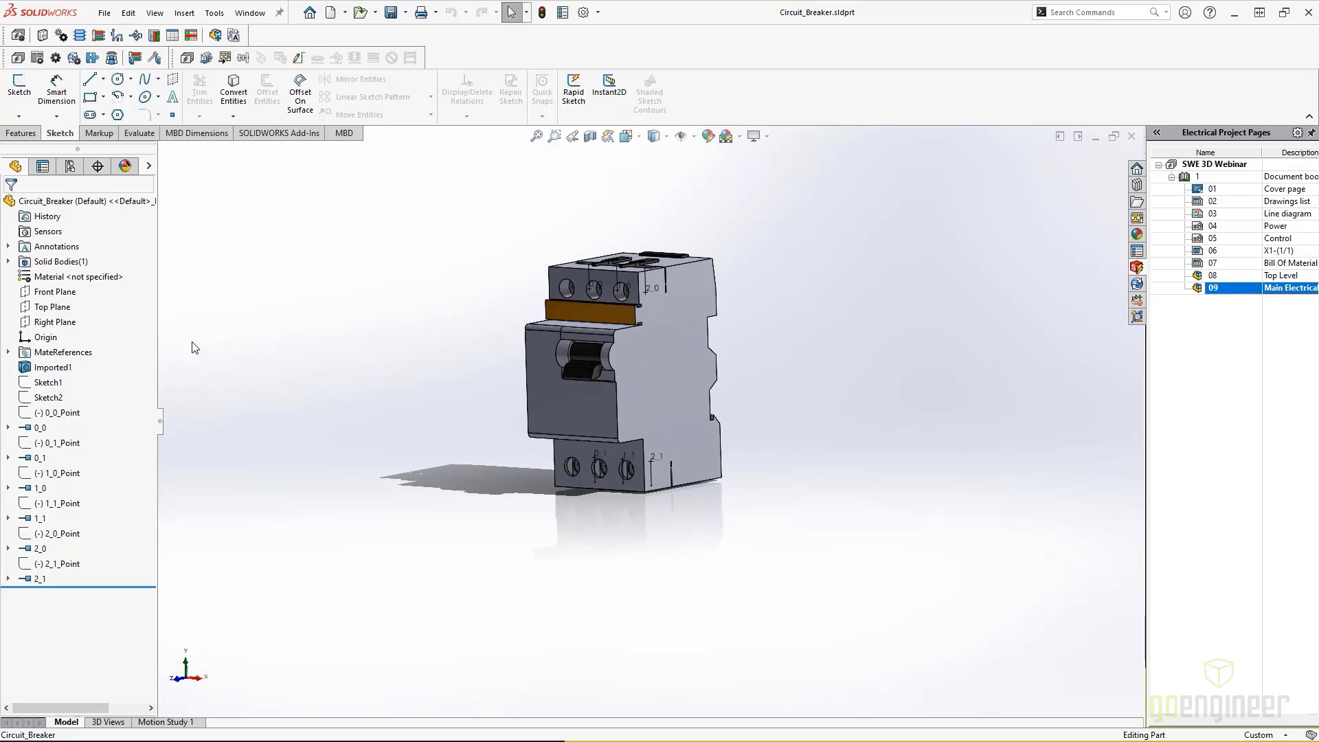
pyautogui.click(7, 352)
pyautogui.click(77, 367)
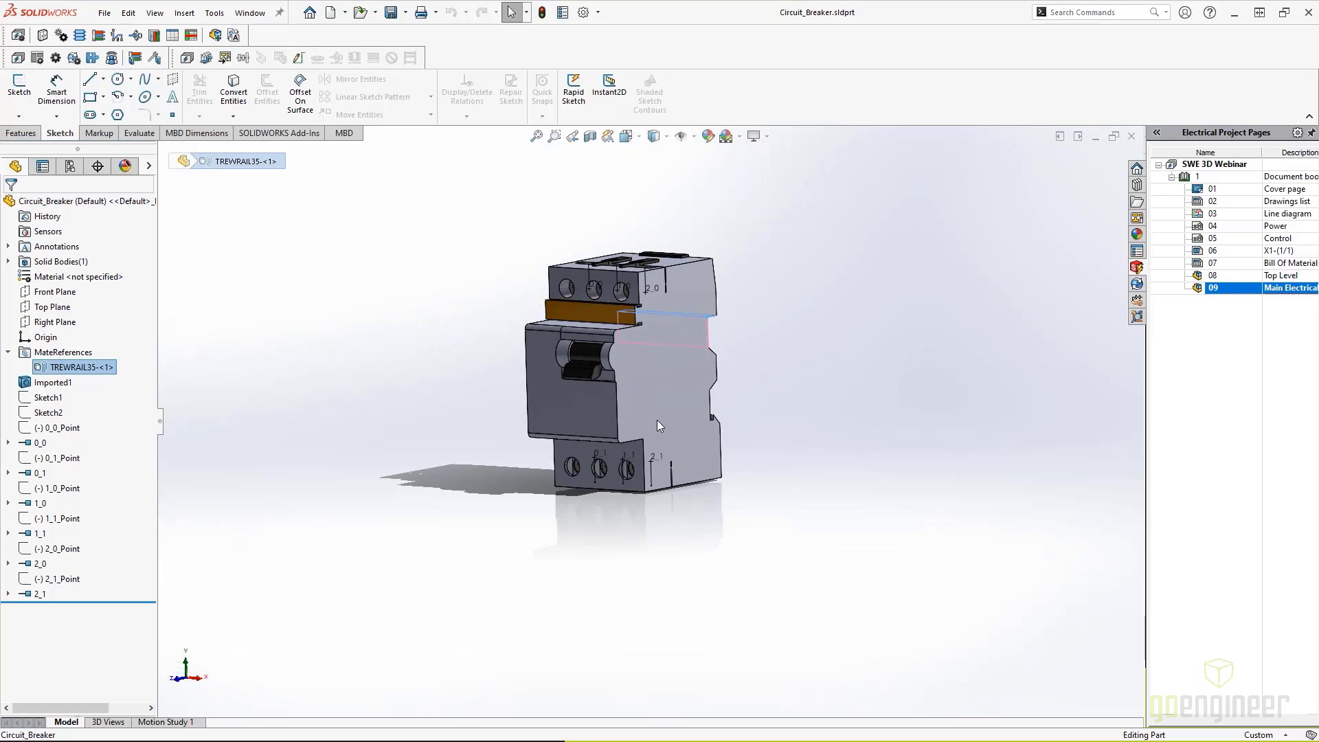
pyautogui.hotkey('ctrl', '8')
pyautogui.scroll(-5, 700, 365)
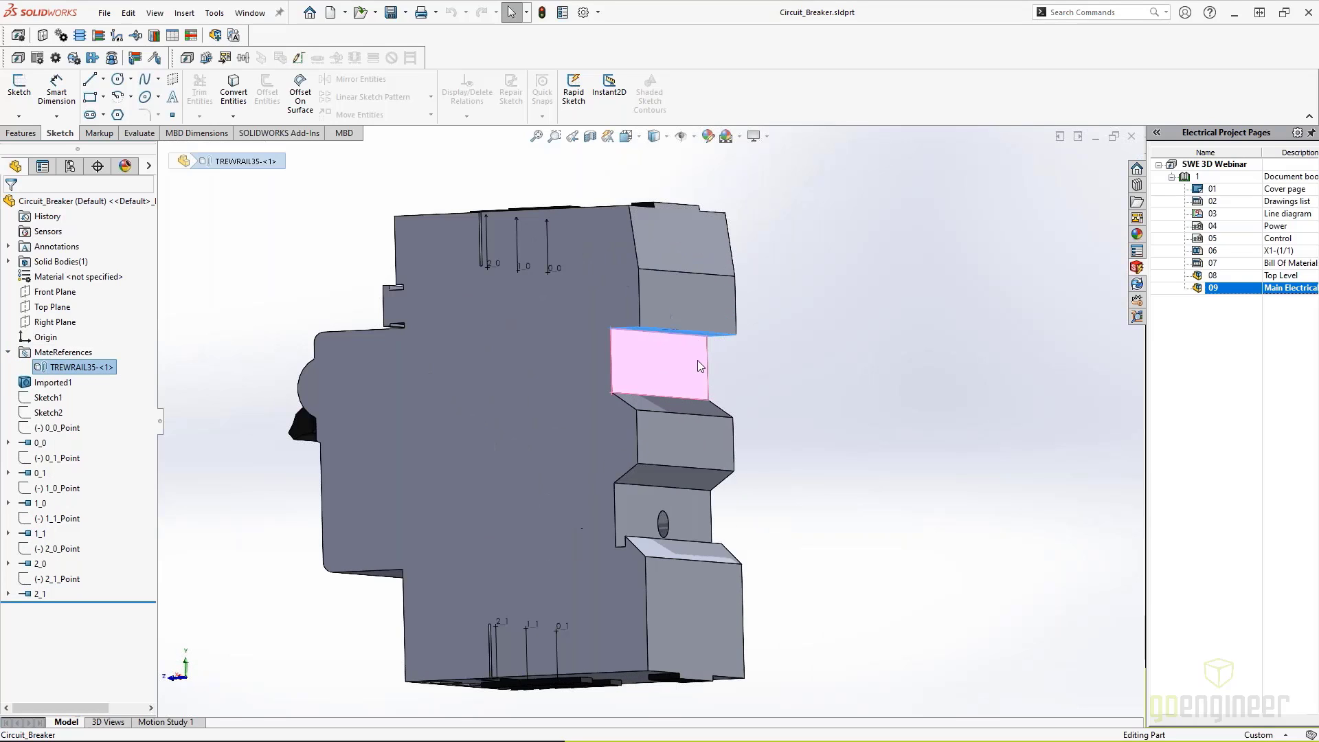
pyautogui.moveTo(700, 365); pyautogui.dragTo(709, 347, button='middle')
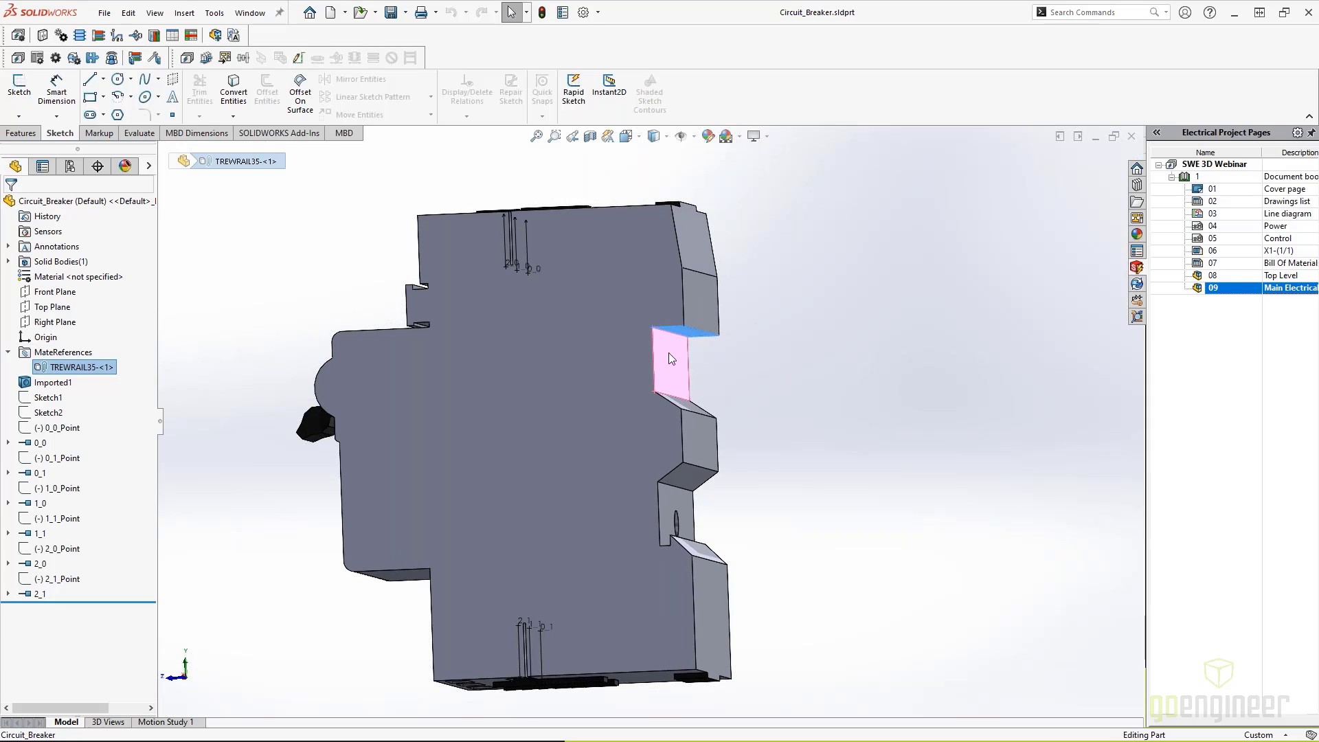
pyautogui.scroll(4, 581, 360)
pyautogui.moveTo(584, 371); pyautogui.dragTo(648, 359, button='middle')
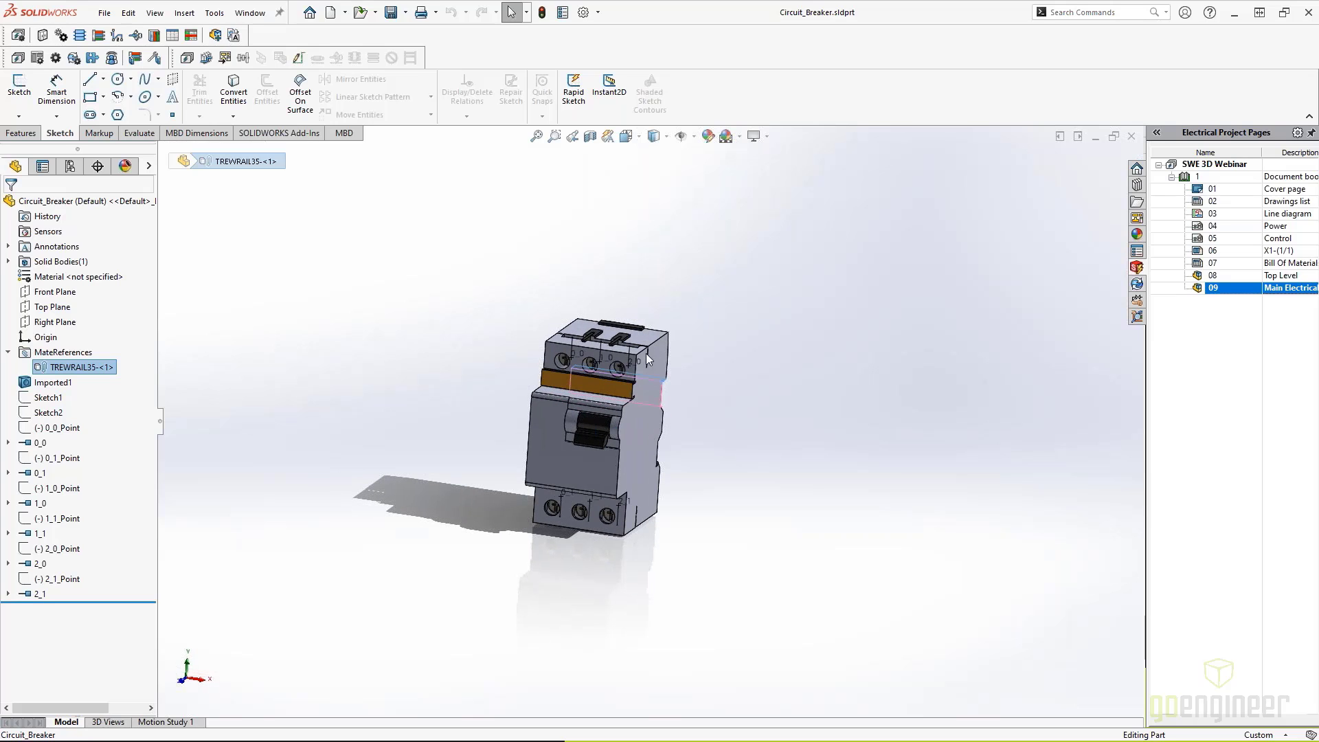
pyautogui.moveTo(629, 420); pyautogui.dragTo(618, 536, button='middle')
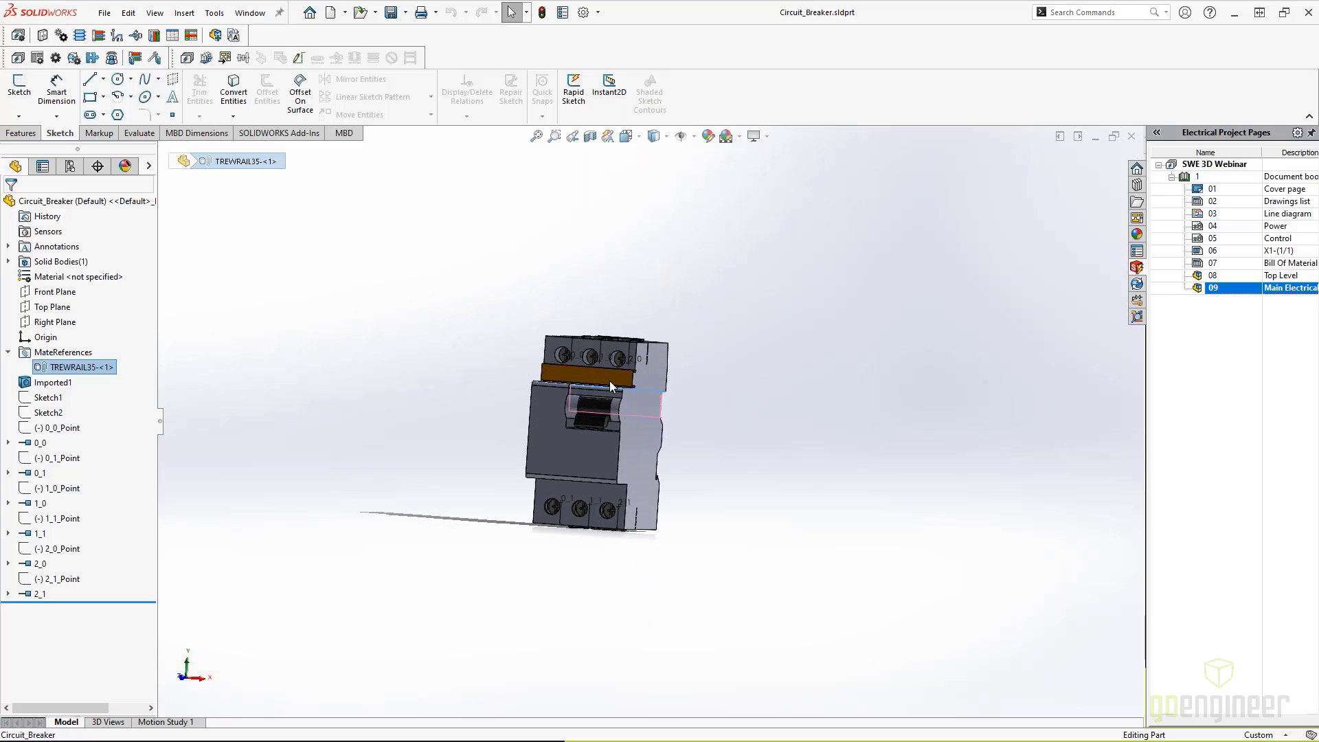
pyautogui.moveTo(611, 386); pyautogui.dragTo(640, 433, button='middle')
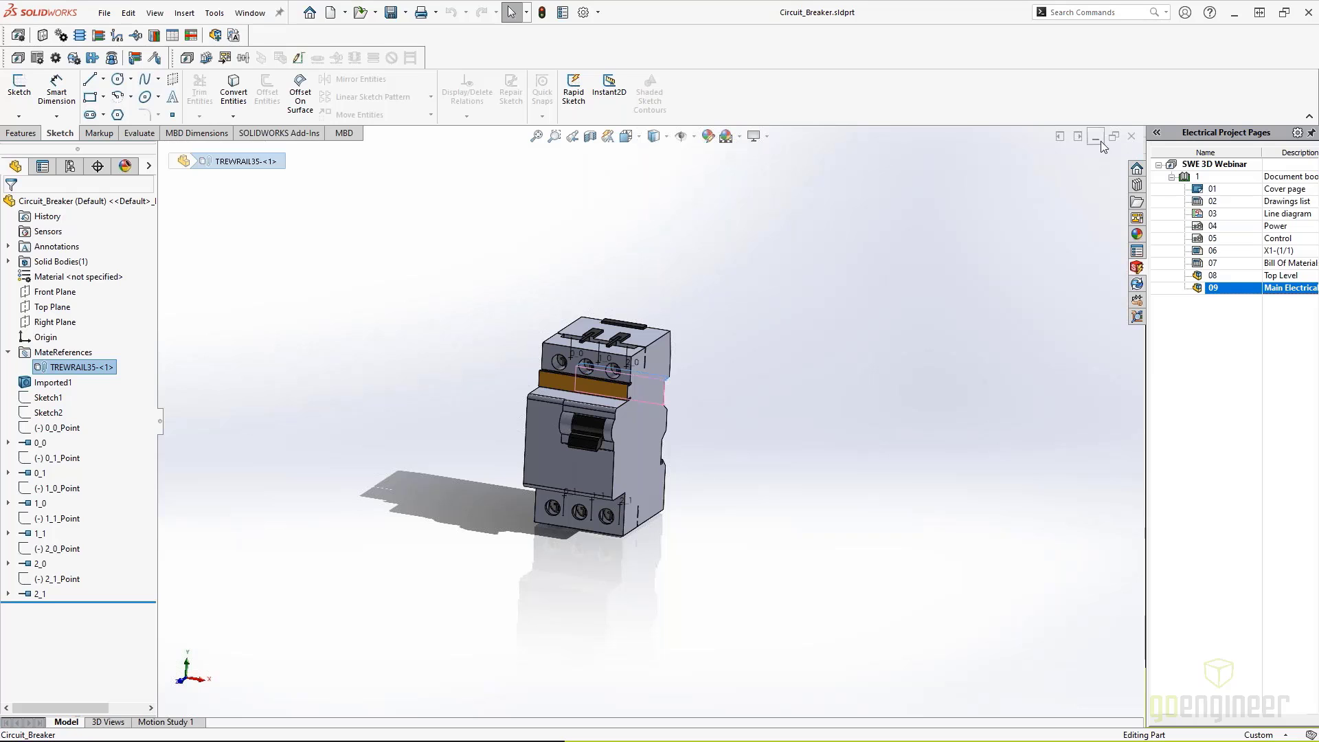
pyautogui.click(1130, 136)
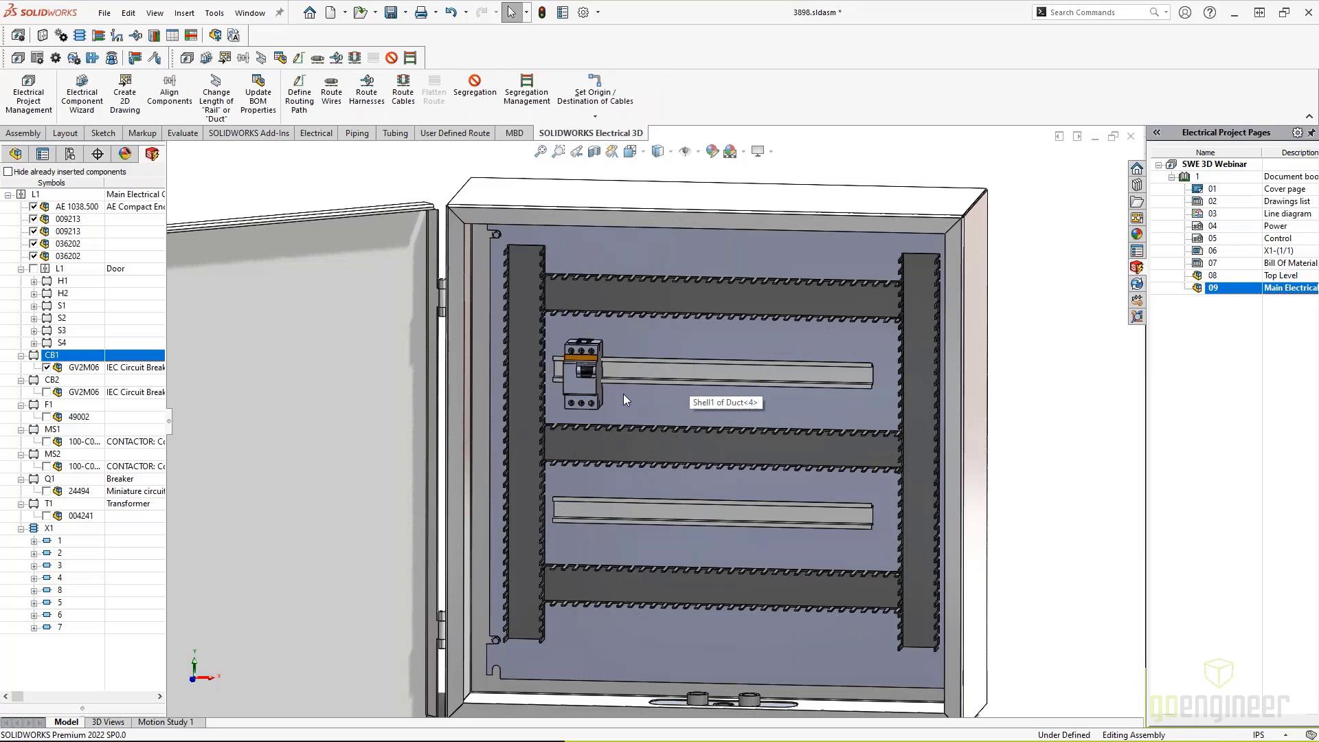
# Multi-select CB2, F1, Q1 and T1 in the Electrical components tree and open their context menu.
pyautogui.click(82, 393)
pyautogui.click(69, 382)
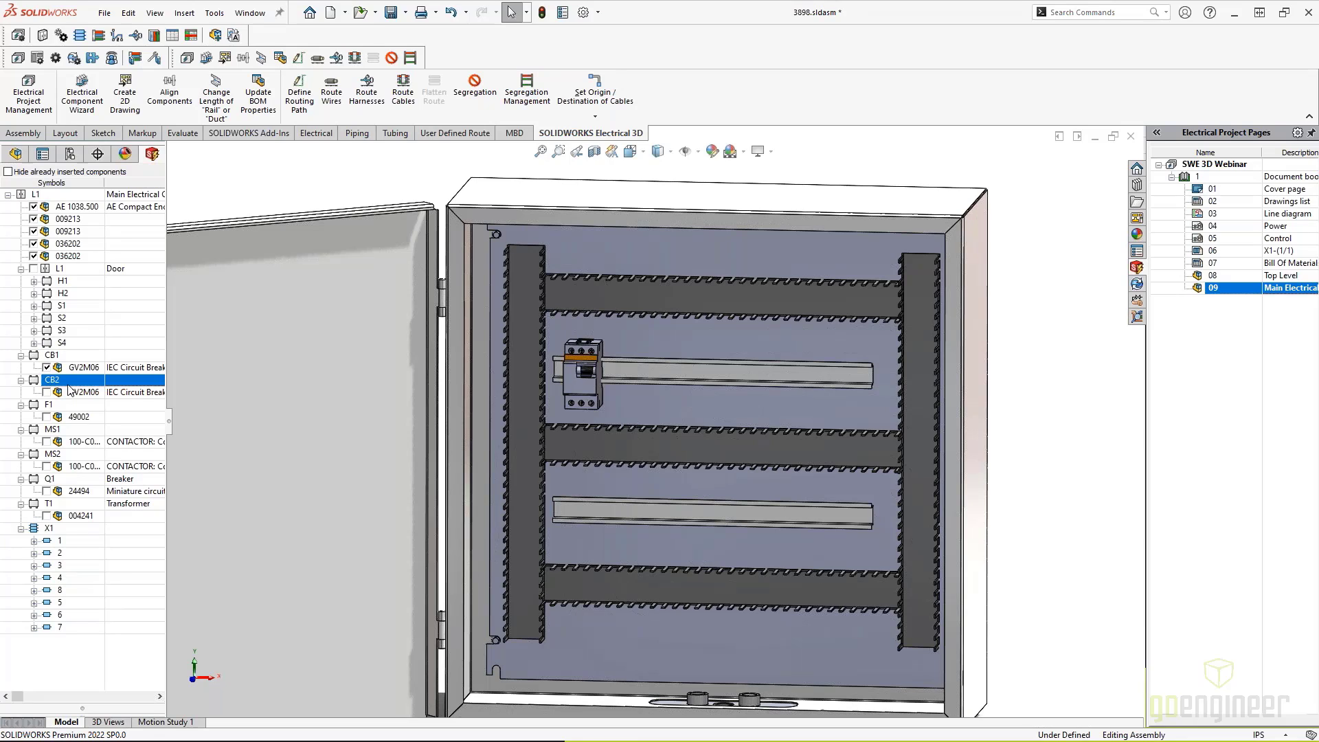
pyautogui.keyDown('shift'); pyautogui.click(57, 409); pyautogui.keyUp('shift')
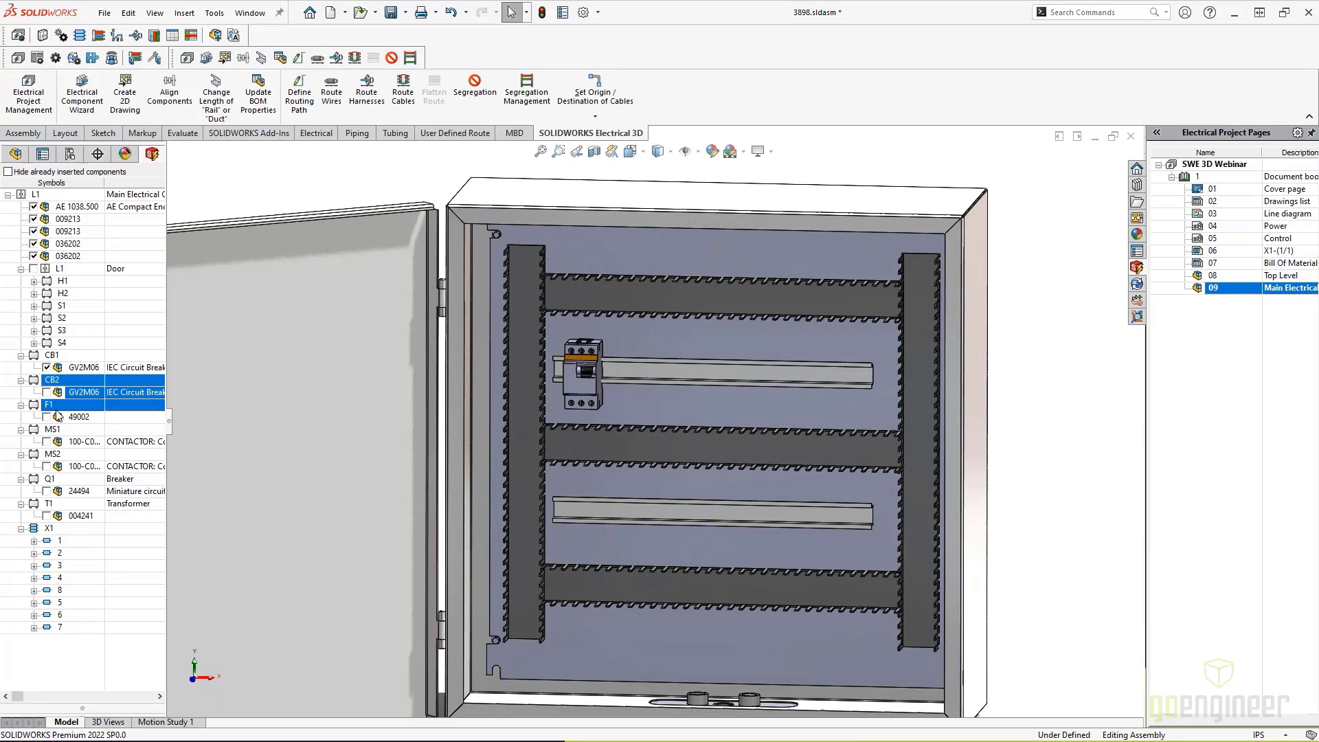
pyautogui.keyDown('shift'); pyautogui.click(59, 480); pyautogui.keyUp('shift')
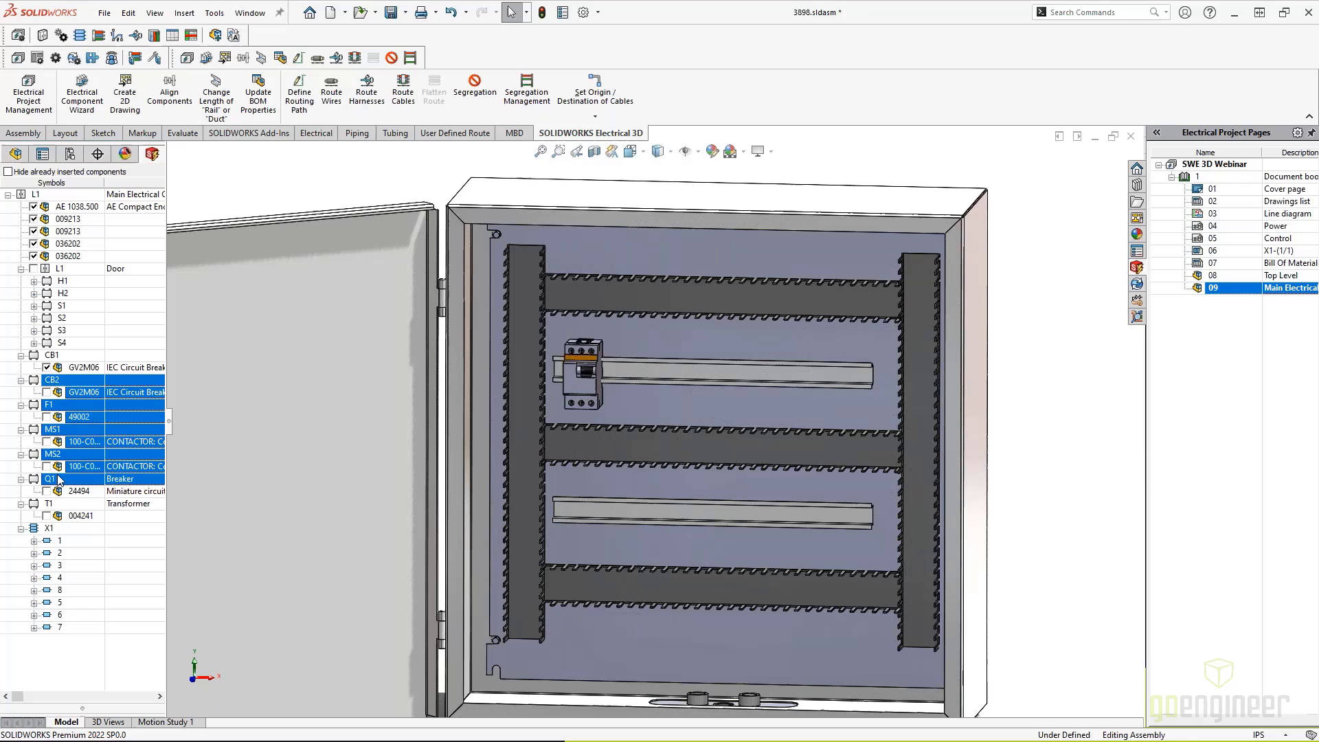
pyautogui.click(60, 390)
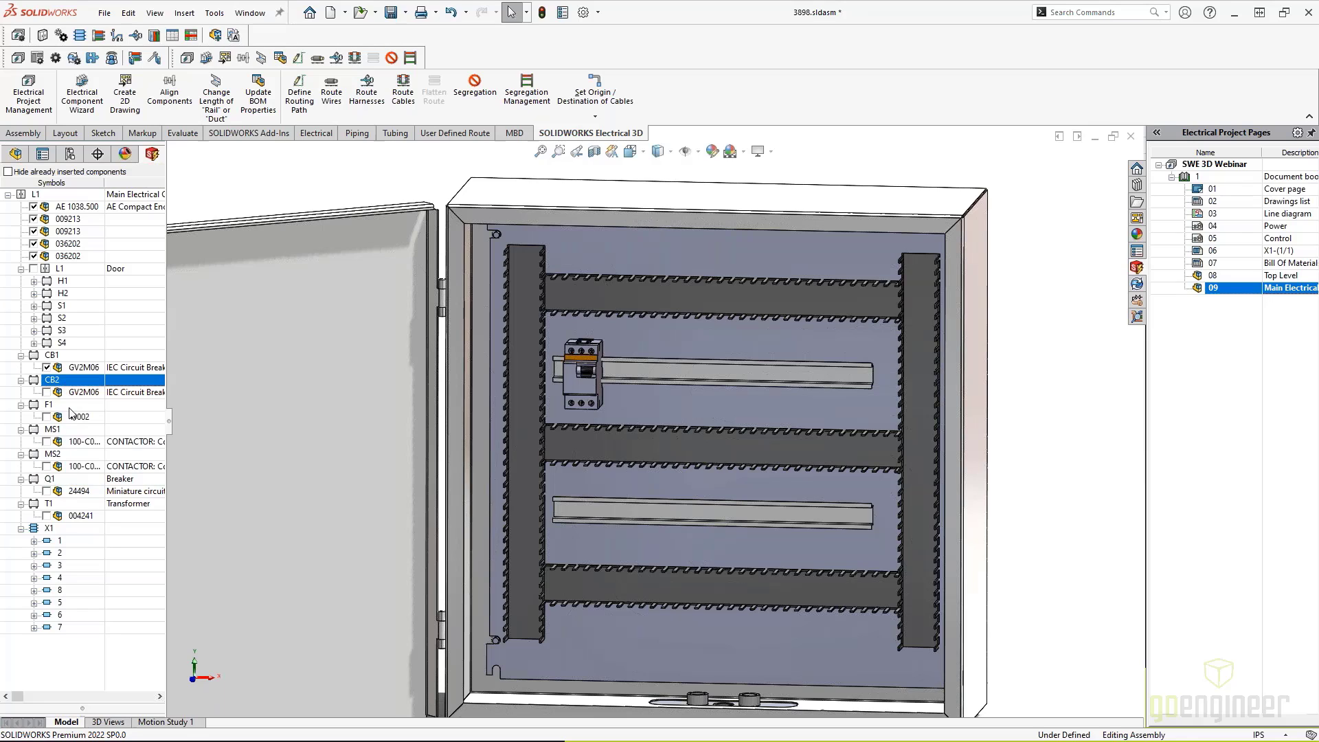
pyautogui.keyDown('ctrl'); pyautogui.click(71, 414); pyautogui.keyUp('ctrl')
pyautogui.keyDown('ctrl'); pyautogui.click(69, 481); pyautogui.keyUp('ctrl')
pyautogui.keyDown('ctrl'); pyautogui.click(63, 508); pyautogui.keyUp('ctrl')
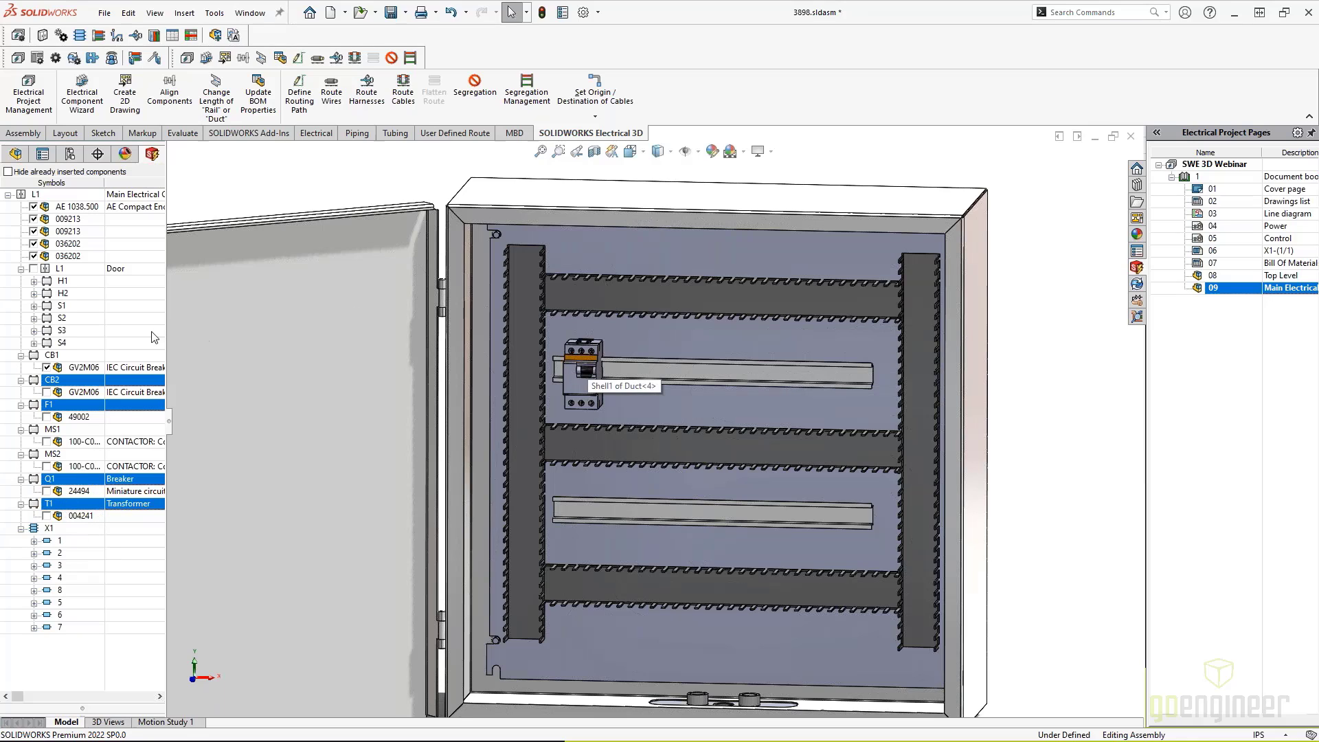
pyautogui.rightClick(80, 375)
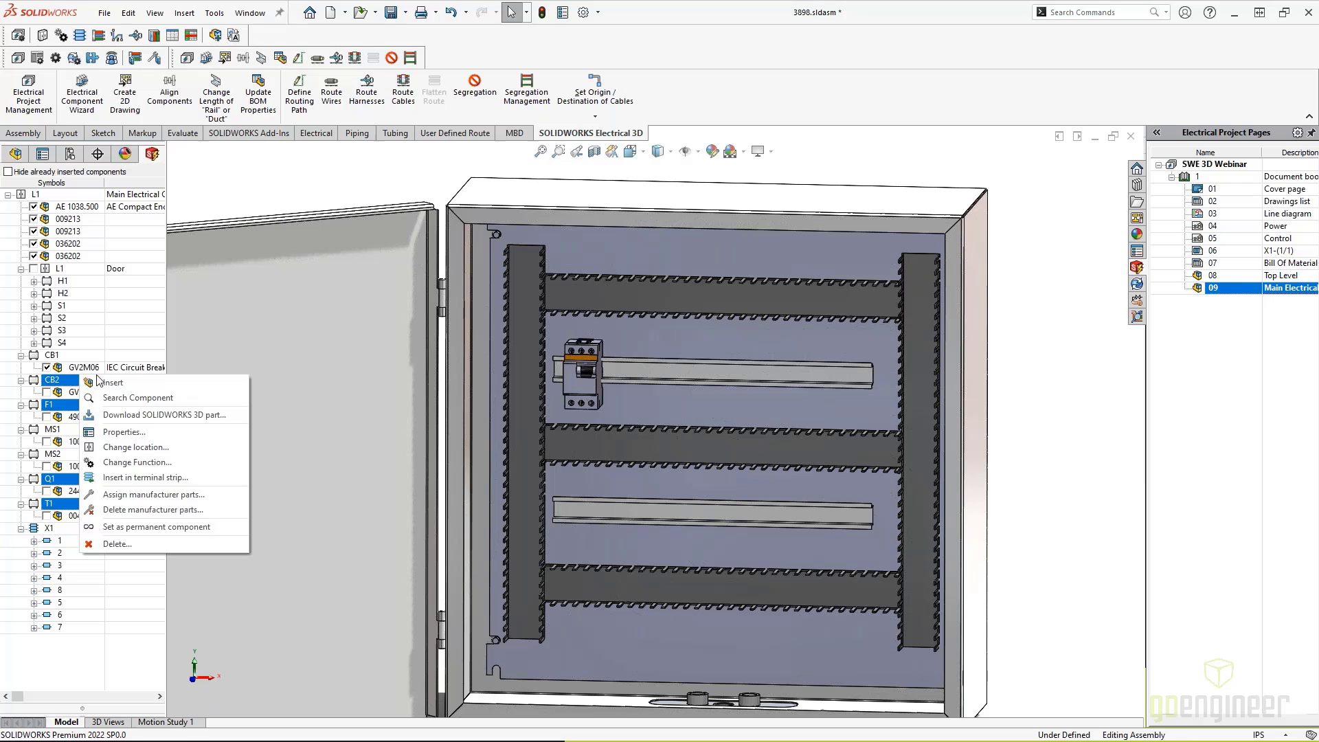
# Start inserting the selected components, moving F1 to the bottom of the insertion order.
pyautogui.click(99, 380)
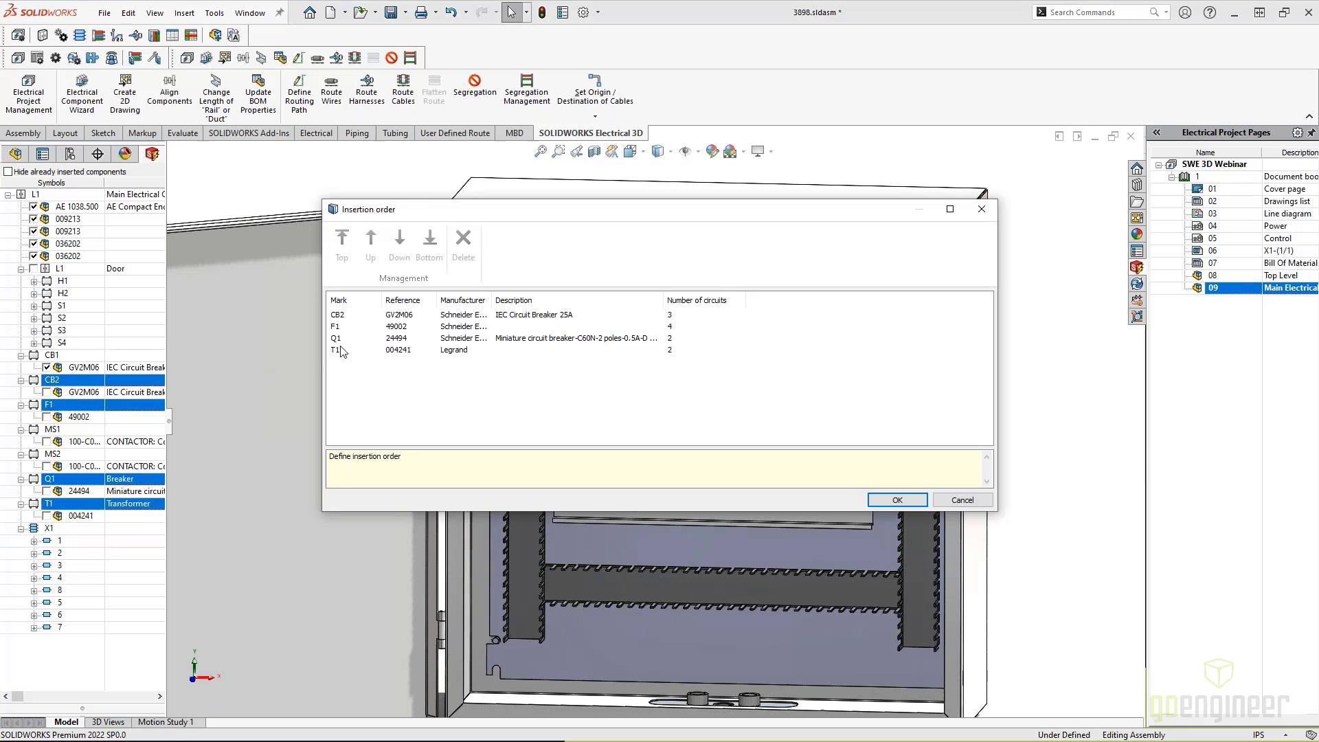
pyautogui.click(342, 327)
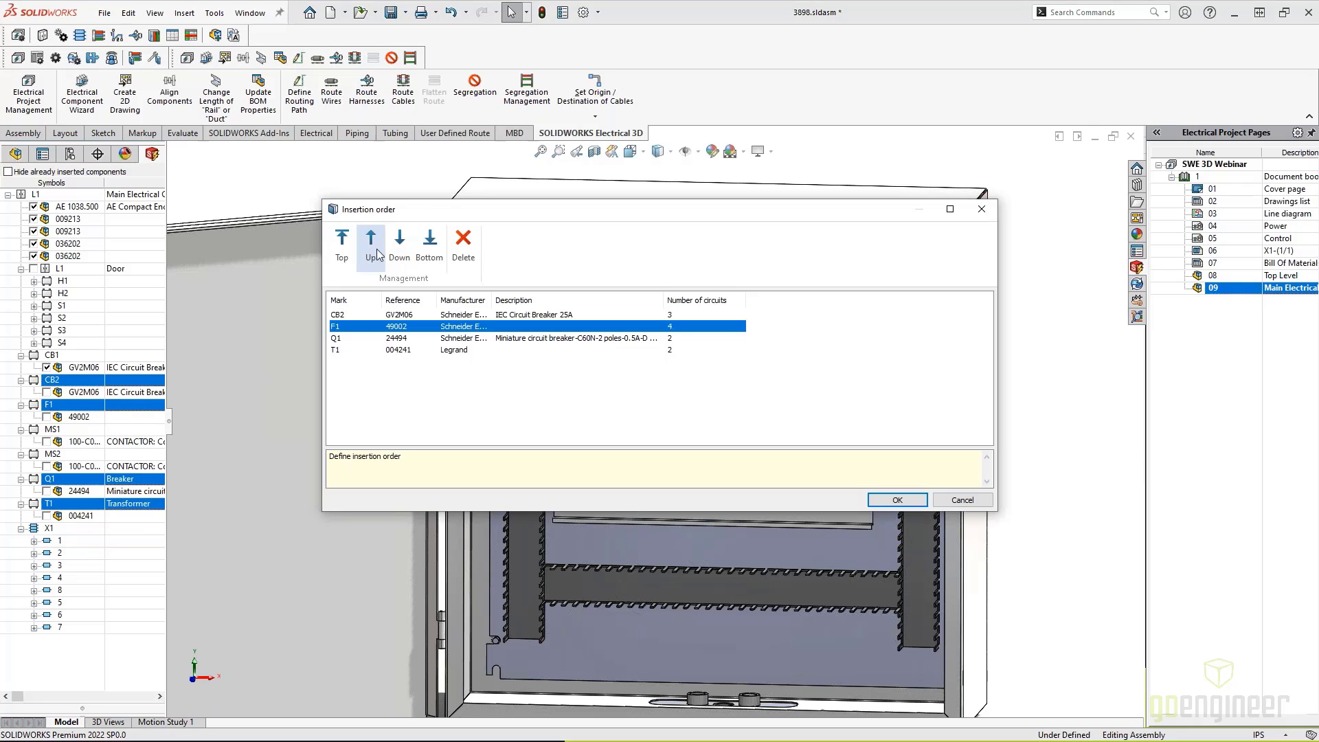
pyautogui.click(400, 255)
pyautogui.click(400, 252)
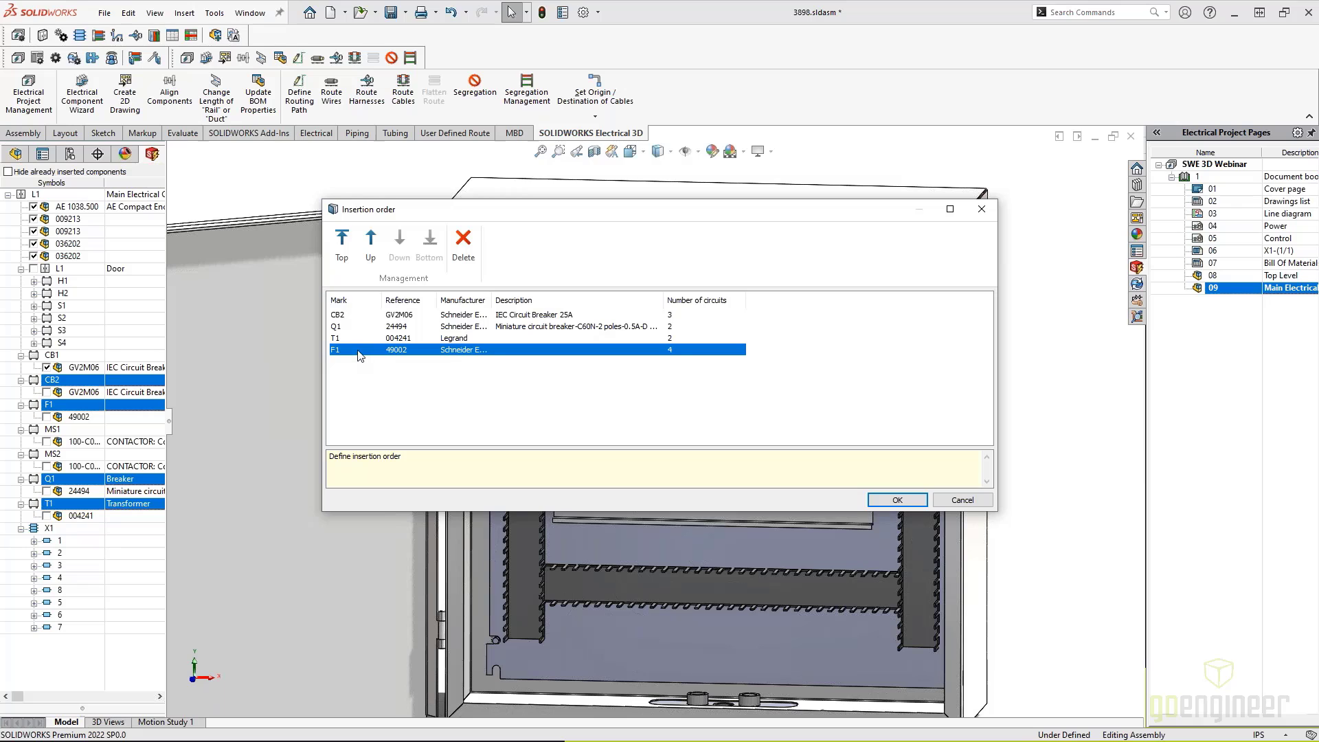
pyautogui.click(896, 500)
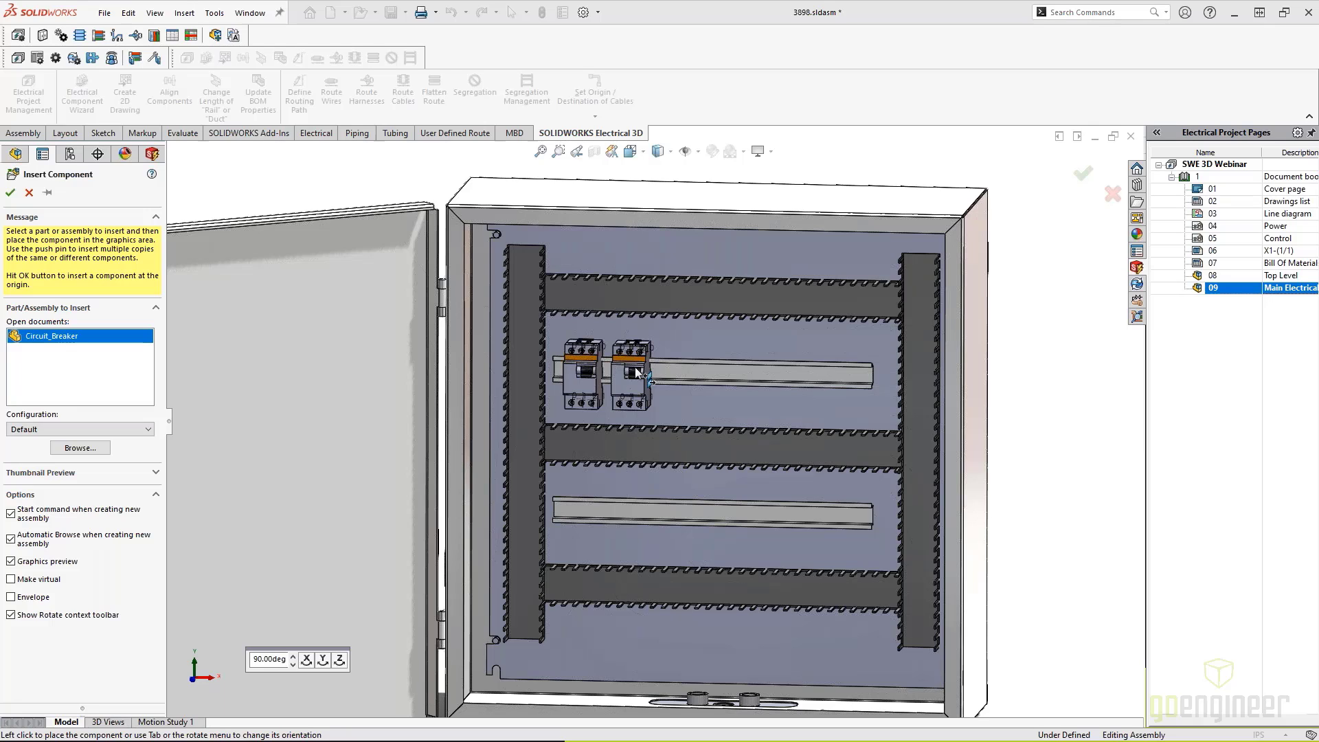
# Place the components along the upper rail with 1 in spacing.
pyautogui.click(635, 371)
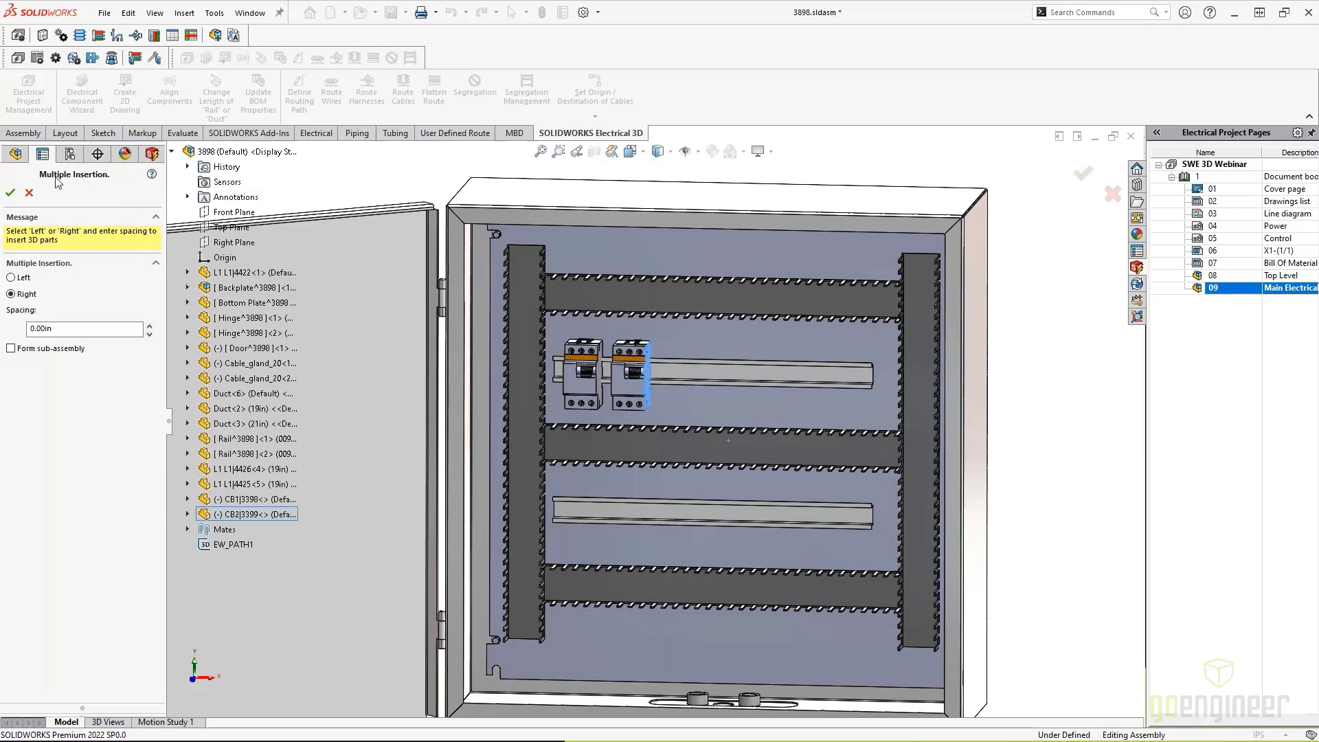
pyautogui.click(19, 330)
pyautogui.write('1.')
pyautogui.click(10, 194)
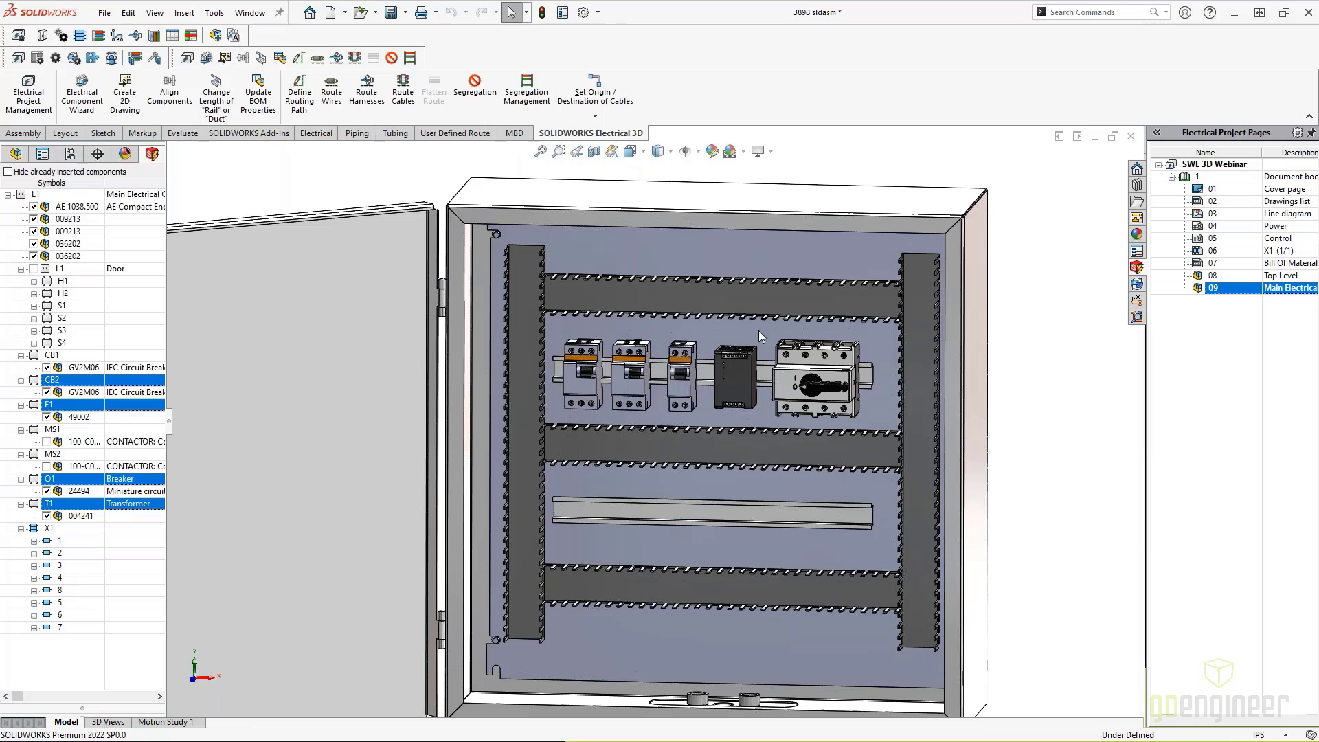
pyautogui.click(742, 385)
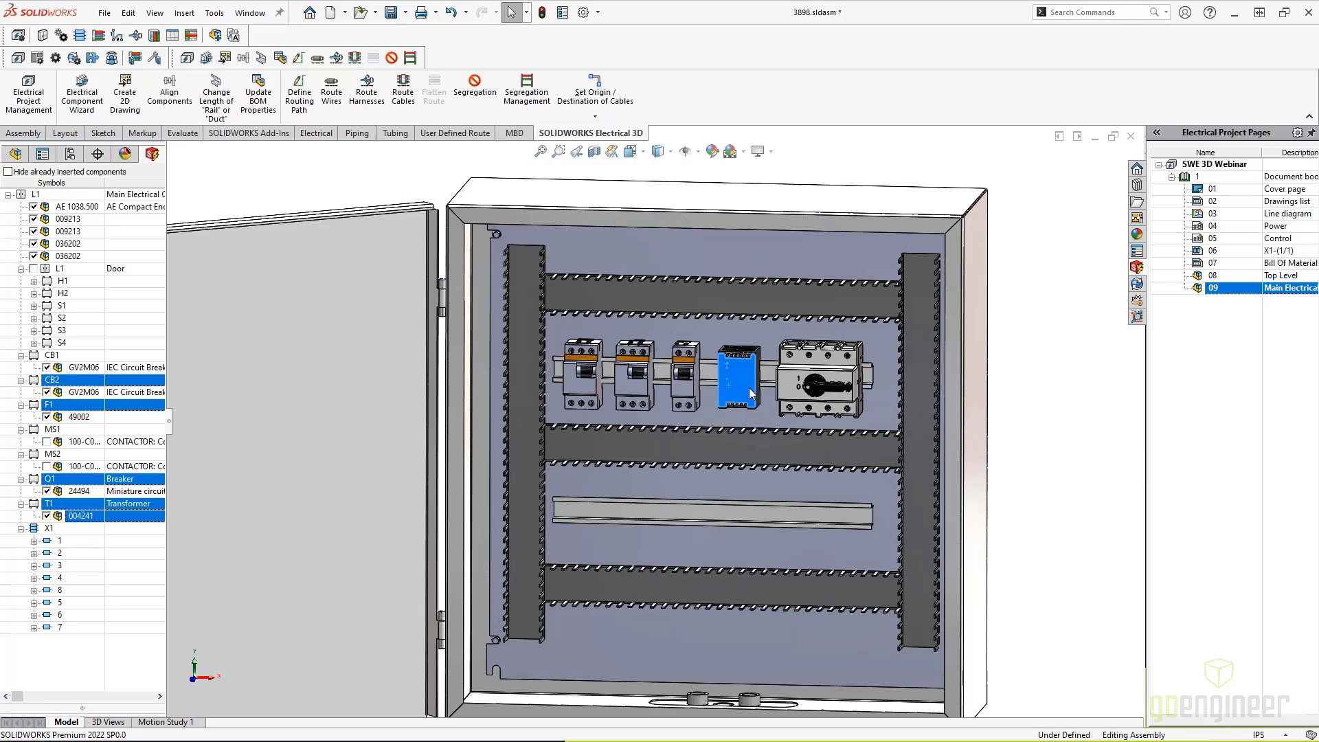
# Select contactors MS1 and MS2 and start inserting them.
pyautogui.scroll(3, 748, 392)
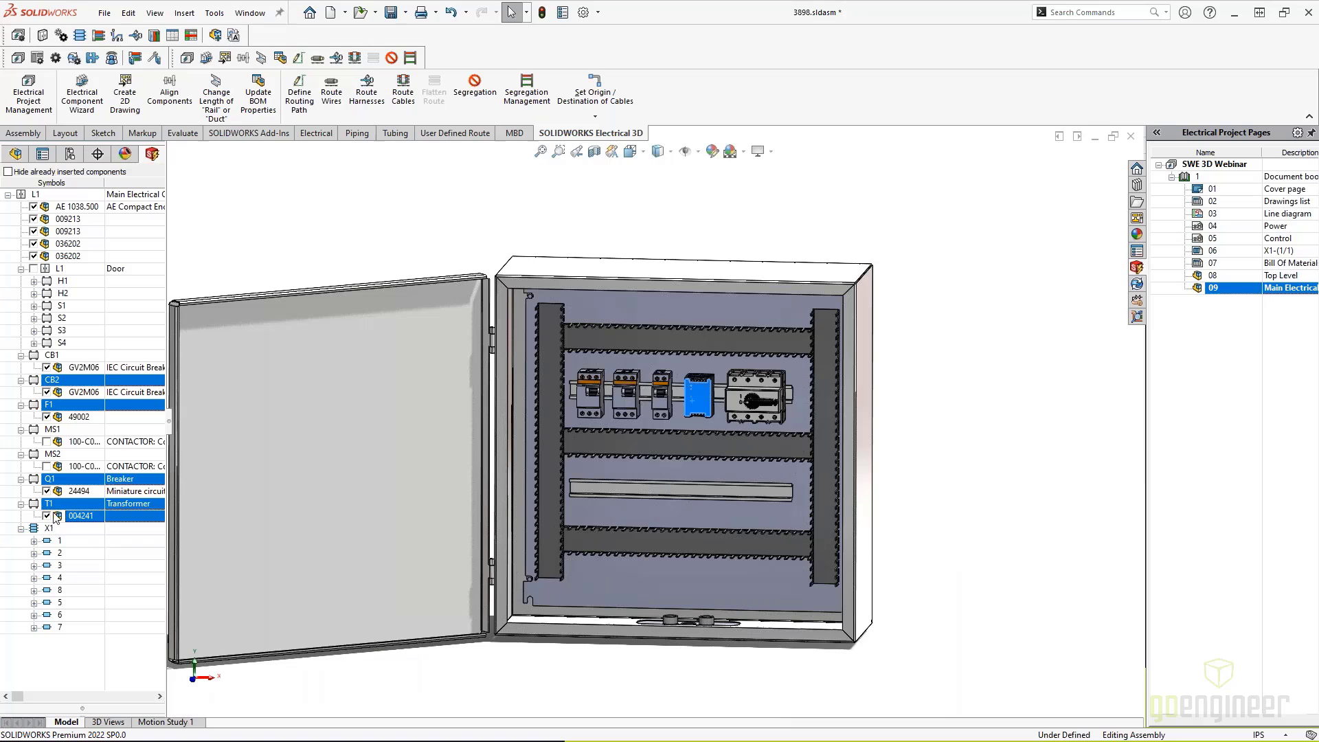
pyautogui.click(63, 430)
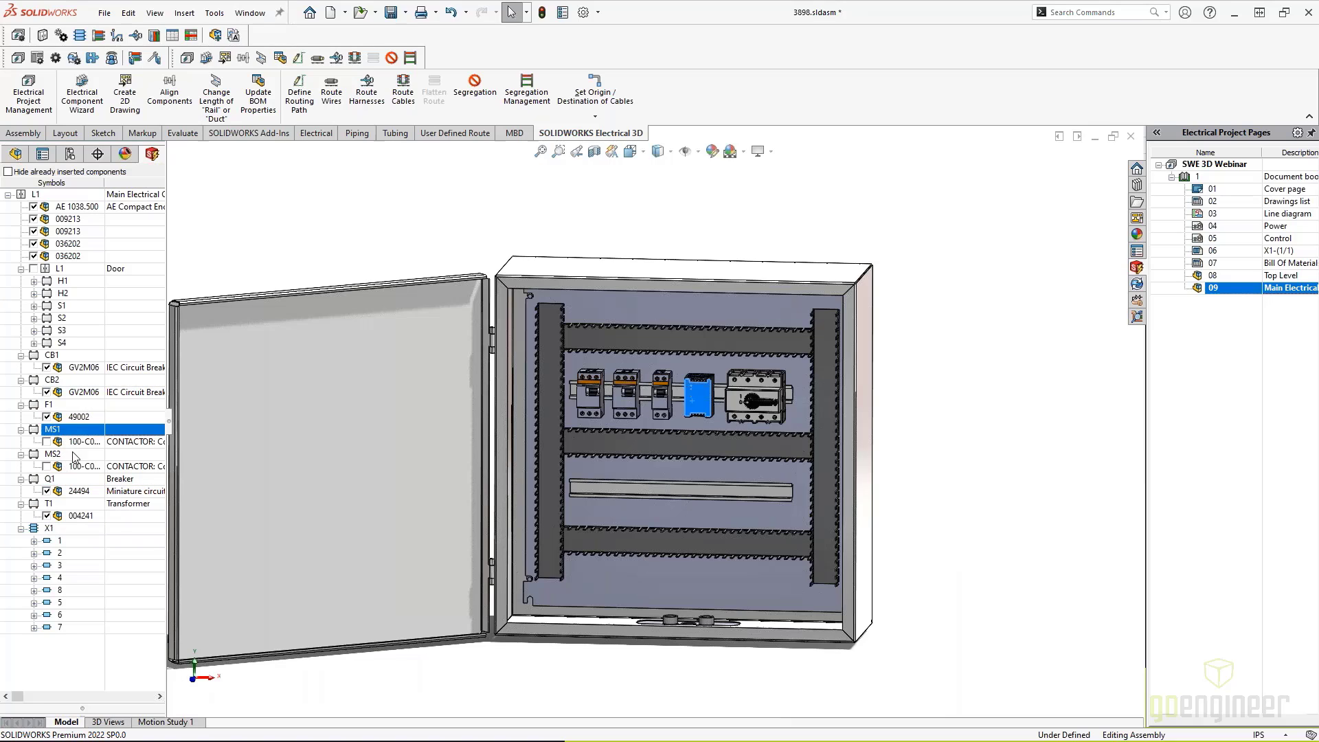
pyautogui.keyDown('ctrl'); pyautogui.click(73, 456); pyautogui.keyUp('ctrl')
pyautogui.rightClick(72, 459)
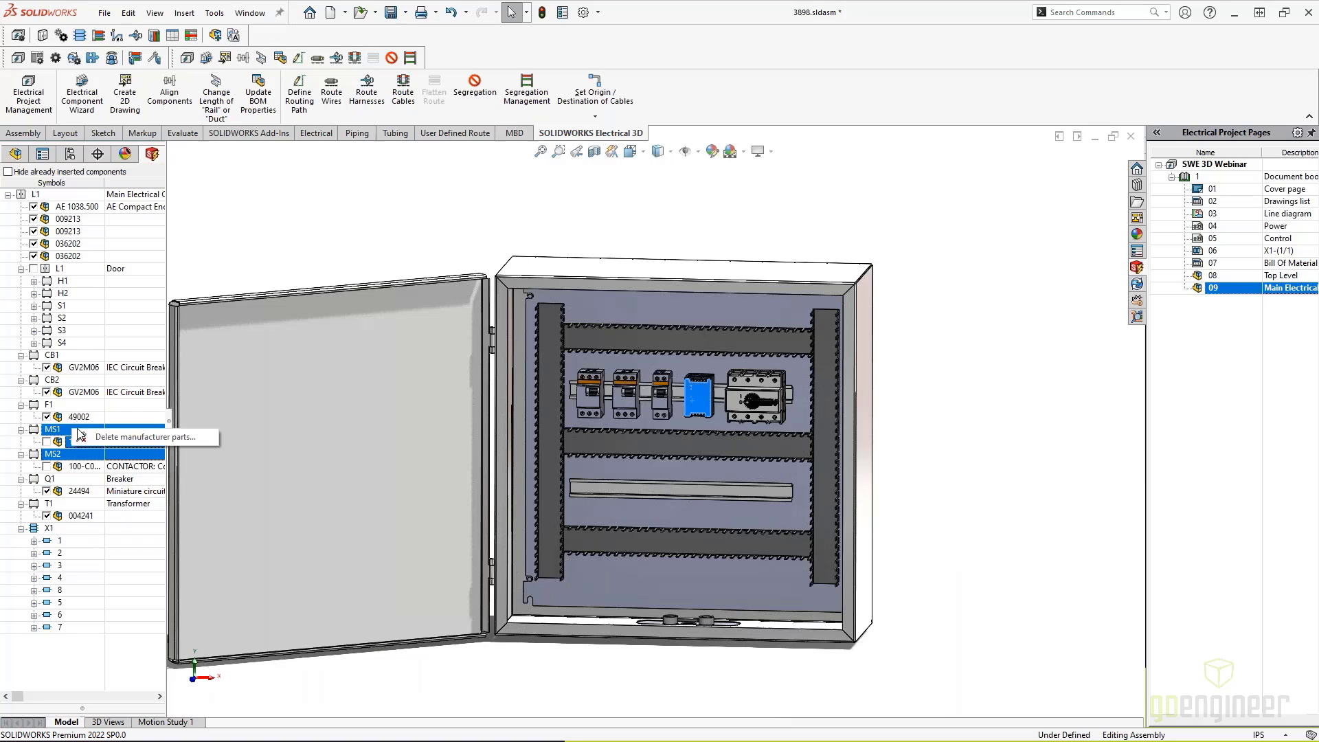
pyautogui.click(53, 432)
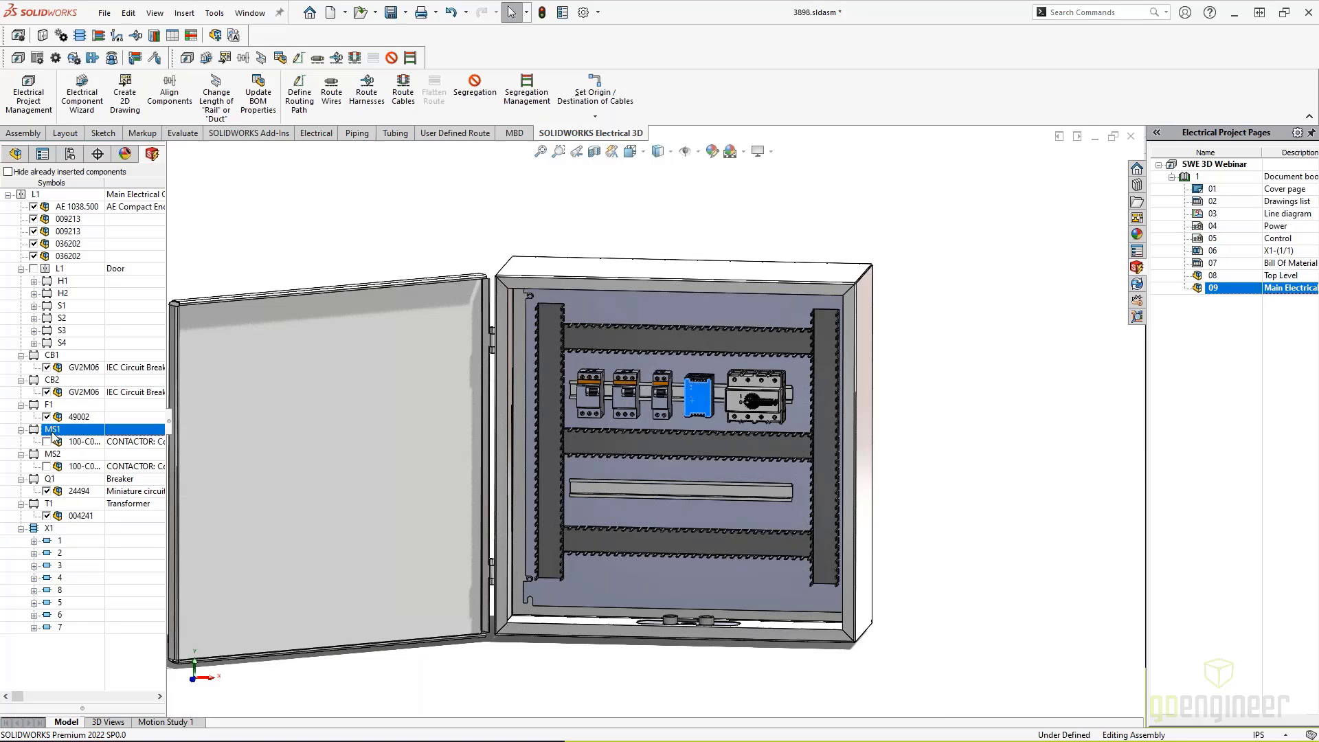
pyautogui.keyDown('ctrl'); pyautogui.click(52, 456); pyautogui.keyUp('ctrl')
pyautogui.rightClick(54, 431)
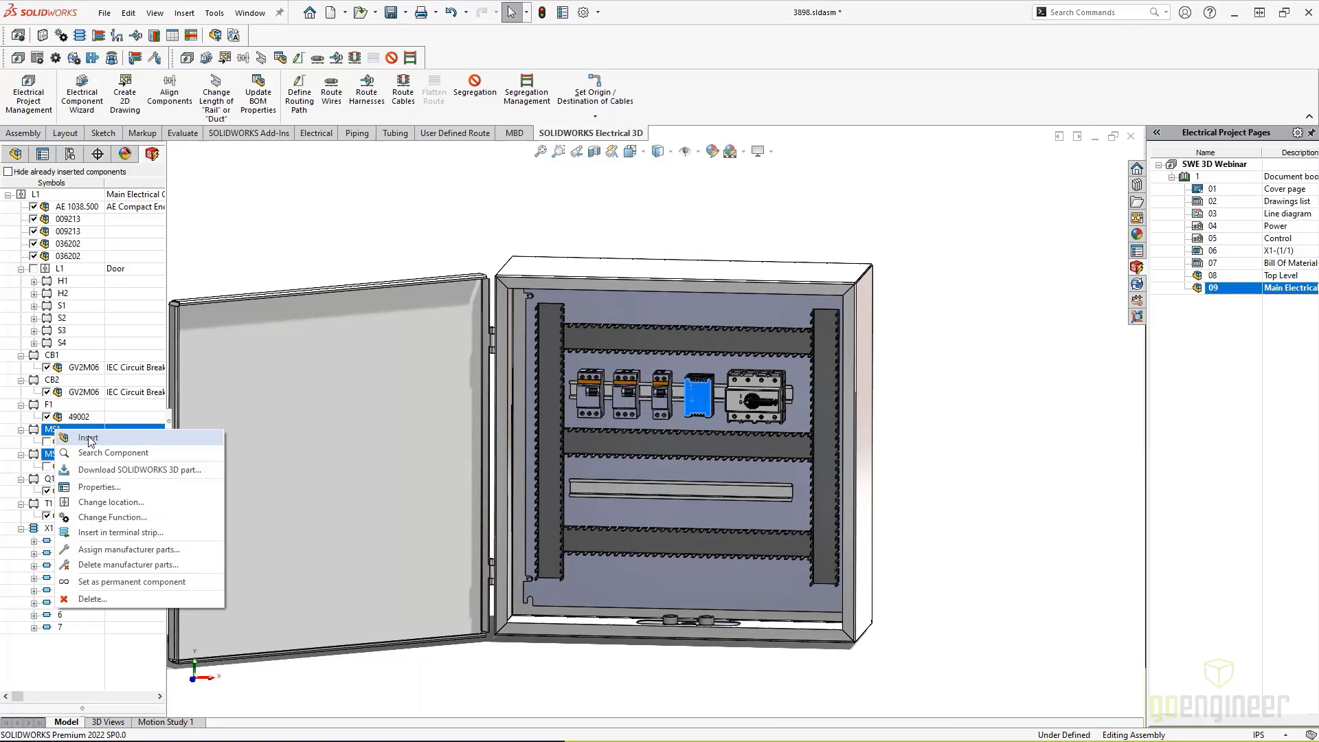
pyautogui.click(88, 438)
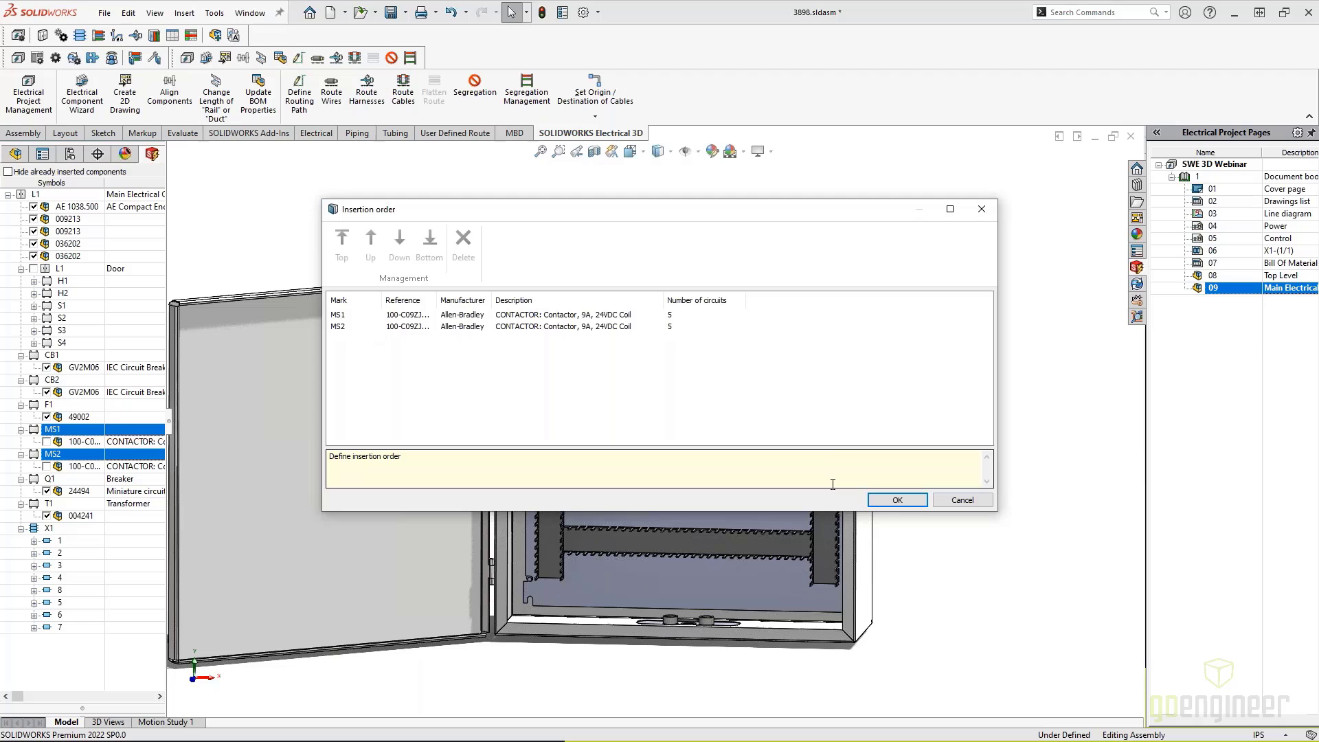
# Place MS1 and MS2 side by side on the lower rail with 1 in spacing.
pyautogui.click(897, 500)
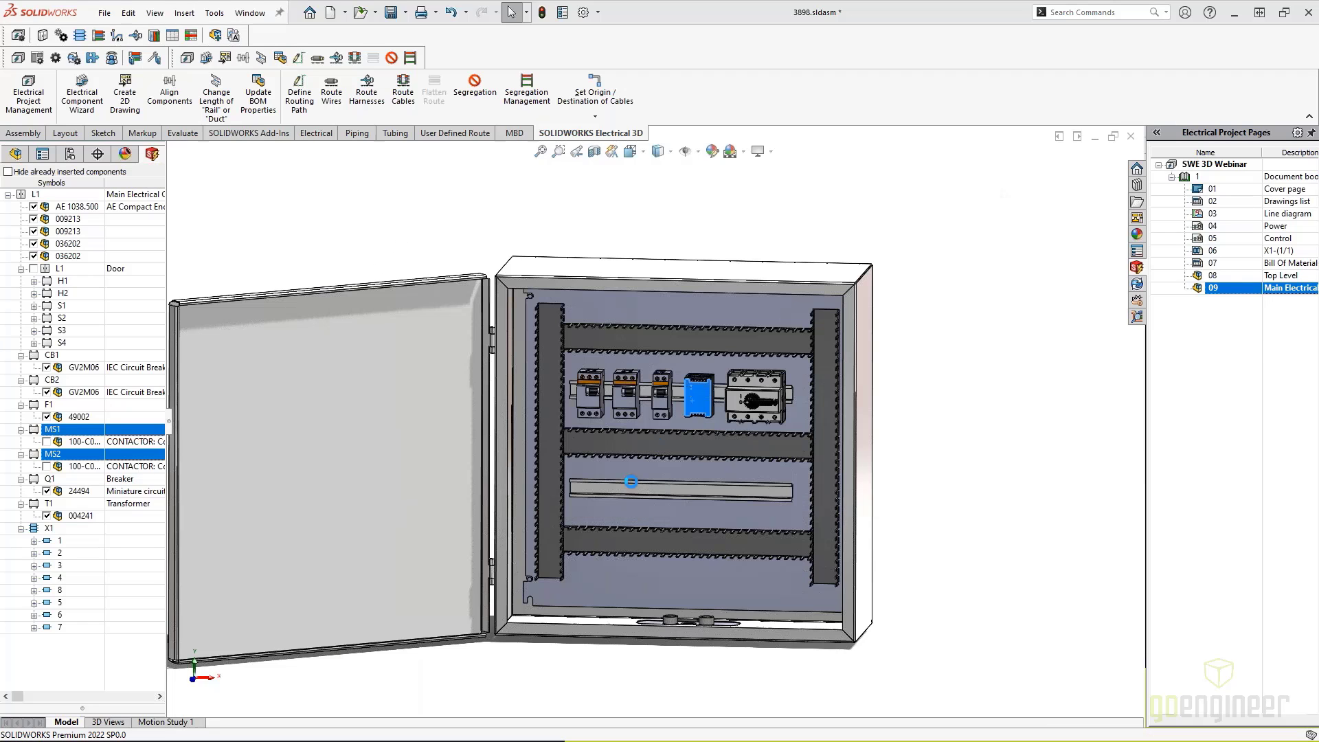
pyautogui.click(596, 489)
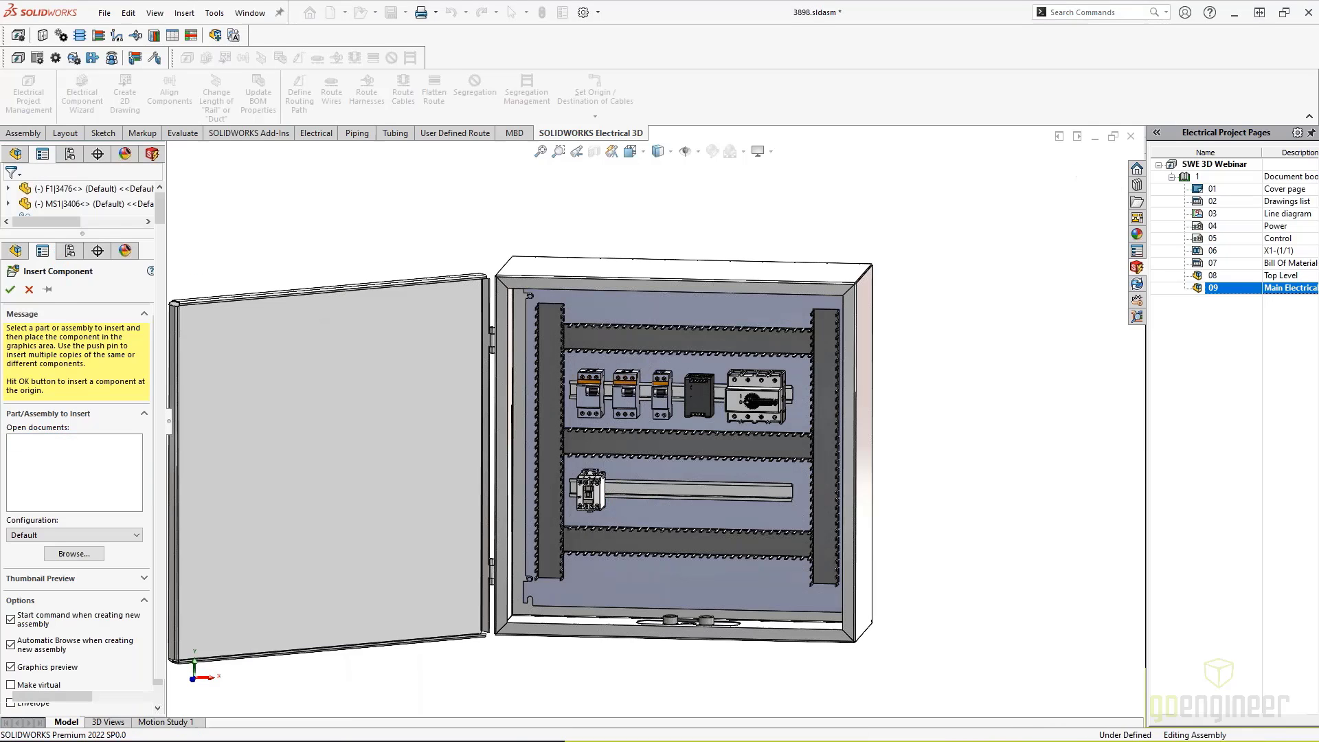
pyautogui.moveTo(64, 330); pyautogui.dragTo(7, 319)
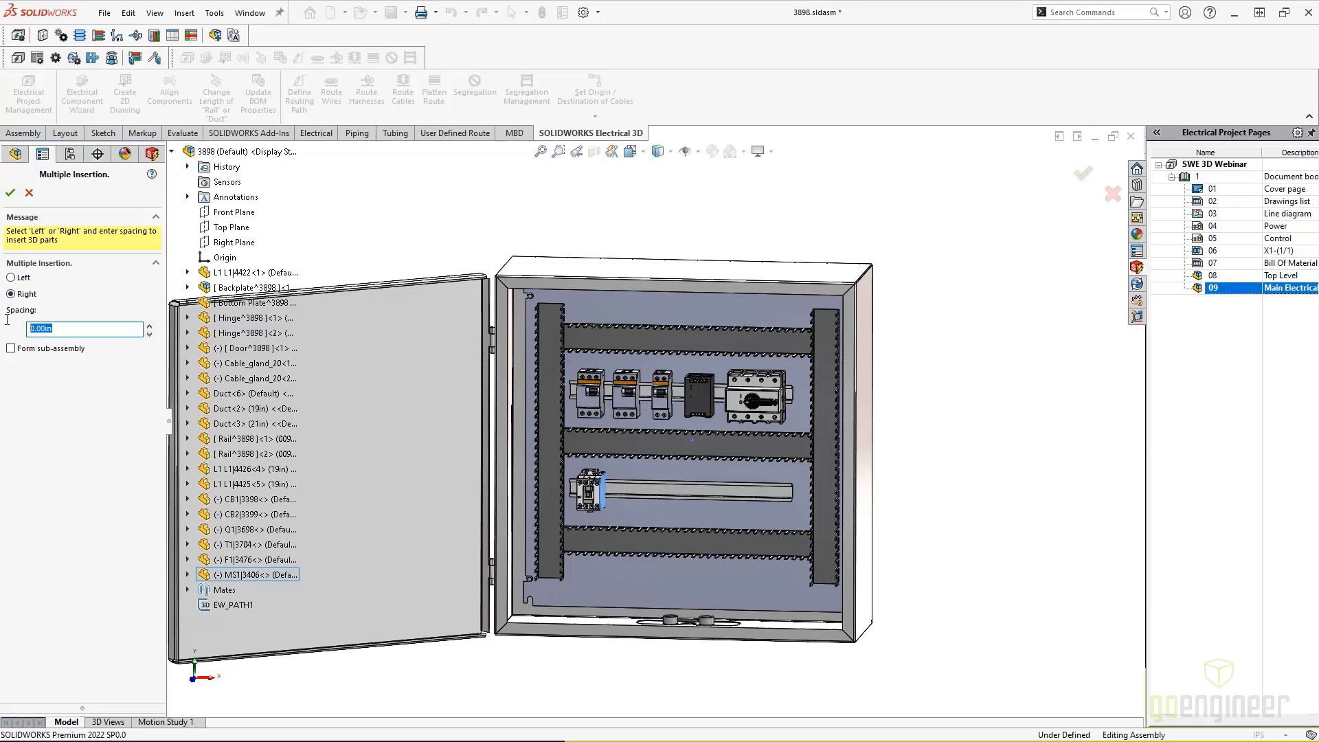
pyautogui.write('1.5')
pyautogui.click(10, 192)
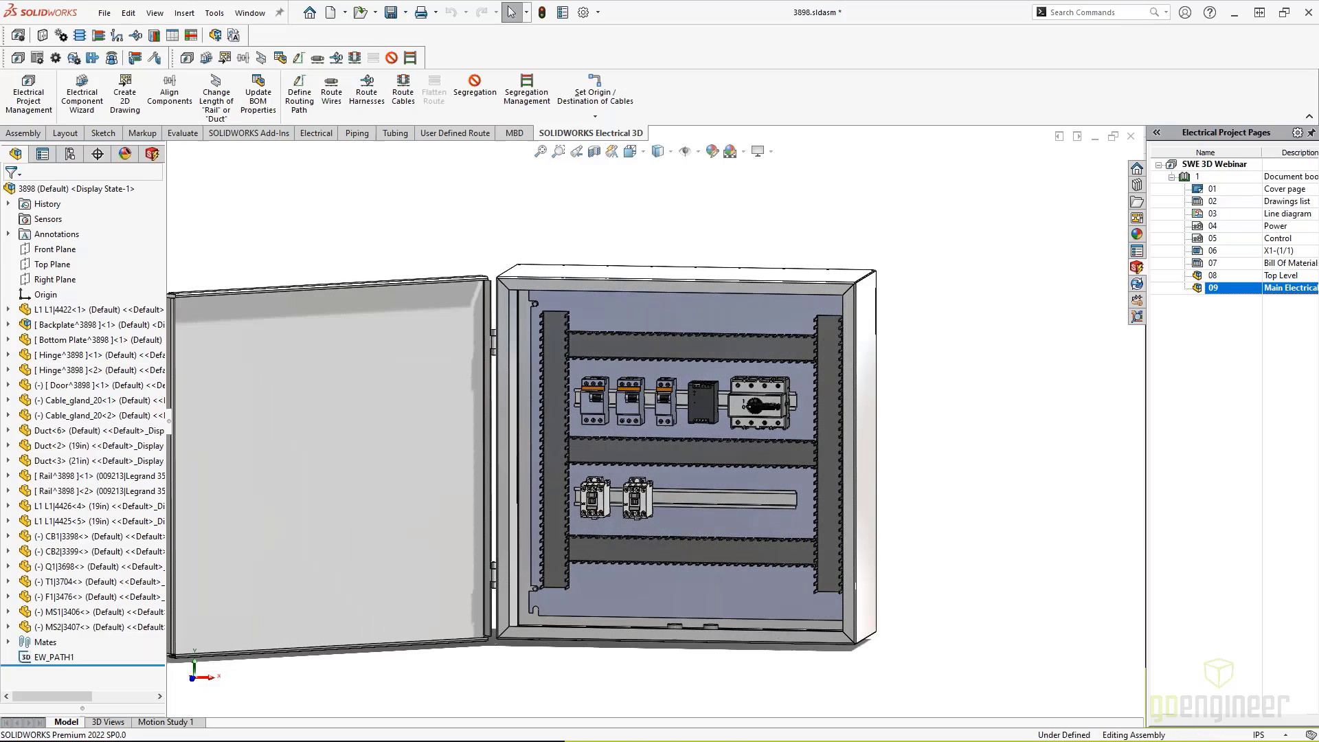
# Insert terminal strip X1's terminals on the lower DIN rail beside MS2.
pyautogui.click(151, 154)
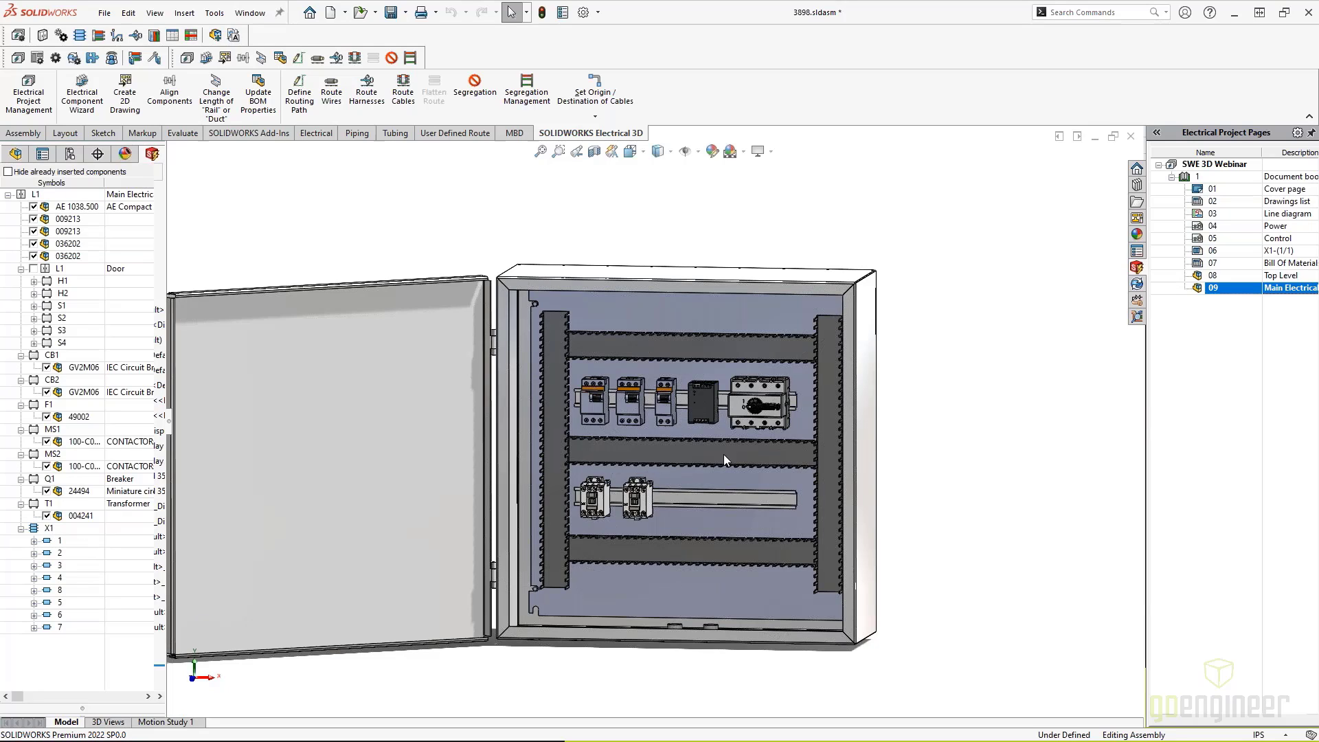
pyautogui.rightClick(44, 528)
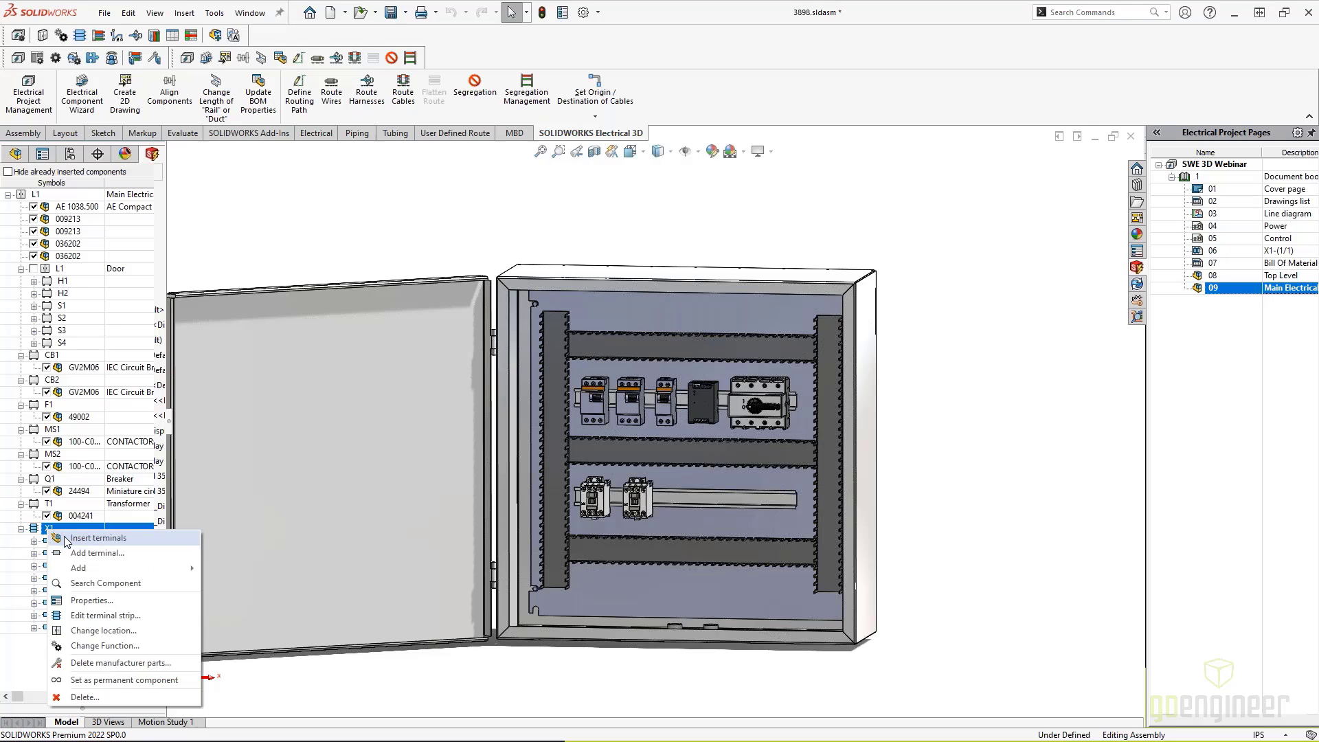
pyautogui.click(96, 538)
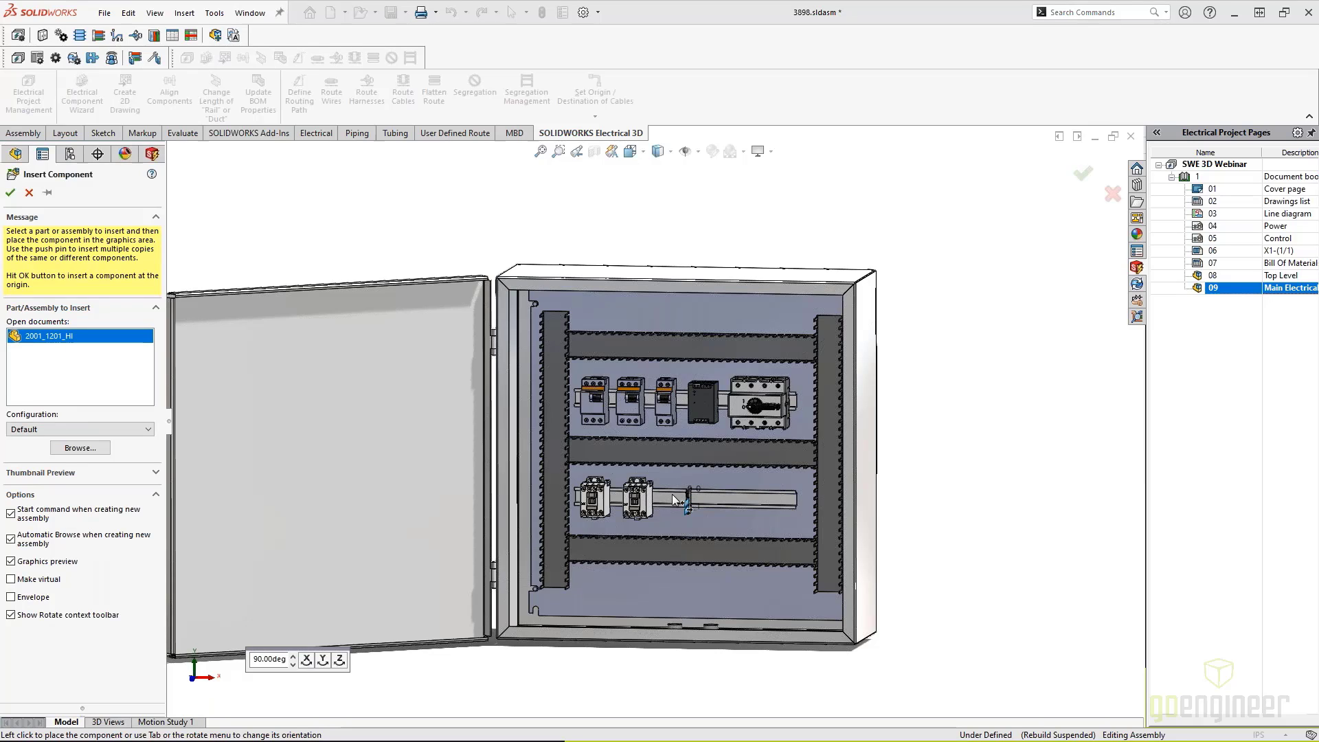
pyautogui.click(673, 500)
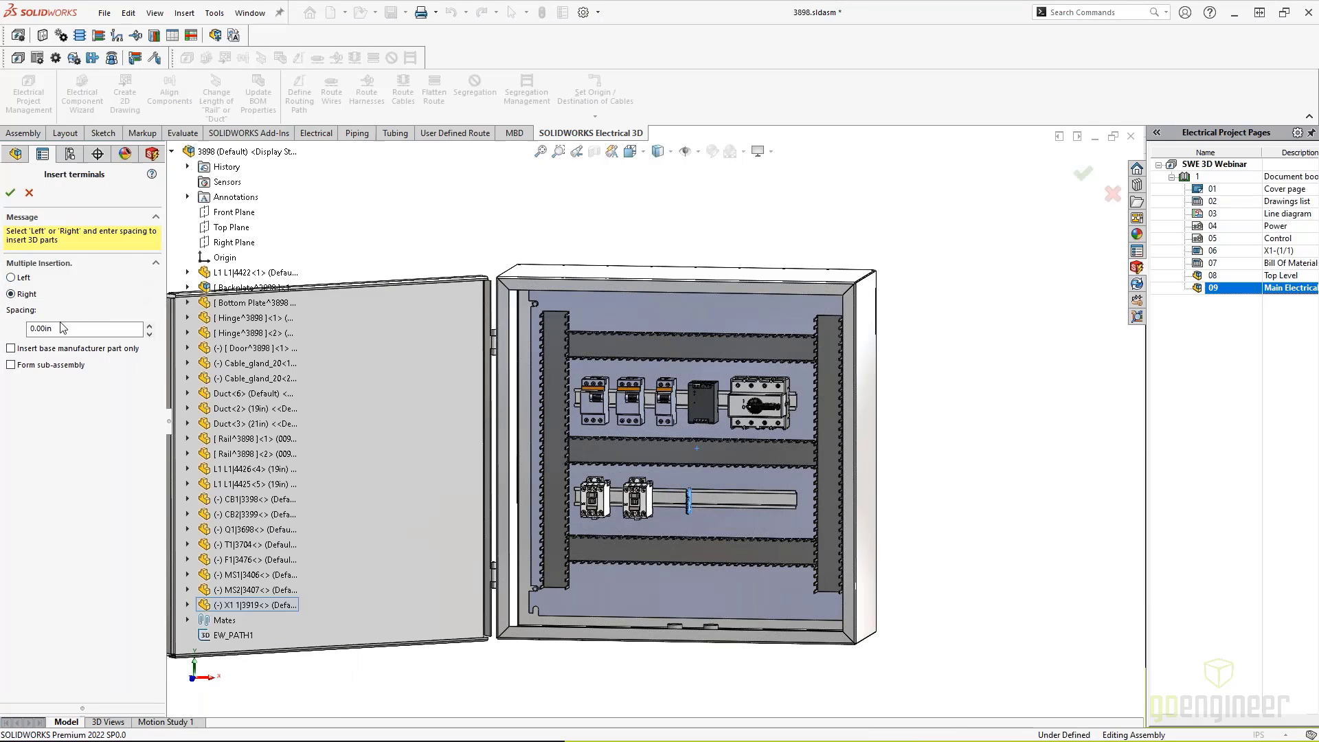
pyautogui.click(61, 328)
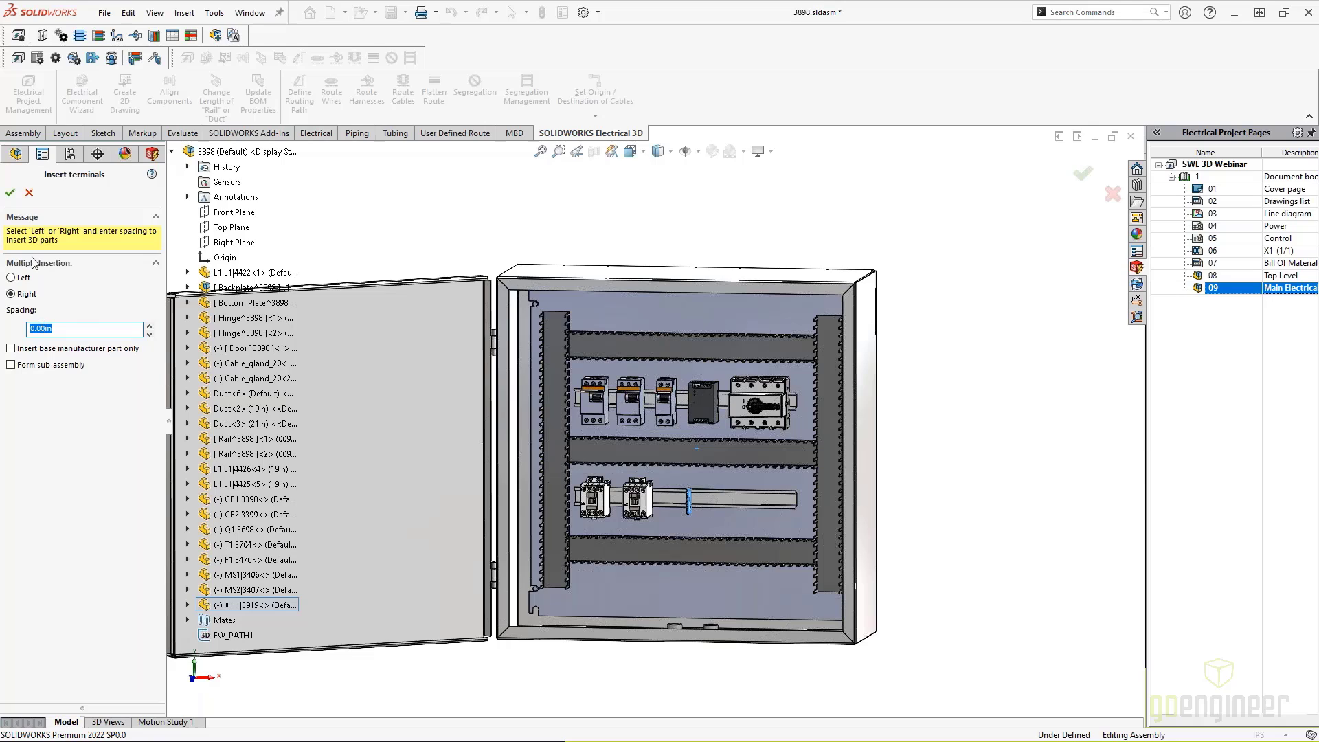
pyautogui.click(11, 194)
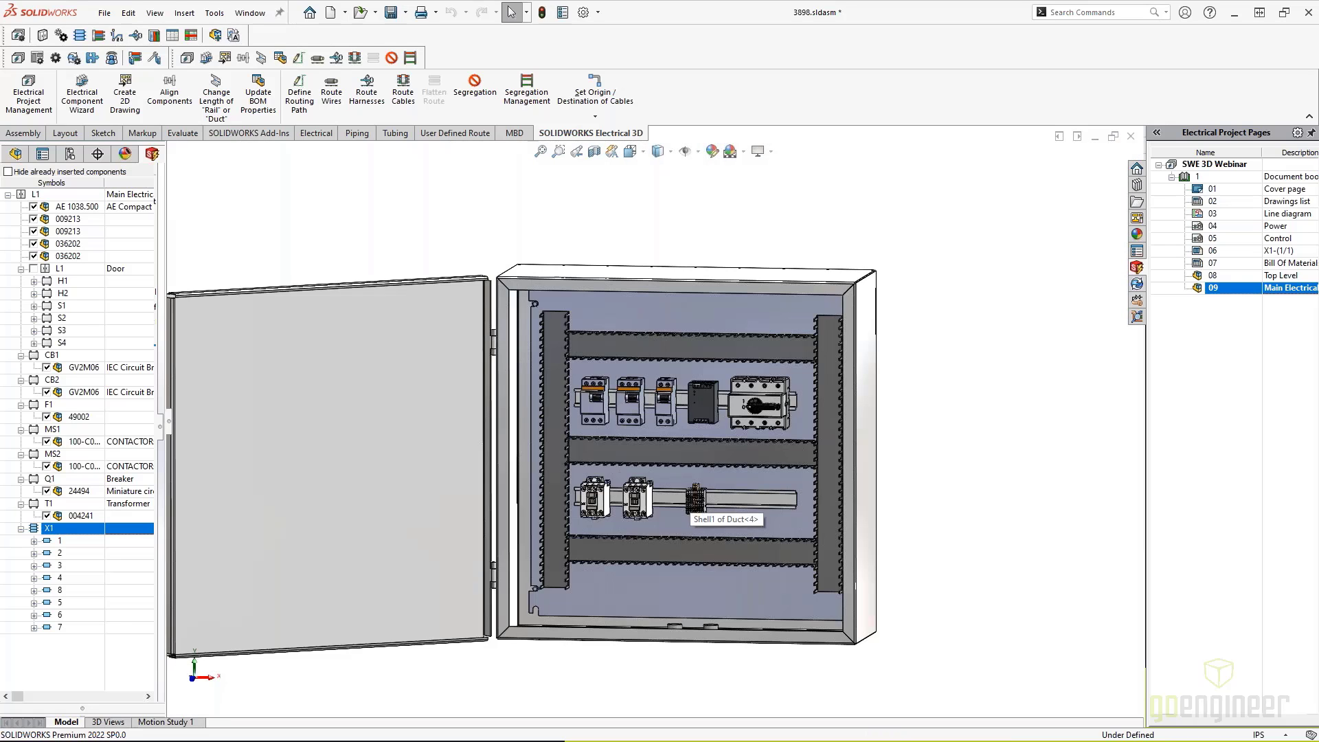
pyautogui.scroll(-8, 704, 513)
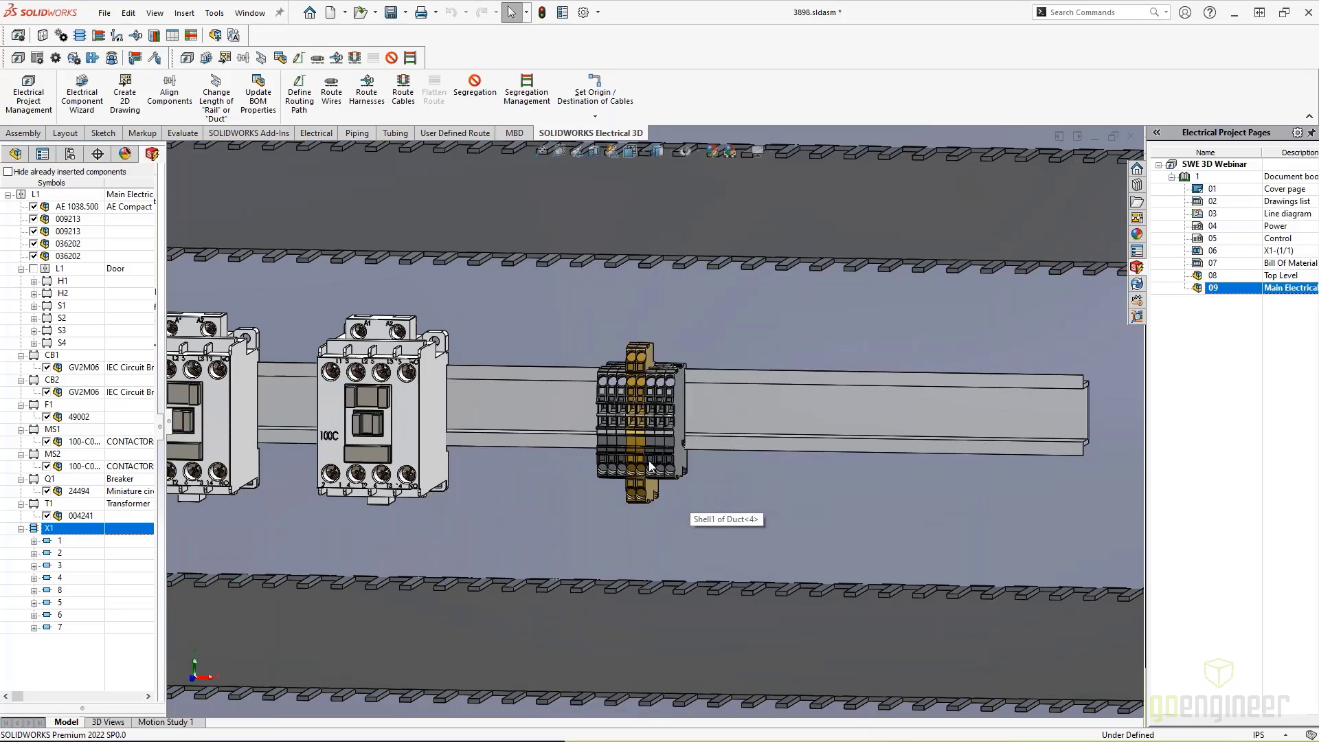
pyautogui.moveTo(645, 458); pyautogui.dragTo(703, 476, button='middle')
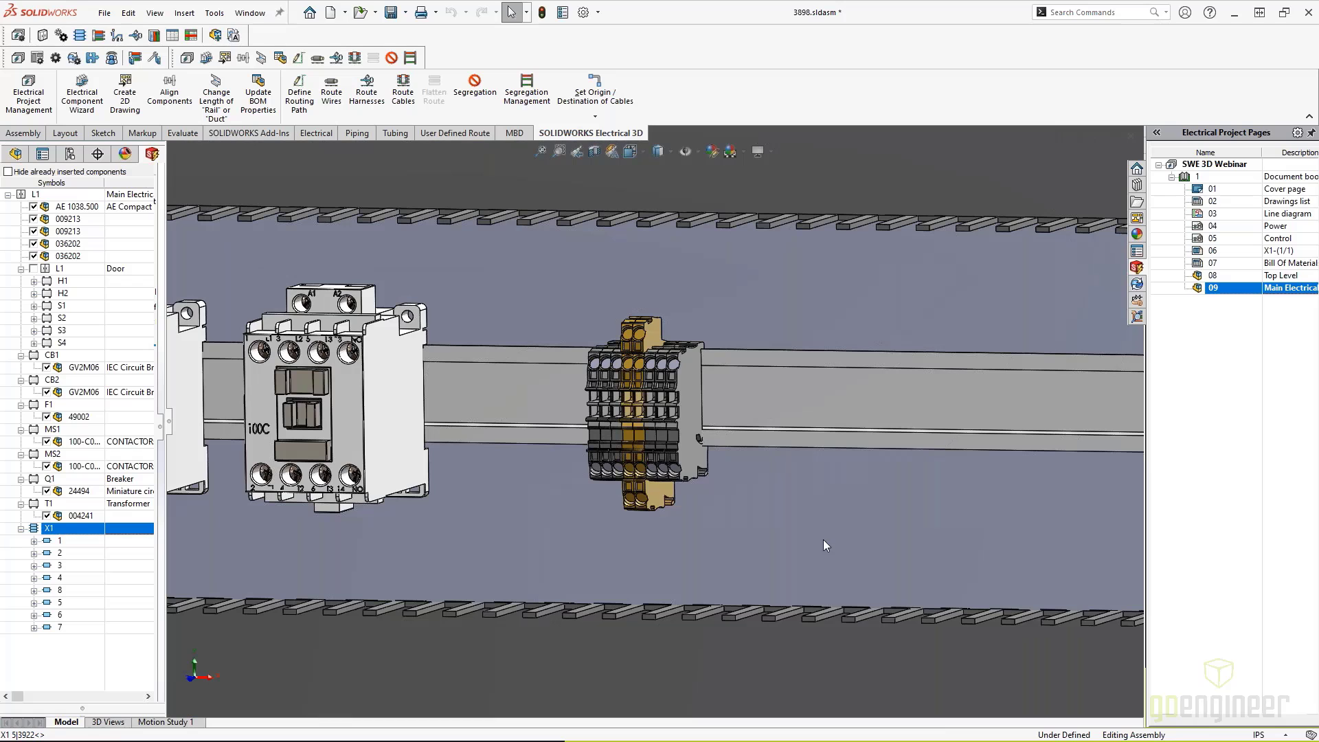
pyautogui.scroll(10, 701, 468)
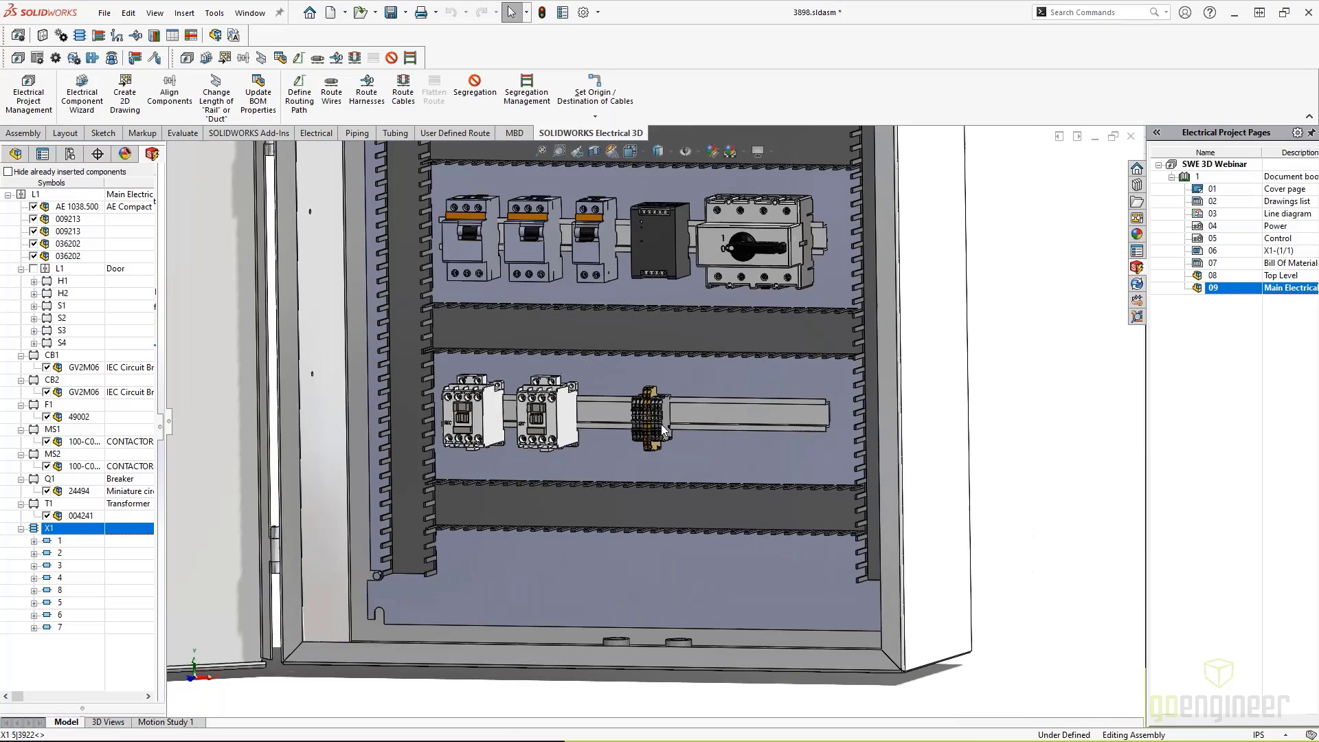
pyautogui.hotkey('ctrl', '1')
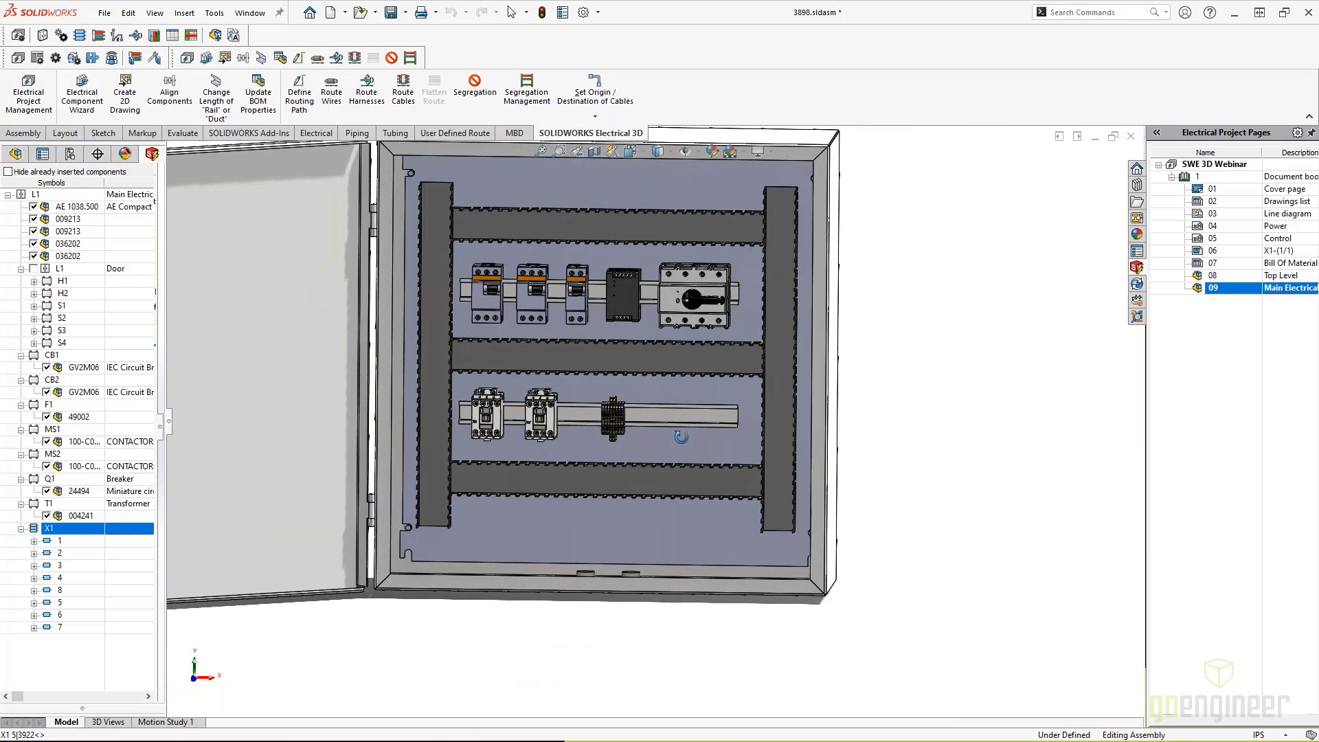
pyautogui.moveTo(681, 435); pyautogui.dragTo(674, 434, button='middle')
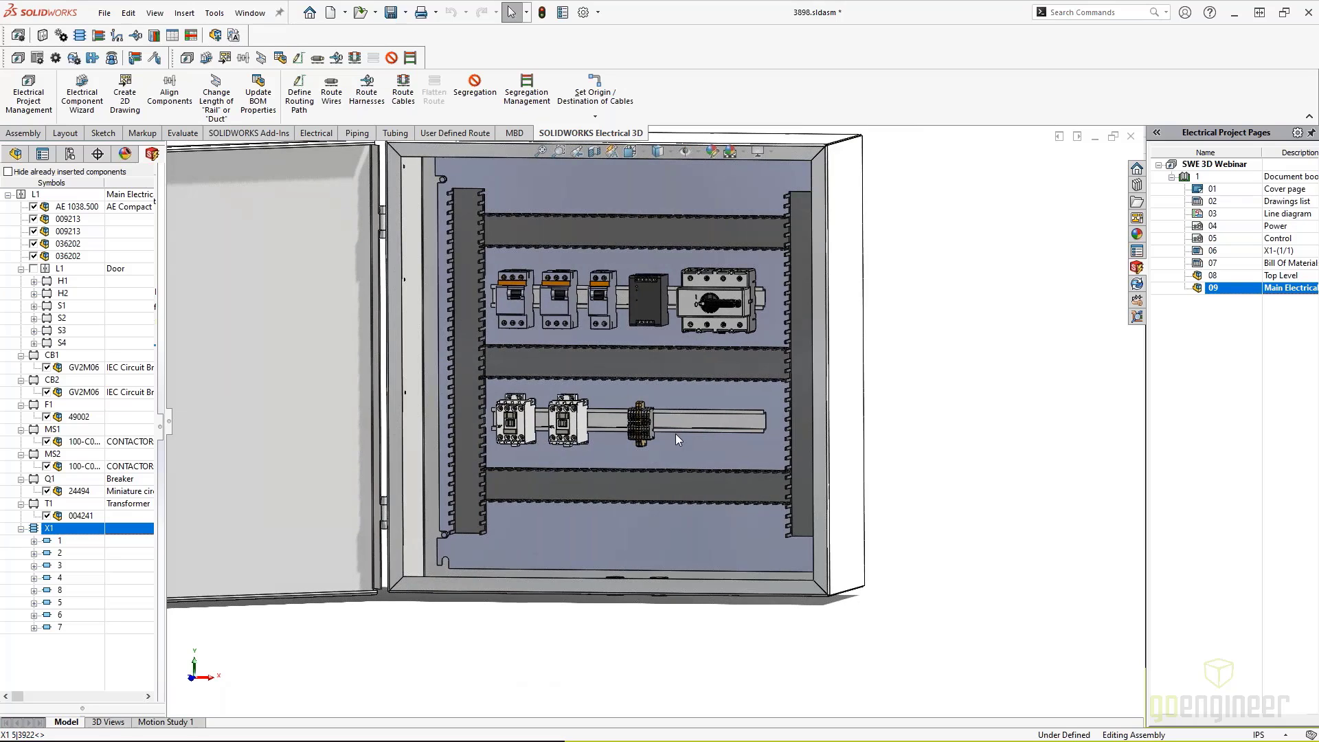
pyautogui.scroll(3, 498, 375)
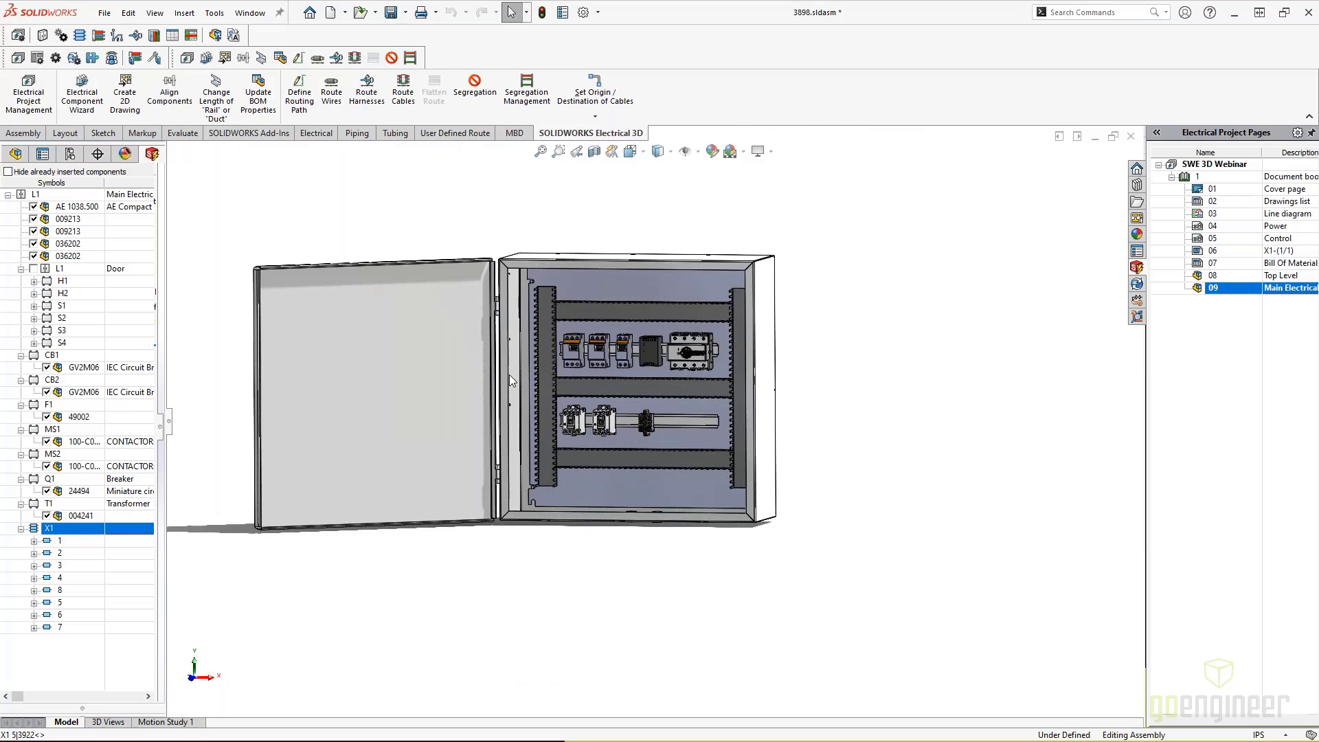
pyautogui.scroll(-2, 401, 398)
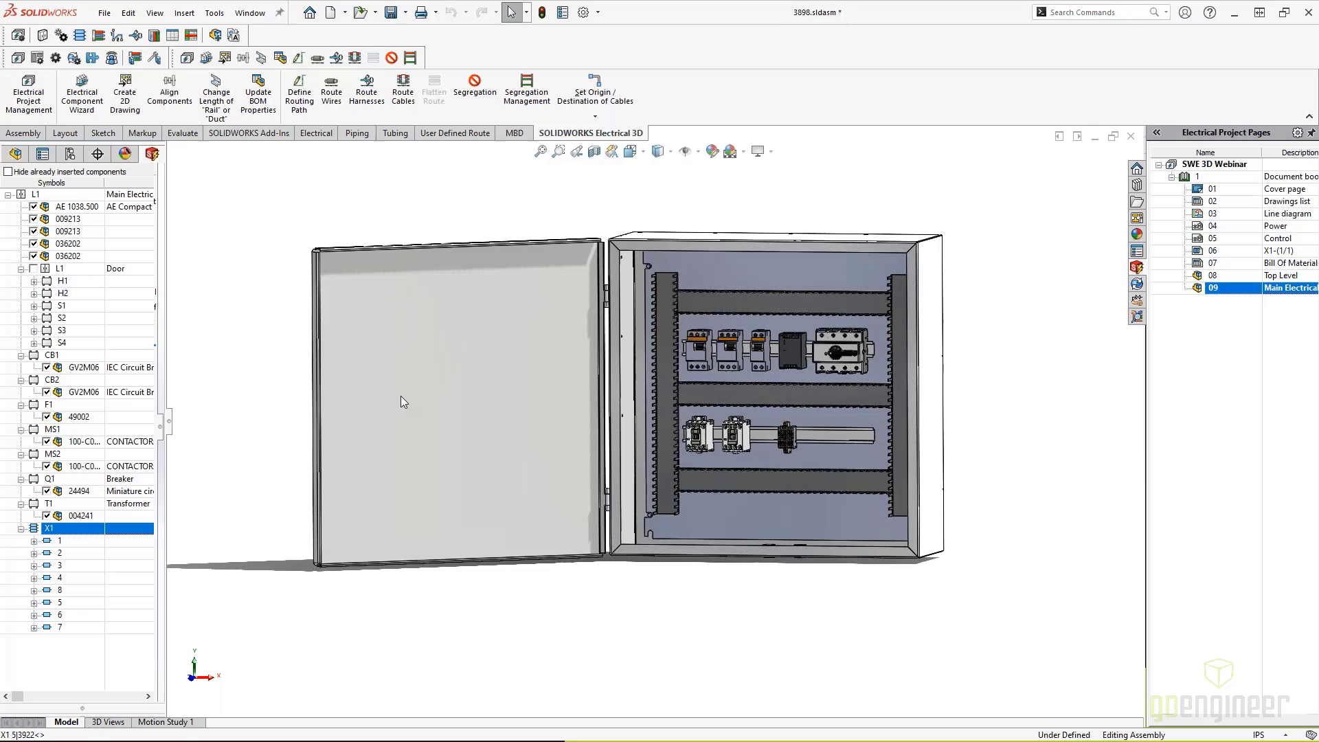
# Mount the XB7EV03BP3 parts for H1 and H2 on the door, H2 below H1.
pyautogui.rightClick(66, 281)
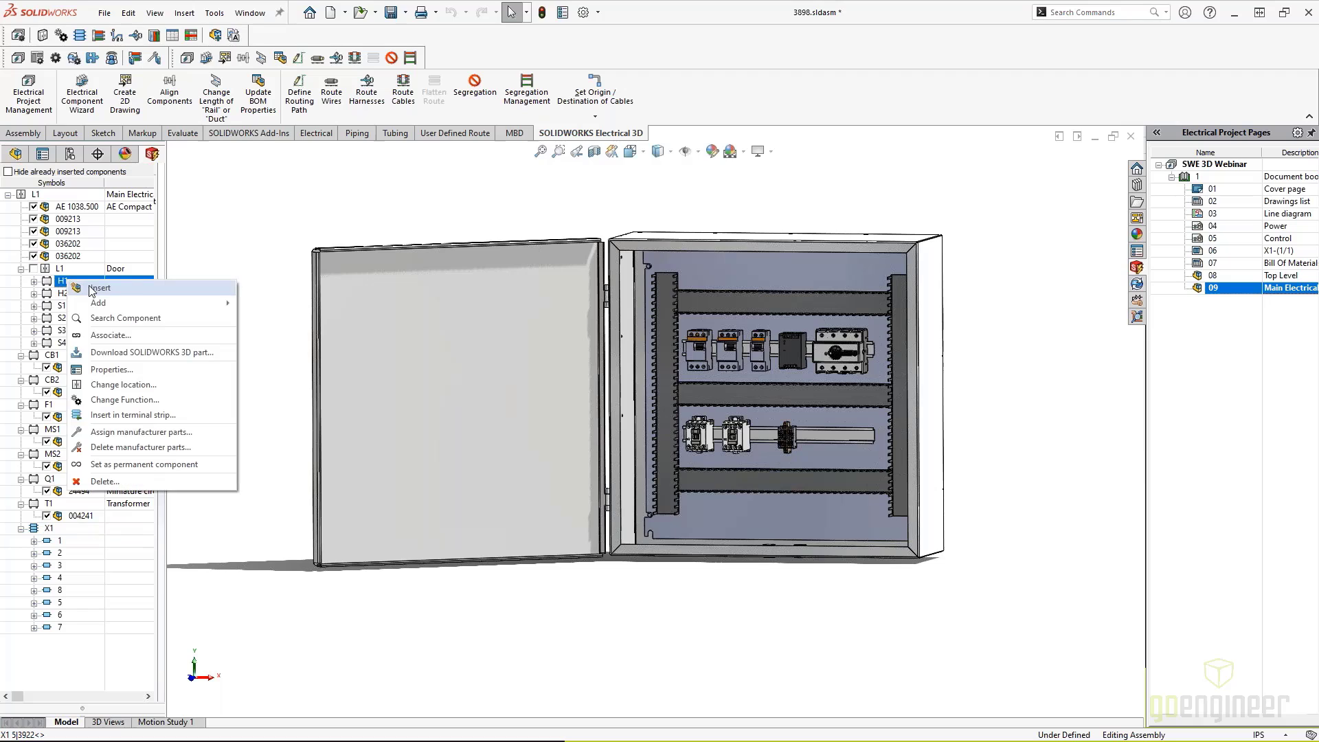
pyautogui.click(94, 289)
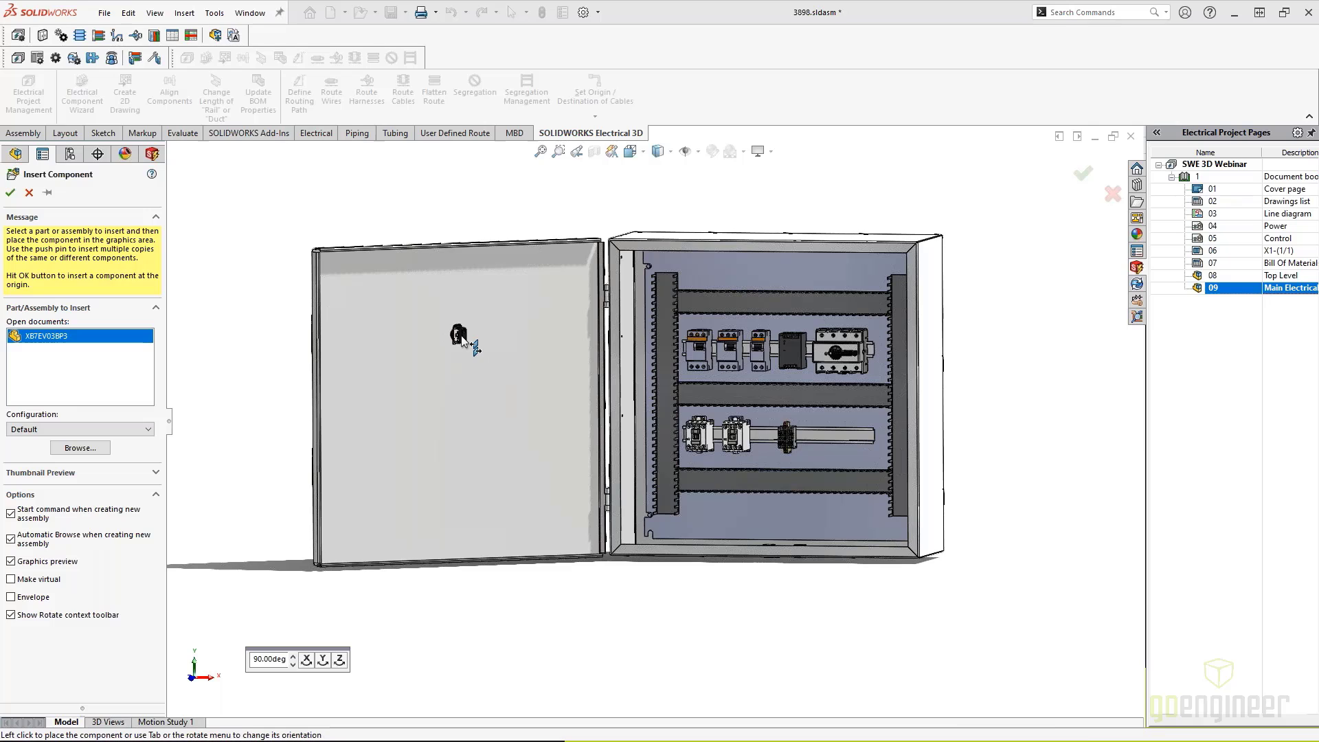
pyautogui.click(458, 334)
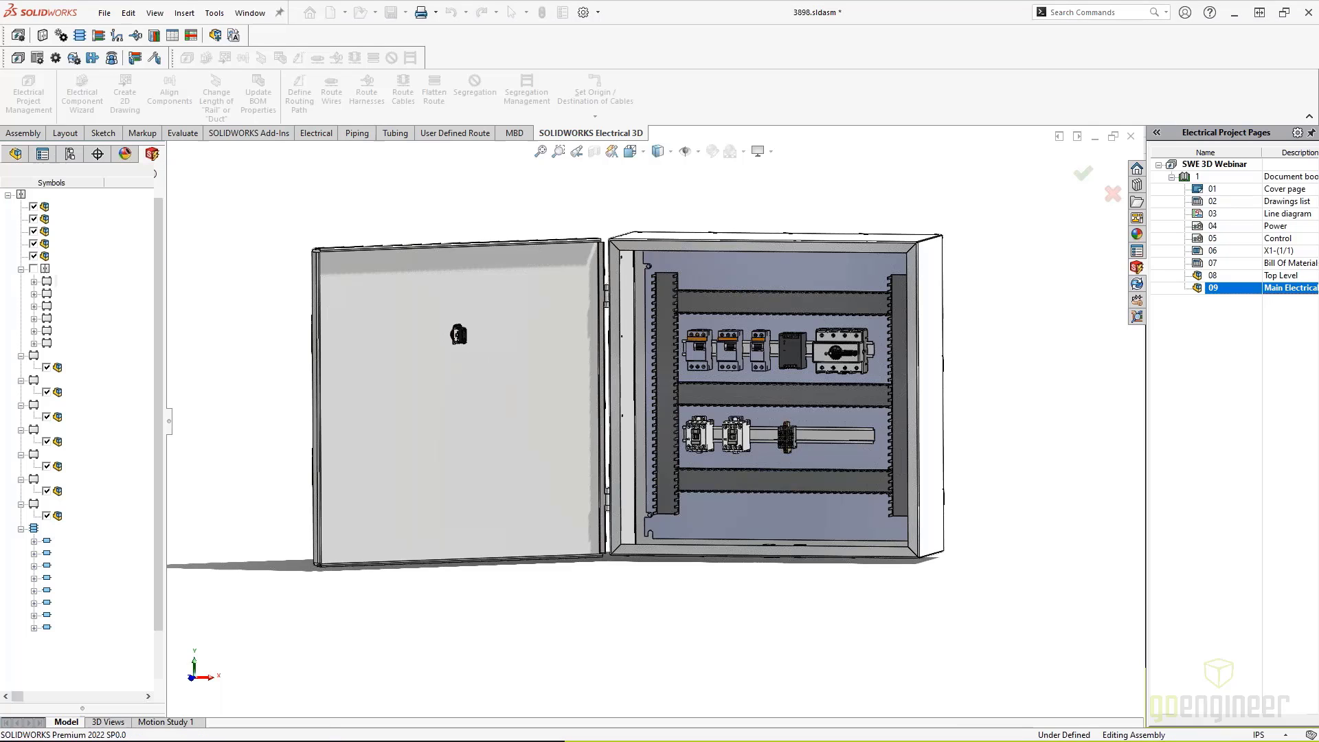
pyautogui.rightClick(71, 296)
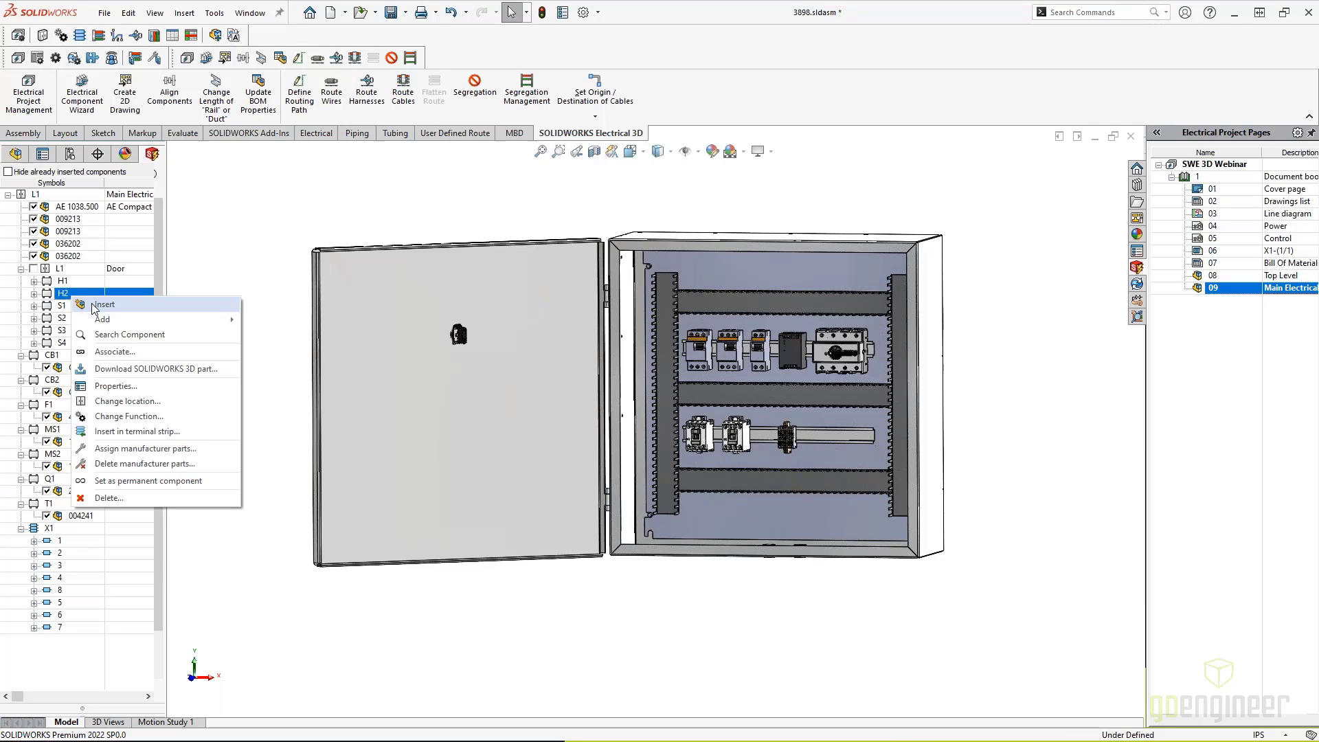
pyautogui.click(96, 304)
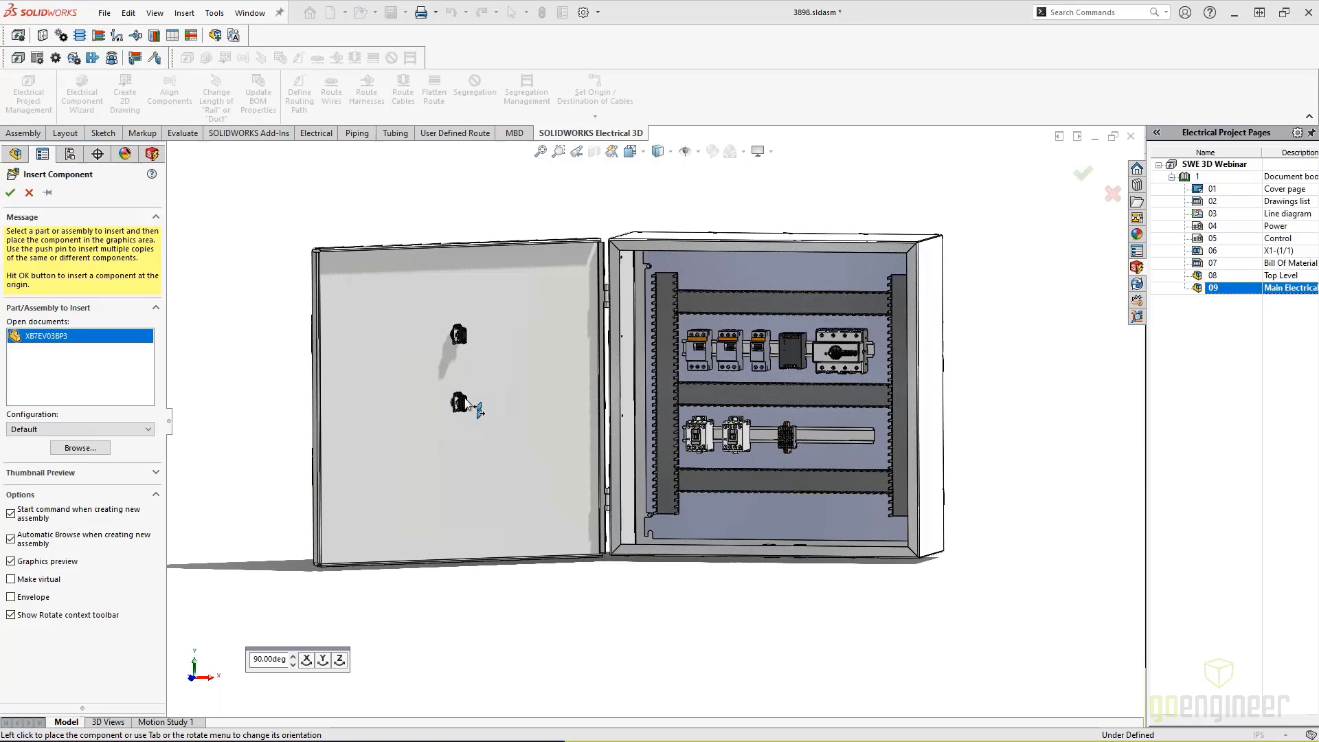
pyautogui.click(479, 410)
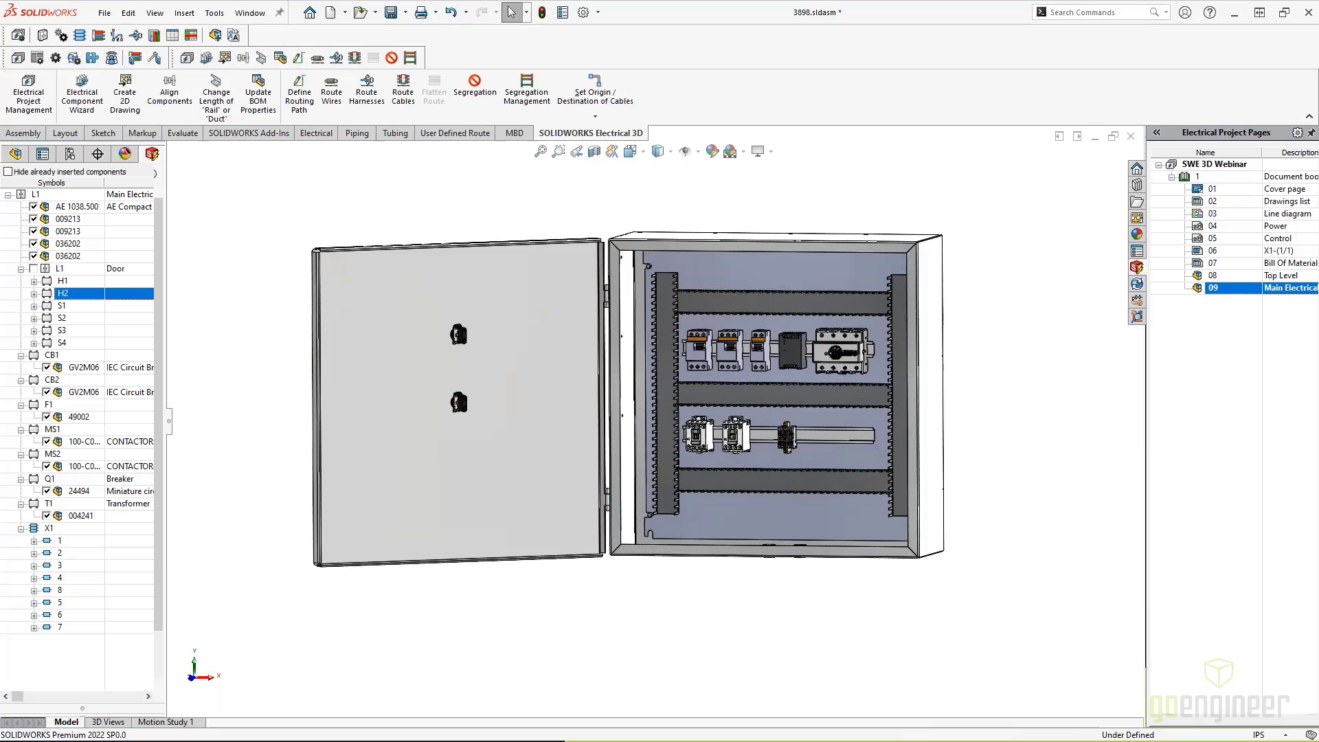
# Insert pushbutton S1 on the door, deleting the misplaced part and reinserting it left of H1.
pyautogui.rightClick(63, 310)
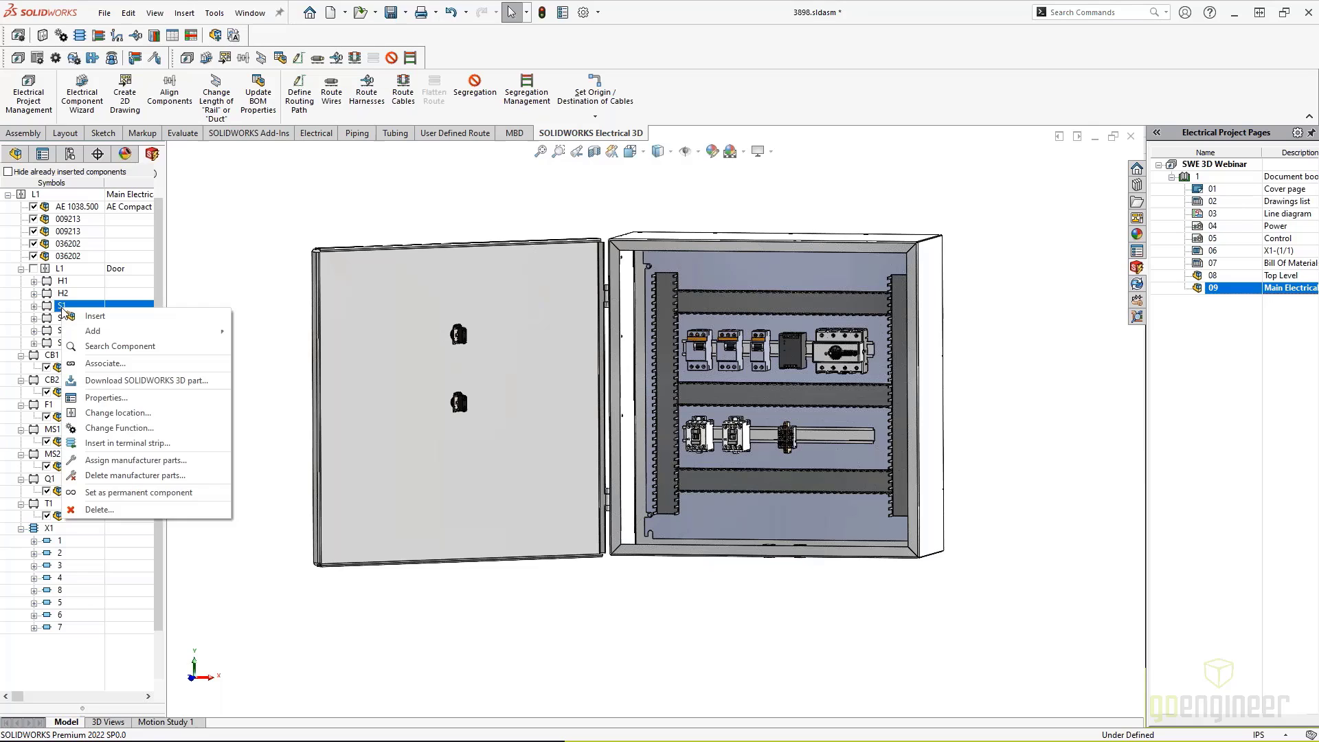
pyautogui.click(75, 316)
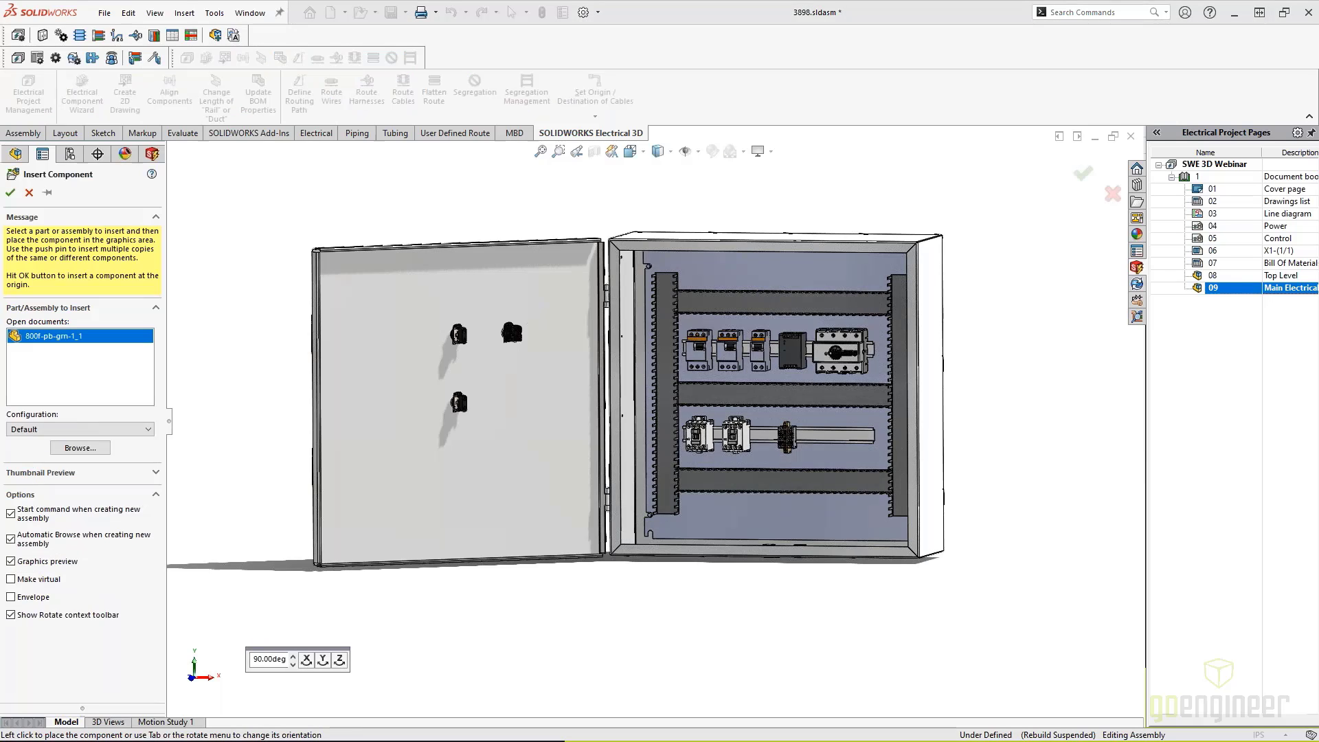
pyautogui.click(511, 333)
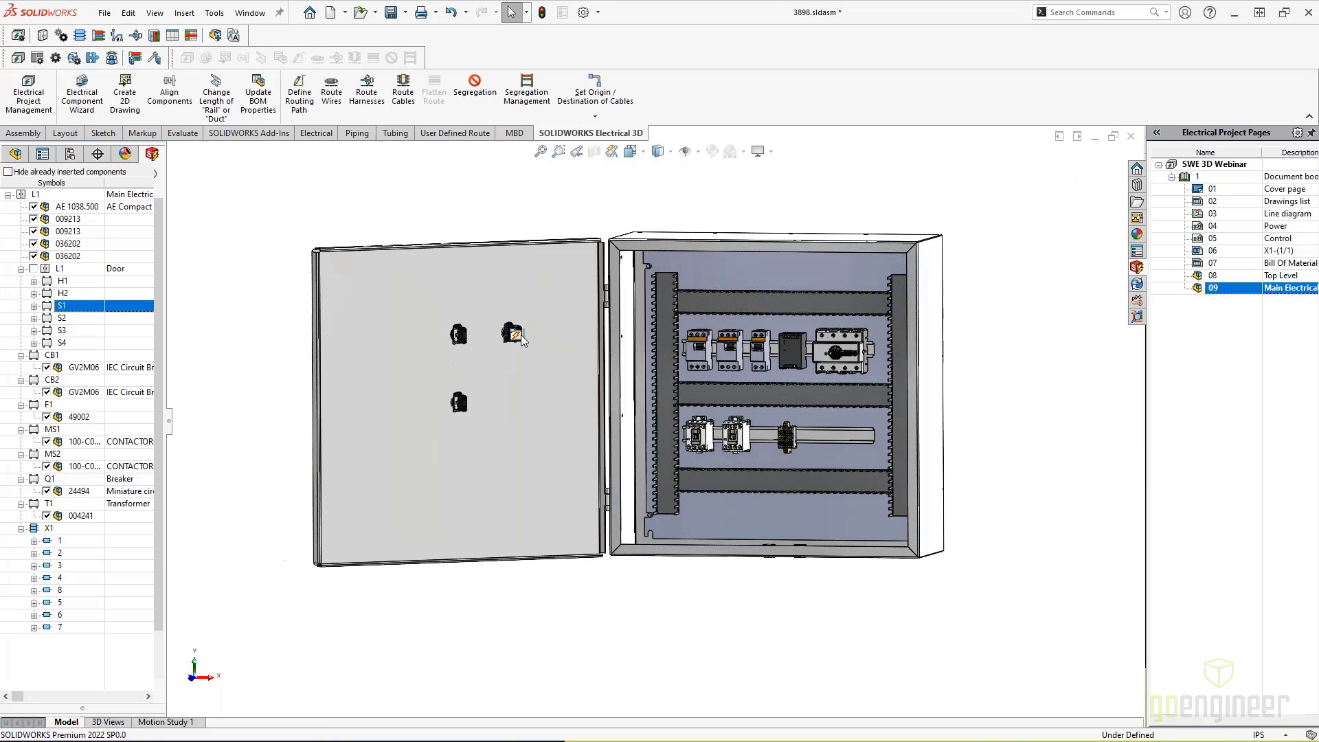
pyautogui.click(515, 333)
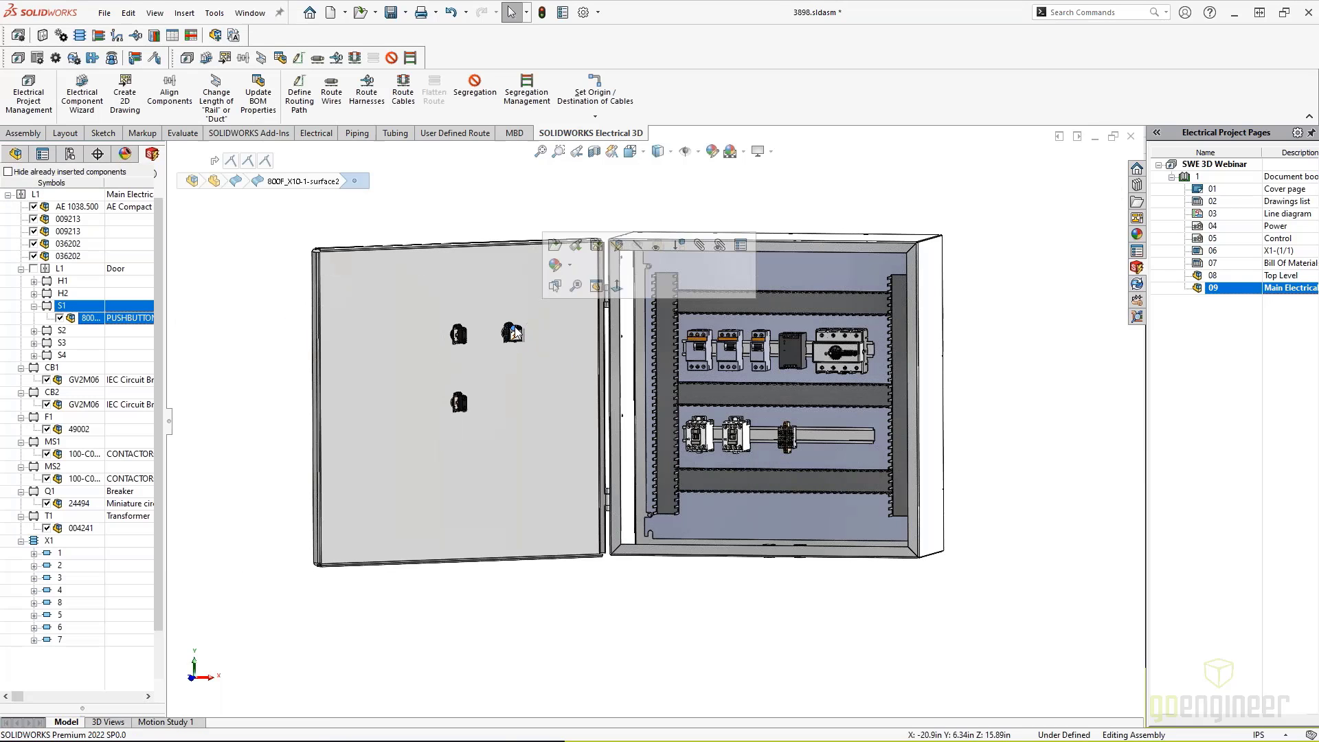
pyautogui.press('Delete')
pyautogui.press('Return')
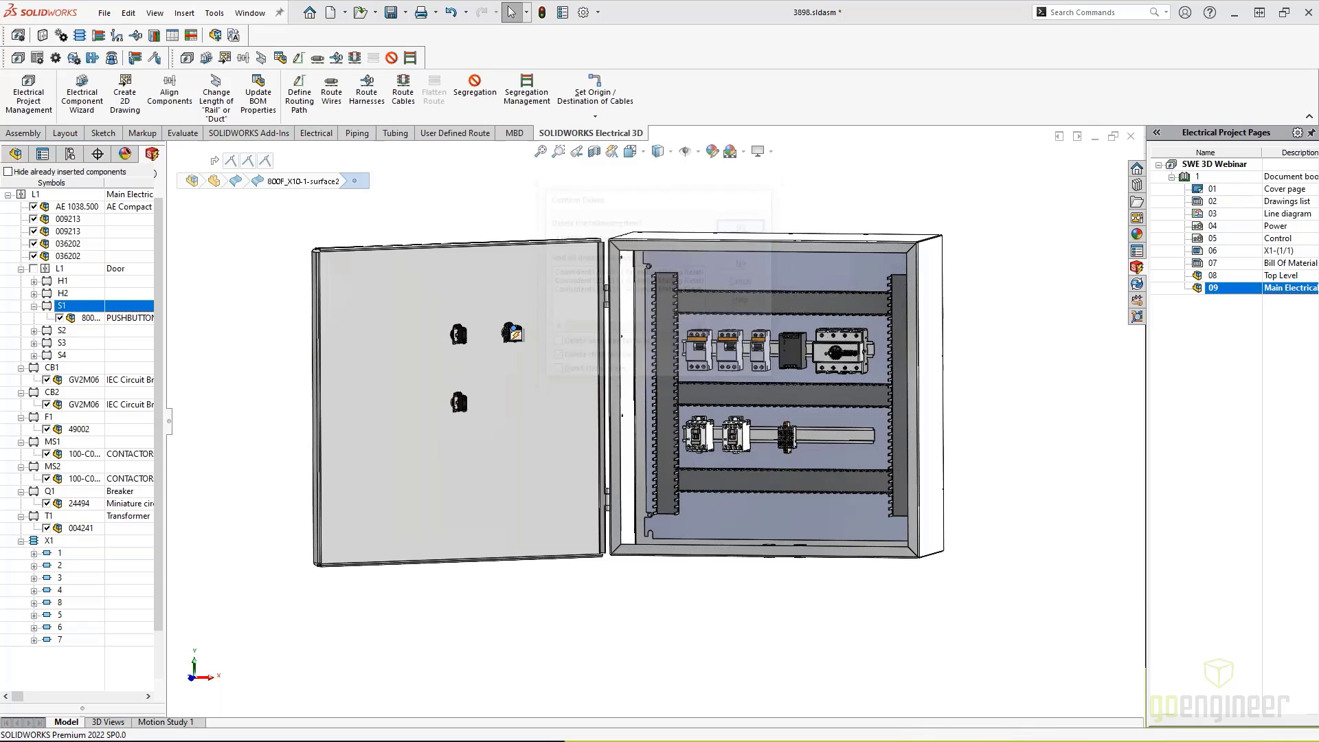
pyautogui.rightClick(86, 318)
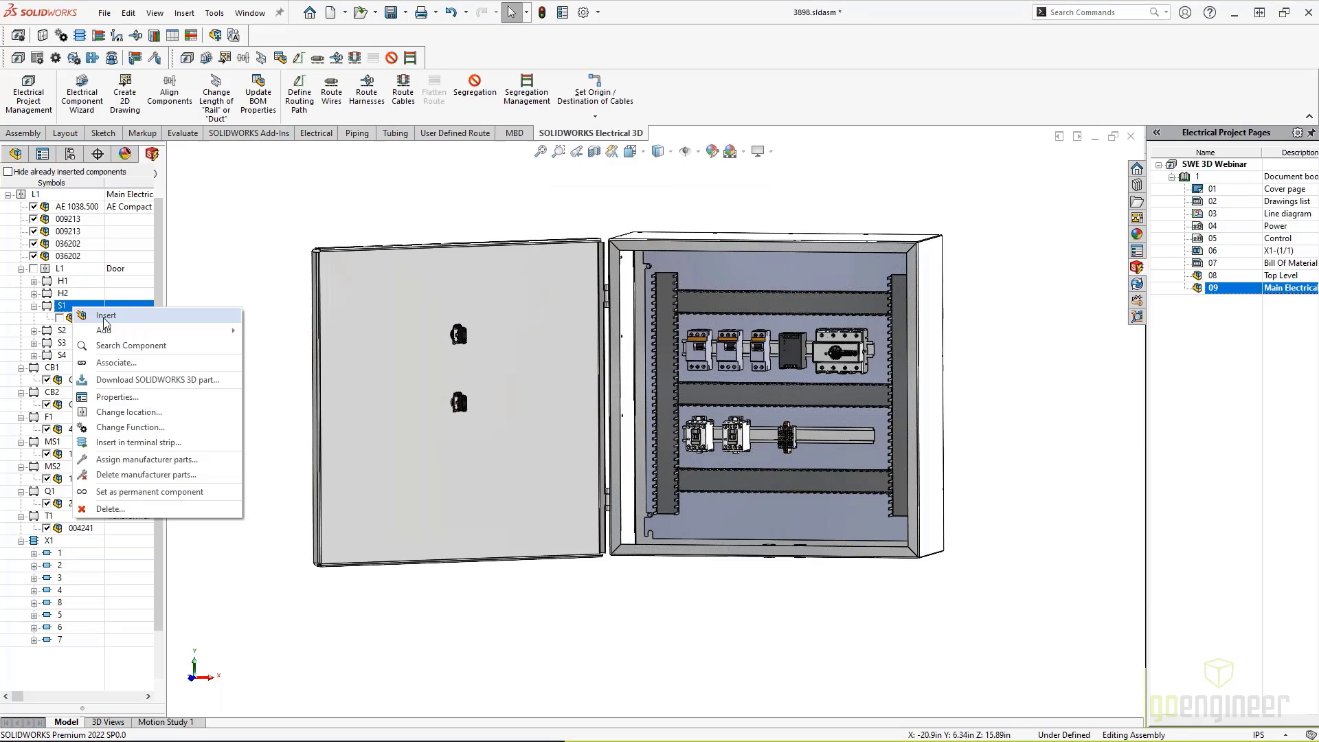
pyautogui.click(103, 321)
pyautogui.click(390, 341)
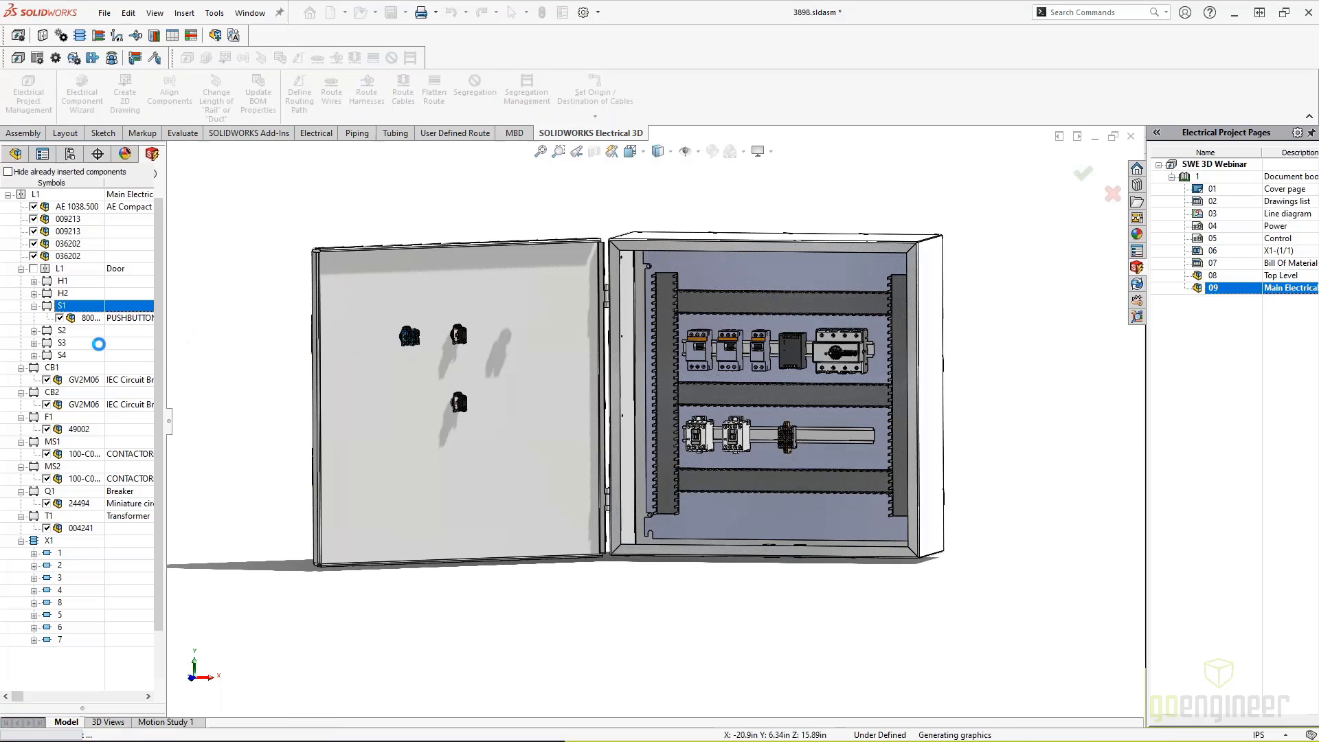
pyautogui.click(74, 333)
# Insert pushbuttons S2, S3 and S4 on the door, completing two rows of three.
pyautogui.rightClick(74, 333)
pyautogui.click(103, 341)
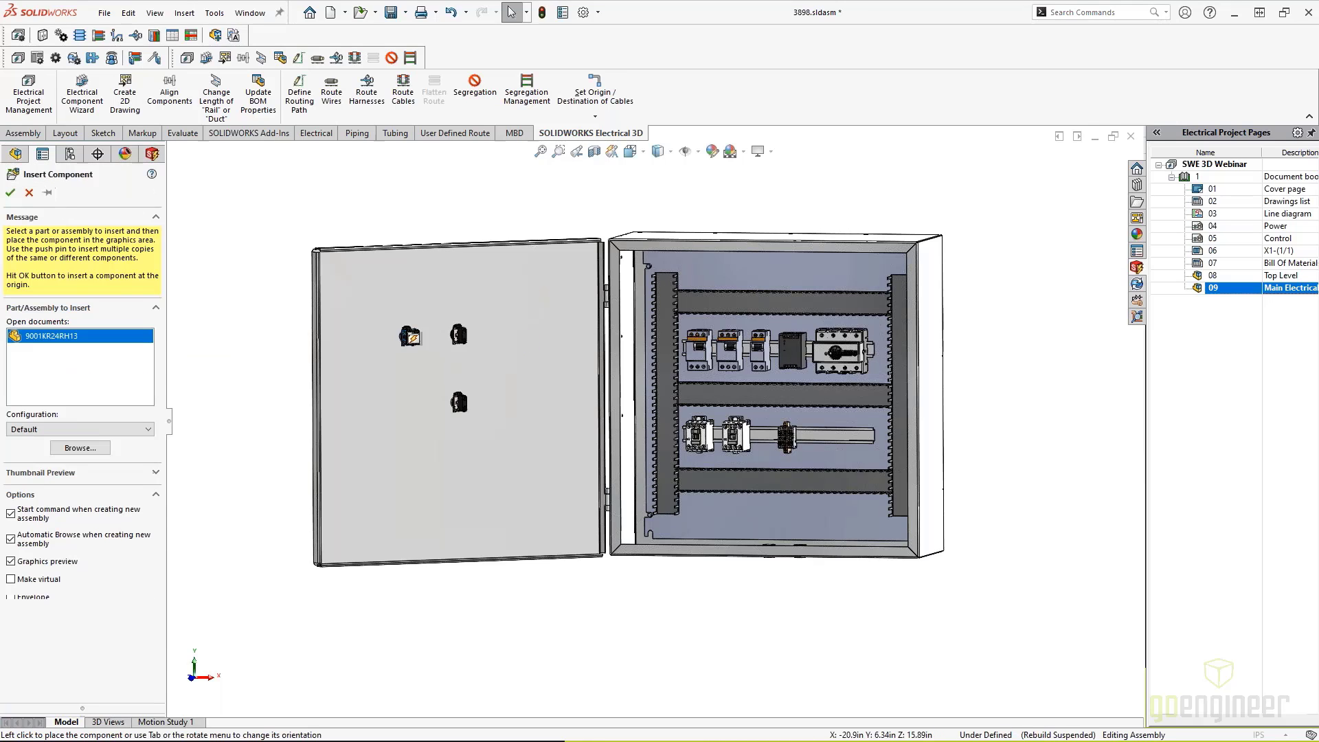
pyautogui.click(511, 333)
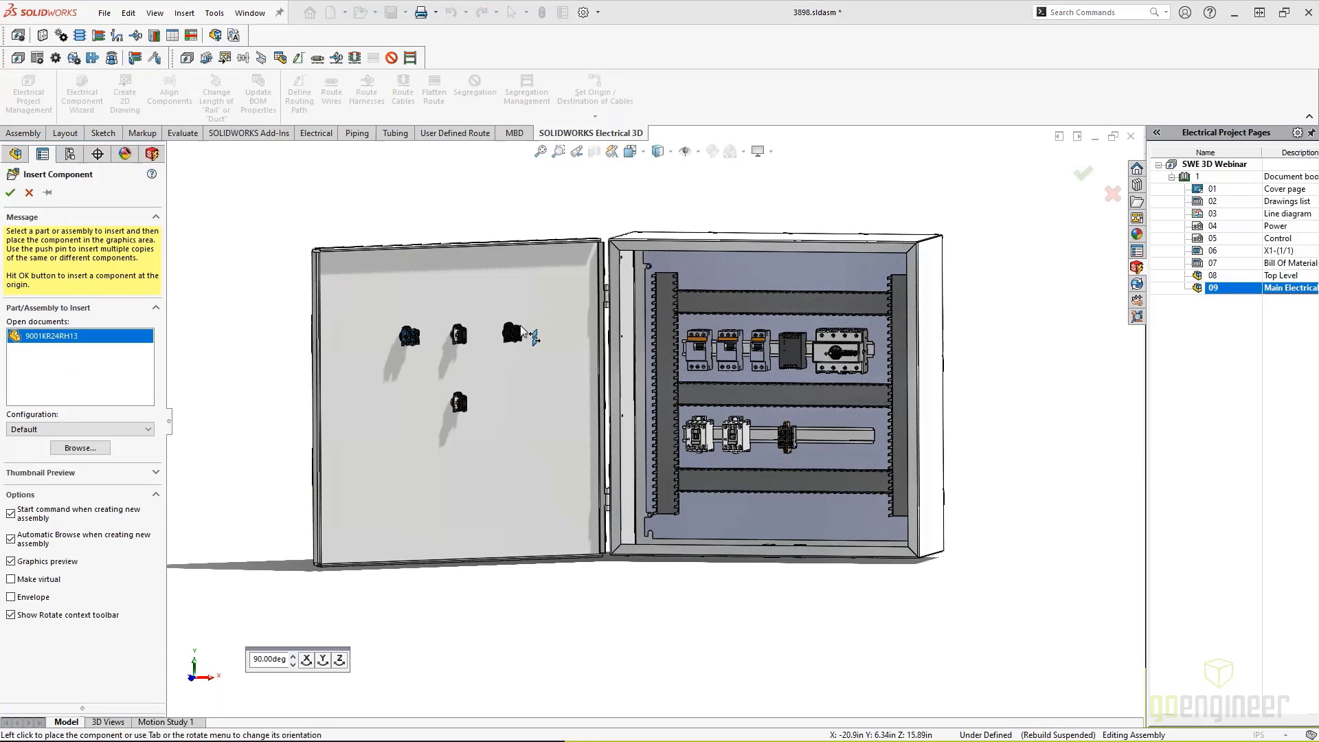
pyautogui.click(432, 402)
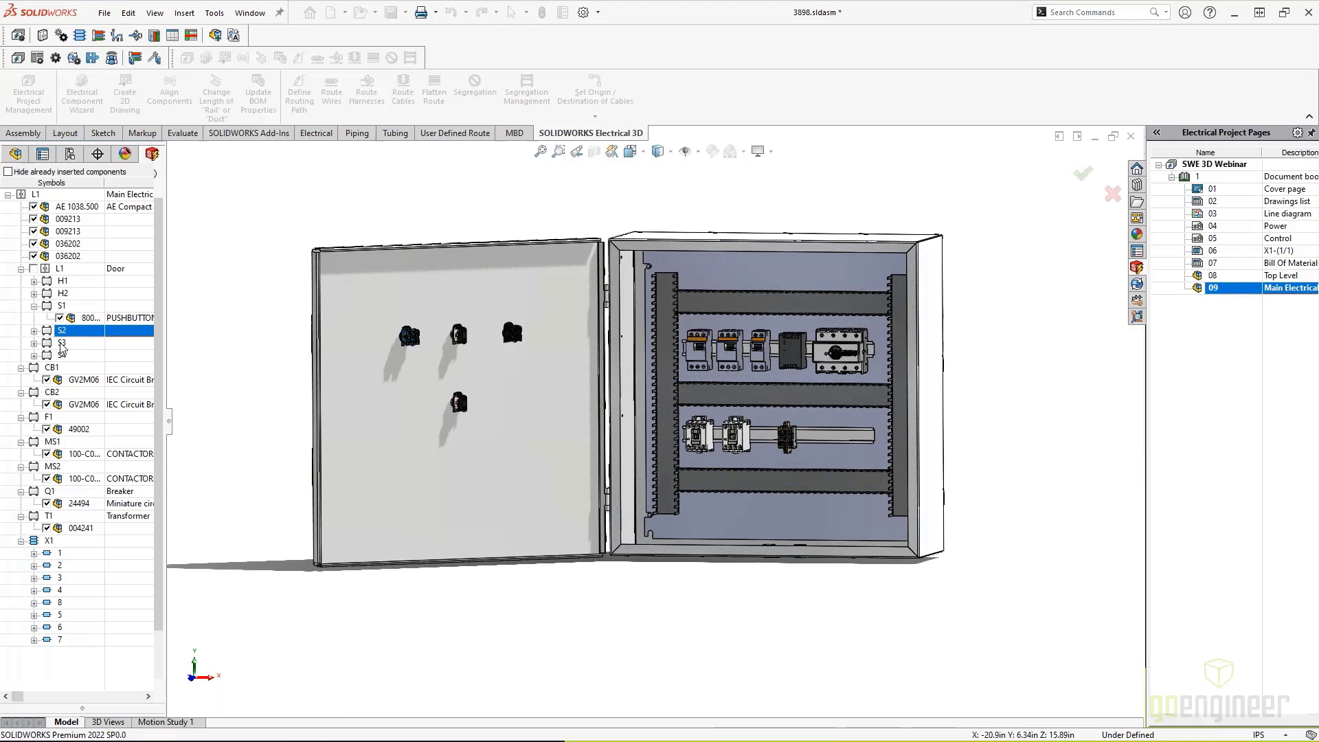
pyautogui.rightClick(62, 347)
pyautogui.click(72, 356)
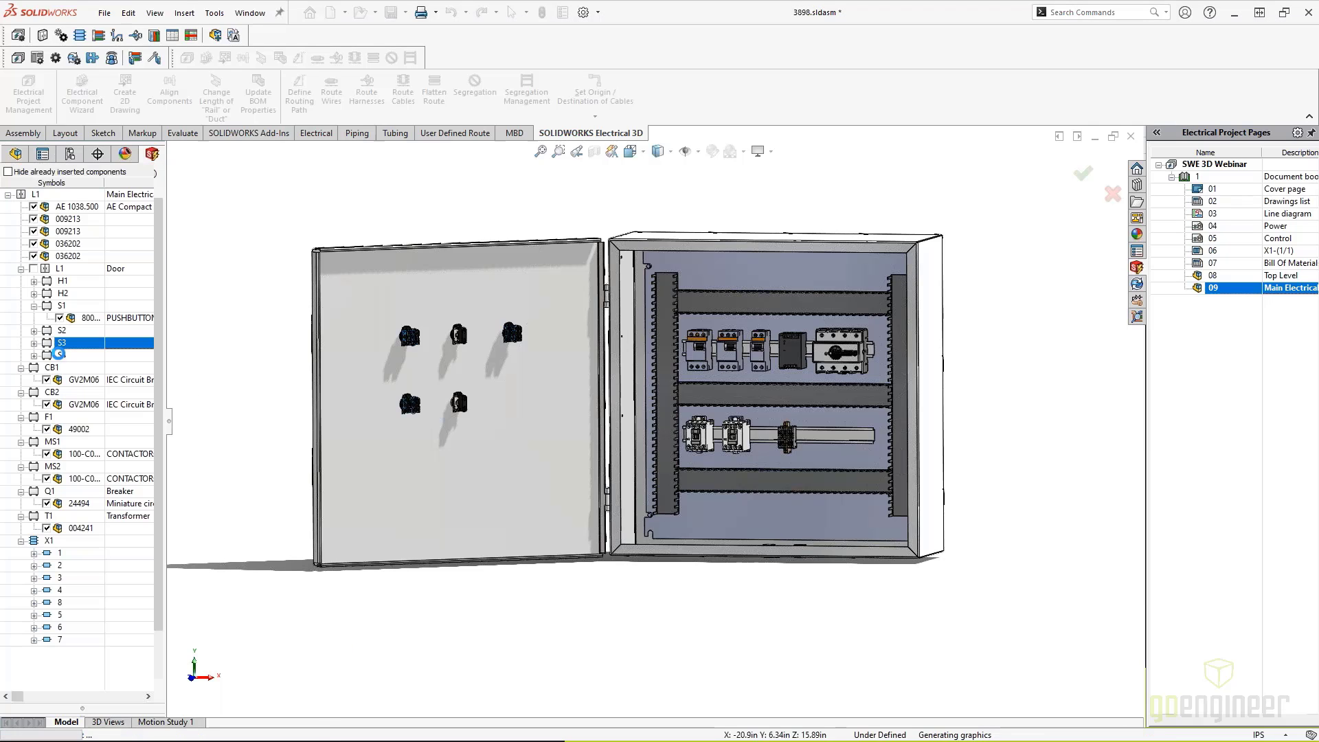
pyautogui.rightClick(68, 356)
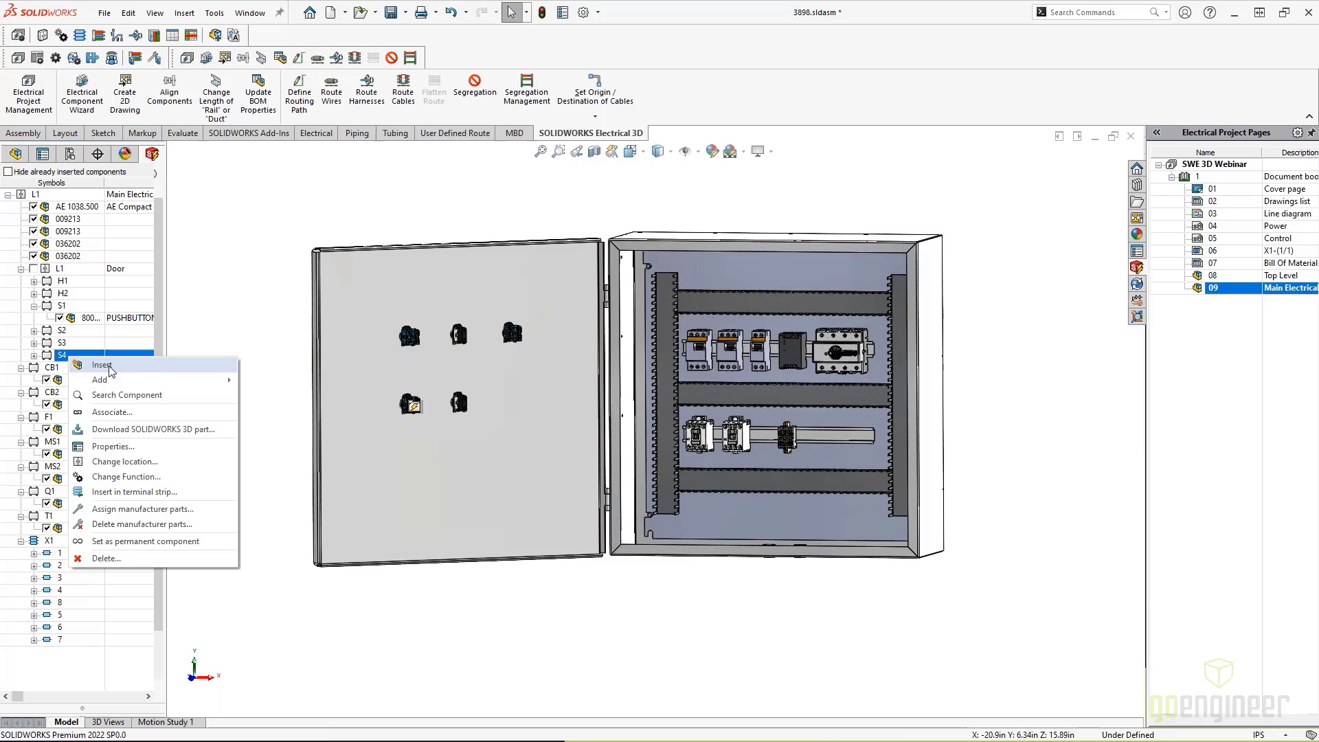
pyautogui.click(101, 364)
pyautogui.click(522, 401)
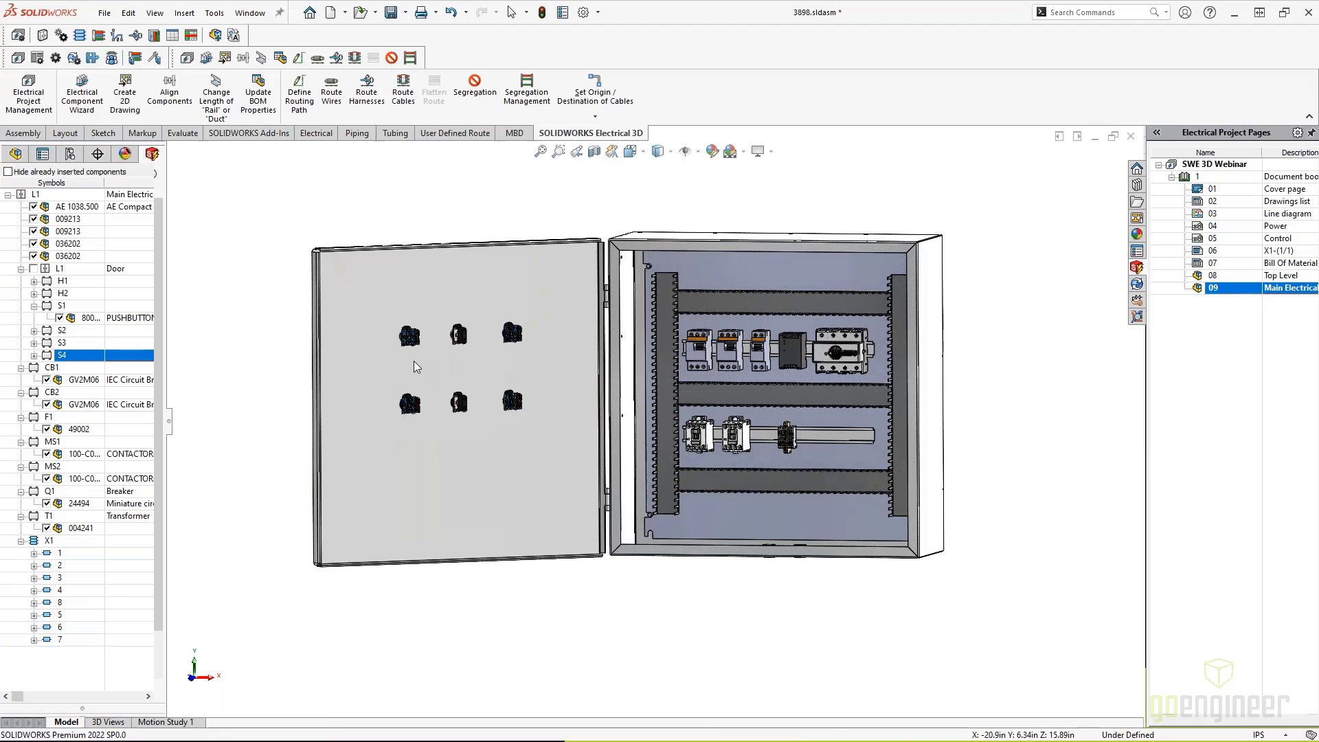
pyautogui.moveTo(415, 362); pyautogui.dragTo(591, 374, button='middle')
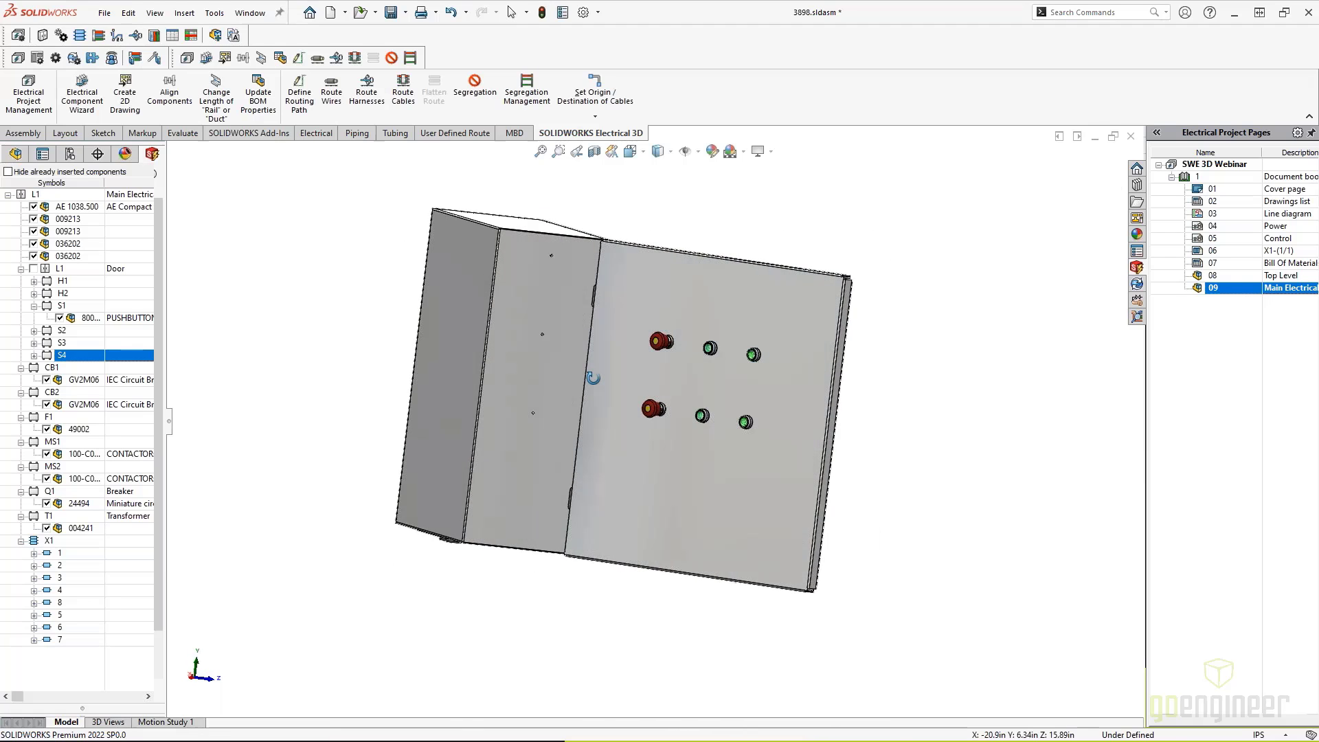
pyautogui.scroll(-6, 706, 381)
pyautogui.scroll(2, 710, 381)
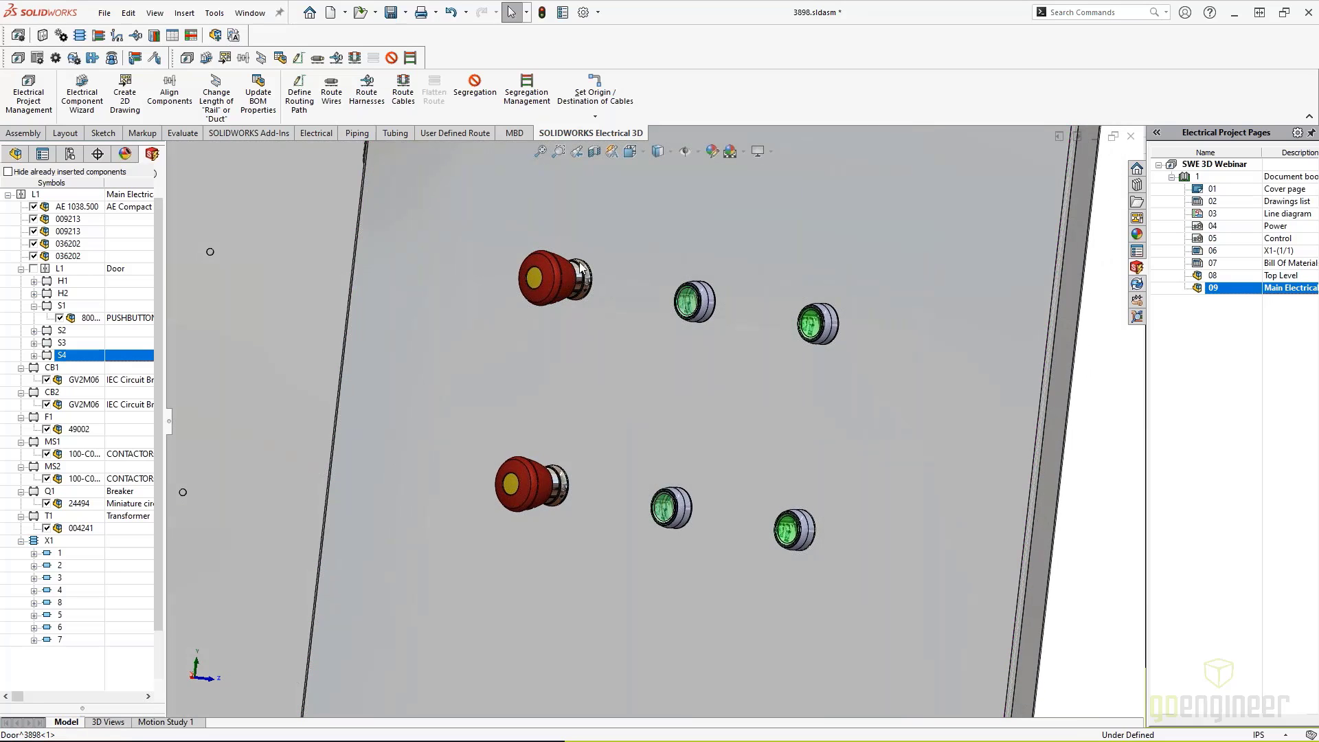
pyautogui.scroll(3, 824, 433)
pyautogui.moveTo(821, 427); pyautogui.dragTo(762, 433, button='middle')
pyautogui.scroll(-3, 771, 424)
pyautogui.scroll(5, 771, 424)
pyautogui.scroll(-6, 675, 433)
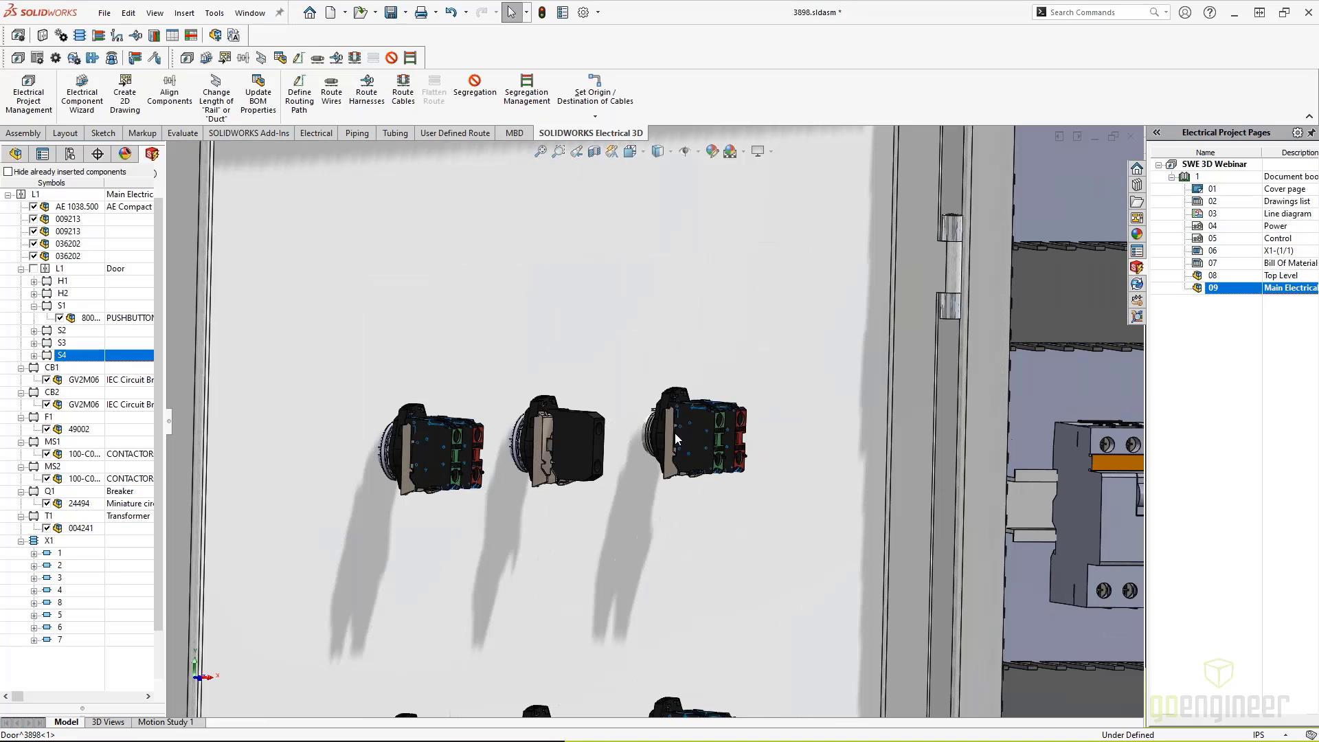
# Start a mounting-cutout smart feature from the 800f-pb-grn-1_1 pushbutton.
pyautogui.rightClick(656, 434)
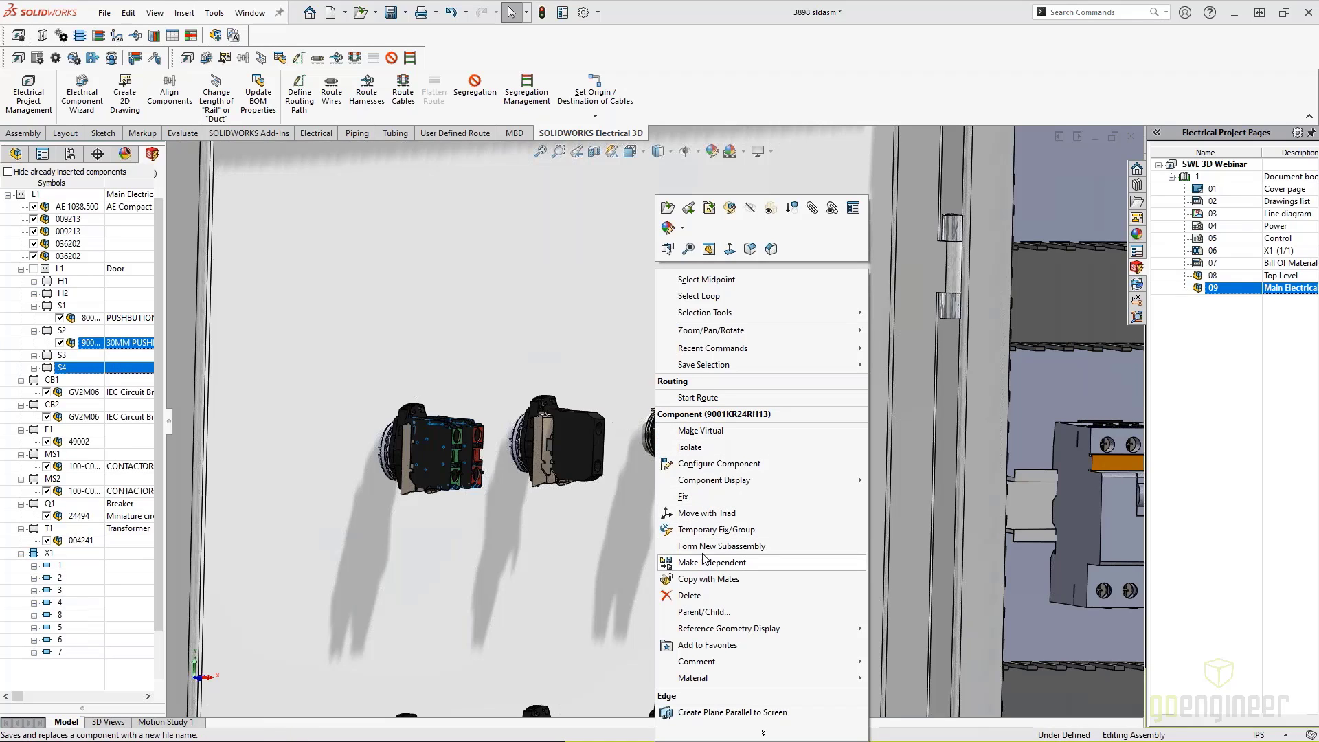
pyautogui.click(463, 424)
pyautogui.rightClick(461, 432)
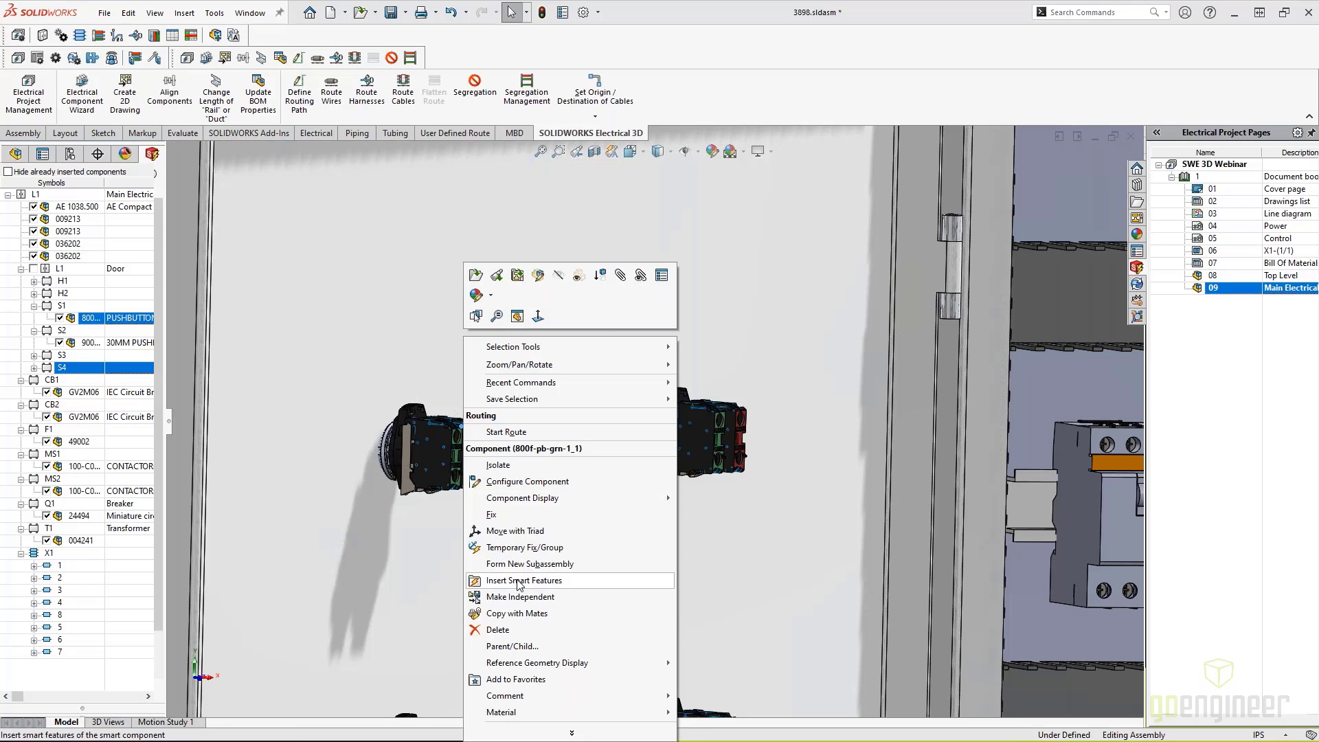
pyautogui.click(414, 472)
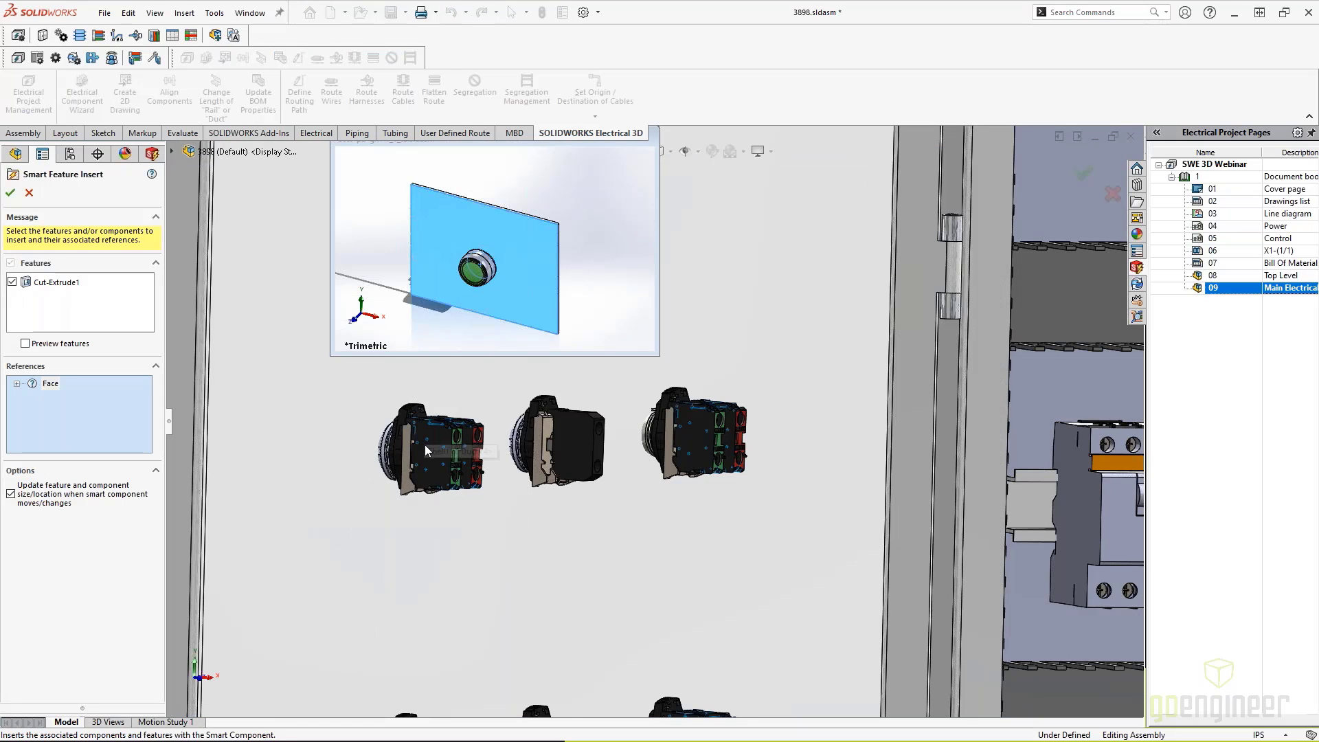
# Use the door face as reference to cut the hole, then bring up the door's options.
pyautogui.moveTo(362, 414); pyautogui.dragTo(446, 433, button='middle')
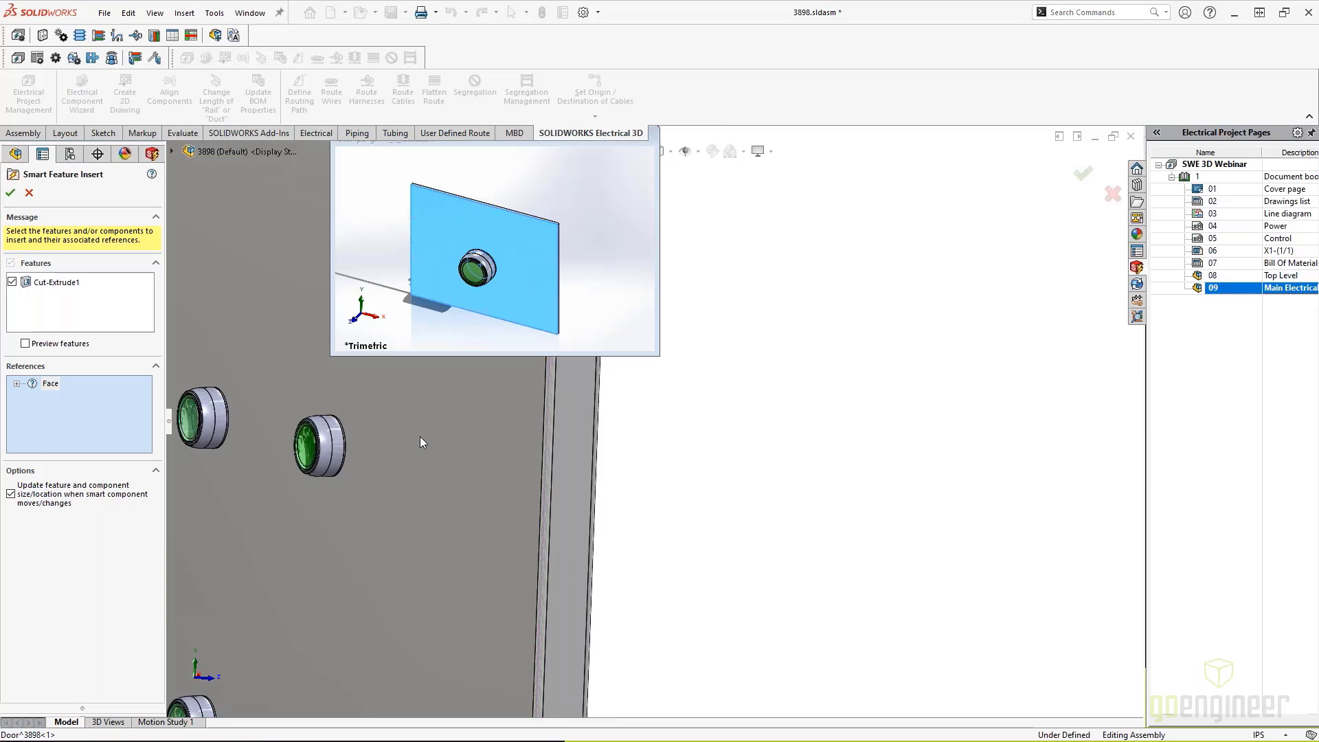
pyautogui.click(419, 435)
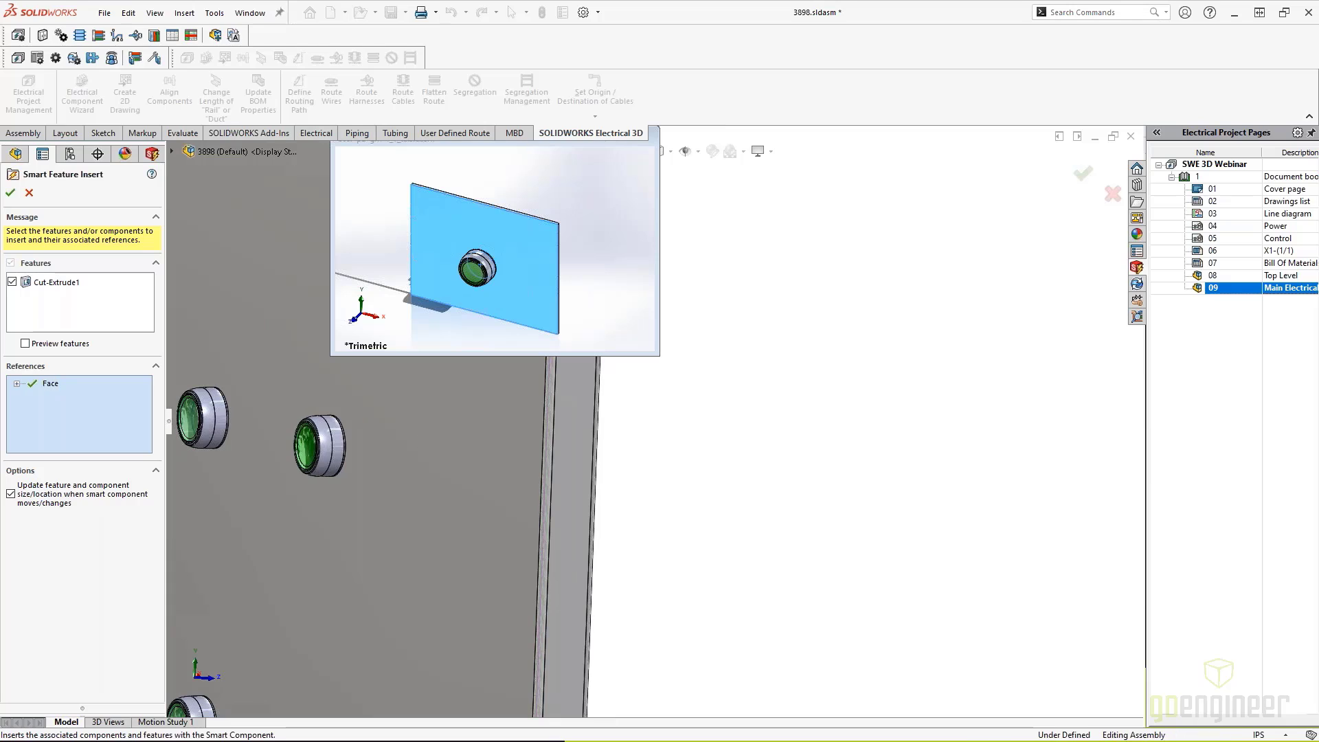
pyautogui.click(426, 437)
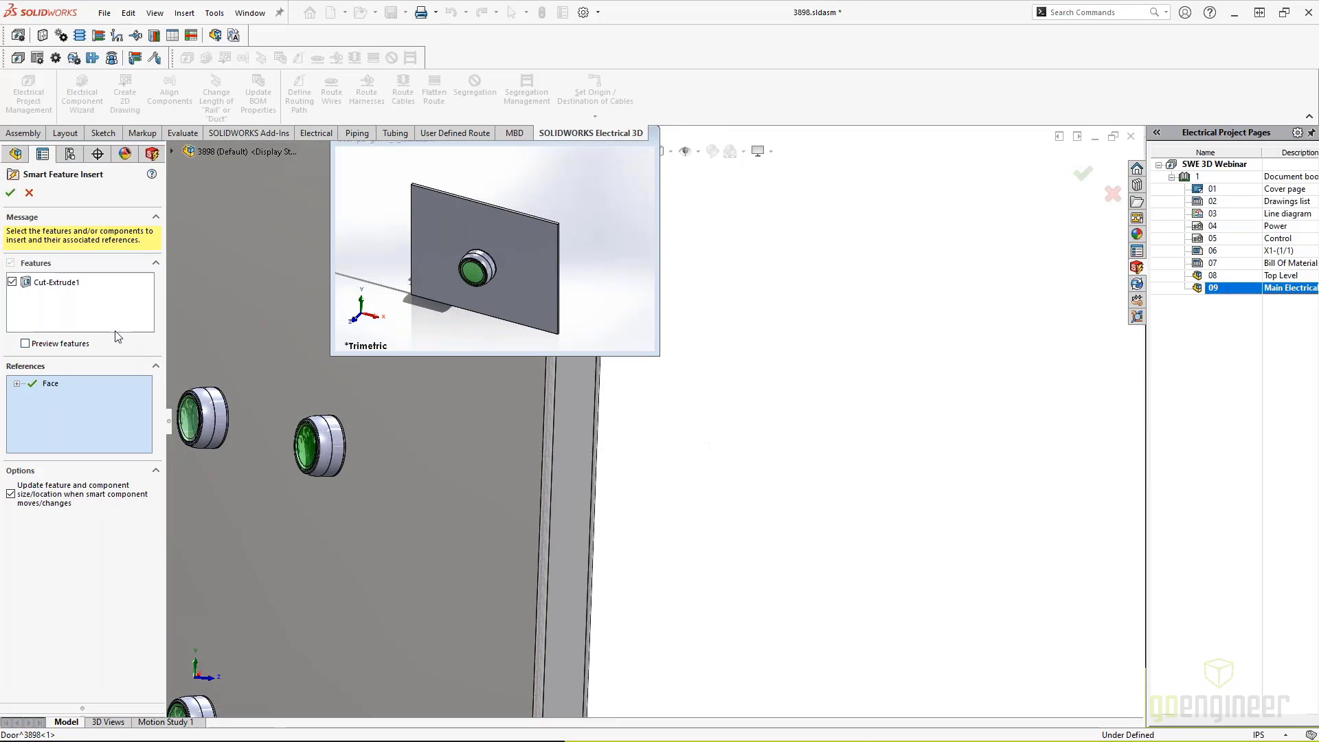
pyautogui.click(10, 192)
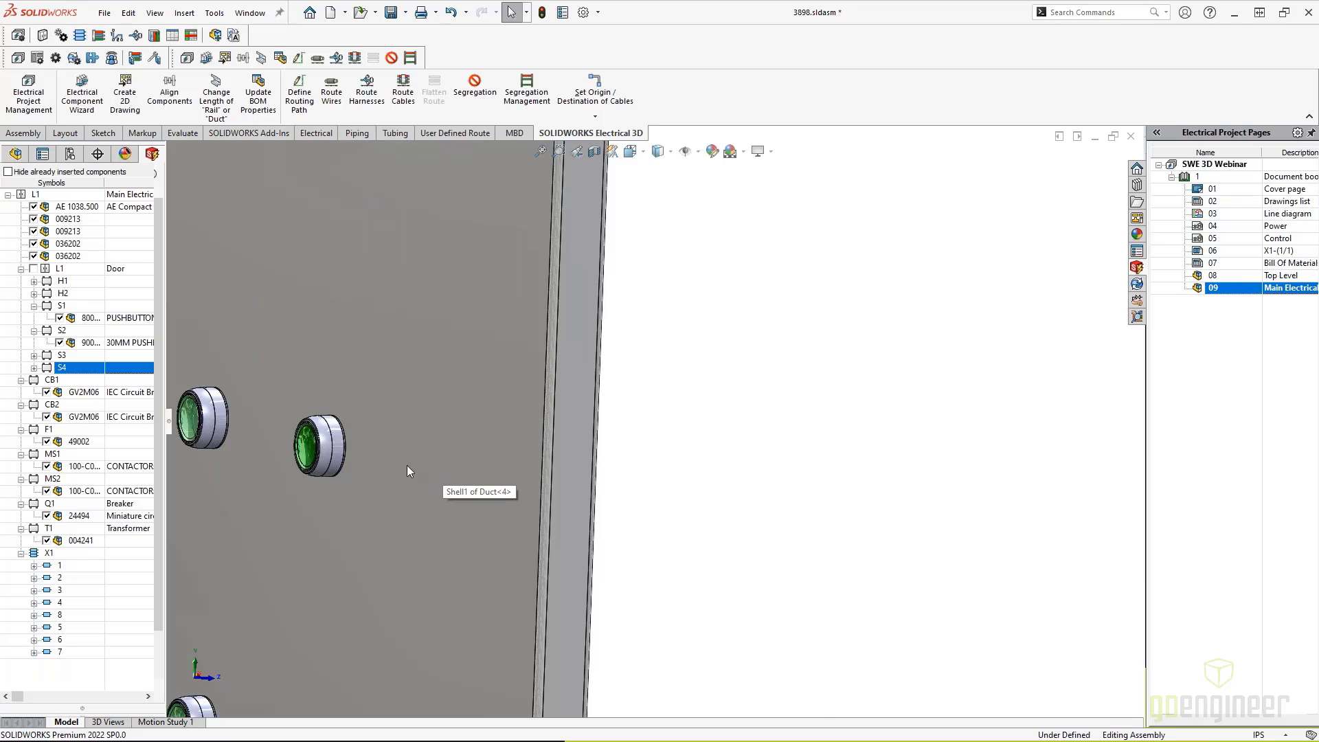
pyautogui.moveTo(407, 464); pyautogui.dragTo(472, 327, button='middle')
pyautogui.click(472, 327)
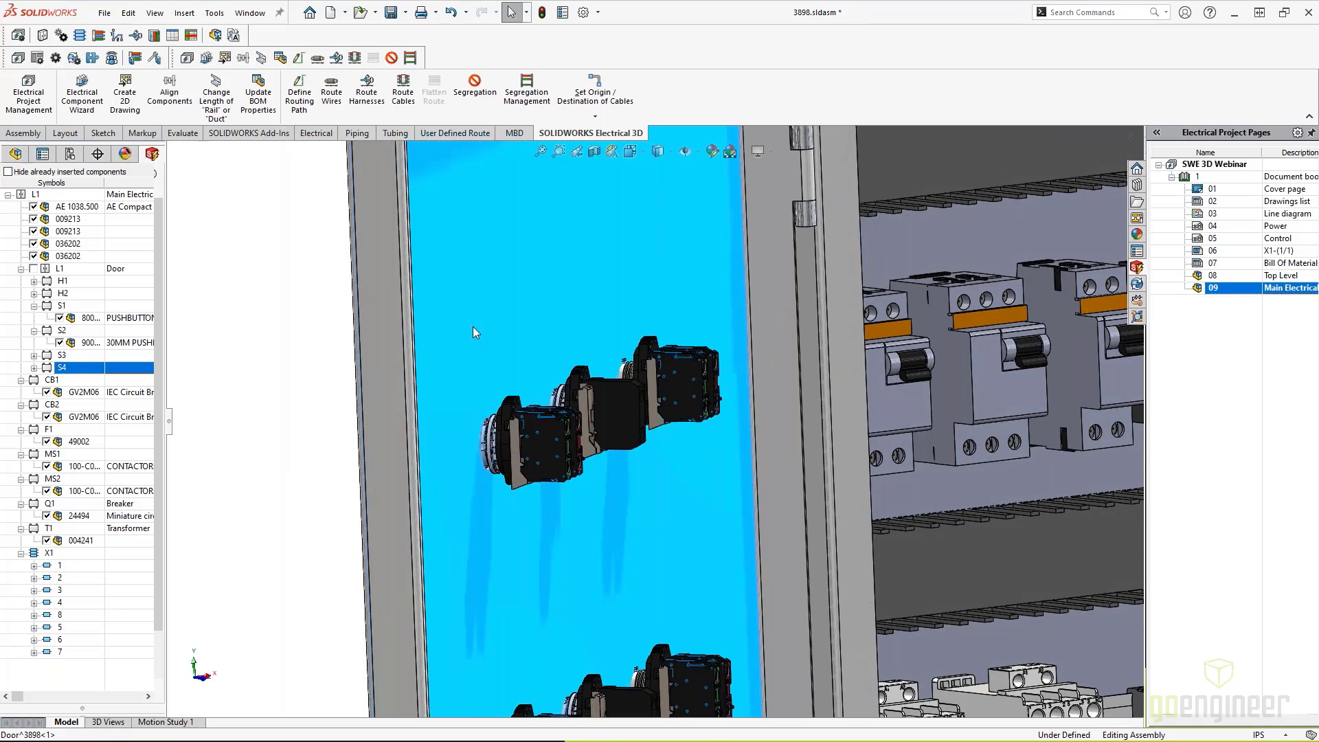
pyautogui.rightClick(472, 327)
pyautogui.click(487, 174)
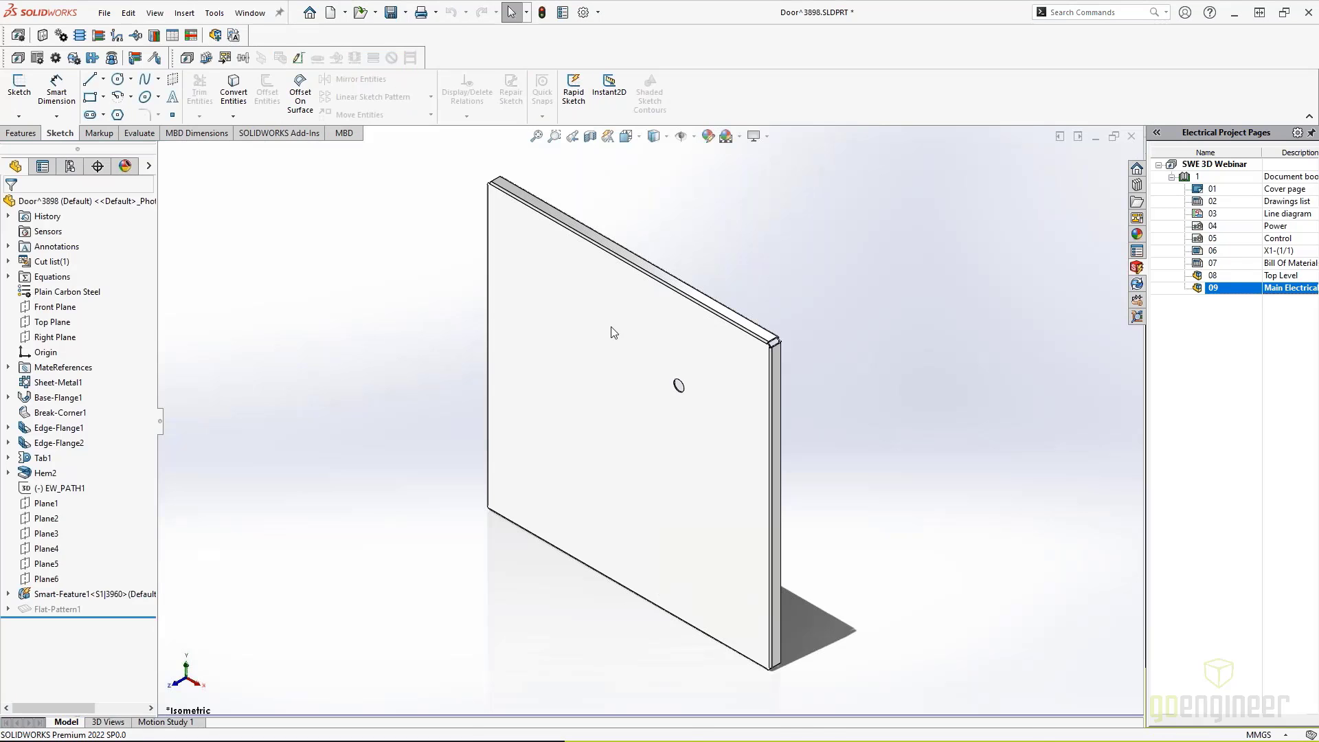
pyautogui.scroll(-5, 689, 398)
pyautogui.scroll(-3, 680, 401)
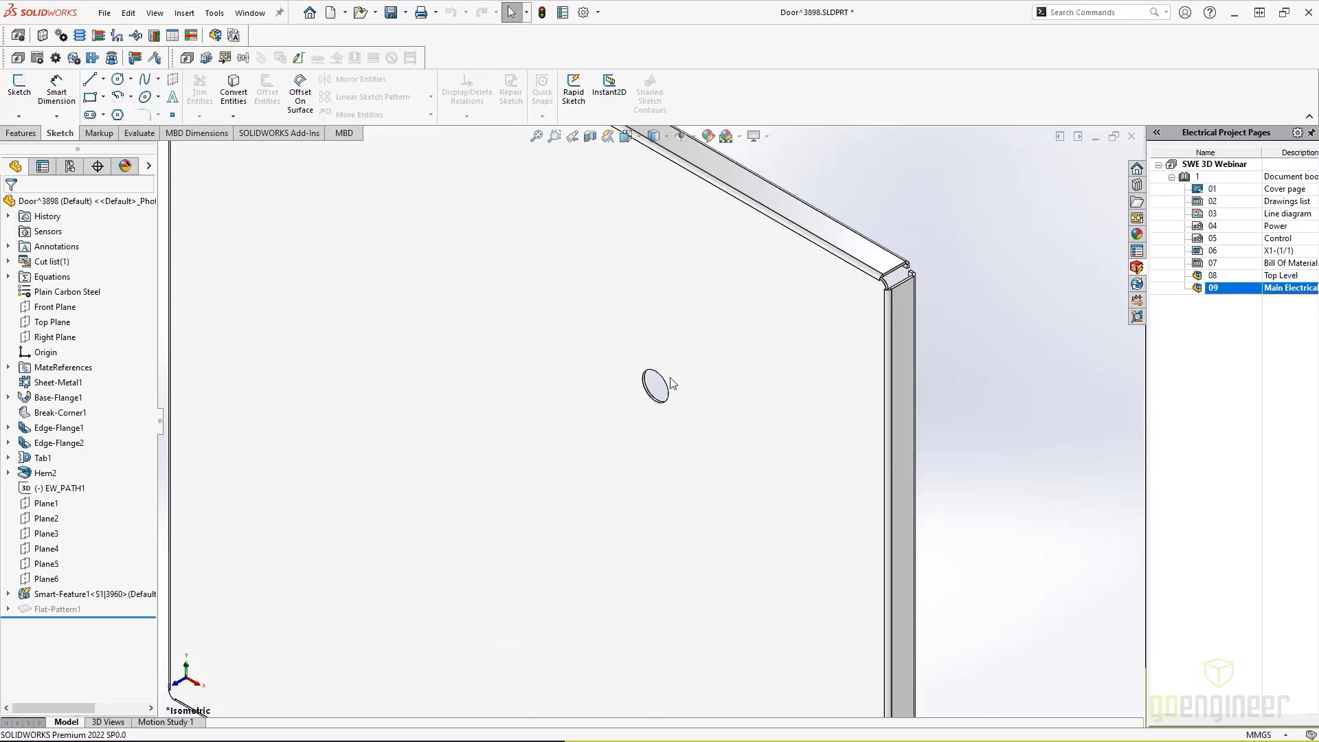
pyautogui.press('f')
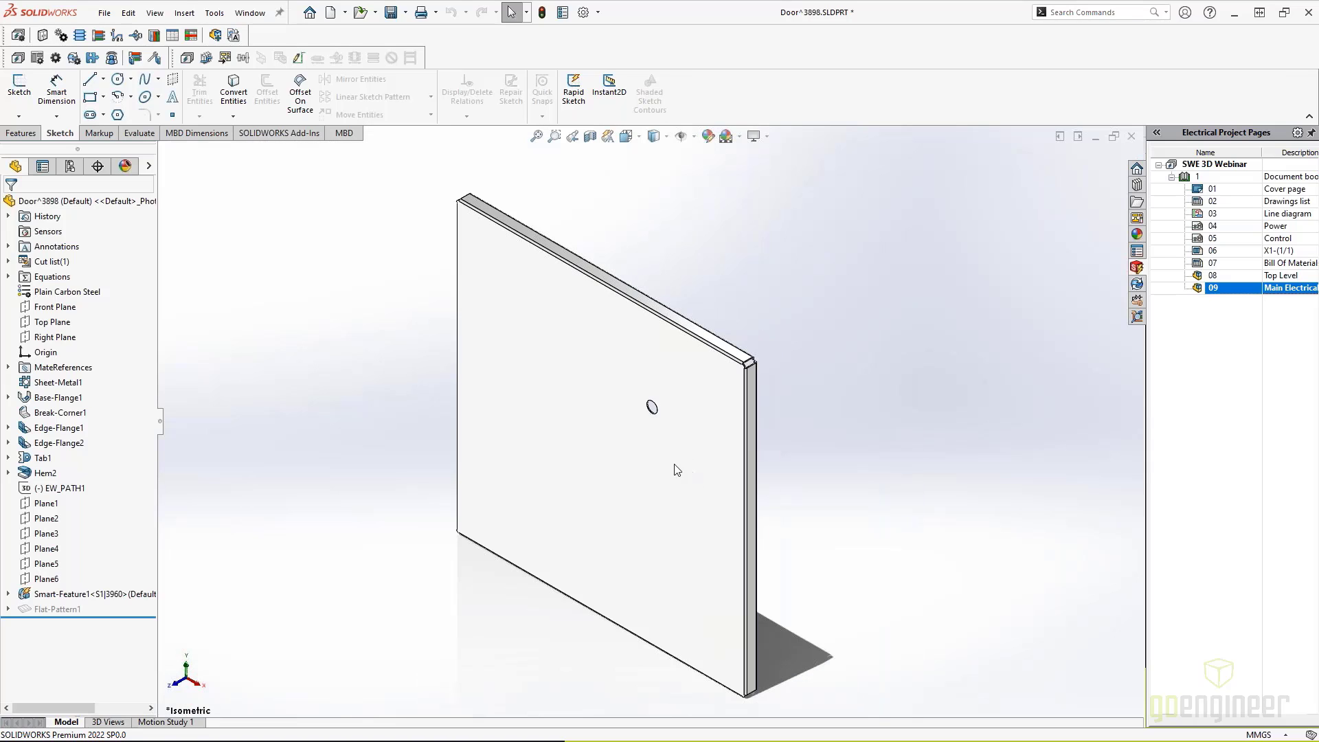
pyautogui.click(1129, 137)
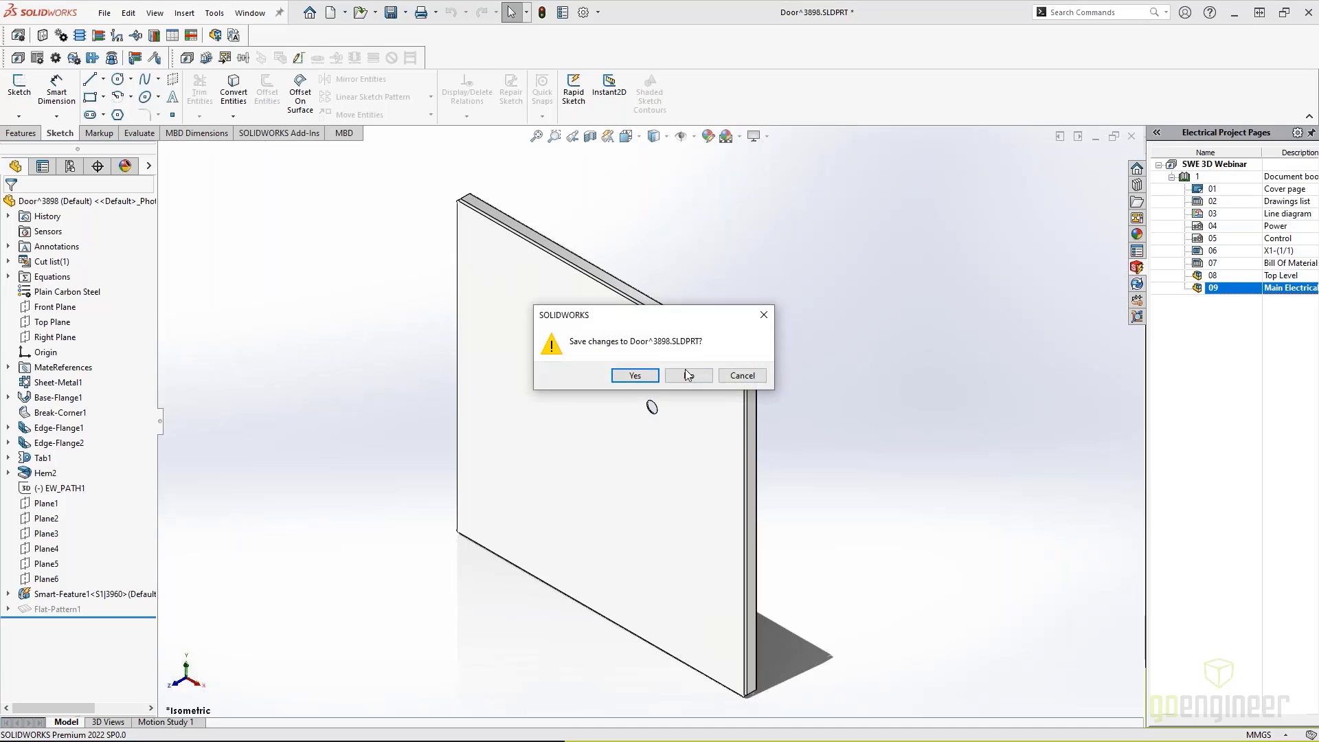
pyautogui.click(685, 375)
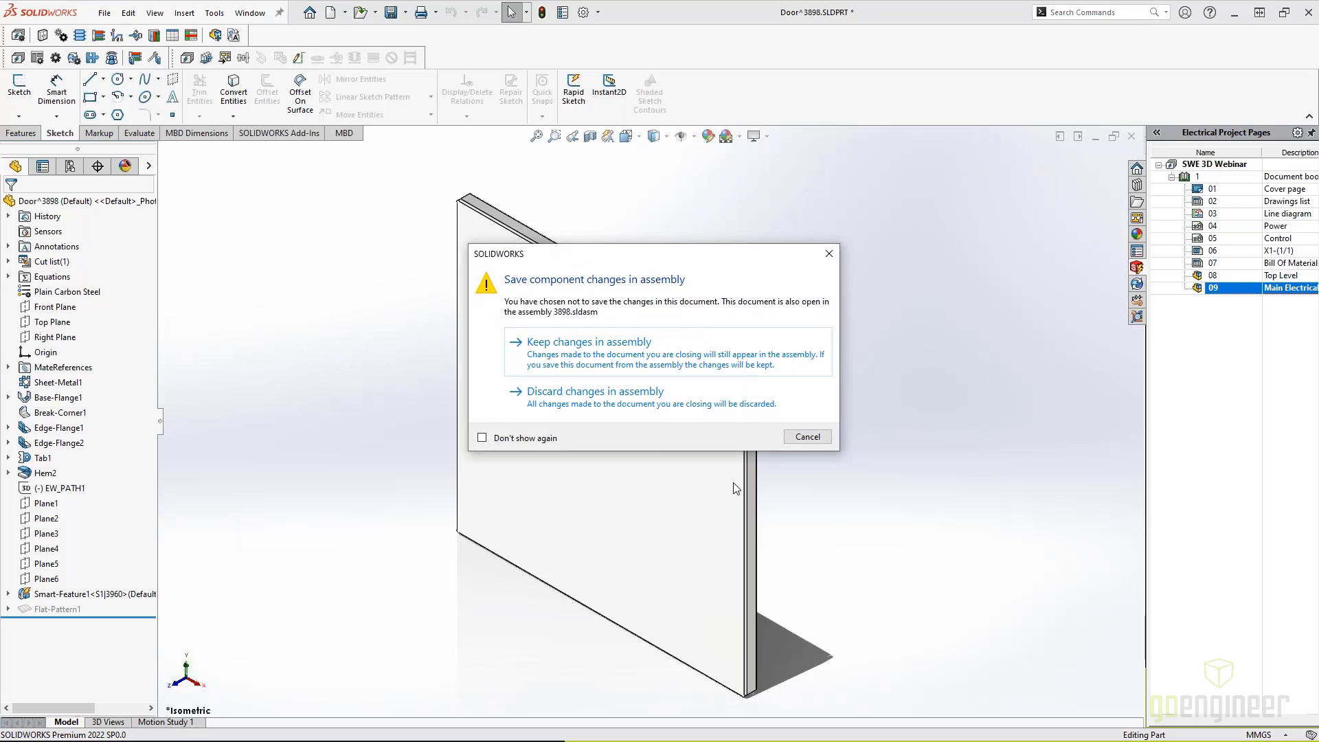
pyautogui.click(639, 396)
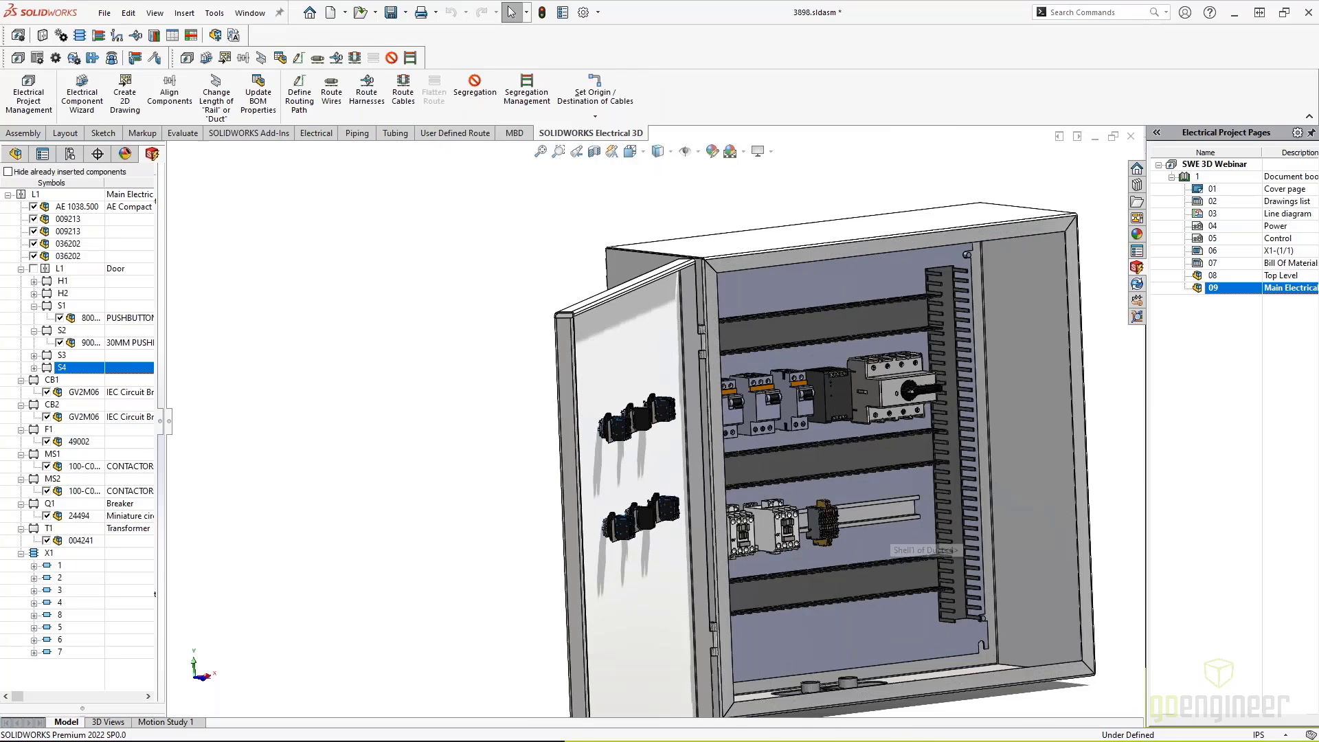
pyautogui.moveTo(892, 549); pyautogui.dragTo(862, 498, button='middle')
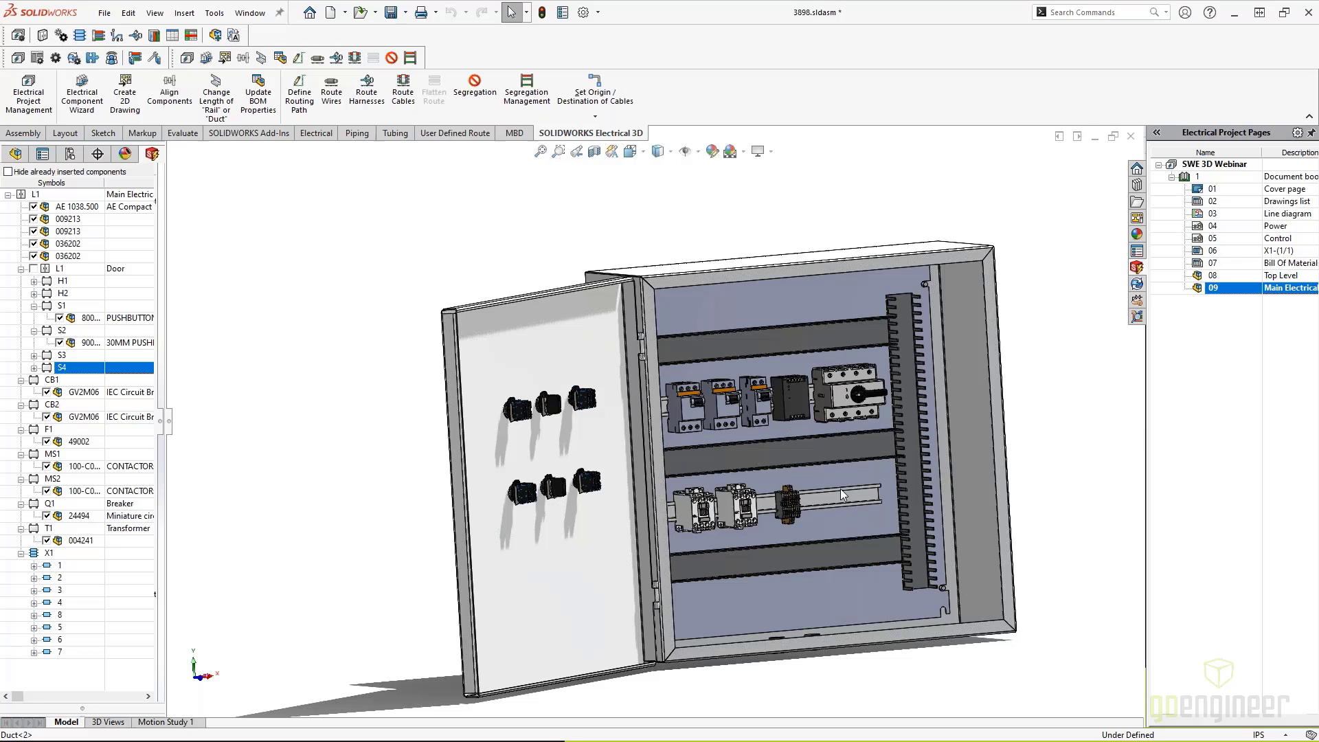
pyautogui.scroll(5, 840, 500)
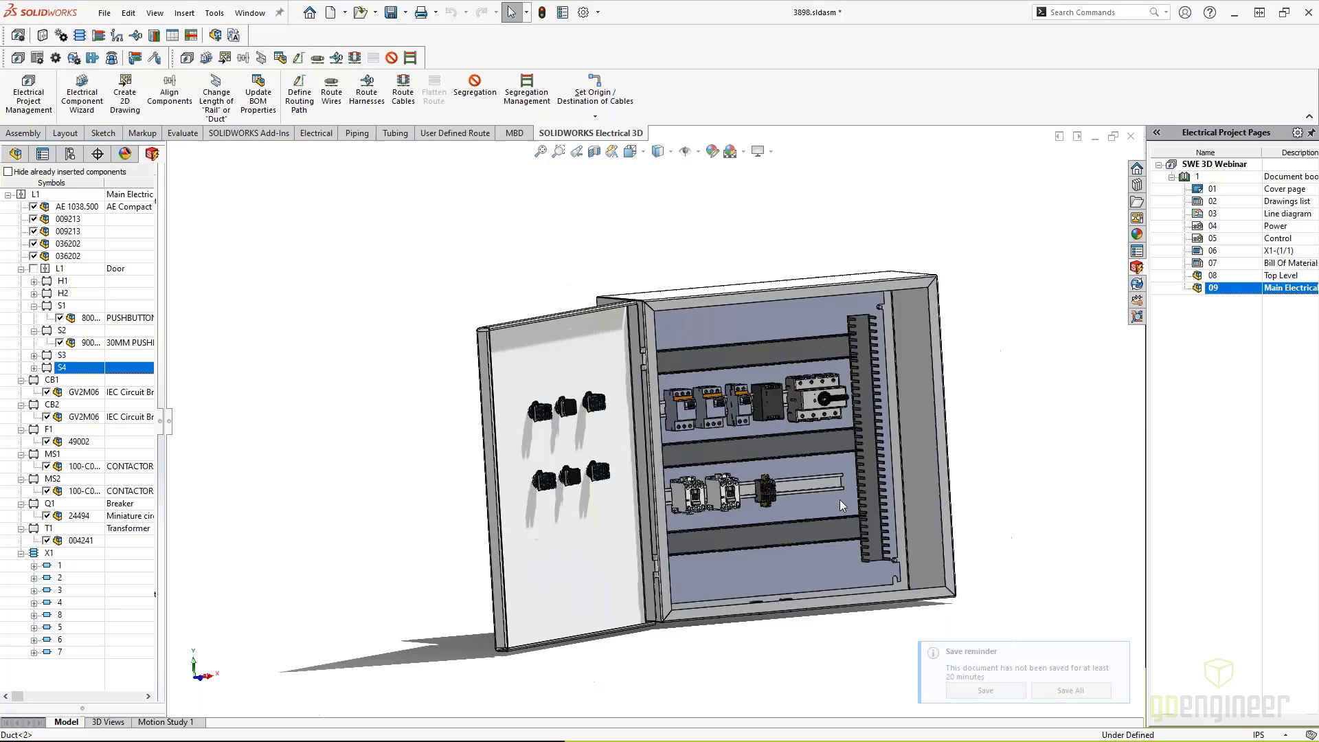
pyautogui.moveTo(785, 493); pyautogui.dragTo(790, 499, button='middle')
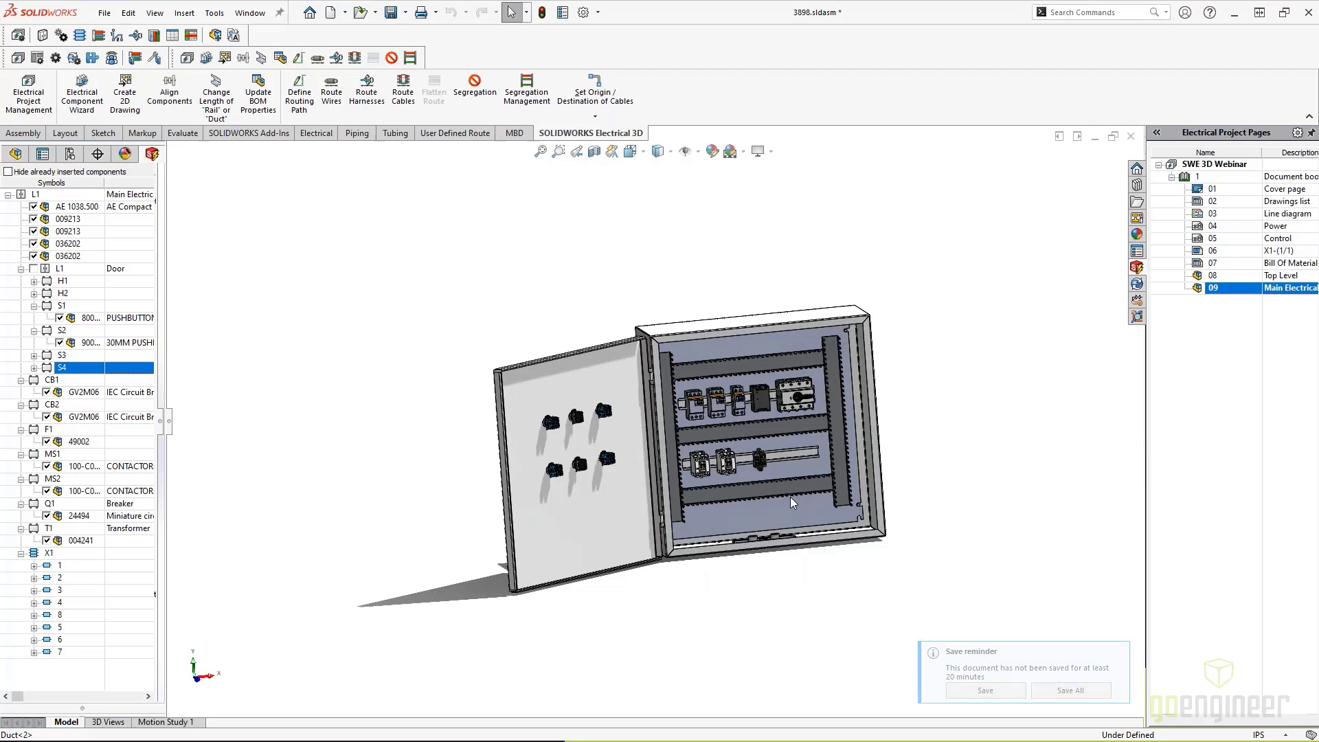
pyautogui.moveTo(789, 497); pyautogui.dragTo(748, 473, button='middle')
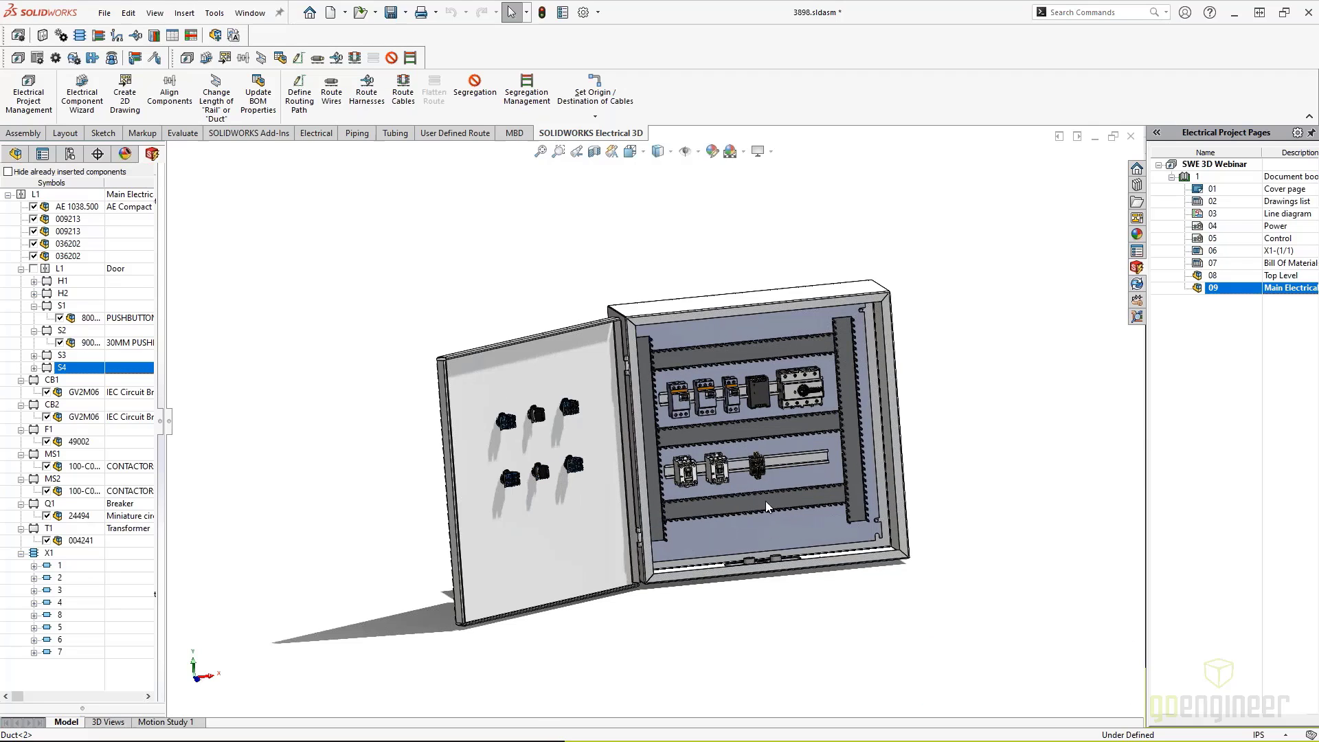
pyautogui.hotkey('ctrl', '7')
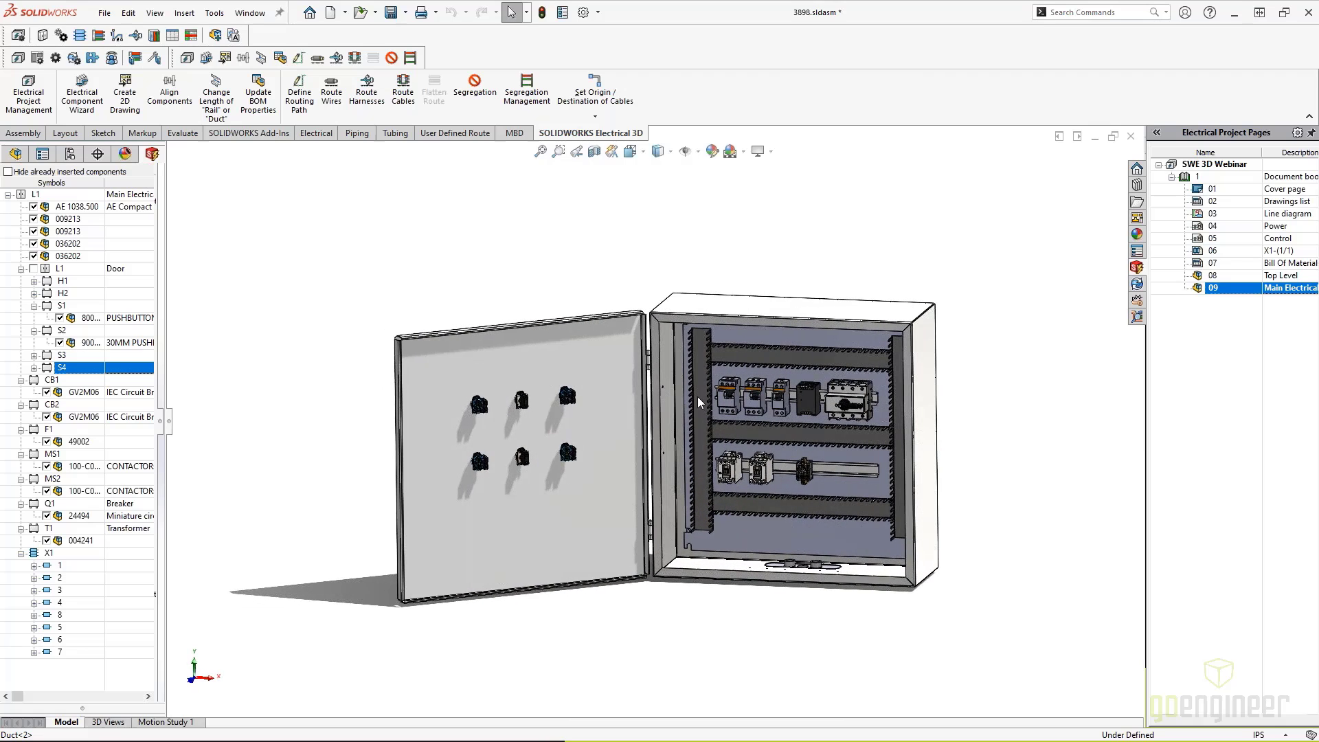
pyautogui.scroll(2, 708, 426)
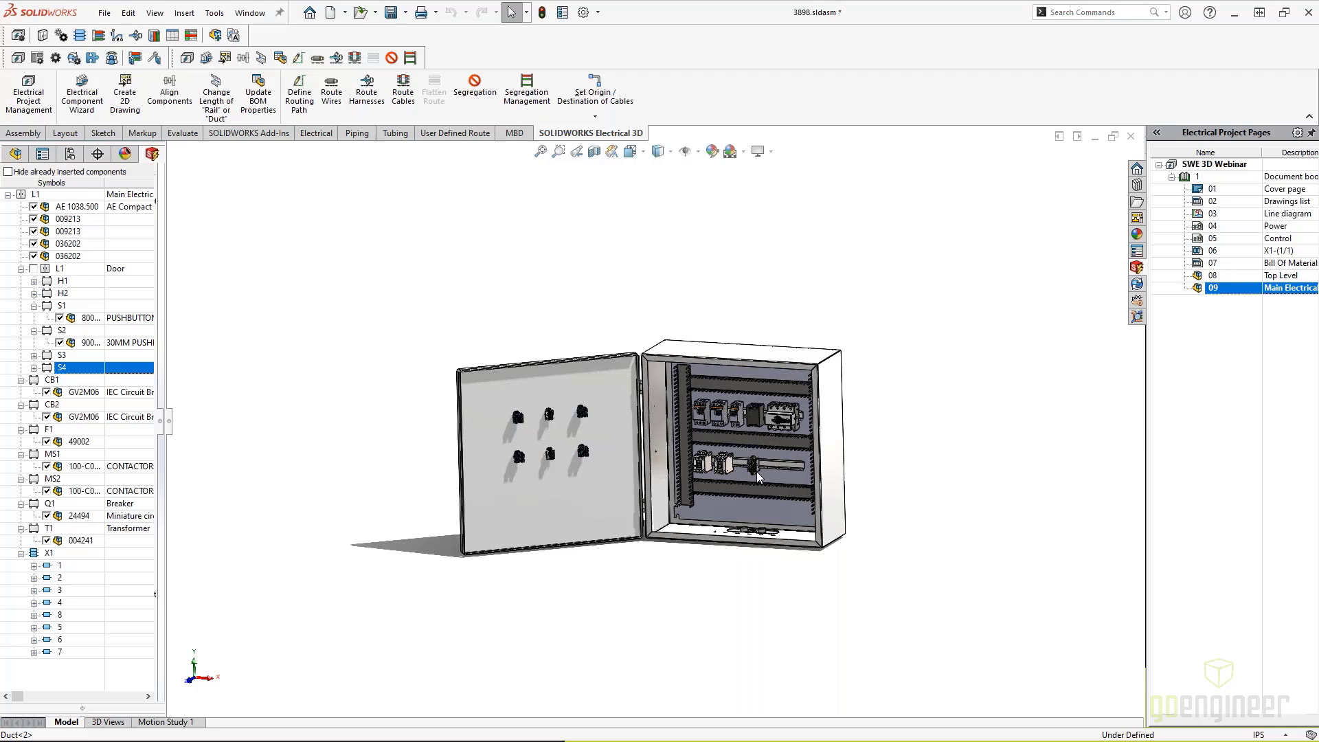
# Open the FeatureManager tree and select the cabinet's EW_PATH1 route sketch.
pyautogui.click(15, 153)
pyautogui.scroll(-5, 168, 555)
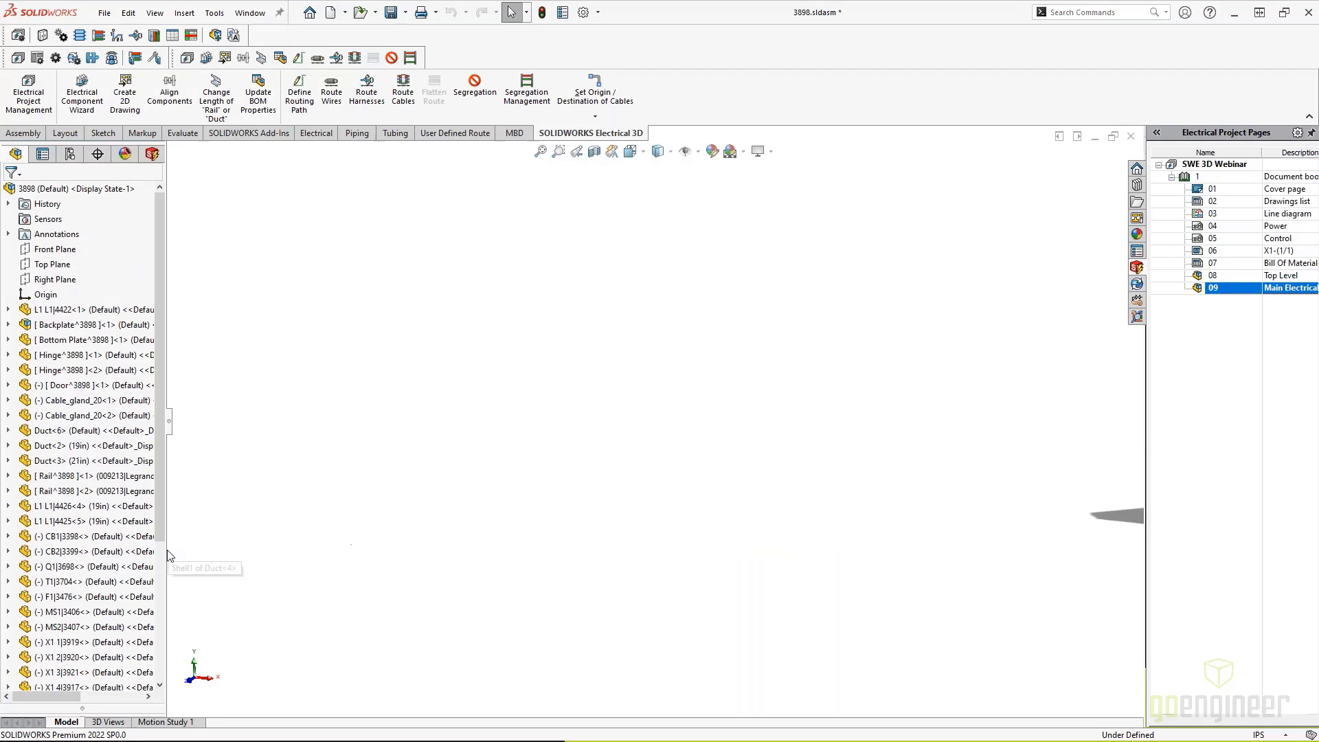
pyautogui.scroll(-4, 164, 555)
pyautogui.scroll(6, 965, 315)
pyautogui.scroll(-3, 841, 443)
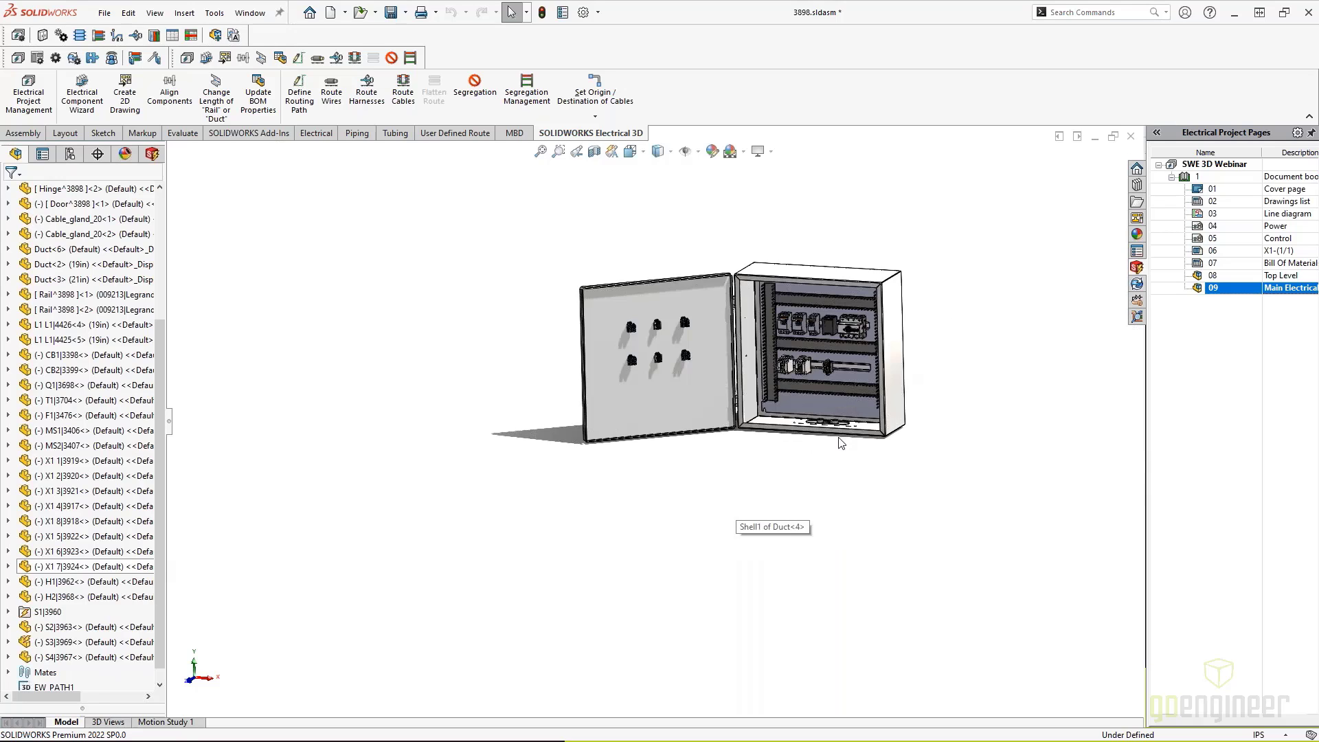
pyautogui.scroll(-2, 841, 443)
pyautogui.scroll(-1, 41, 590)
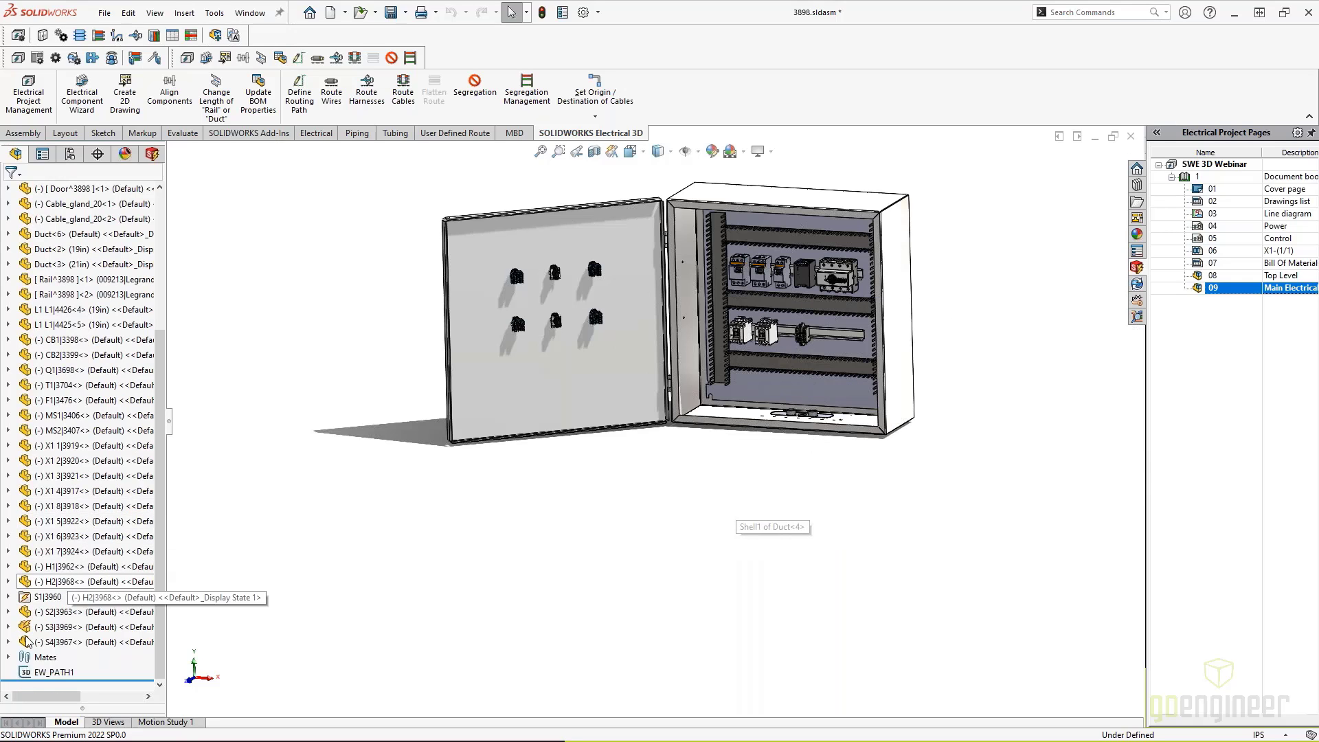
pyautogui.click(39, 673)
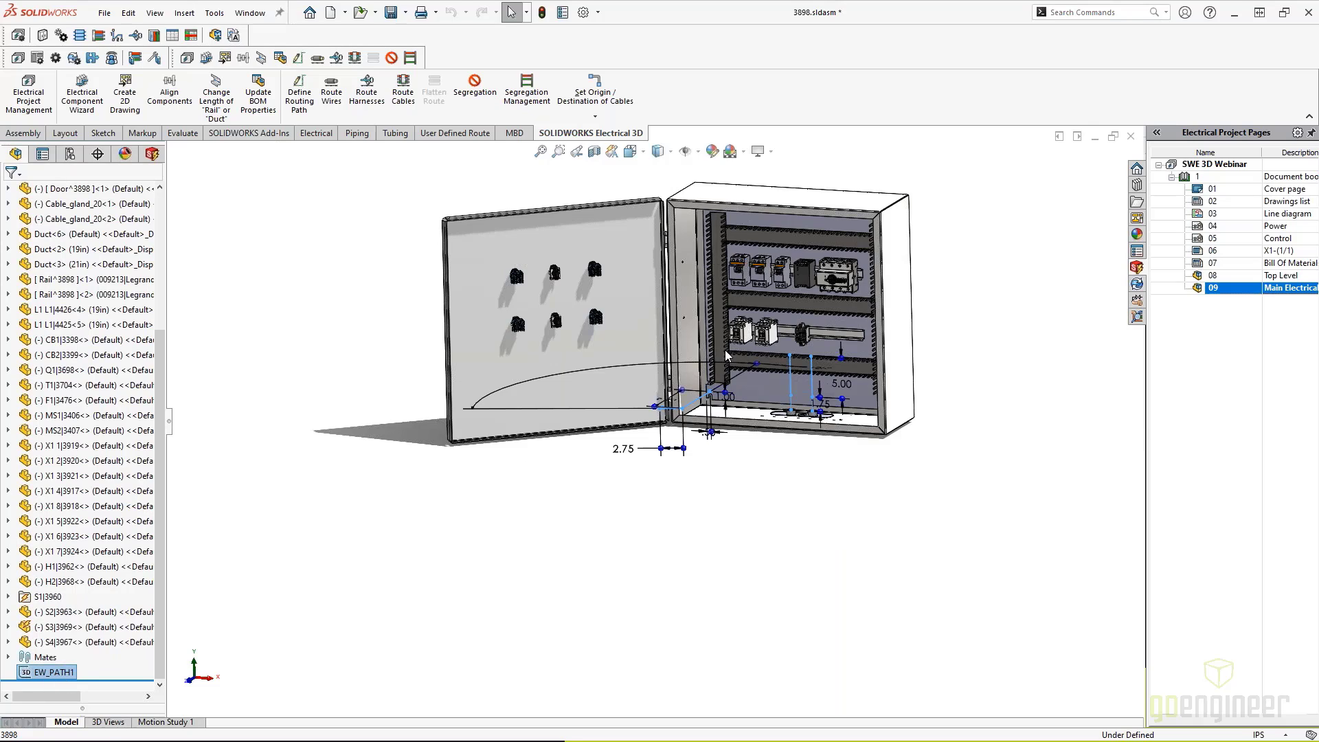
# Expand Door^3898, select its EW_PATH1 path and zoom to fit.
pyautogui.scroll(-5, 706, 397)
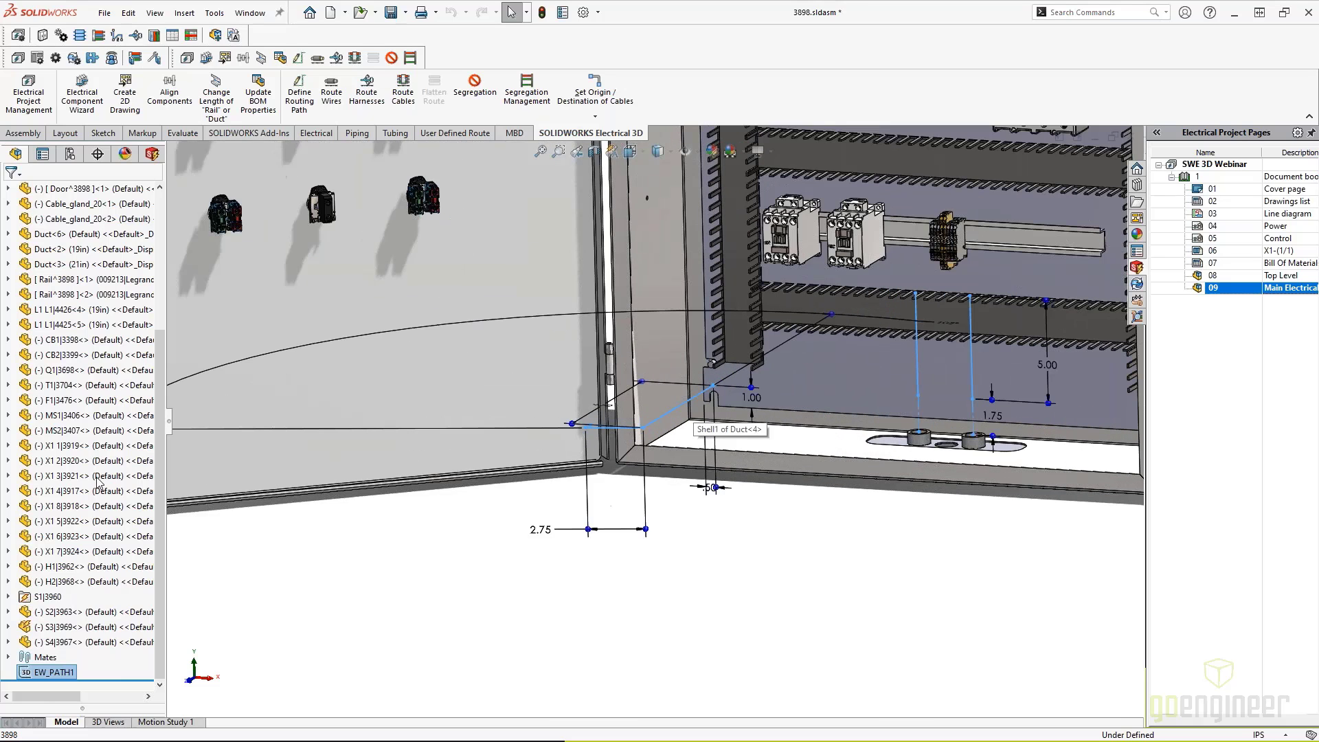
pyautogui.scroll(5, 82, 467)
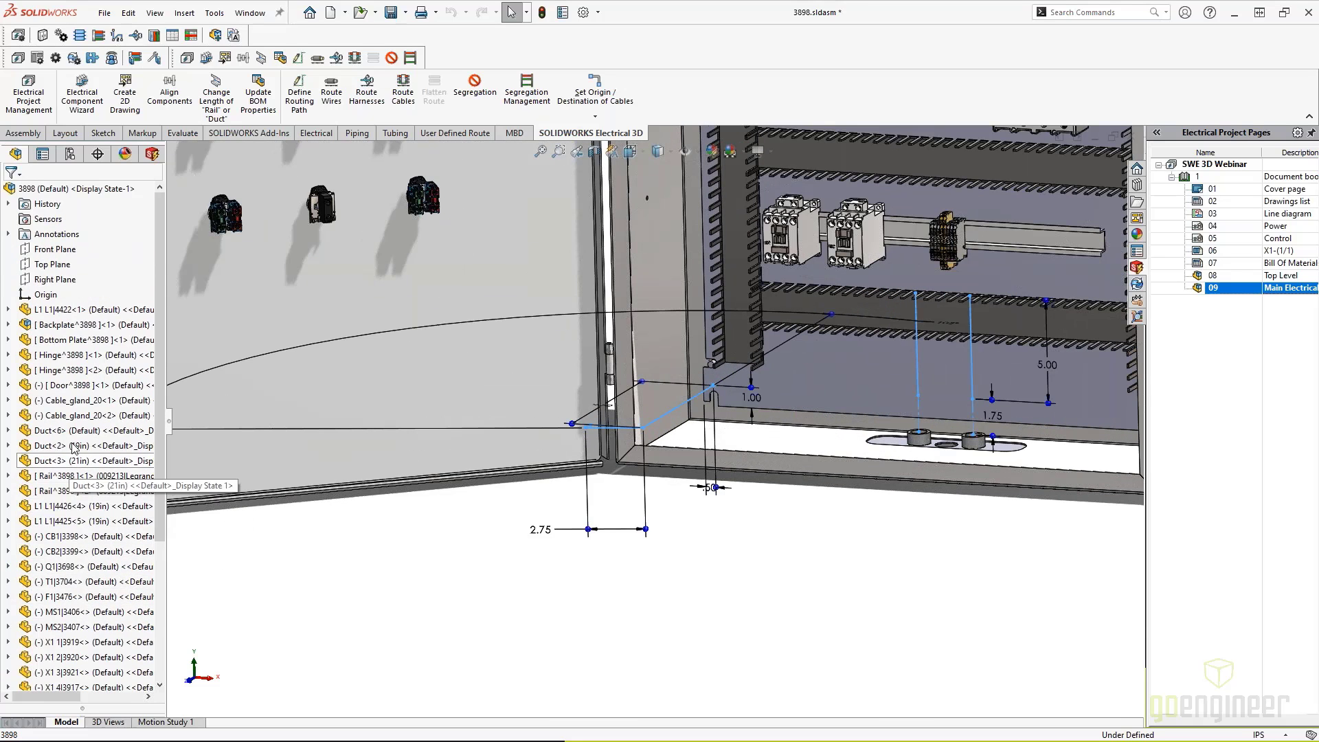
pyautogui.scroll(-2, 42, 480)
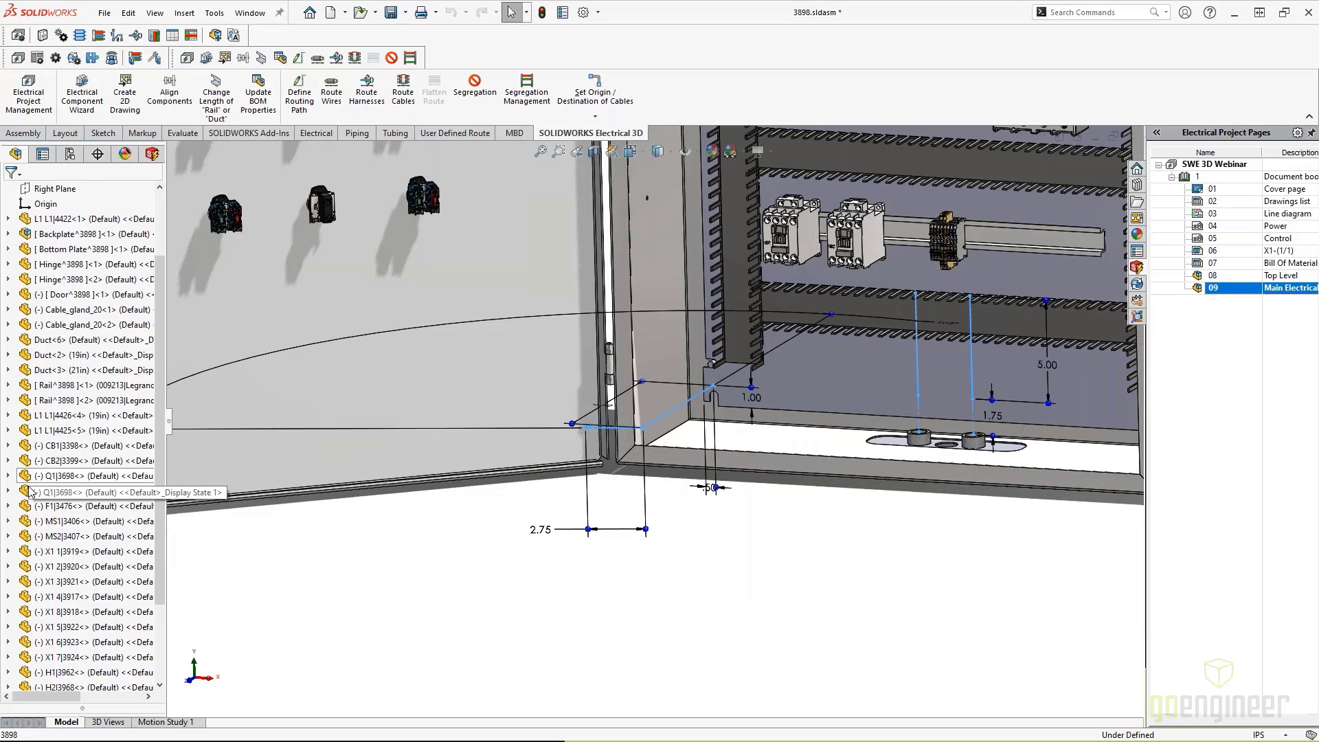
pyautogui.scroll(-3, 34, 509)
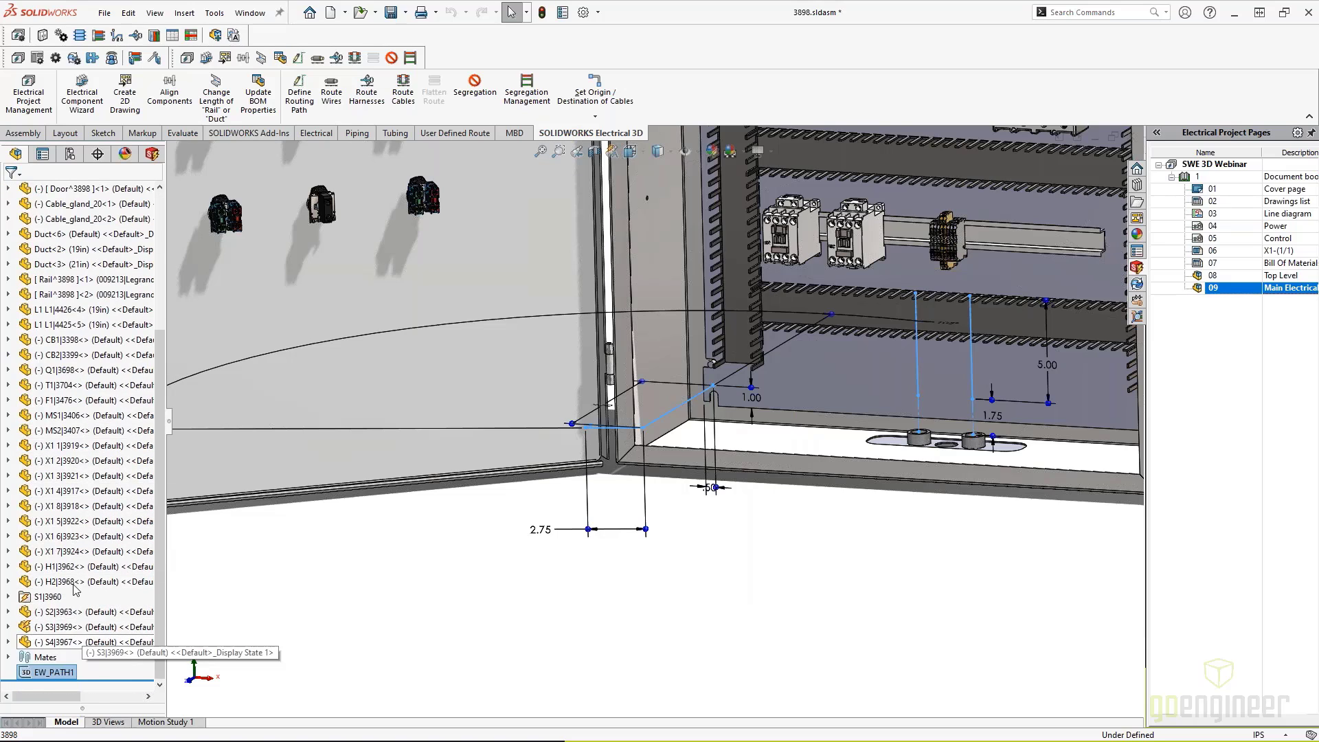
pyautogui.scroll(5, 62, 522)
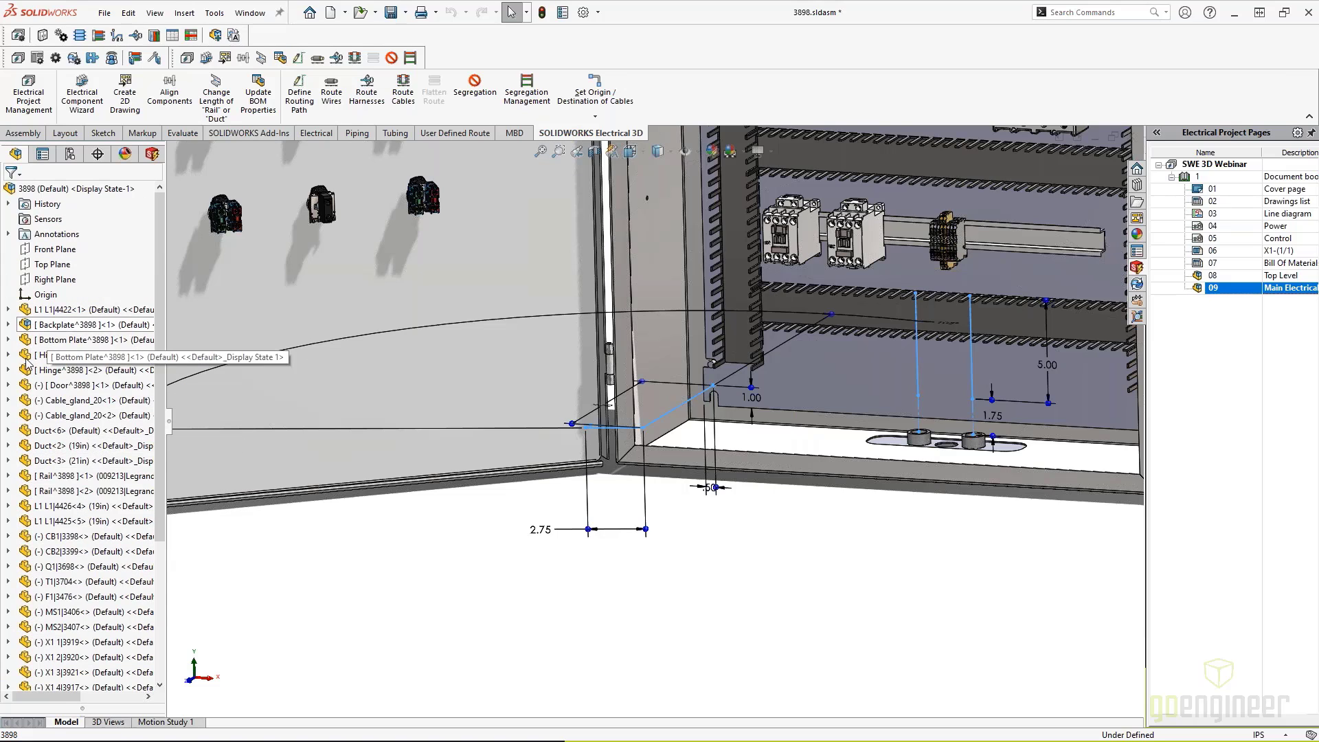
pyautogui.click(8, 384)
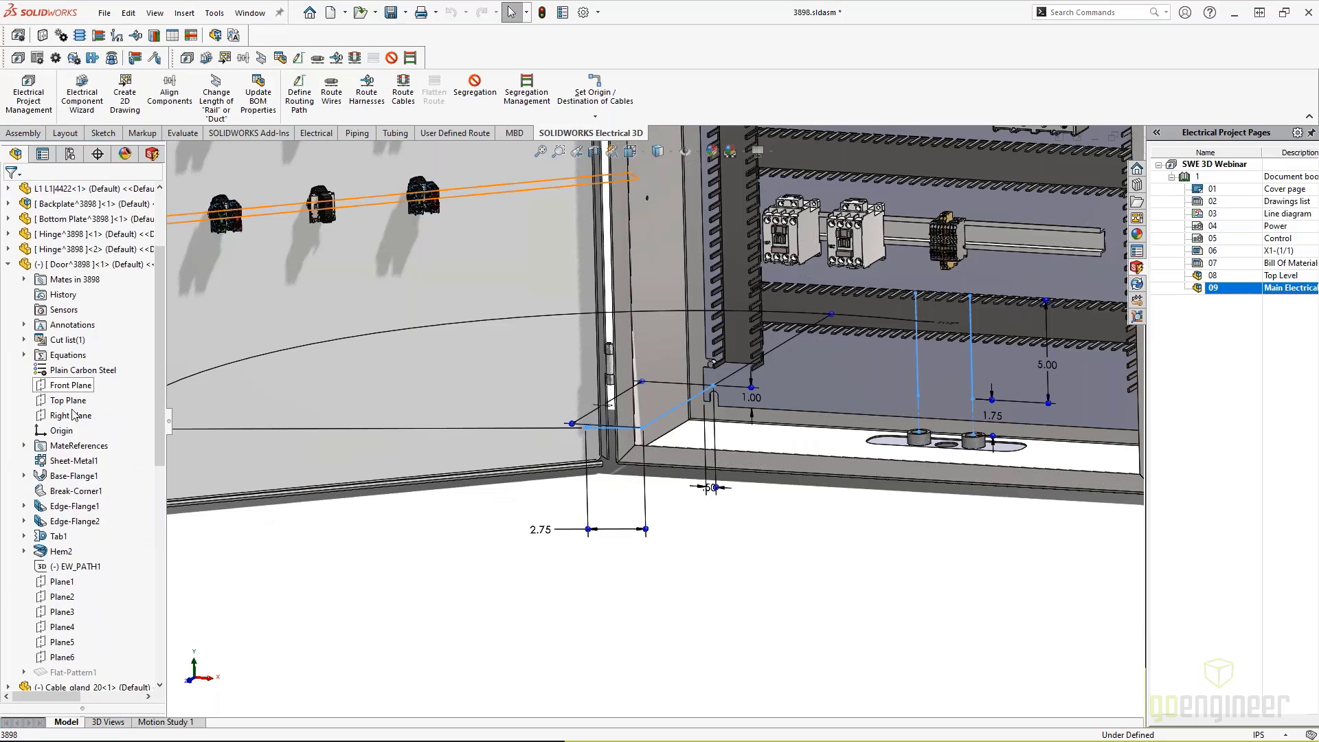
pyautogui.click(74, 566)
pyautogui.press('f')
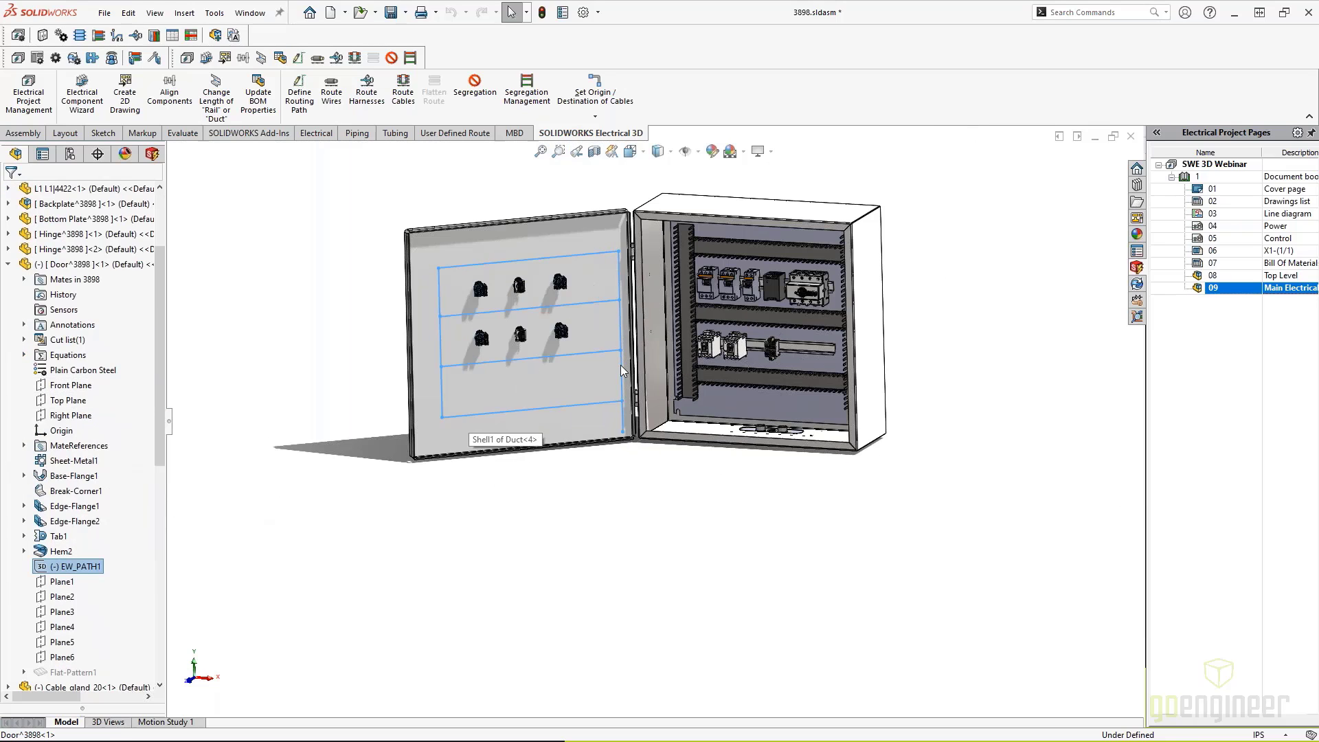
pyautogui.moveTo(620, 370); pyautogui.dragTo(596, 366, button='middle')
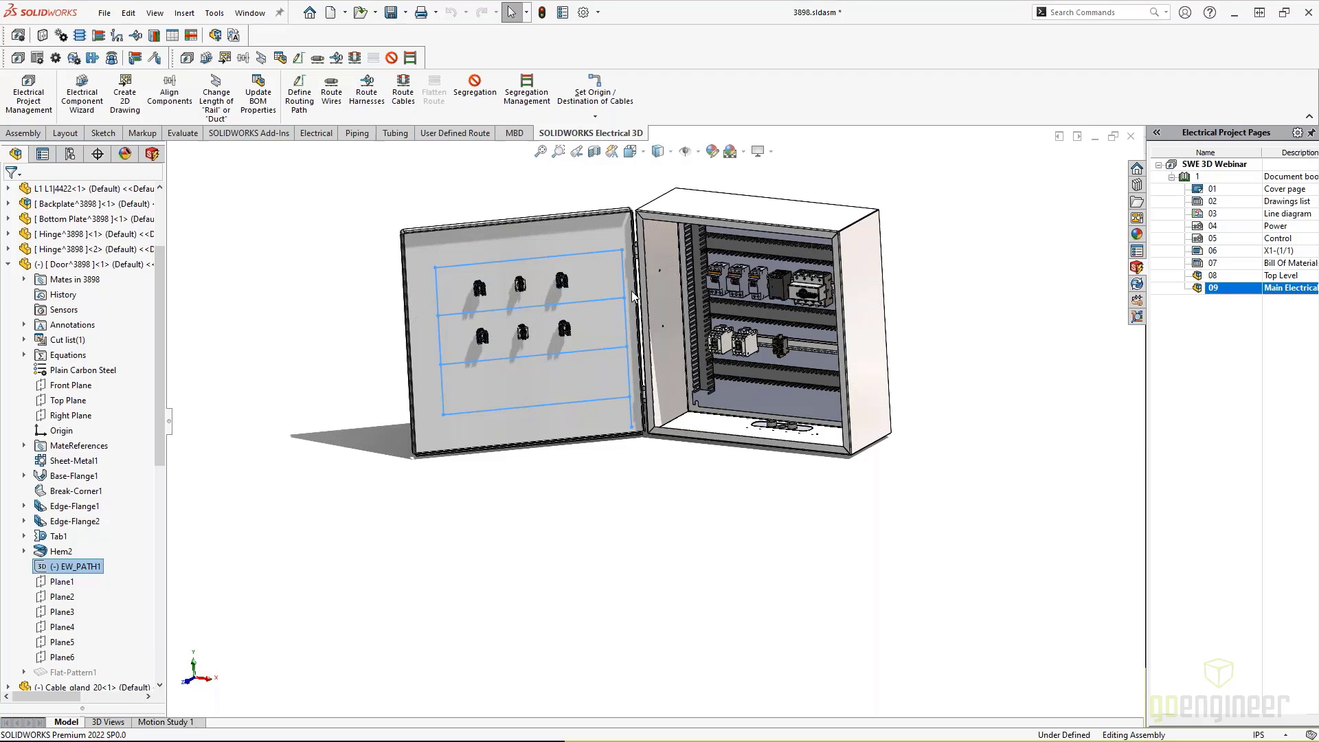
pyautogui.scroll(-6, 876, 419)
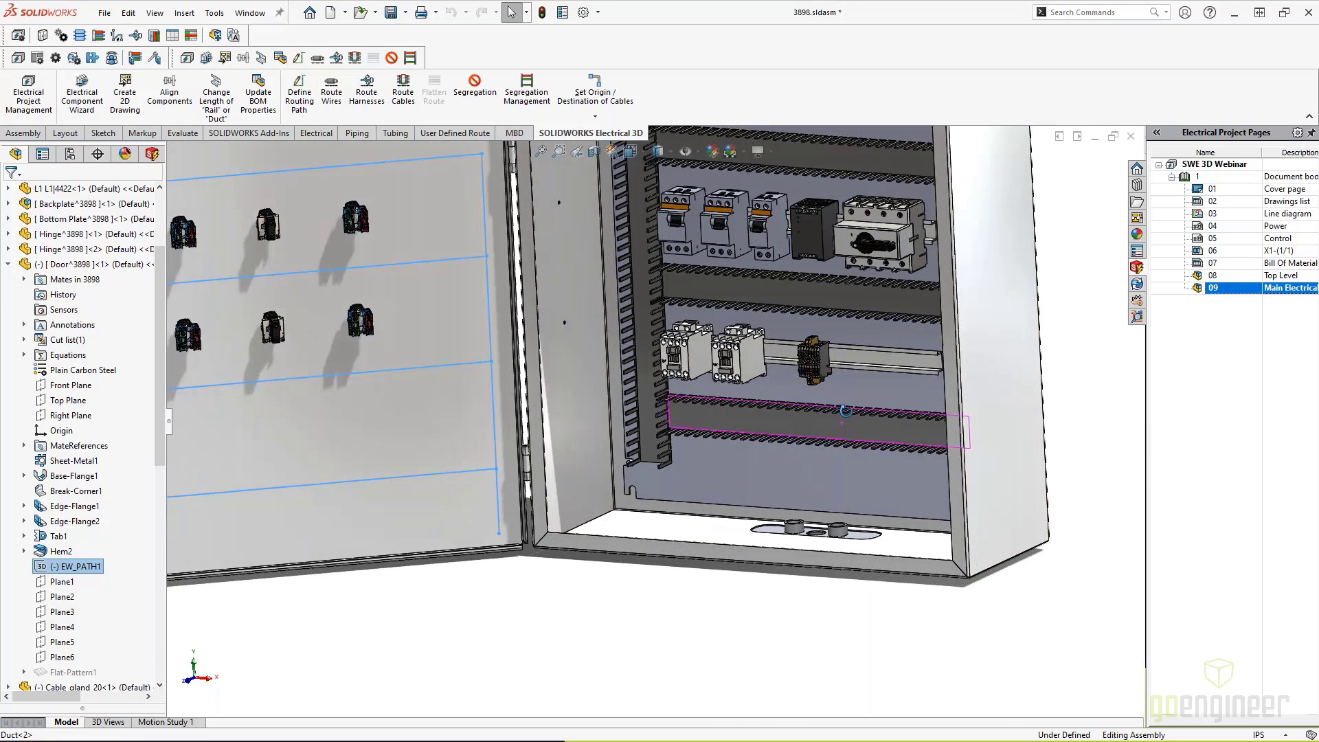
pyautogui.scroll(3, 566, 299)
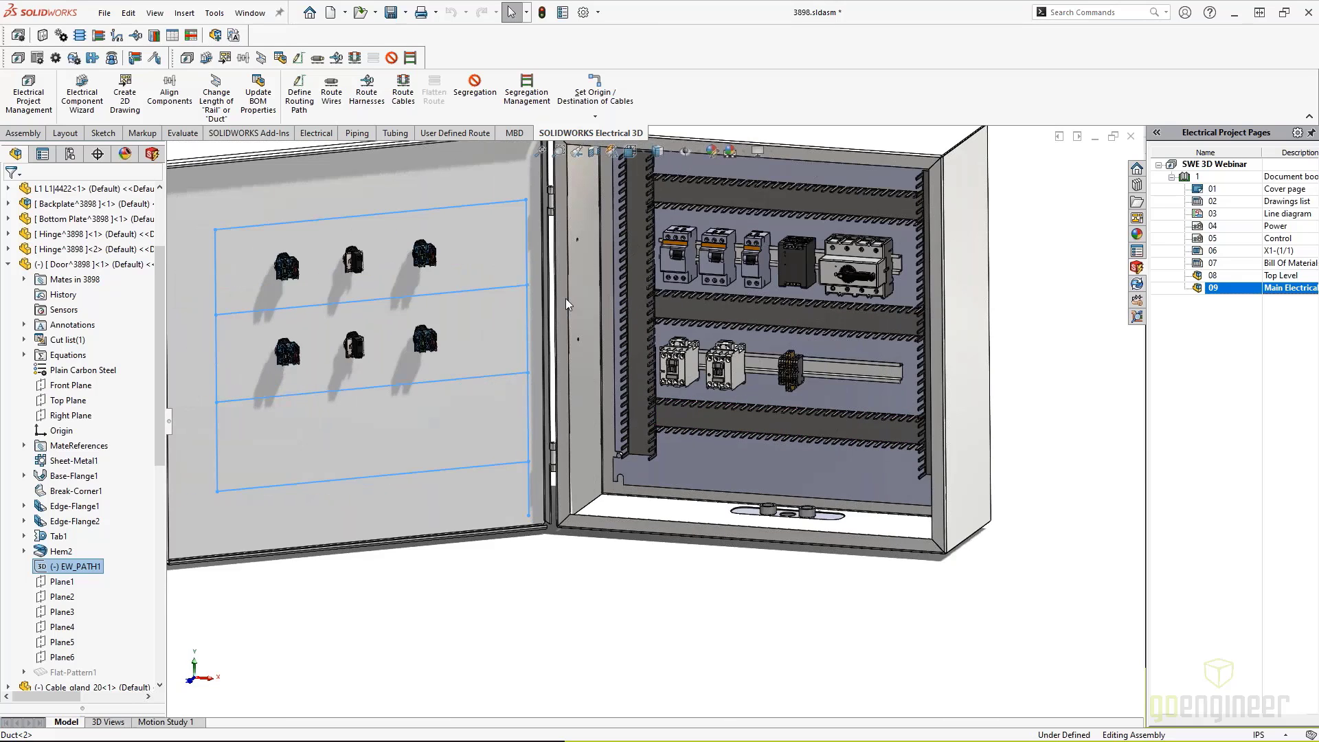
# Open Duct.SLDPRT, select its EW_AXIS routing line, then close the part to return to 3898.sldasm.
pyautogui.rightClick(786, 315)
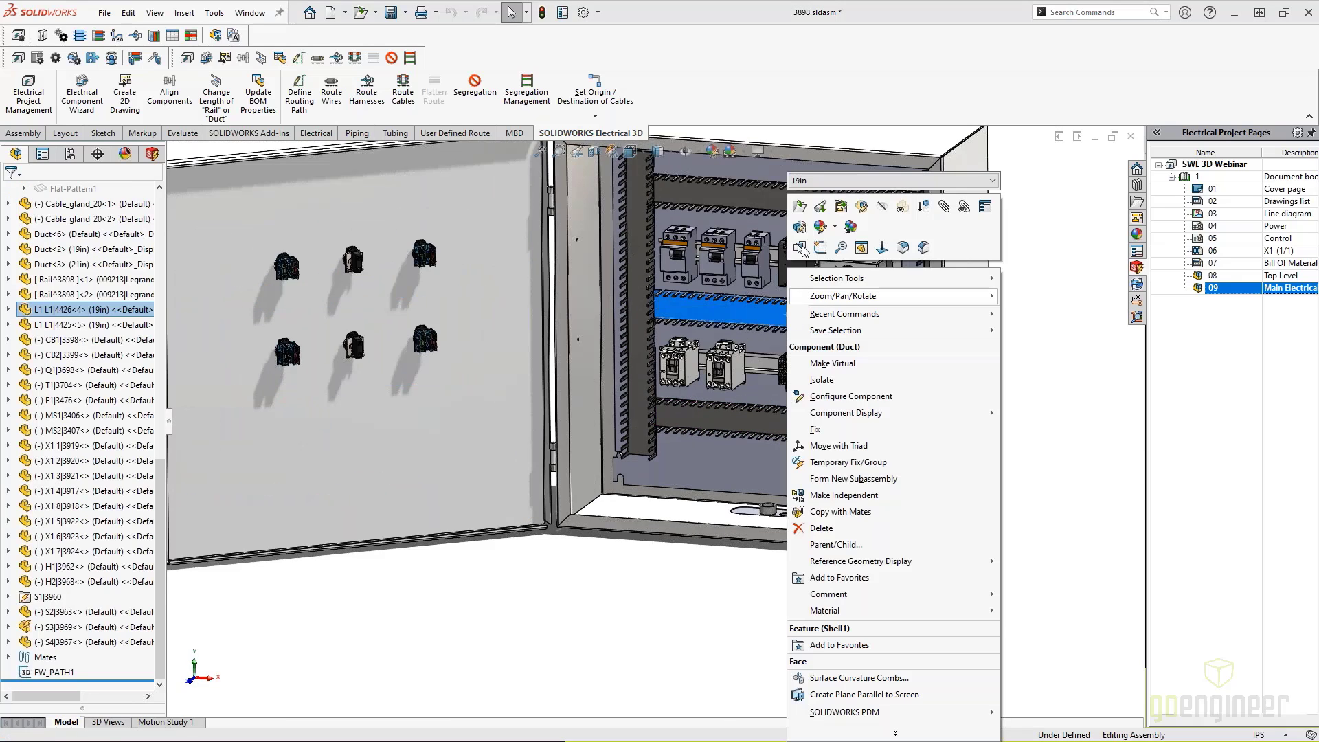
pyautogui.click(801, 207)
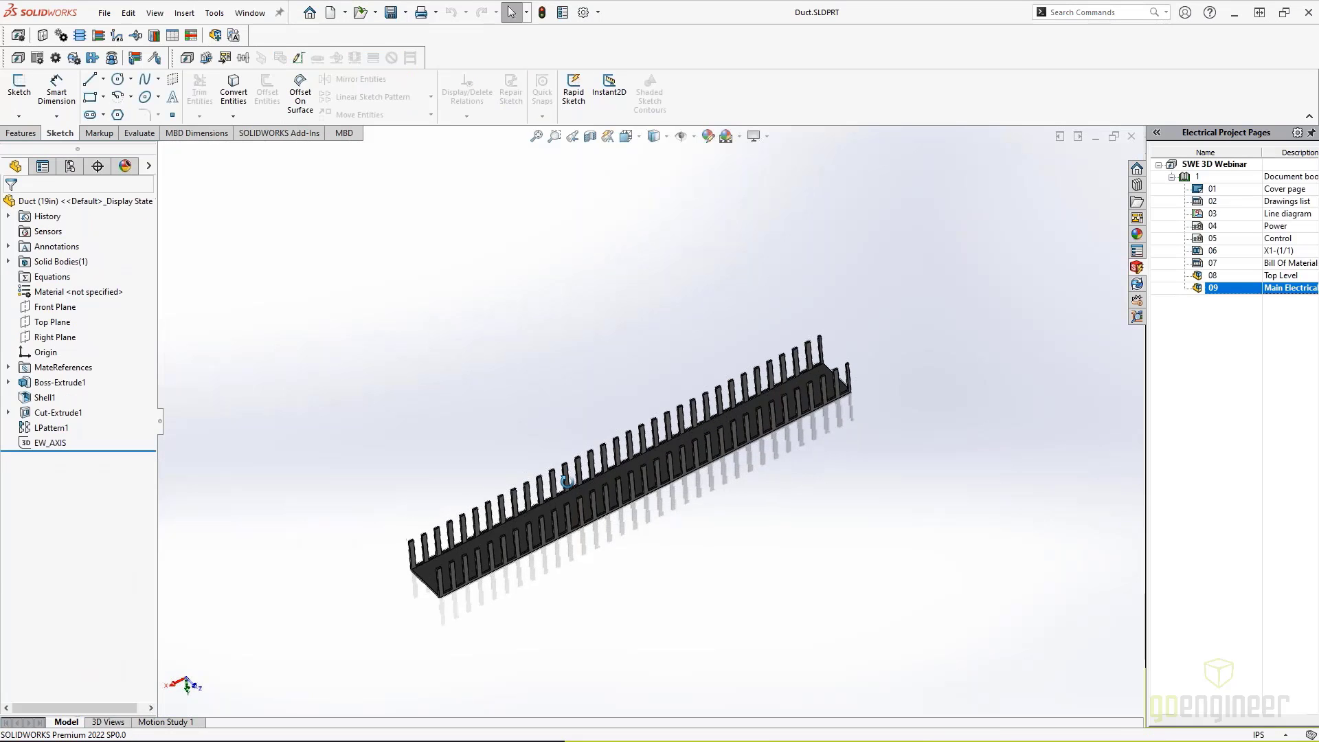
pyautogui.click(49, 443)
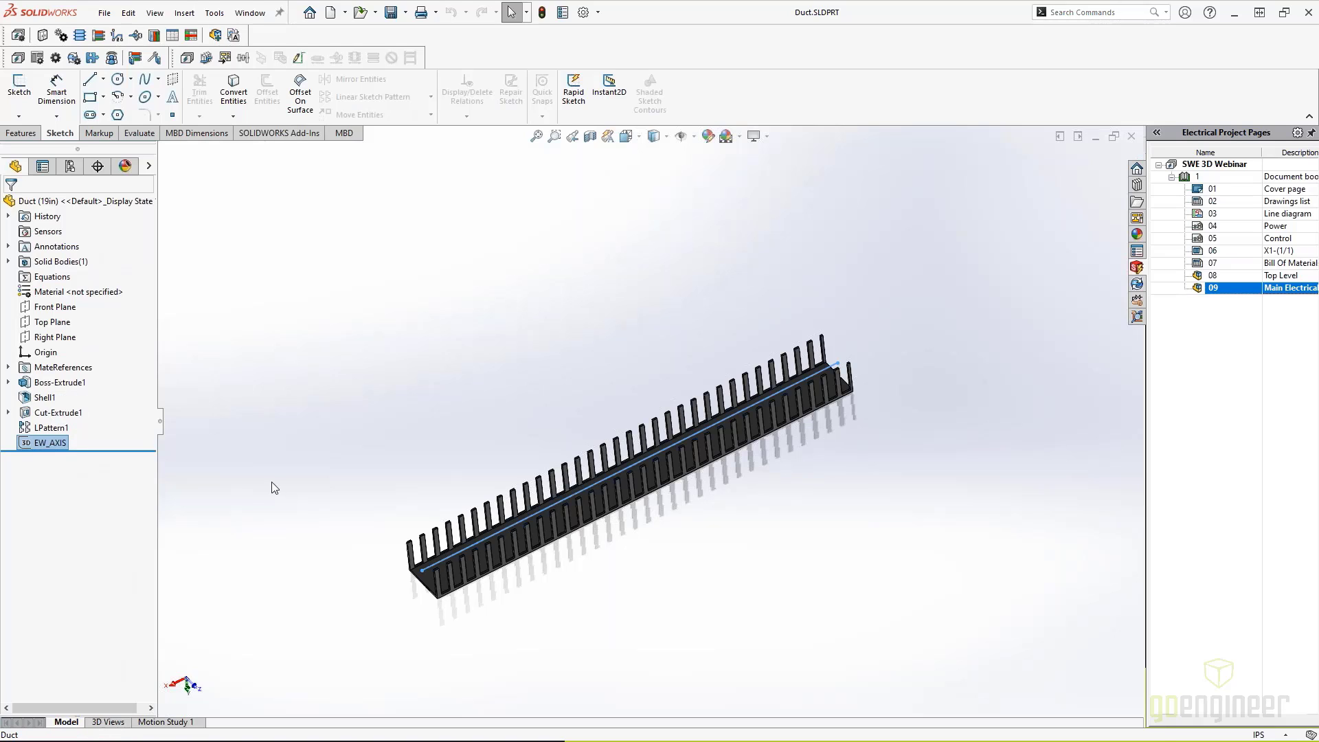
pyautogui.moveTo(563, 543); pyautogui.dragTo(616, 492, button='middle')
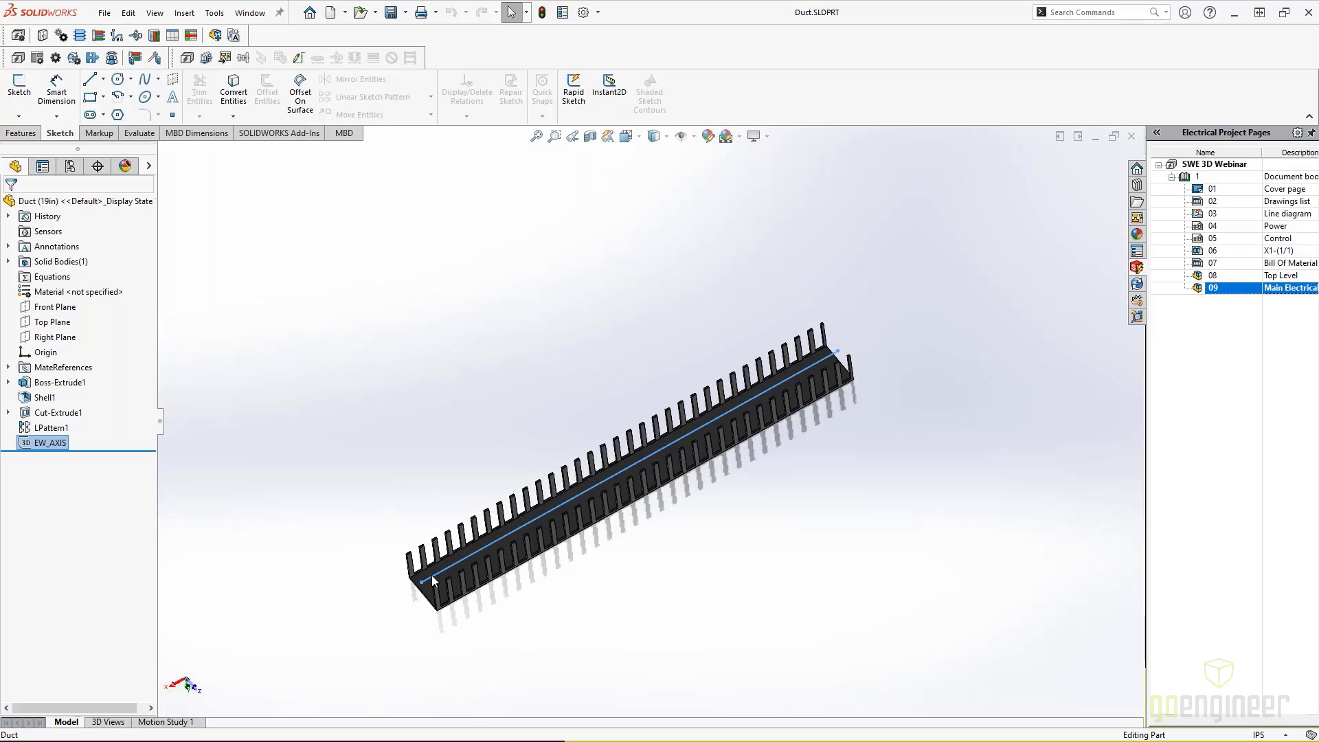
pyautogui.click(456, 583)
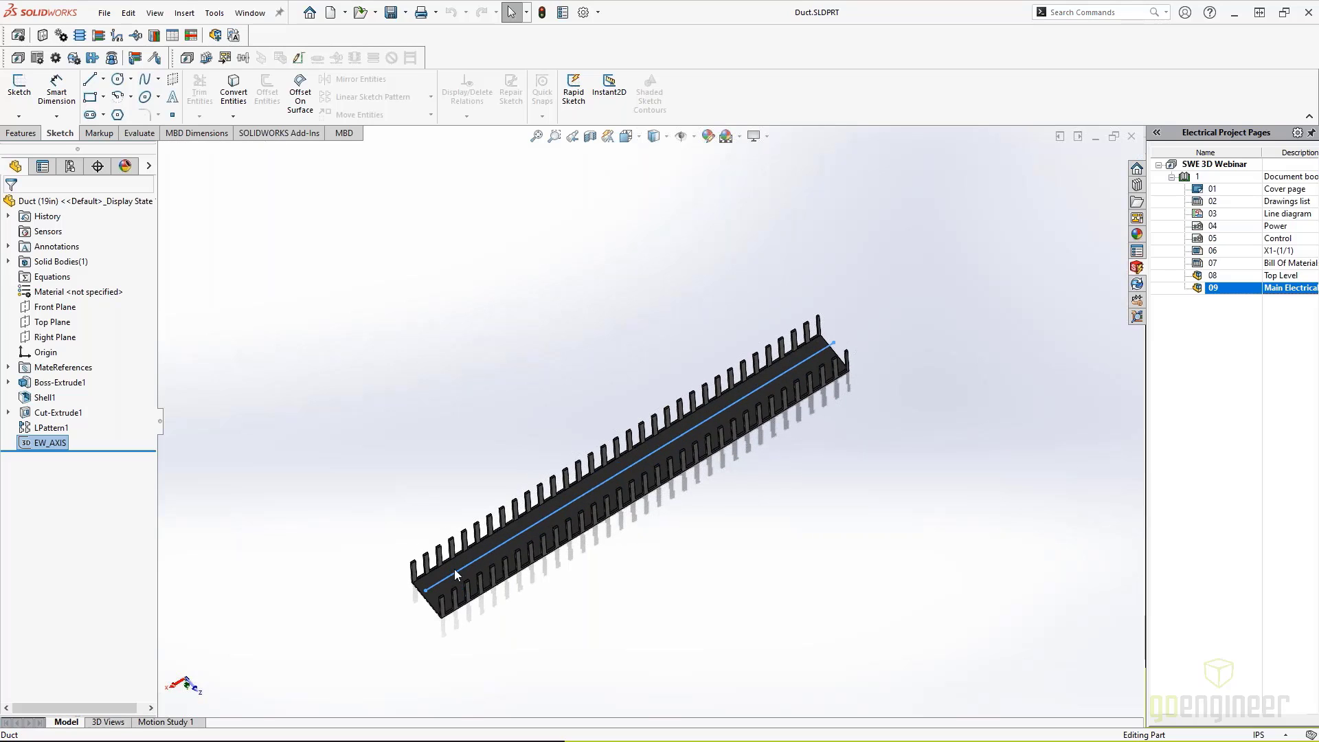
pyautogui.click(1130, 141)
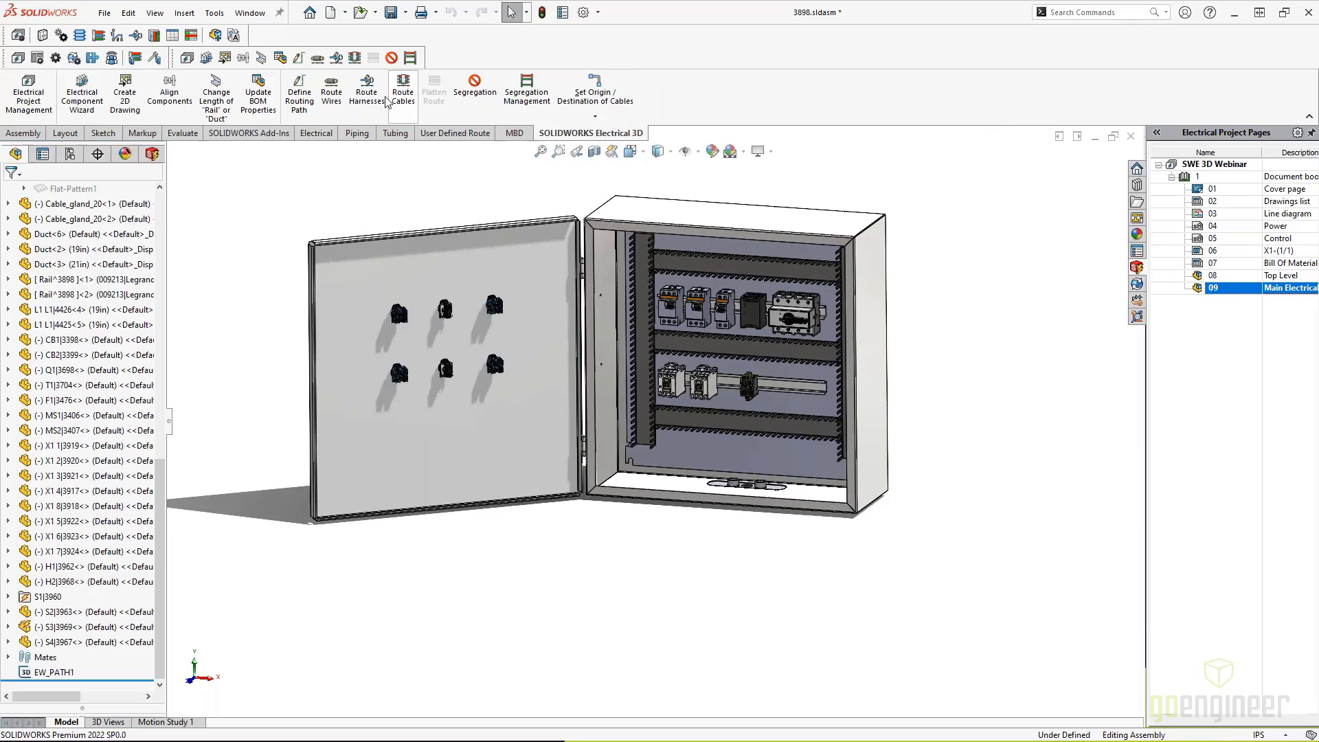
# Set up Route Wires: SOLIDWORKS Route, splines, all components, 2.00in/4.50in/0.02in parameters, errors shown.
pyautogui.click(333, 99)
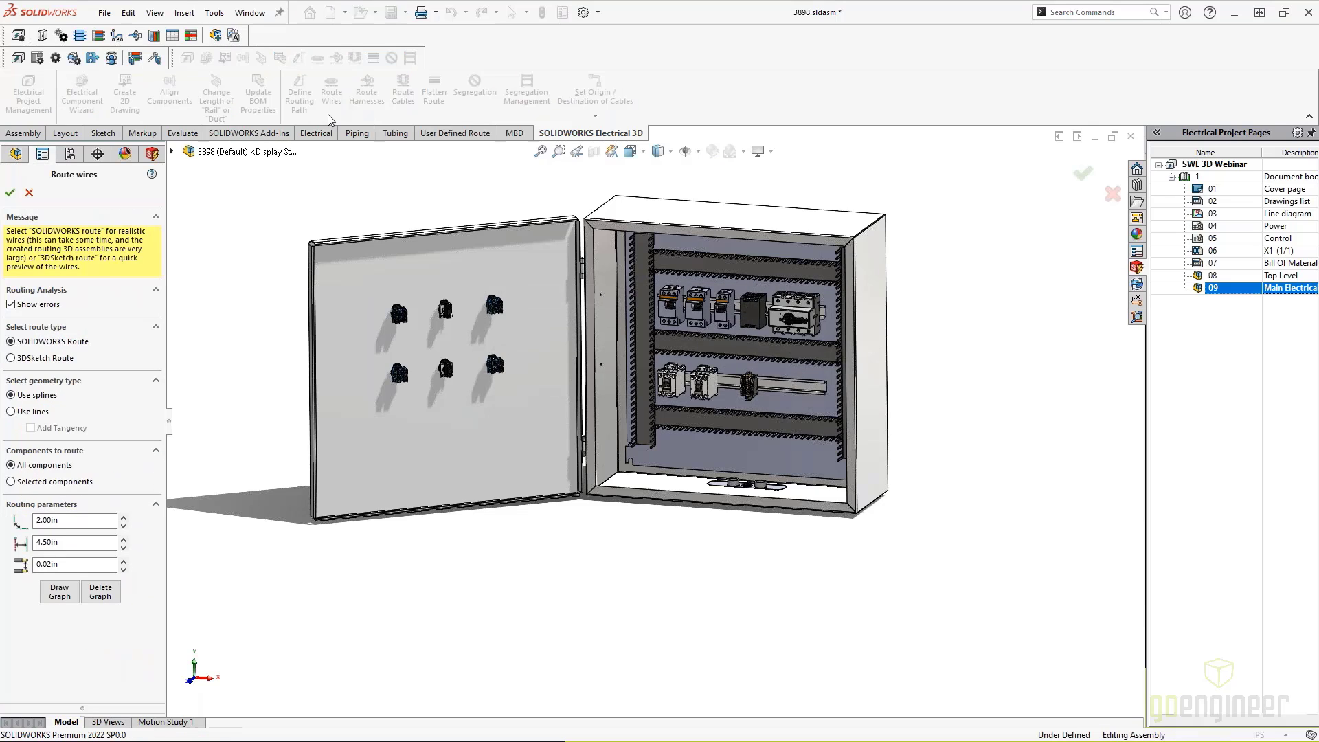
pyautogui.click(29, 342)
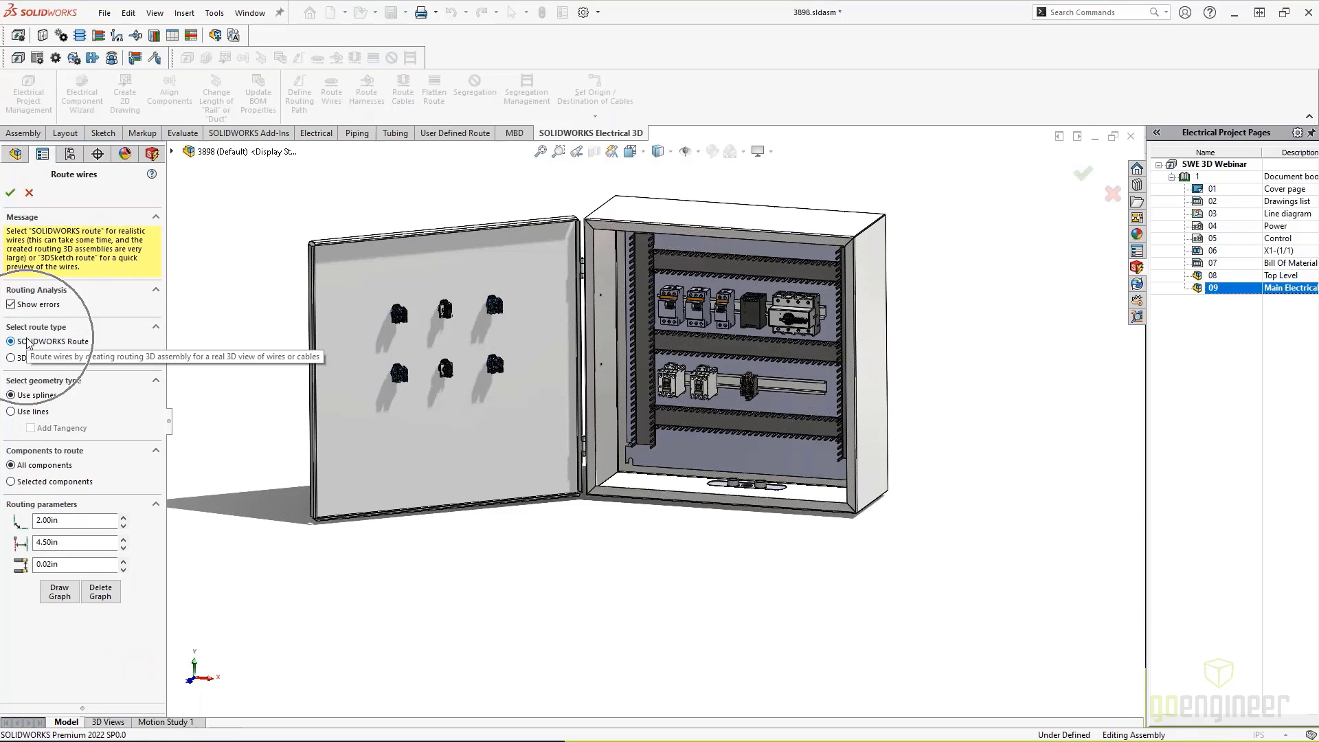
pyautogui.click(38, 347)
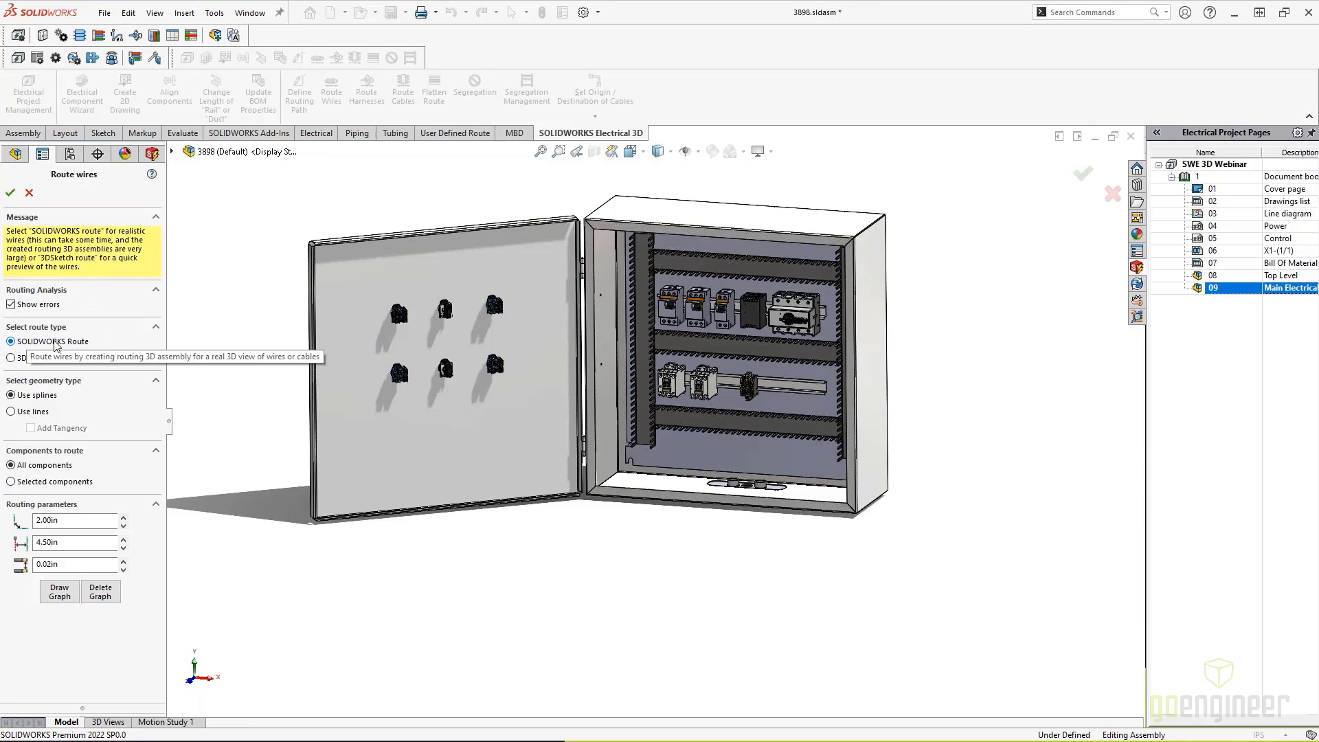
pyautogui.click(63, 344)
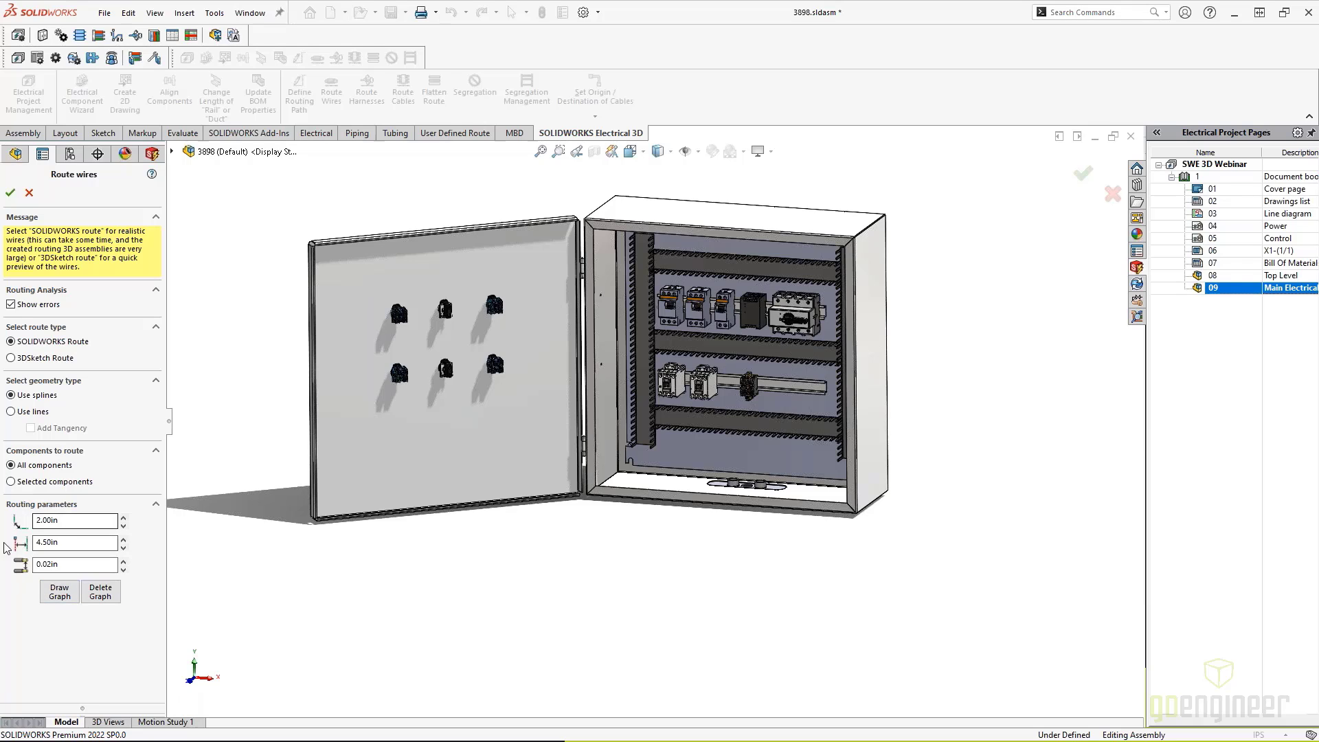
pyautogui.click(34, 520)
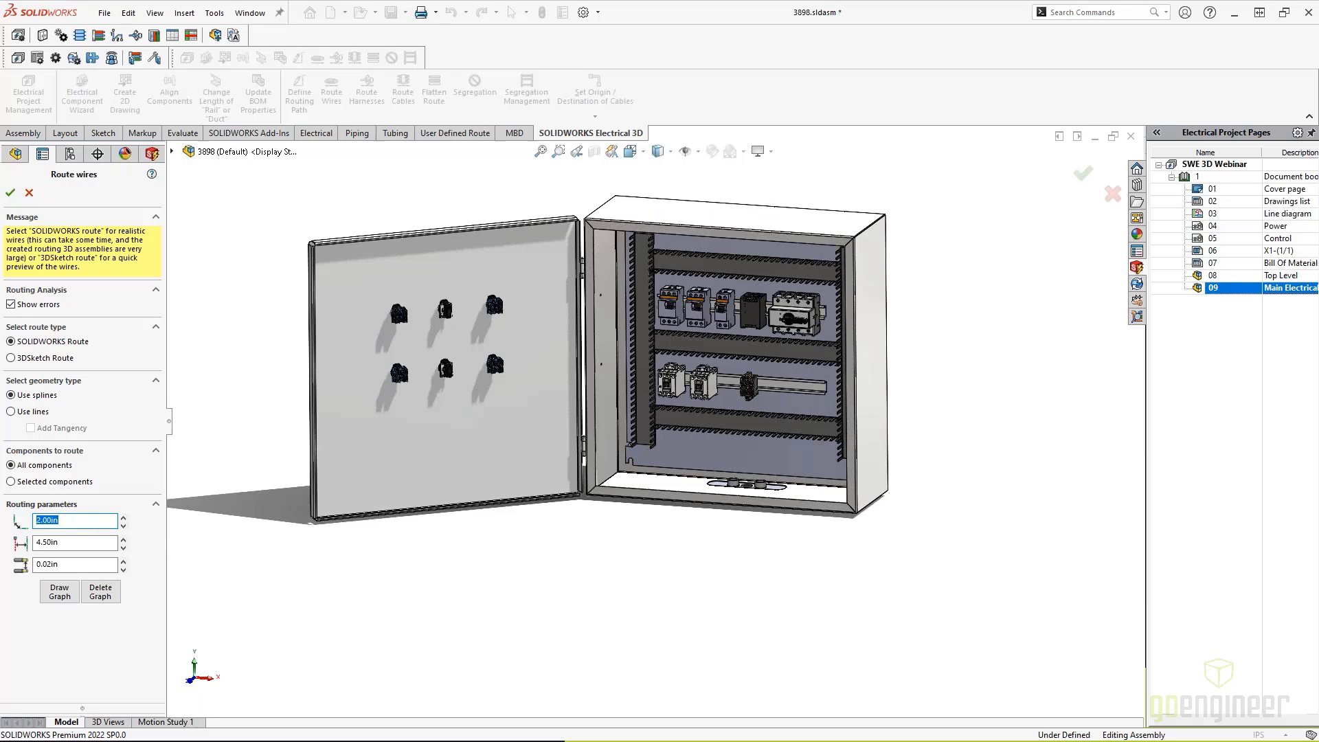
pyautogui.moveTo(65, 543); pyautogui.dragTo(44, 545)
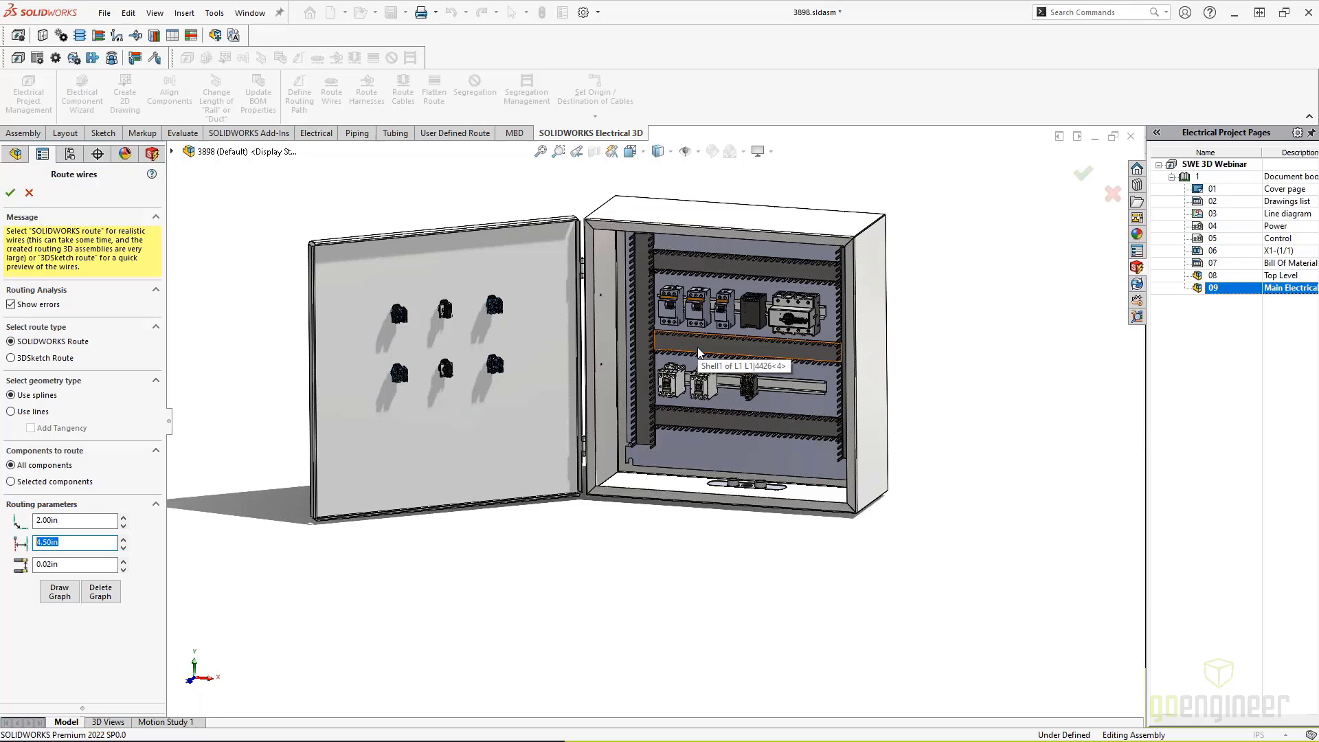
pyautogui.click(75, 564)
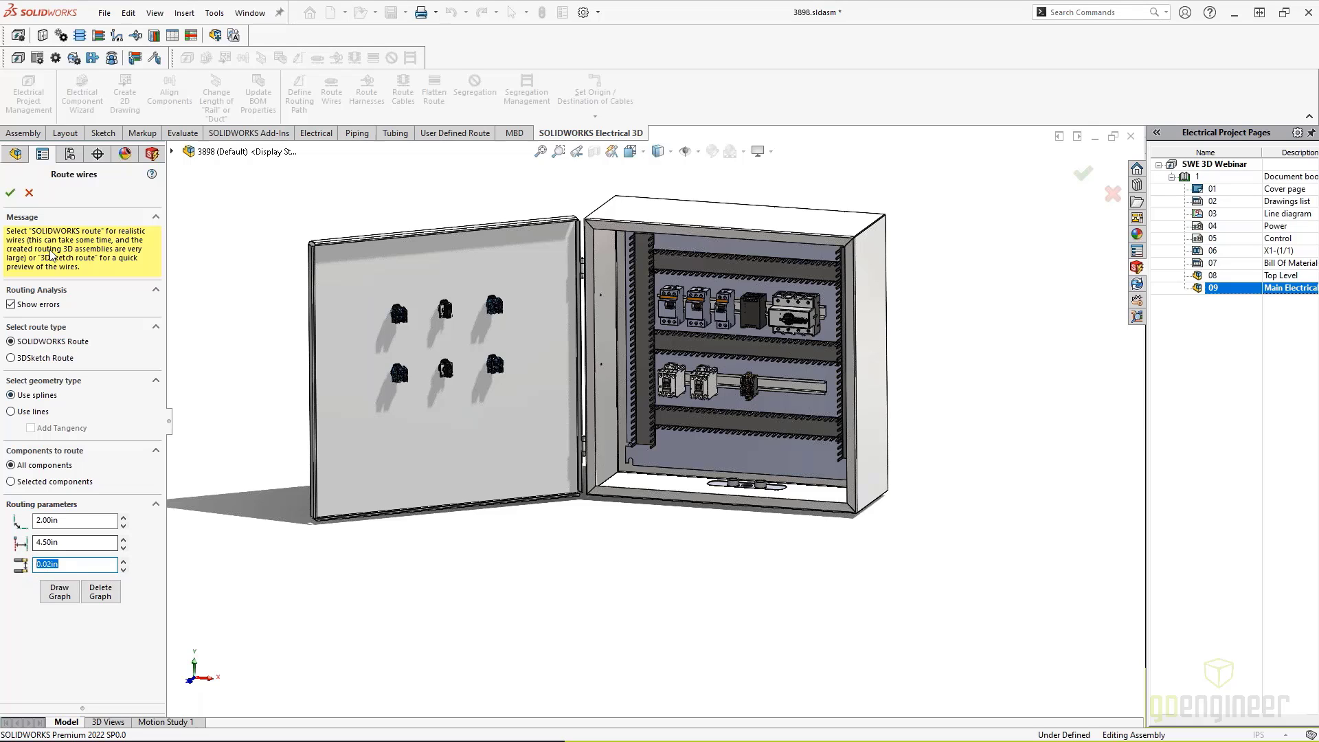
pyautogui.click(11, 305)
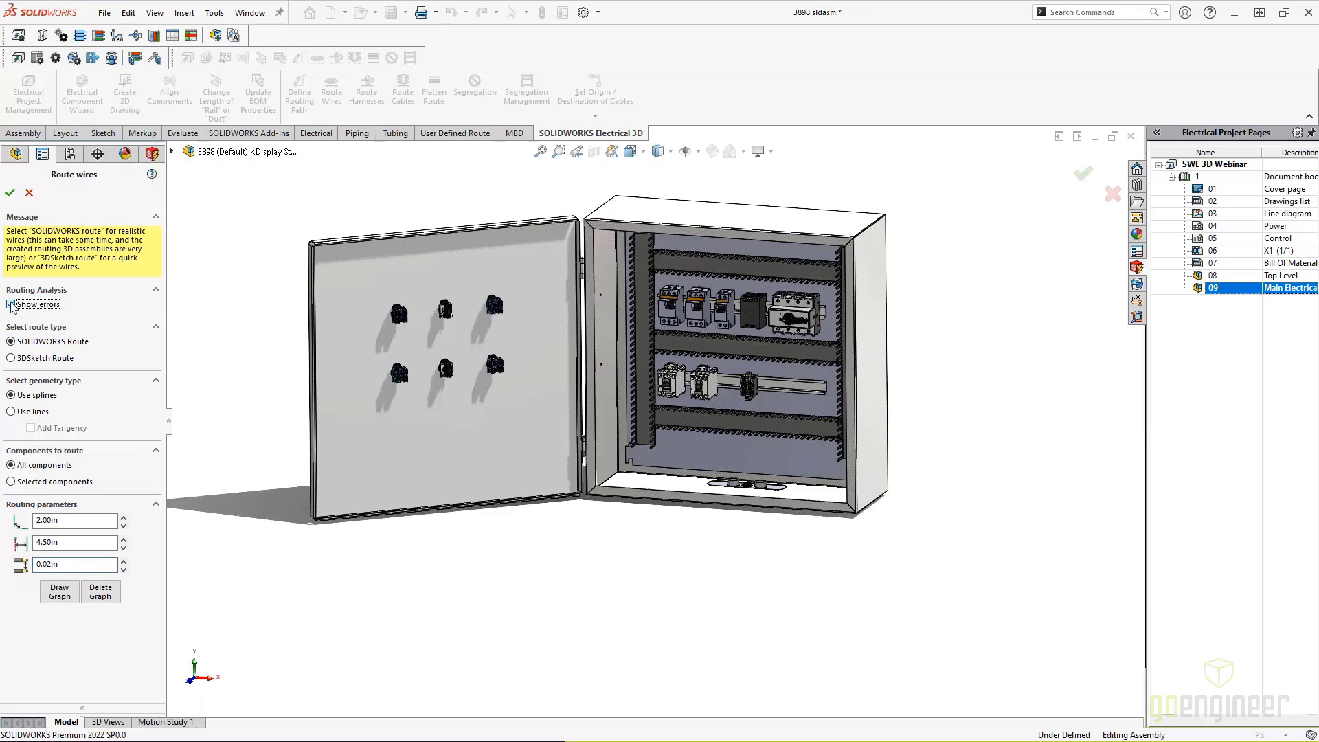
# Confirm Route Wires to generate the EWA route wiring across door devices and panel components.
pyautogui.click(13, 194)
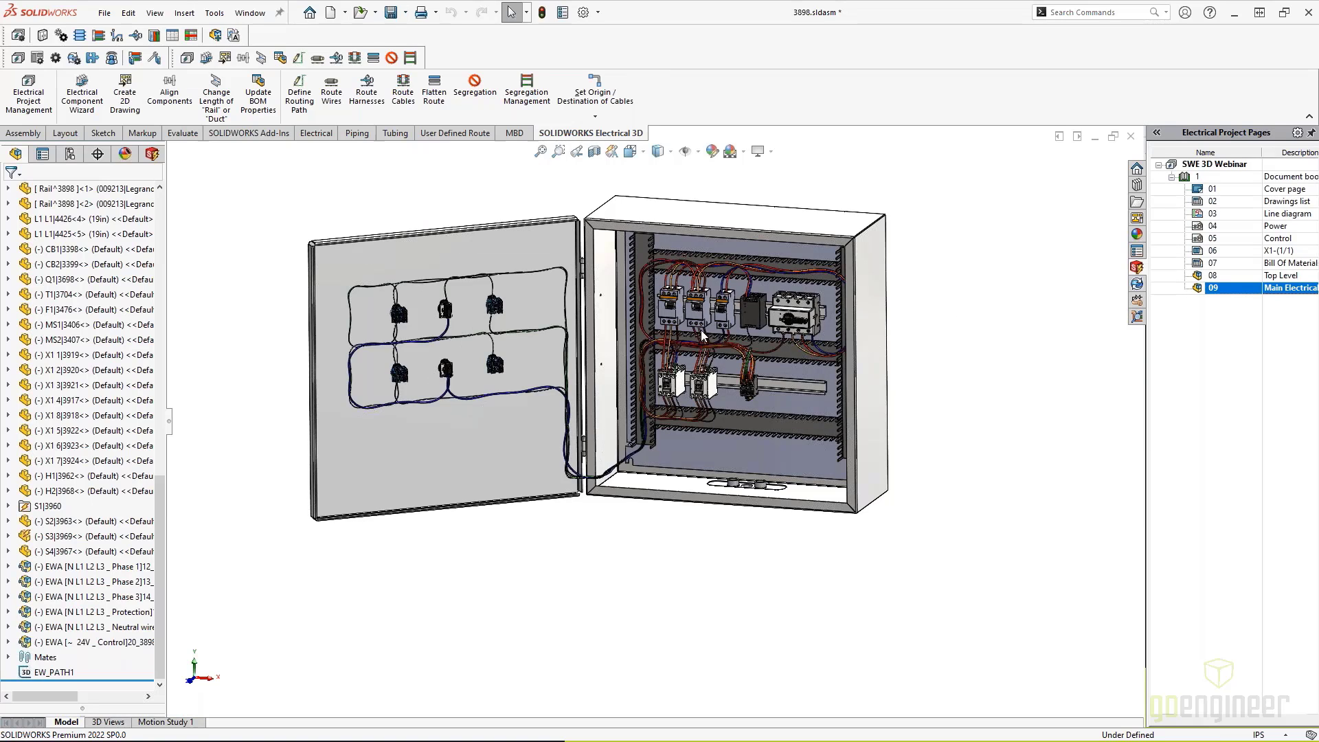
# Start Edit Route on a Phase 3 cable in the panel wiring.
pyautogui.scroll(-2, 706, 339)
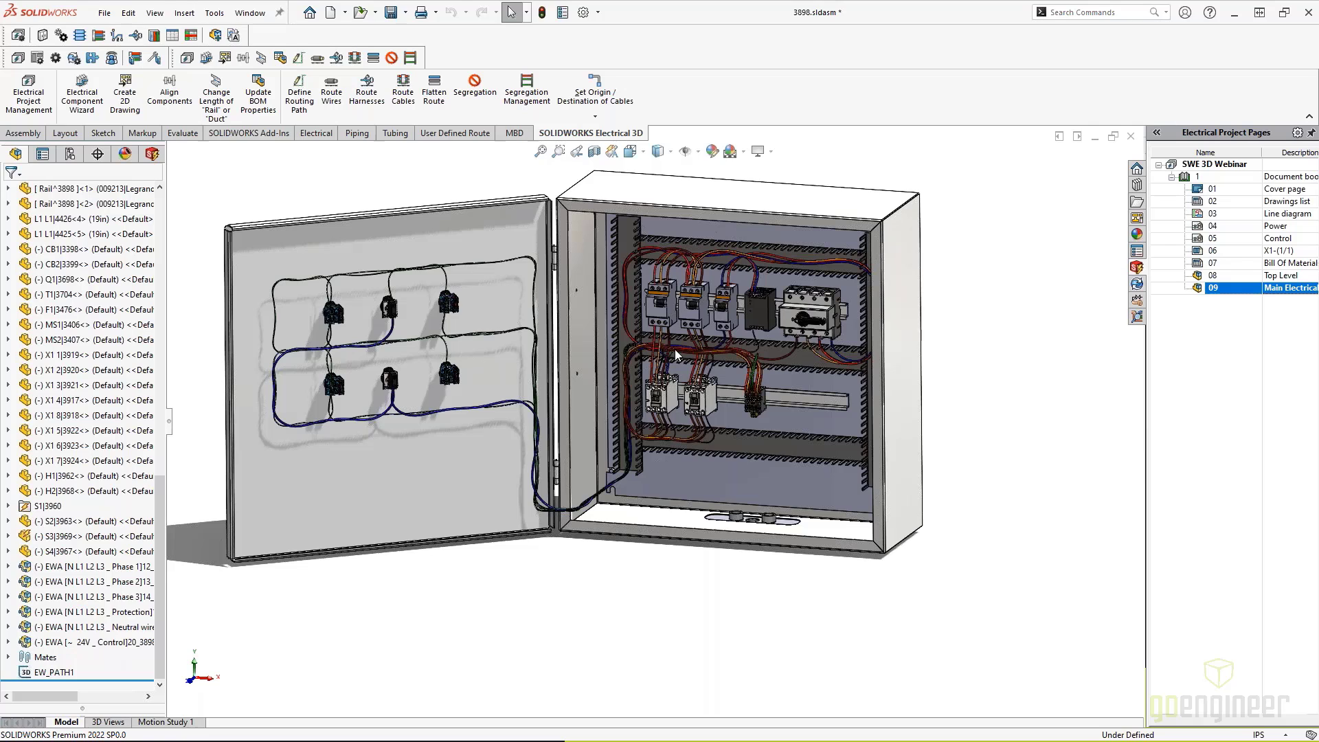
pyautogui.scroll(-2, 676, 354)
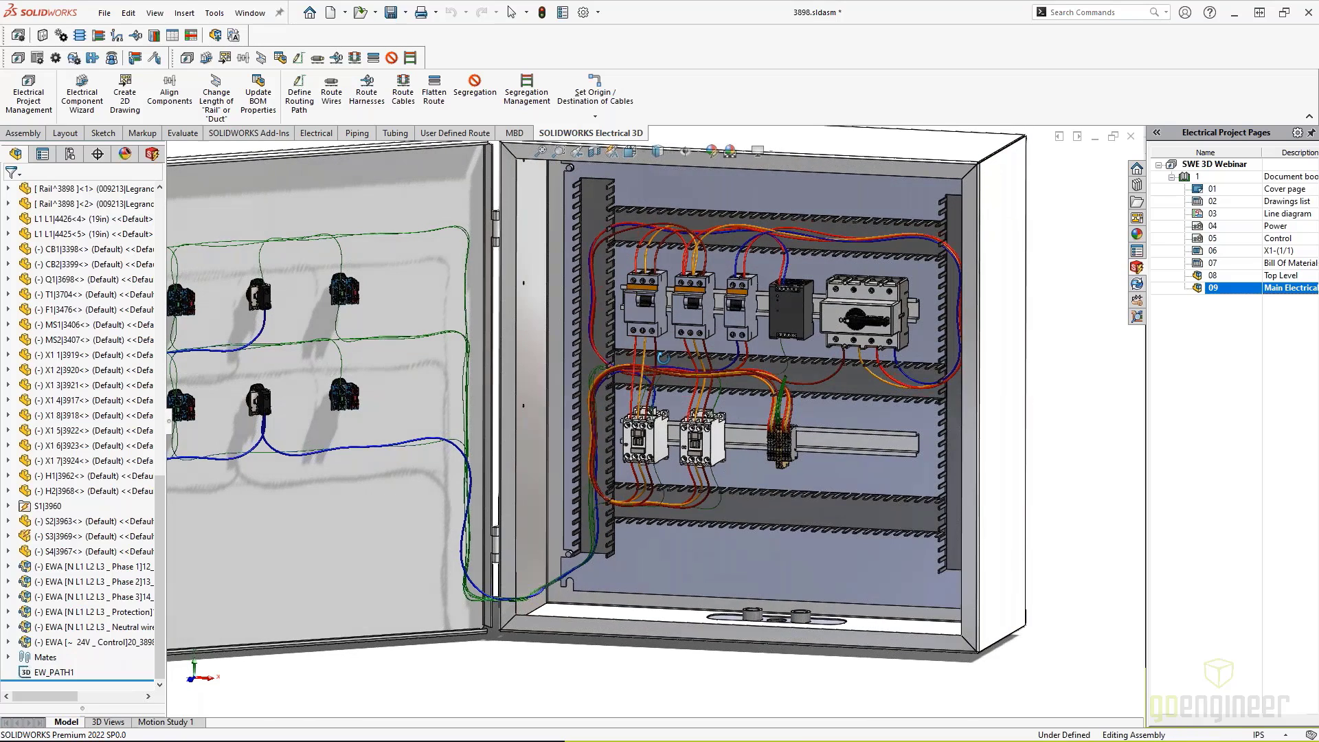
pyautogui.scroll(3, 660, 392)
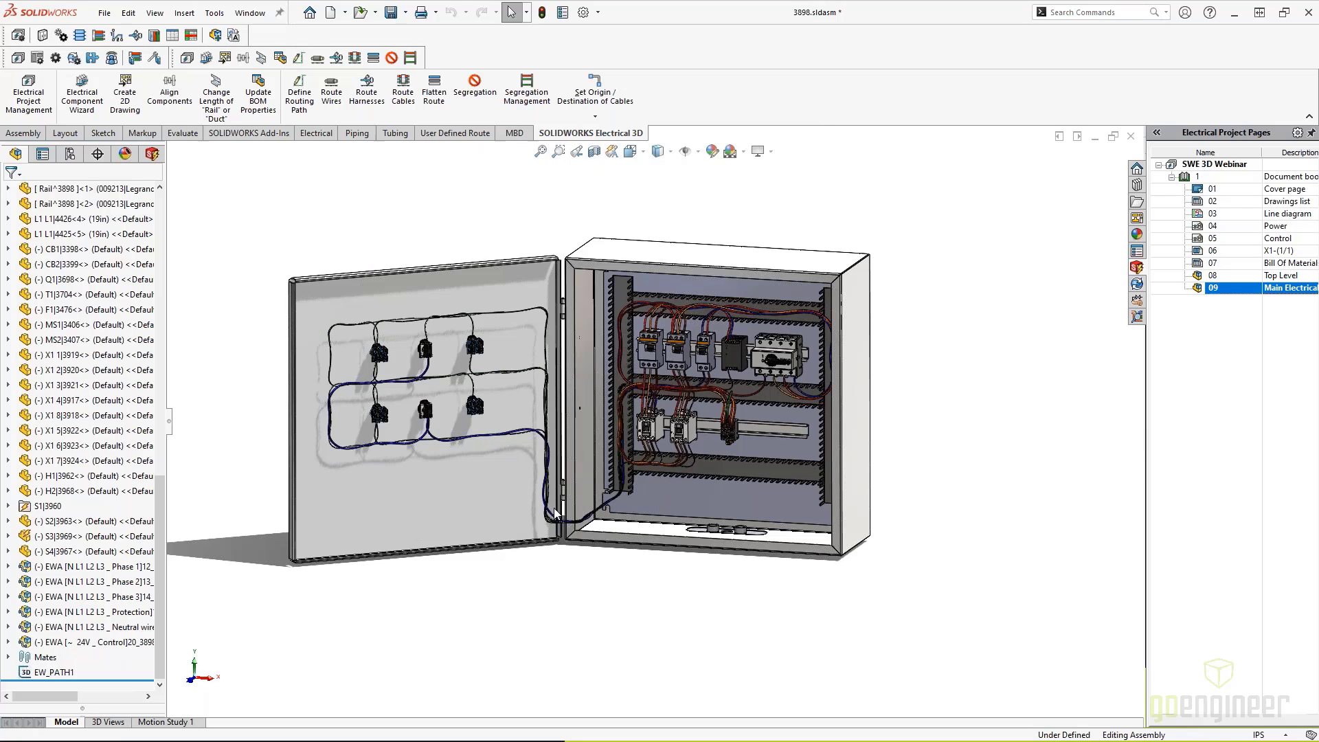
pyautogui.moveTo(478, 440); pyautogui.dragTo(682, 460, button='middle')
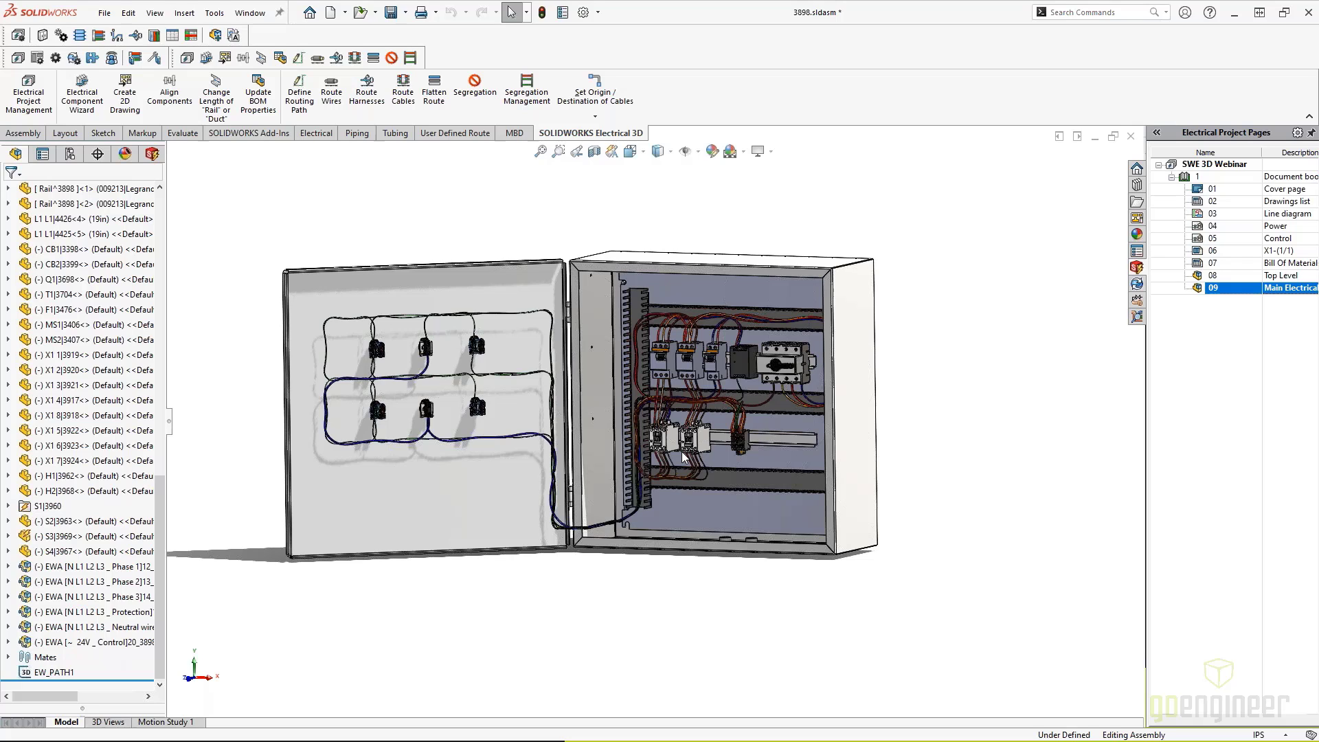
pyautogui.scroll(-5, 711, 456)
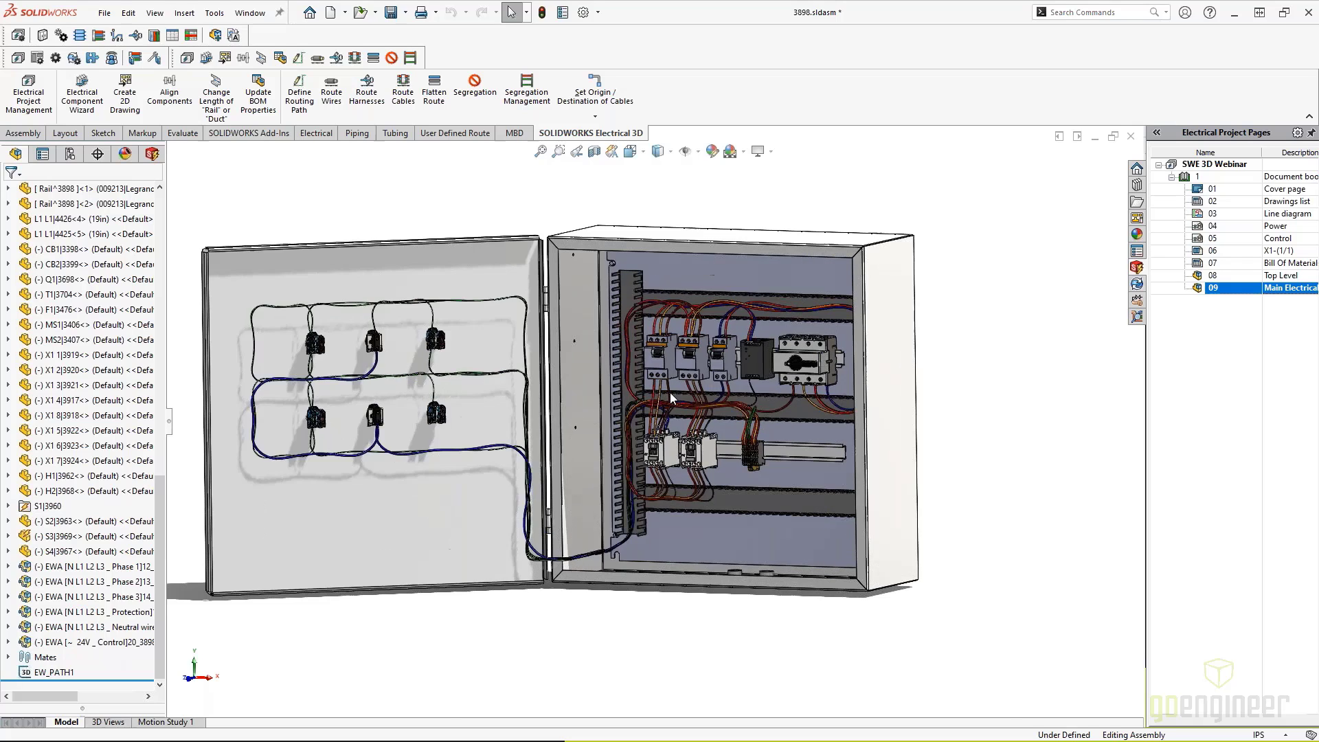
pyautogui.click(732, 429)
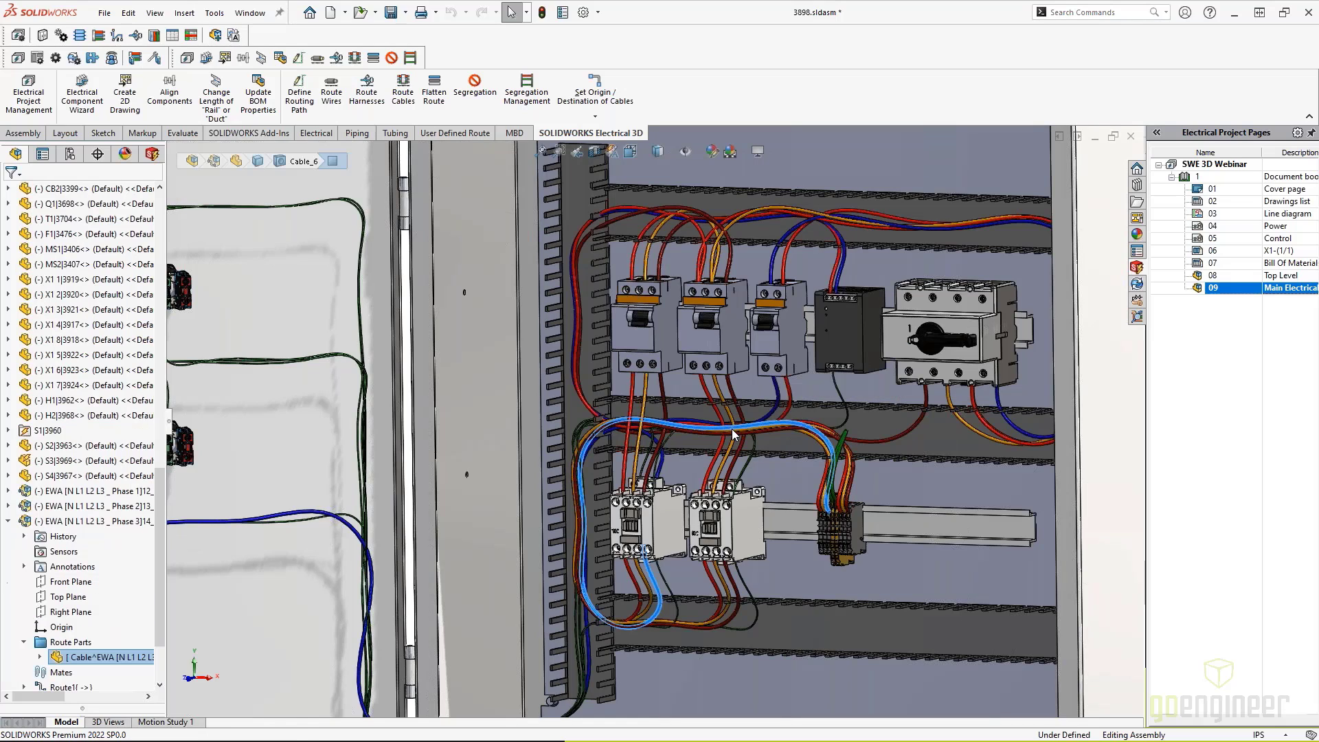
pyautogui.rightClick(731, 429)
pyautogui.click(773, 345)
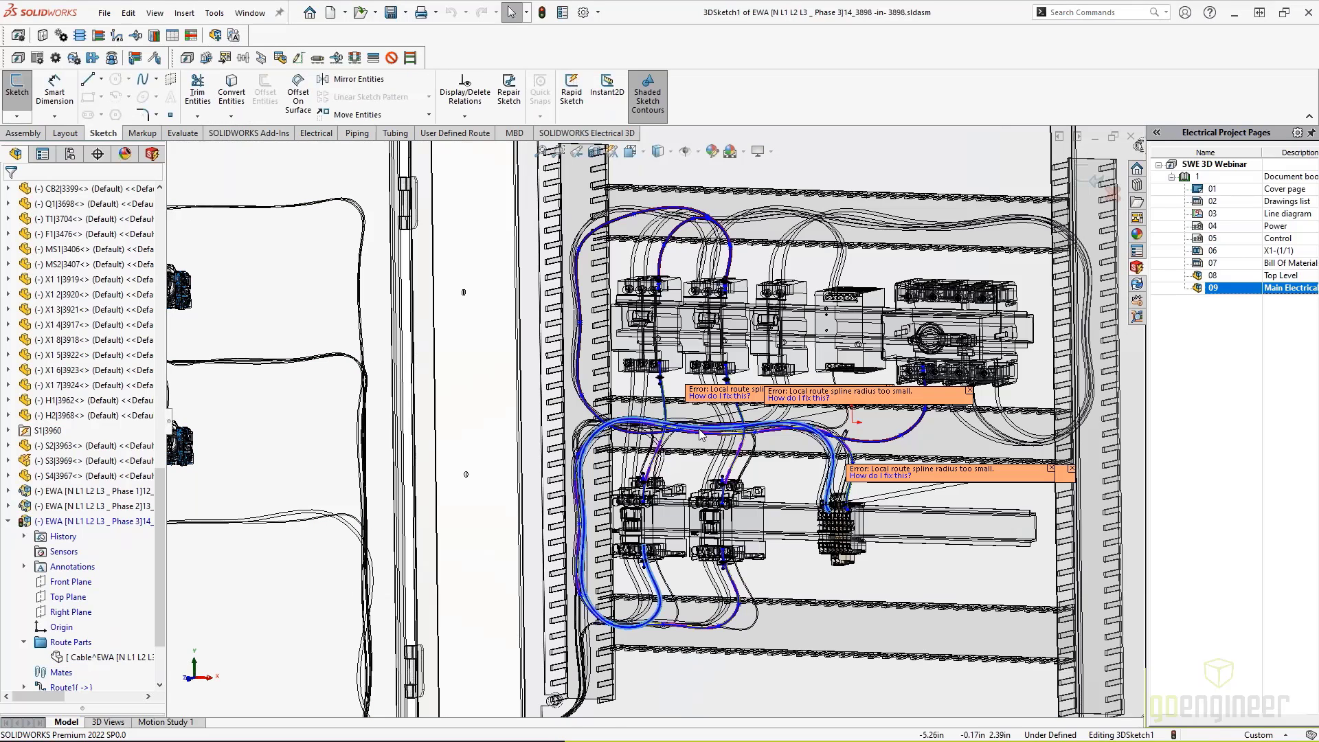
# Drag the spline handle to ease the tight bend, then select splines and exit the sketch.
pyautogui.click(700, 424)
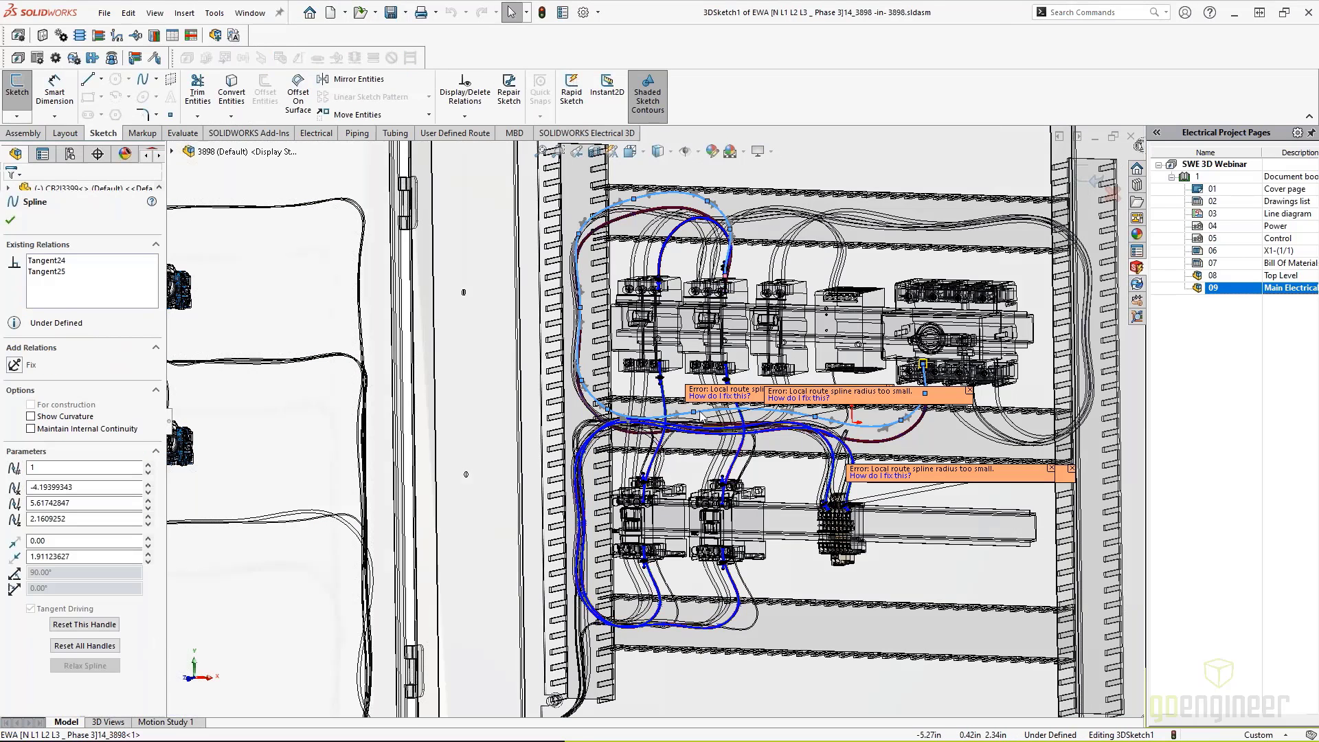
pyautogui.moveTo(700, 420); pyautogui.dragTo(698, 427)
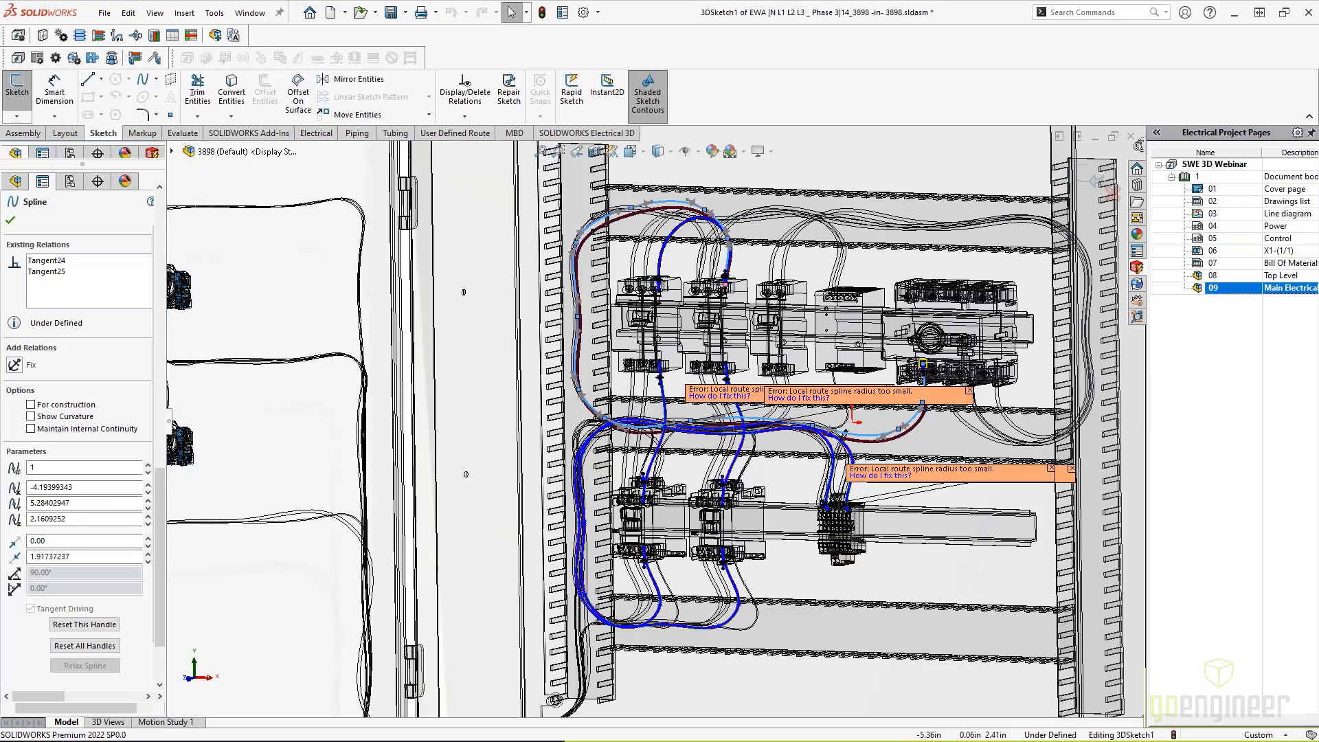
pyautogui.keyDown('ctrl'); pyautogui.click(645, 281); pyautogui.keyUp('ctrl')
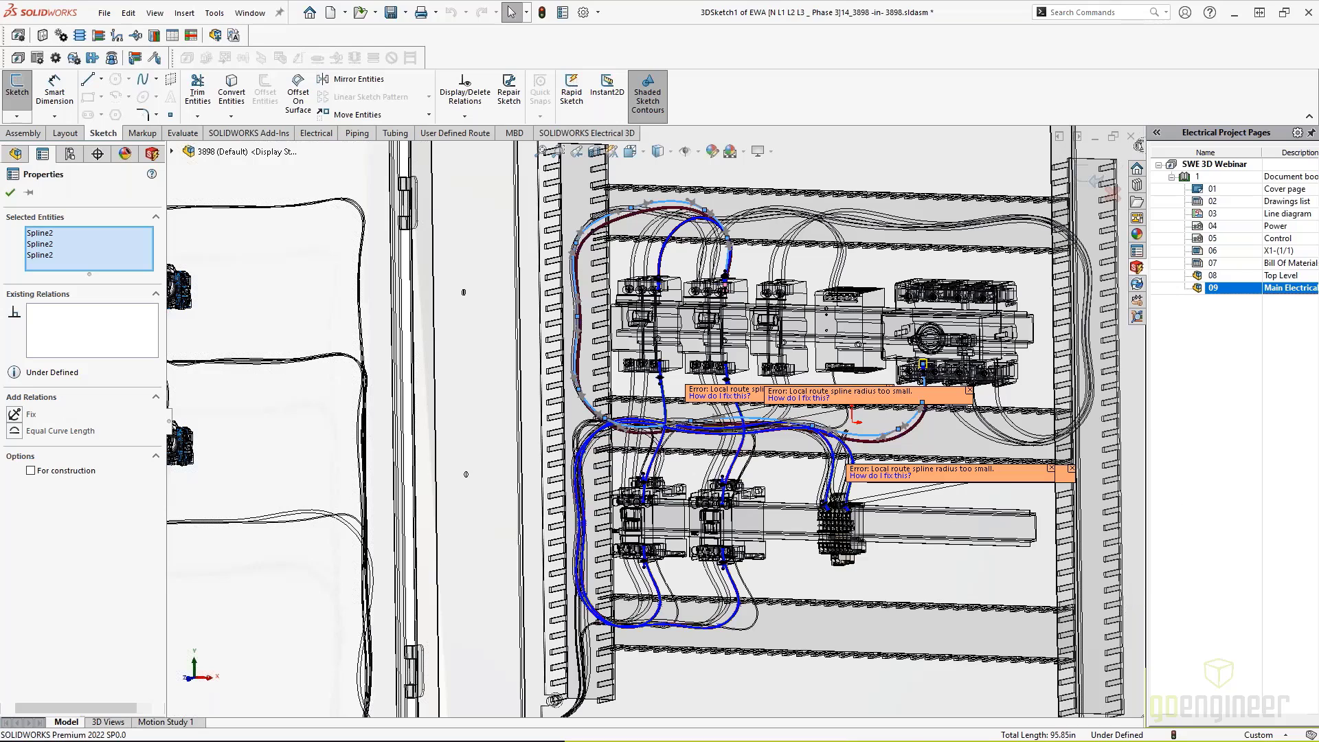
pyautogui.press('Escape')
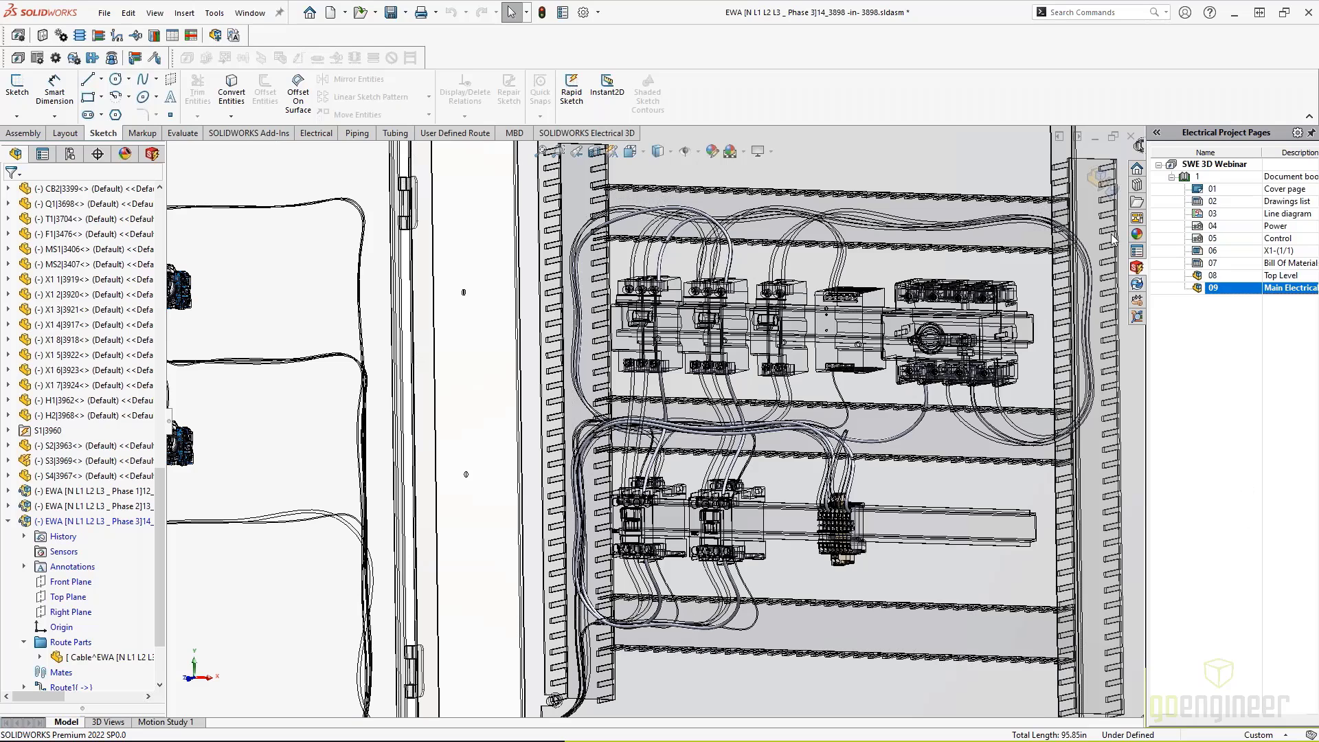
pyautogui.click(1094, 195)
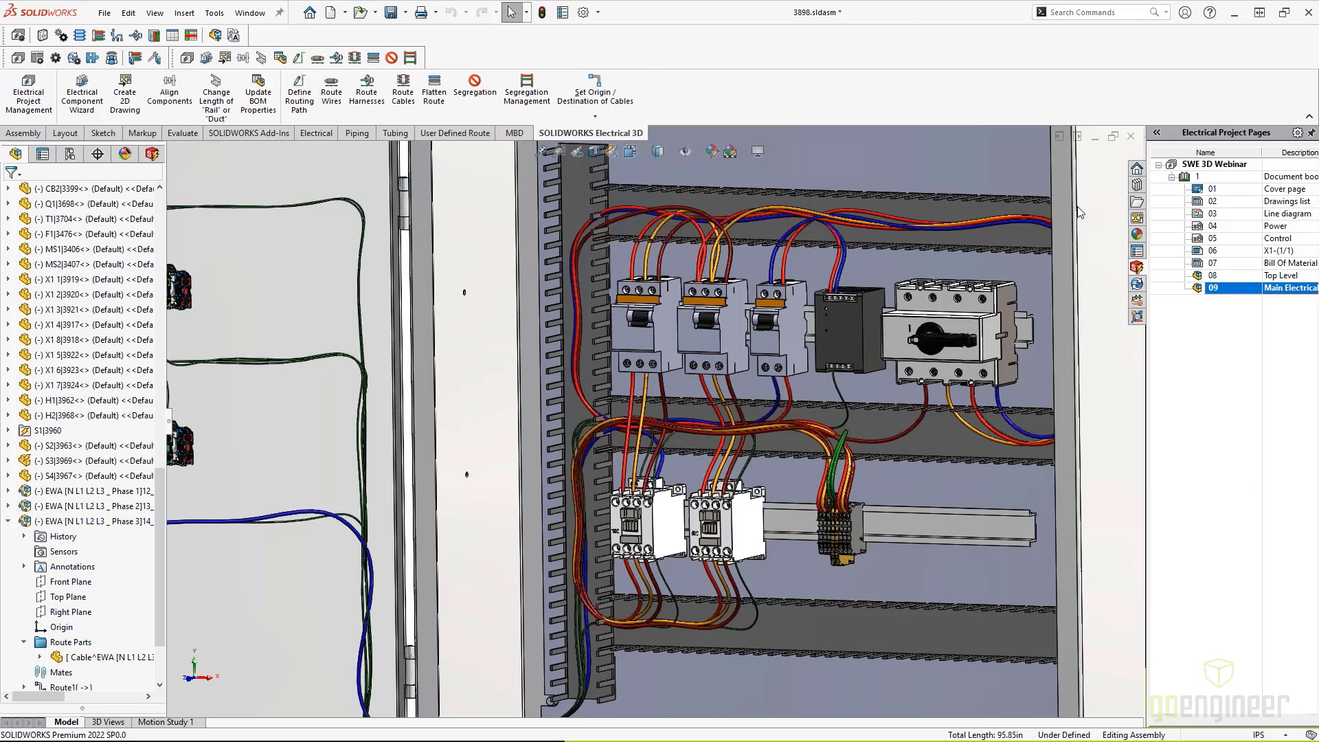
pyautogui.click(68, 491)
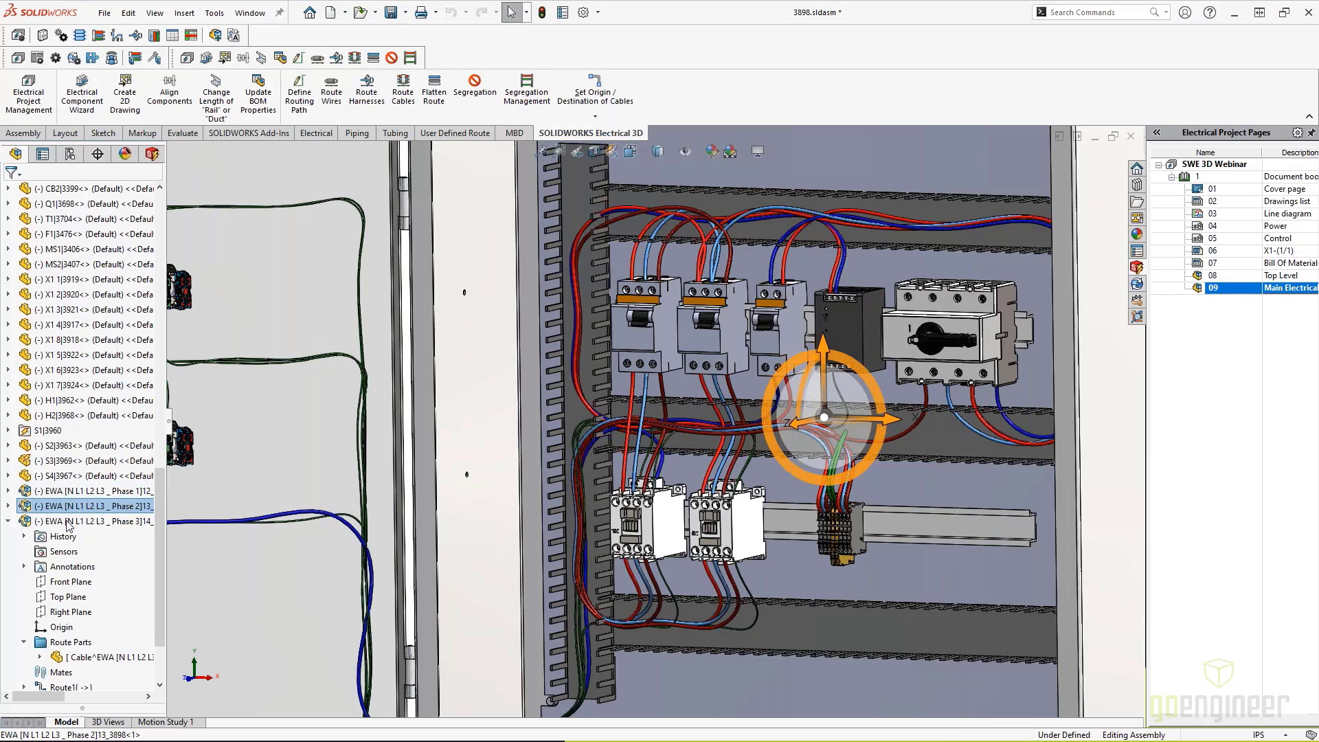
pyautogui.click(69, 520)
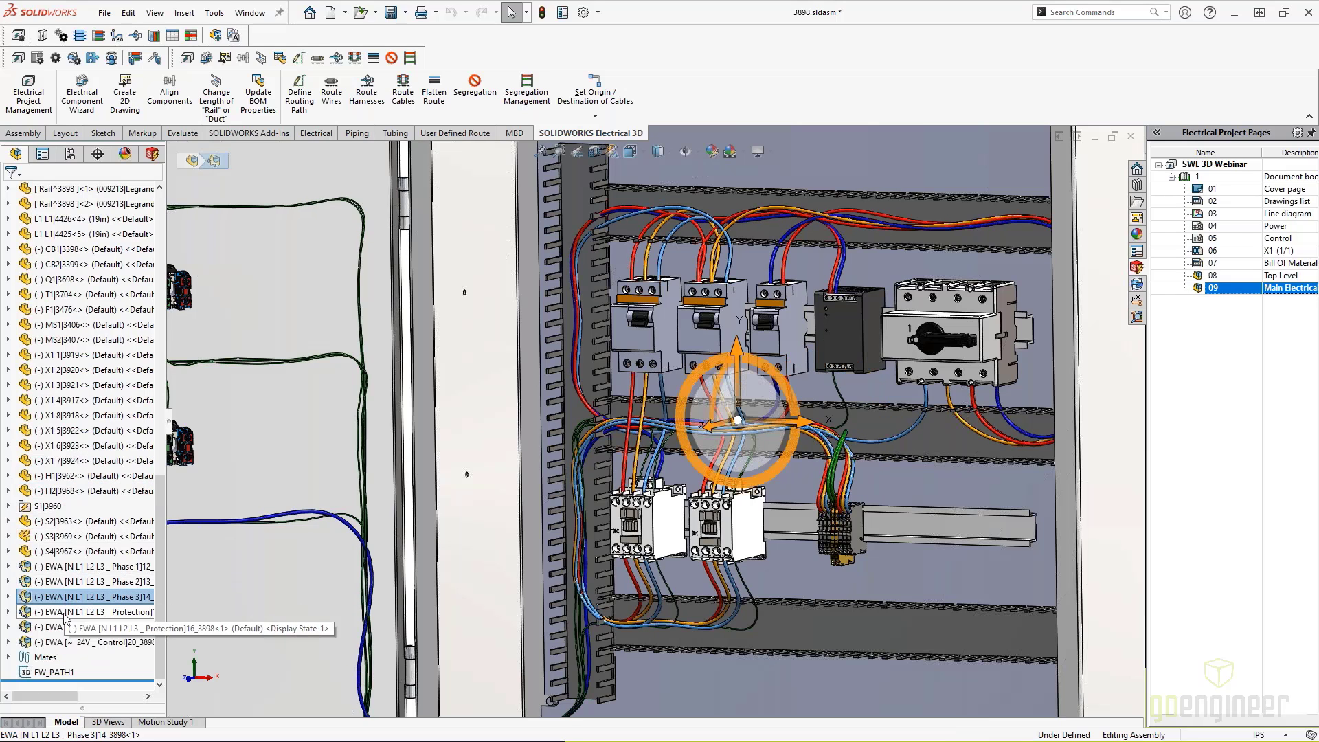
pyautogui.click(72, 612)
pyautogui.click(76, 626)
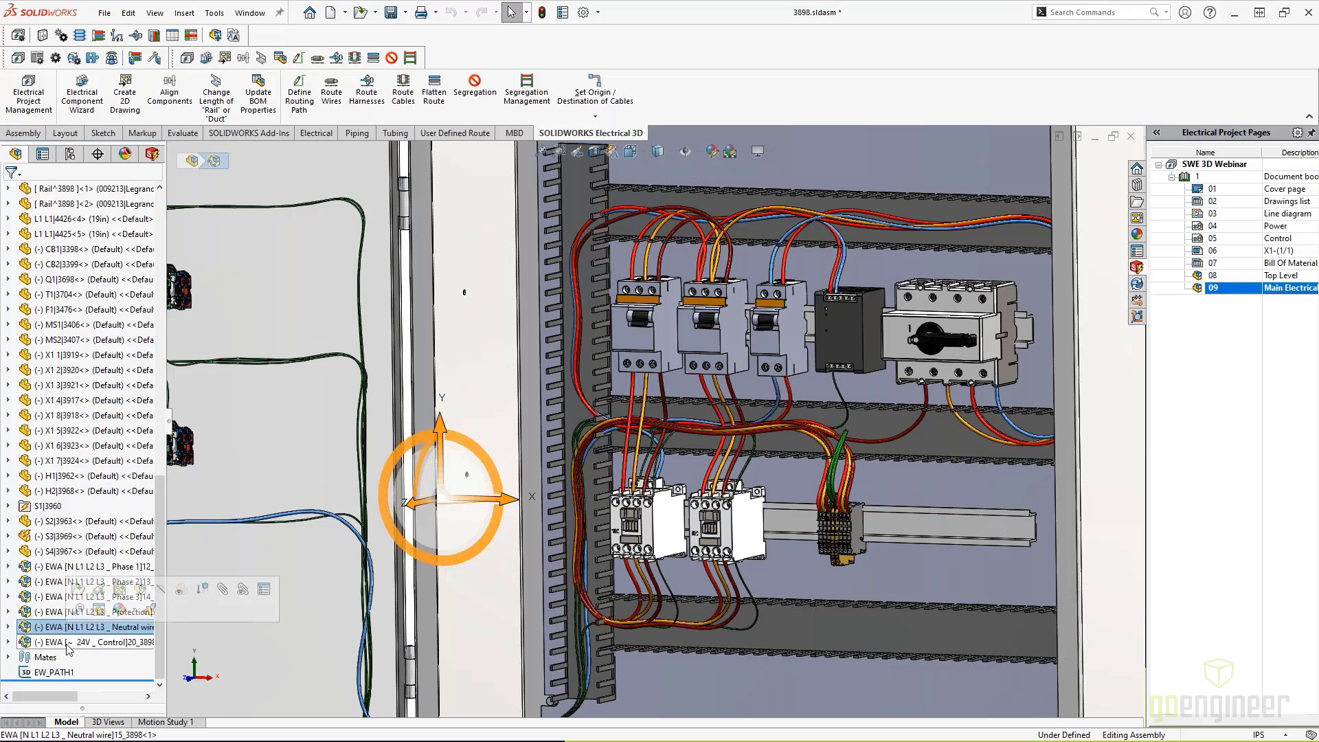
pyautogui.click(77, 643)
pyautogui.scroll(4, 816, 499)
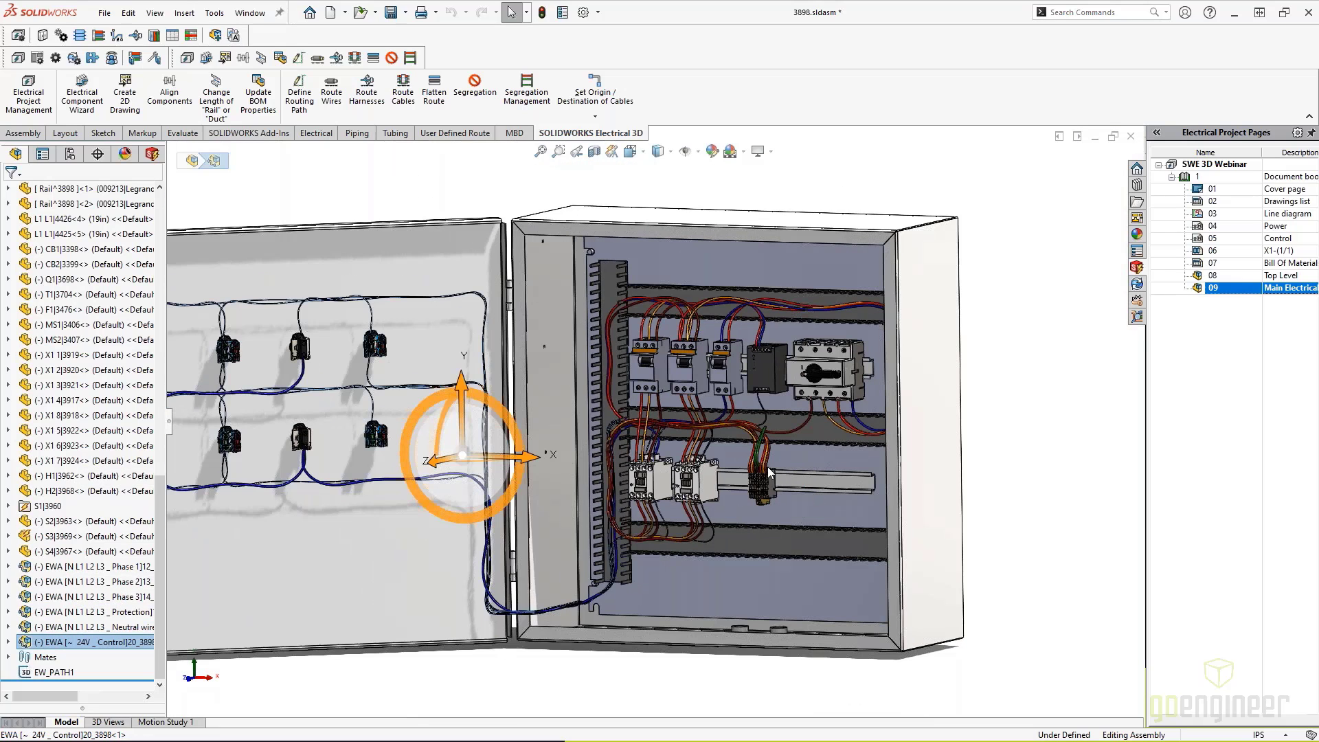
pyautogui.scroll(-2, 763, 464)
pyautogui.scroll(3, 456, 436)
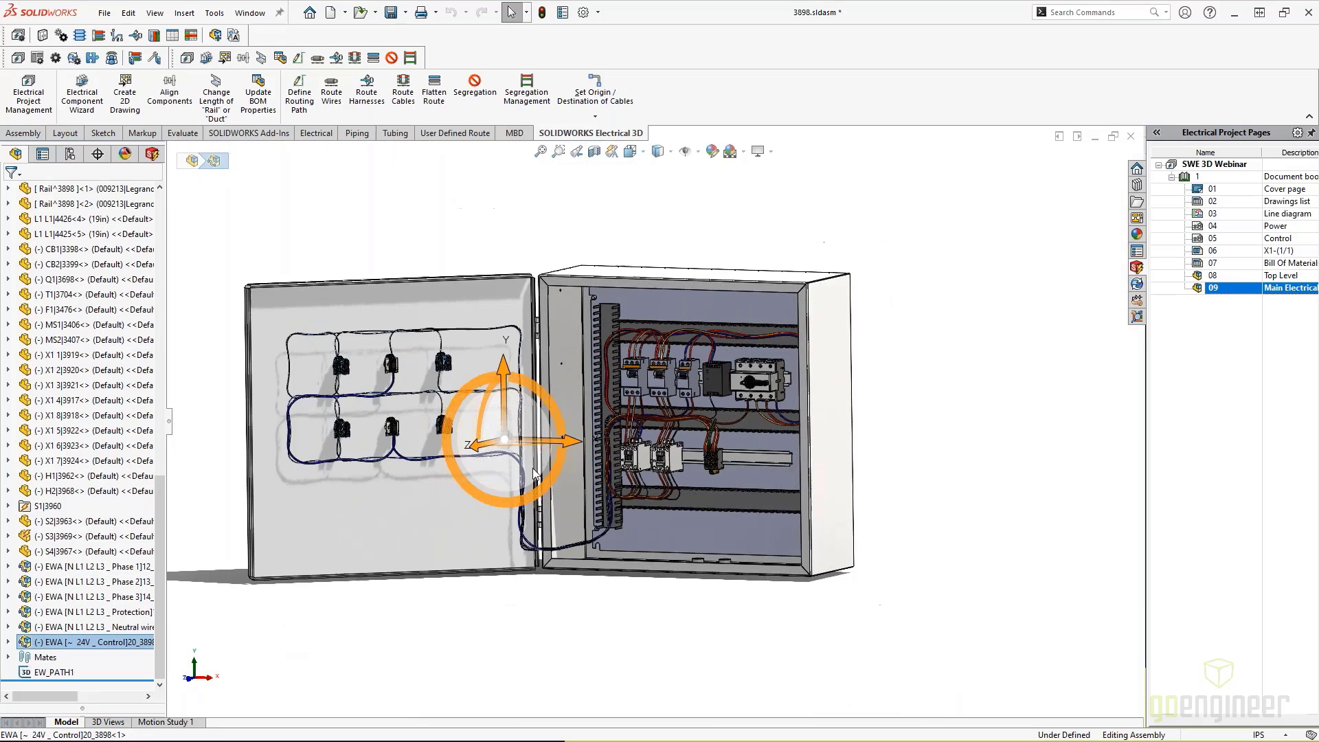
pyautogui.moveTo(481, 474); pyautogui.dragTo(833, 398, button='middle')
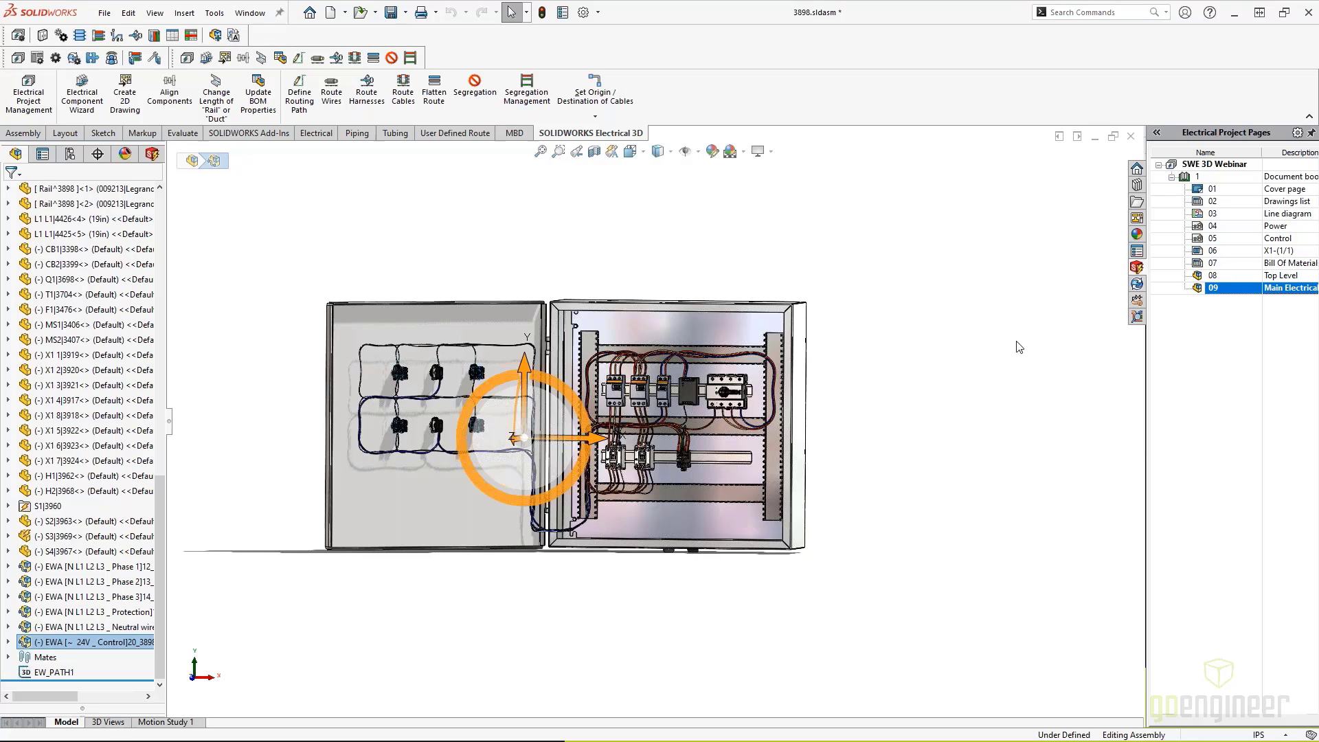
pyautogui.click(955, 350)
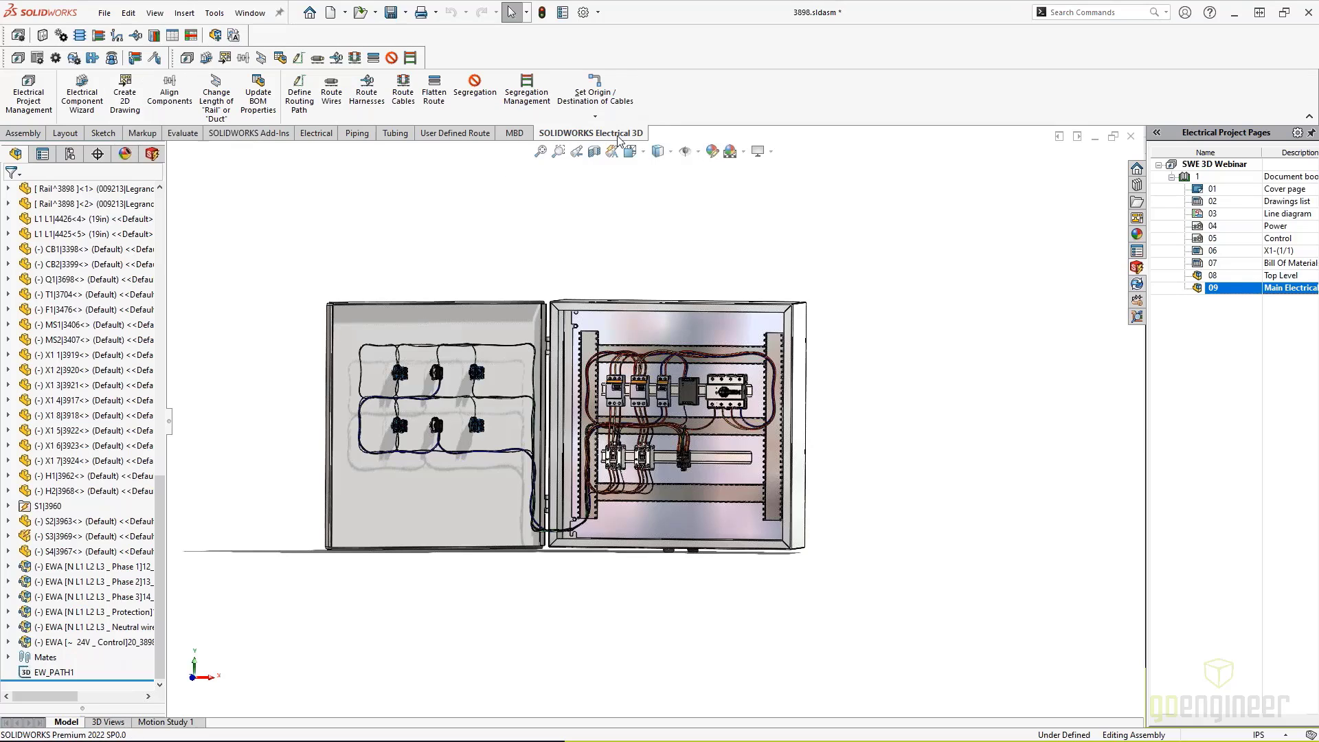
# Create a 2D drawing of 3898 and place the *Front view at the sheet's center.
pyautogui.click(137, 108)
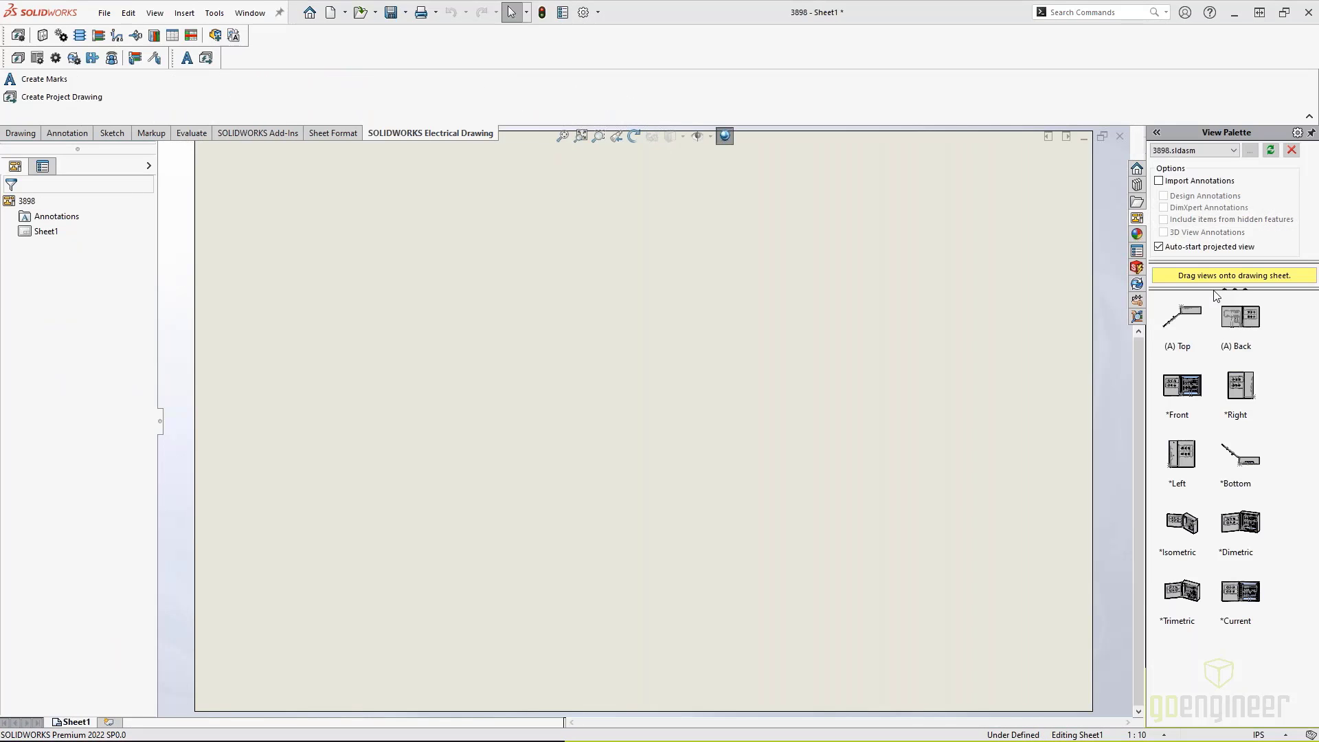
pyautogui.click(1190, 390)
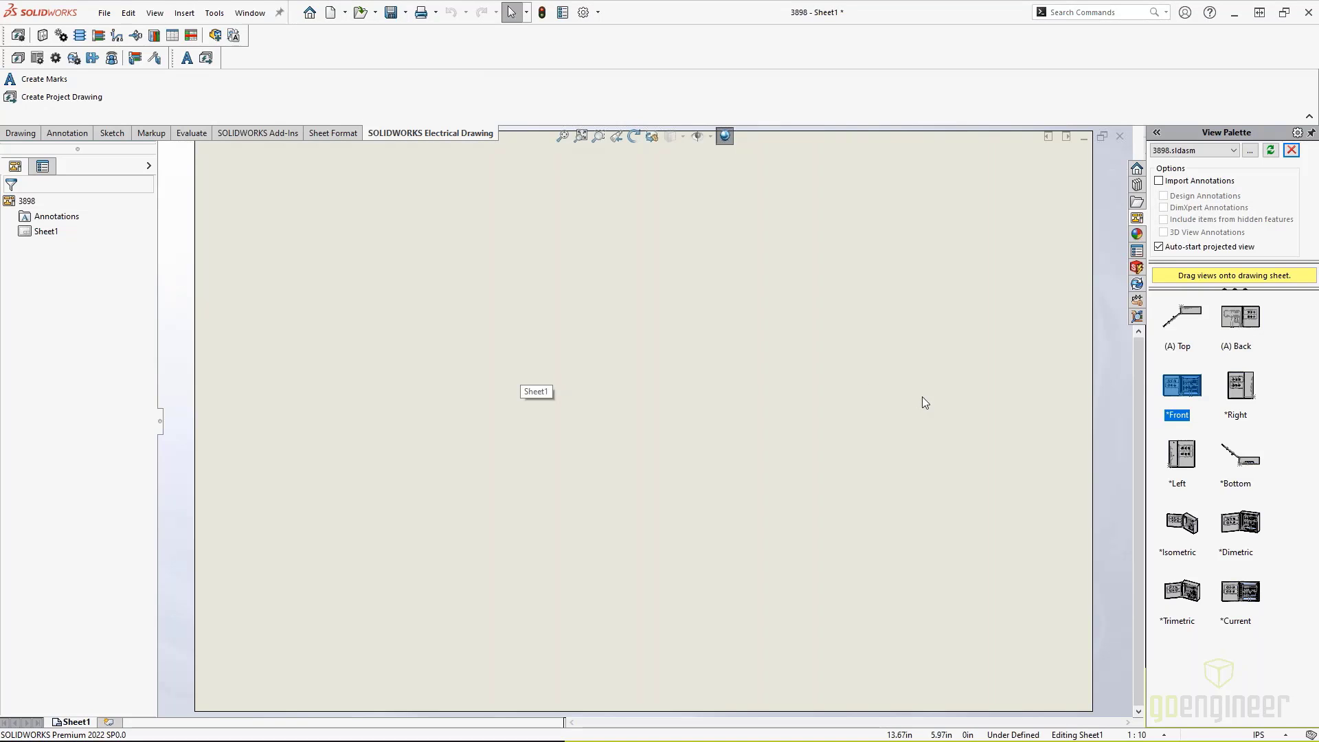
pyautogui.moveTo(1181, 385)
pyautogui.mouseDown()
pyautogui.moveTo(475, 376)
pyautogui.moveTo(608, 397)
pyautogui.moveTo(568, 412)
pyautogui.mouseUp()
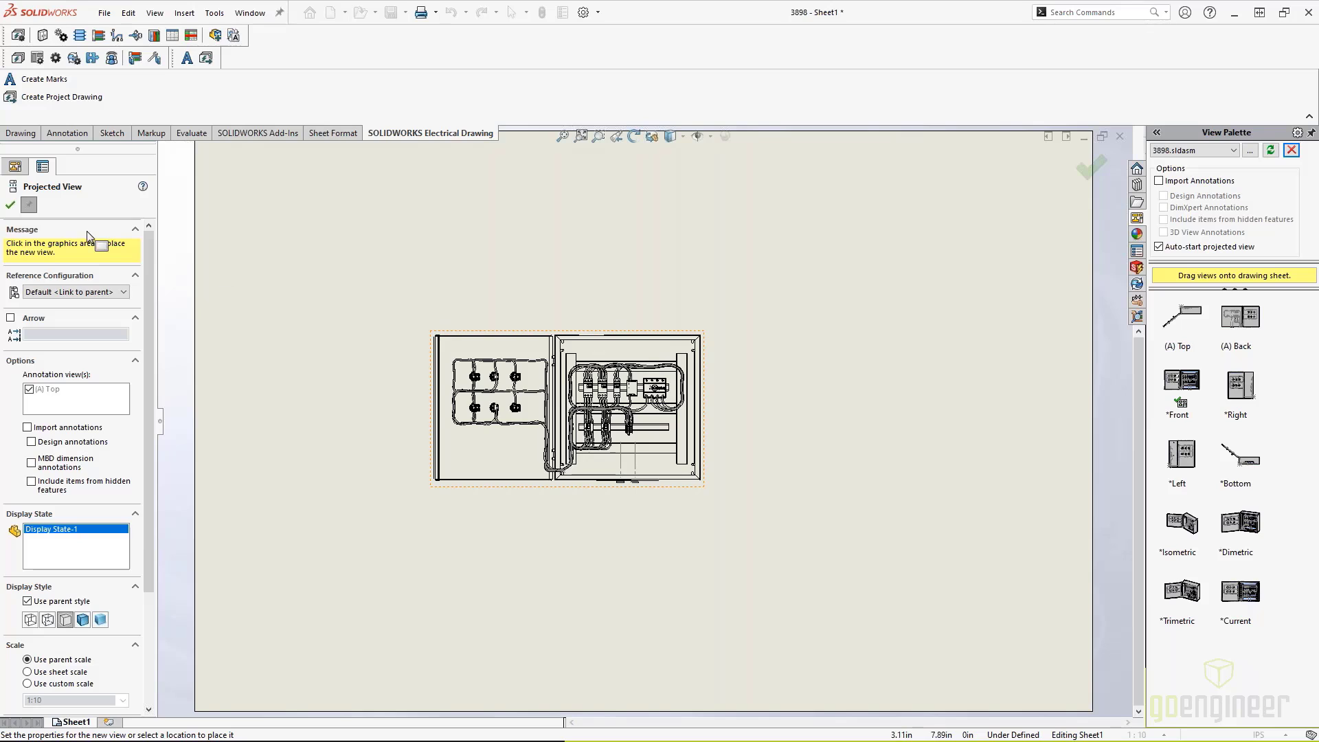
pyautogui.press('Escape')
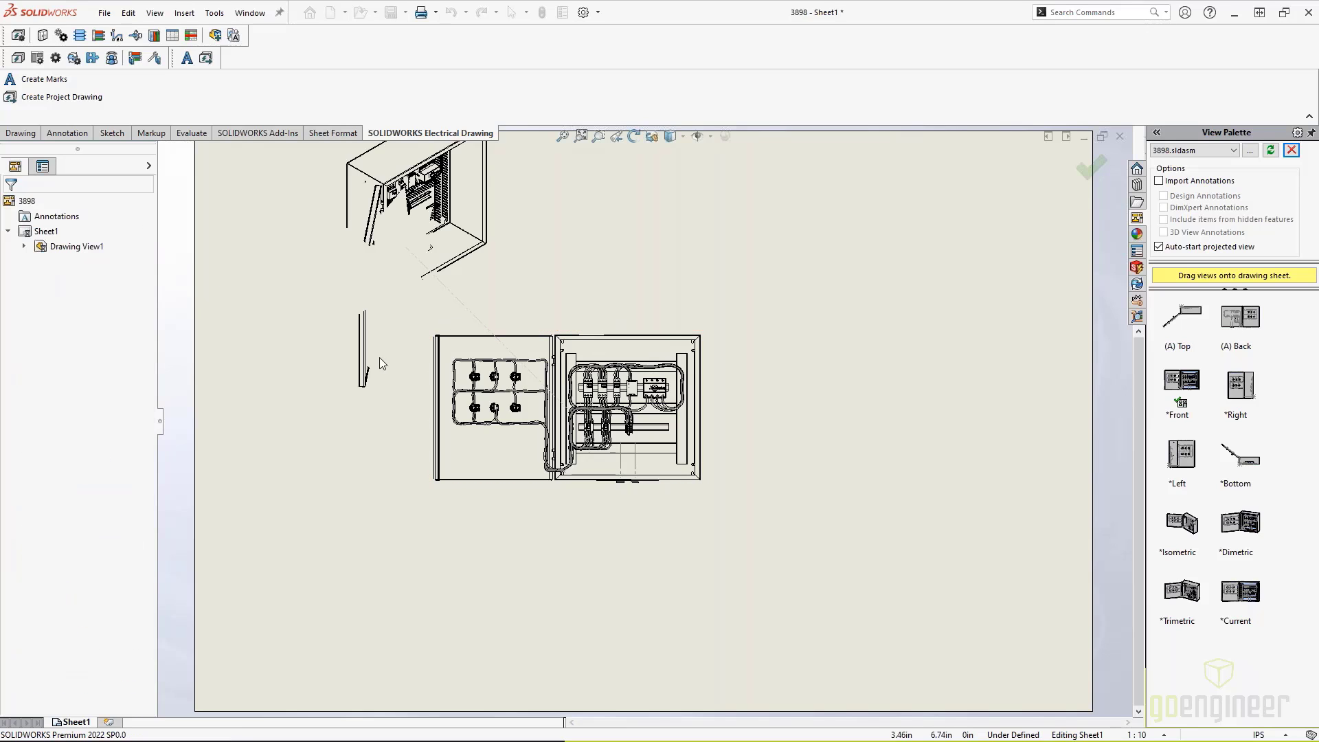
pyautogui.scroll(1, 481, 315)
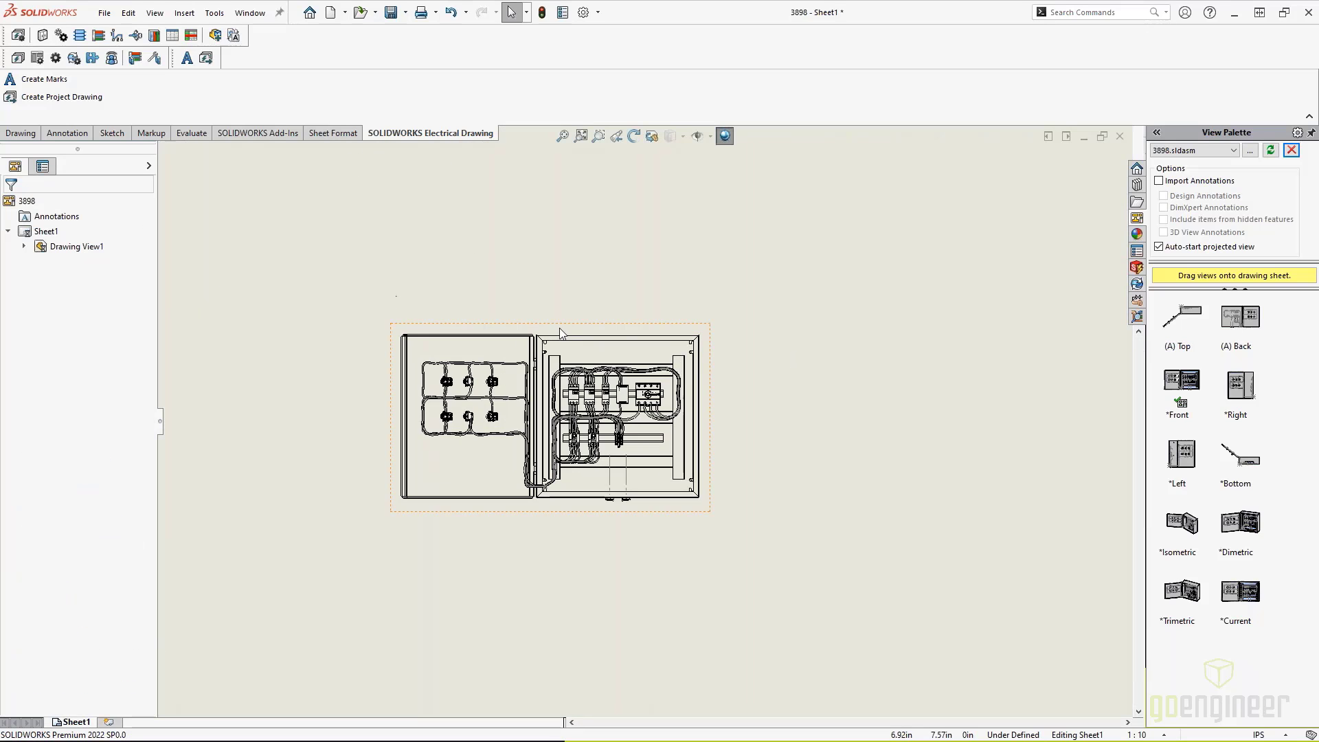
pyautogui.press('f')
pyautogui.click(184, 12)
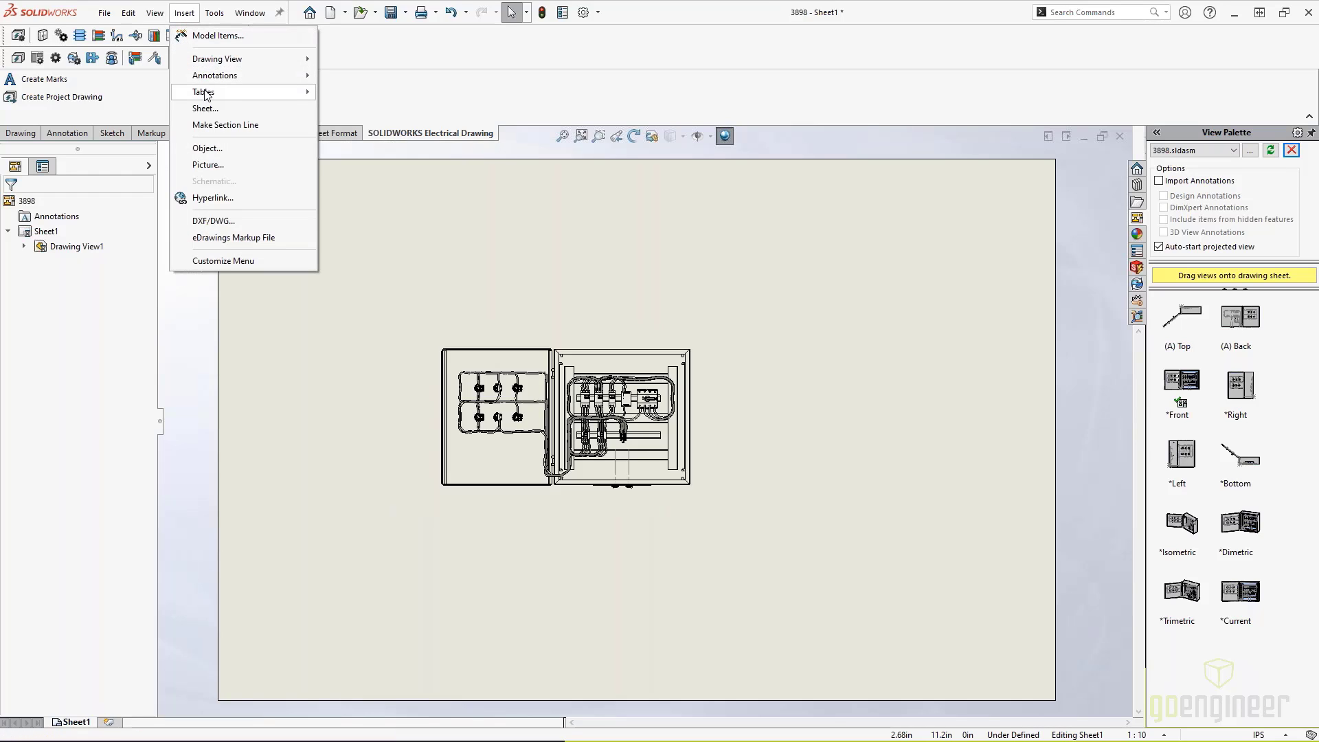
# Insert a Bill of Materials for Drawing View1 and place it at the sheet's top-right corner.
pyautogui.moveTo(207, 94)
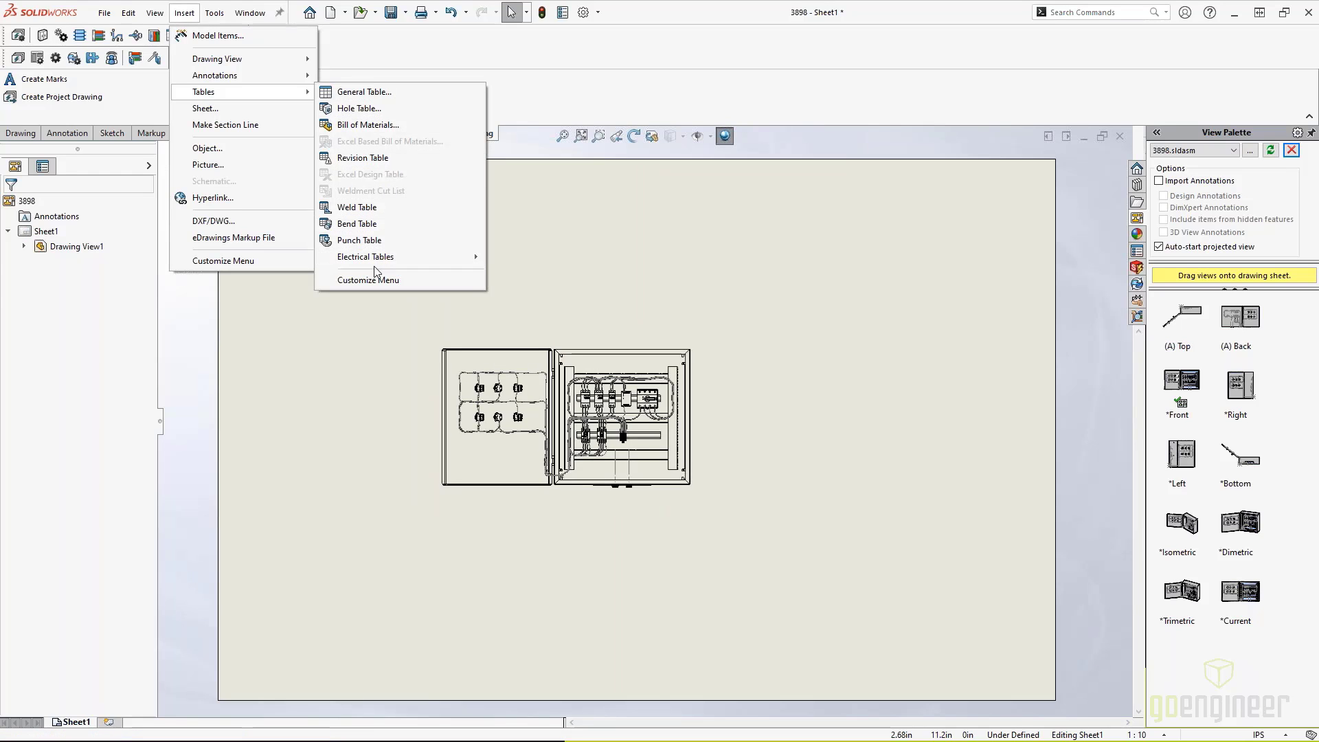
pyautogui.moveTo(377, 259)
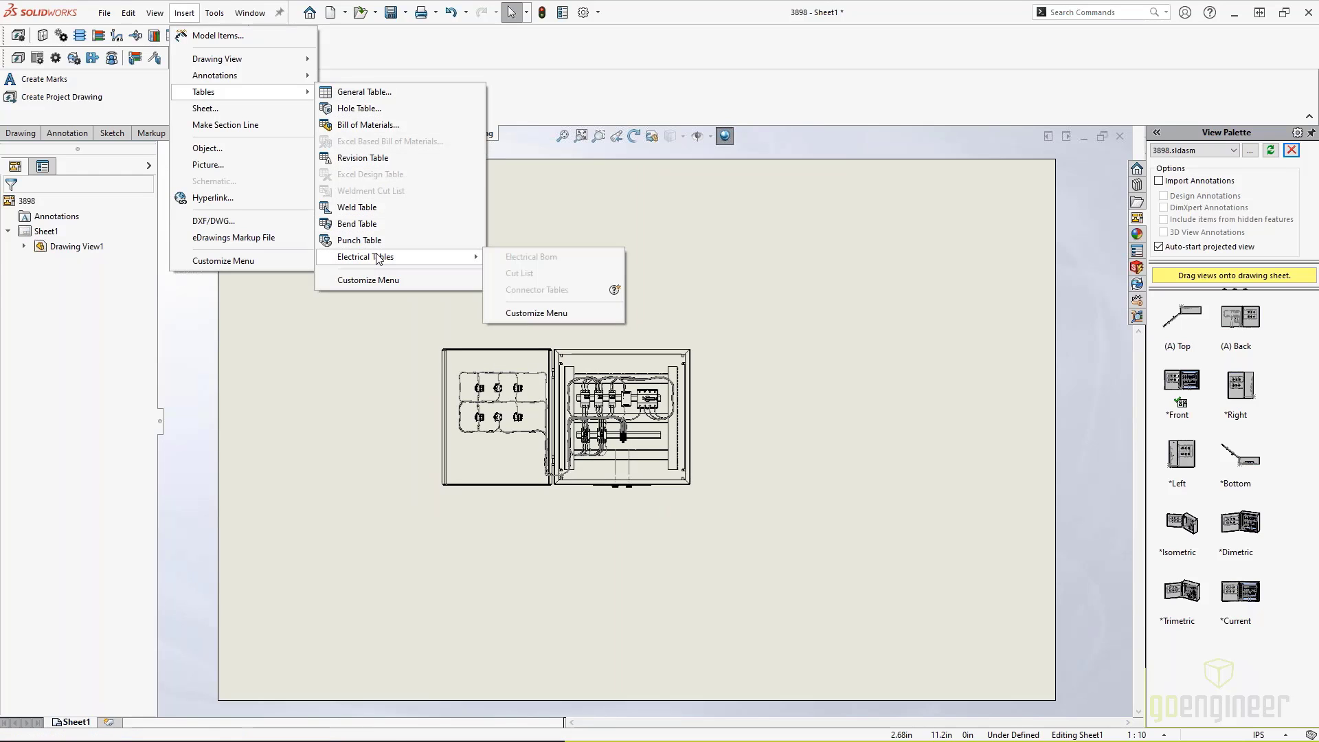
pyautogui.click(379, 125)
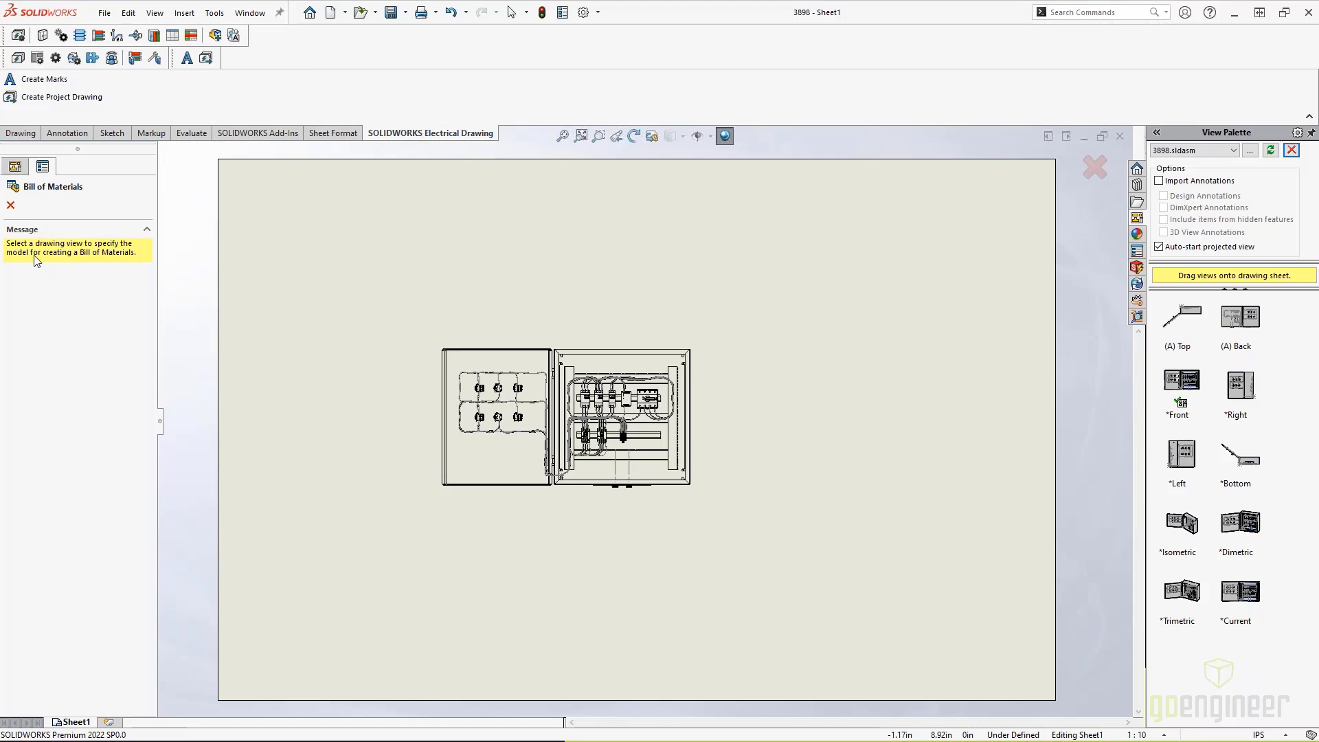
pyautogui.click(595, 394)
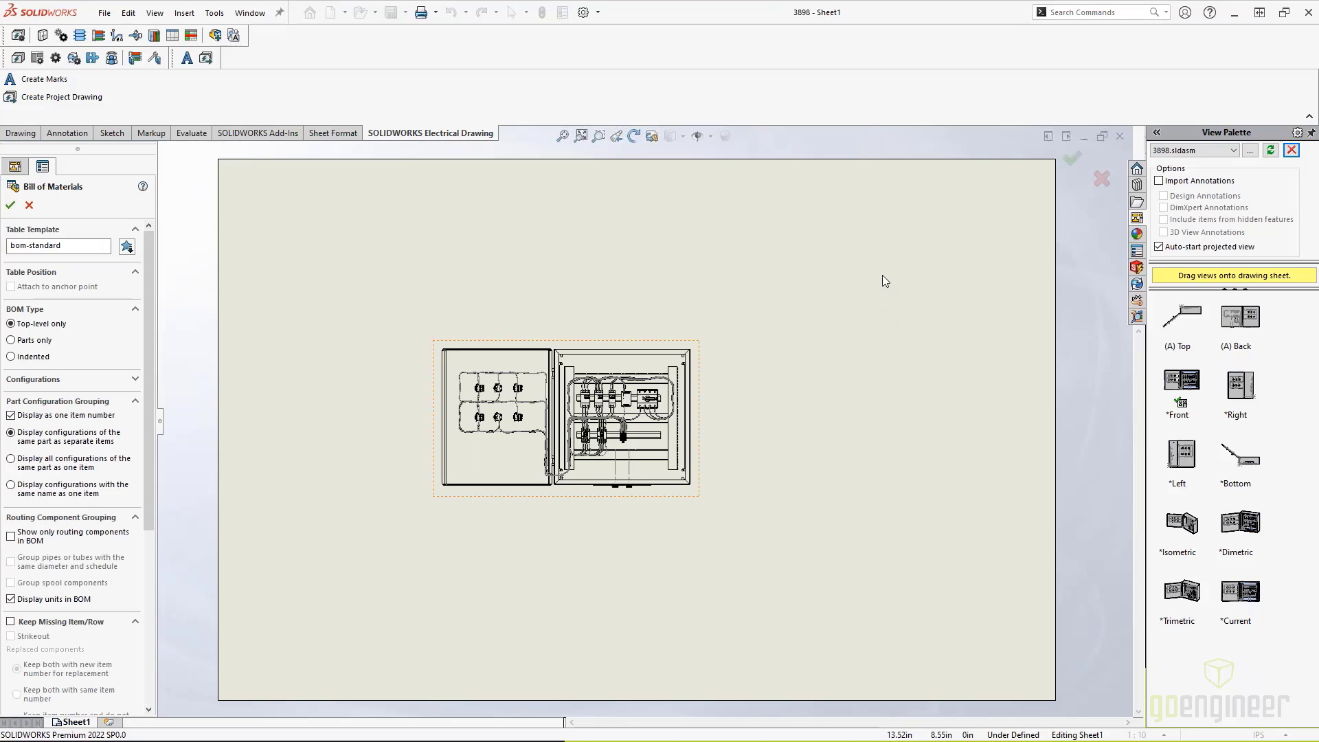
pyautogui.click(10, 205)
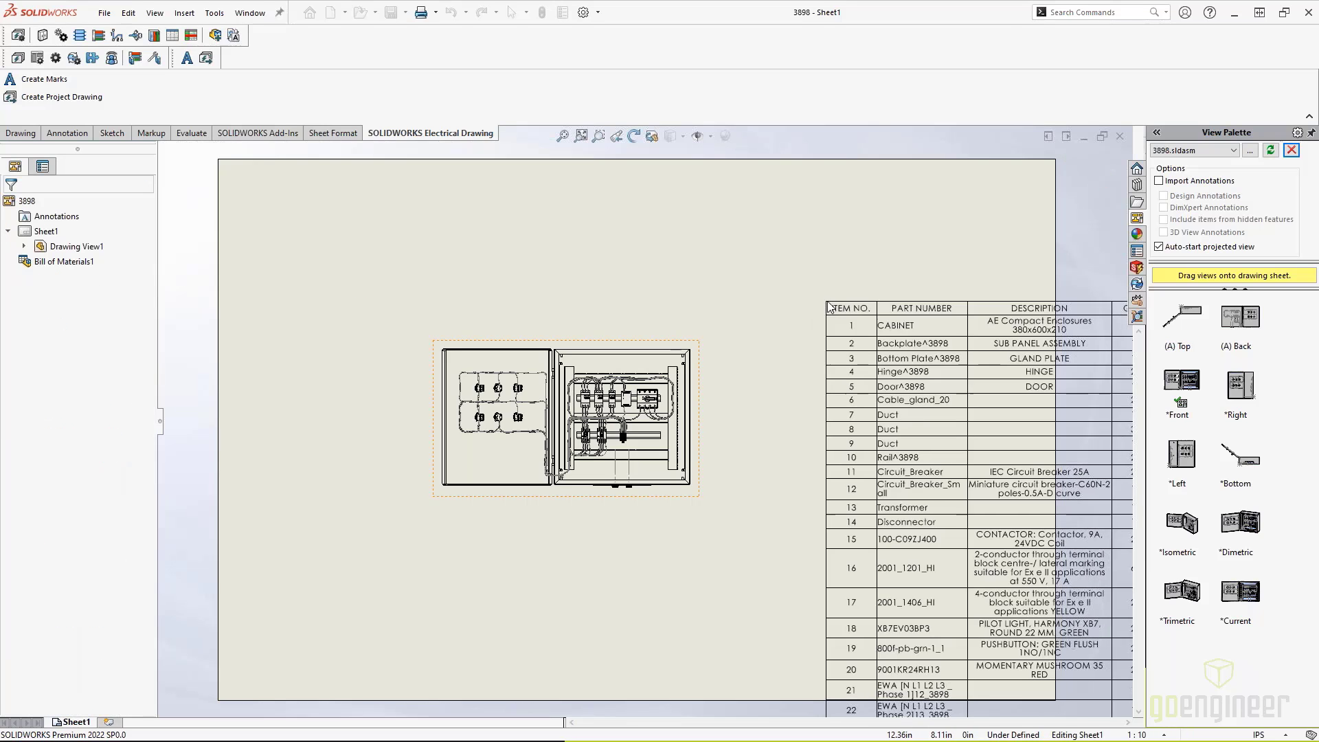
pyautogui.click(727, 170)
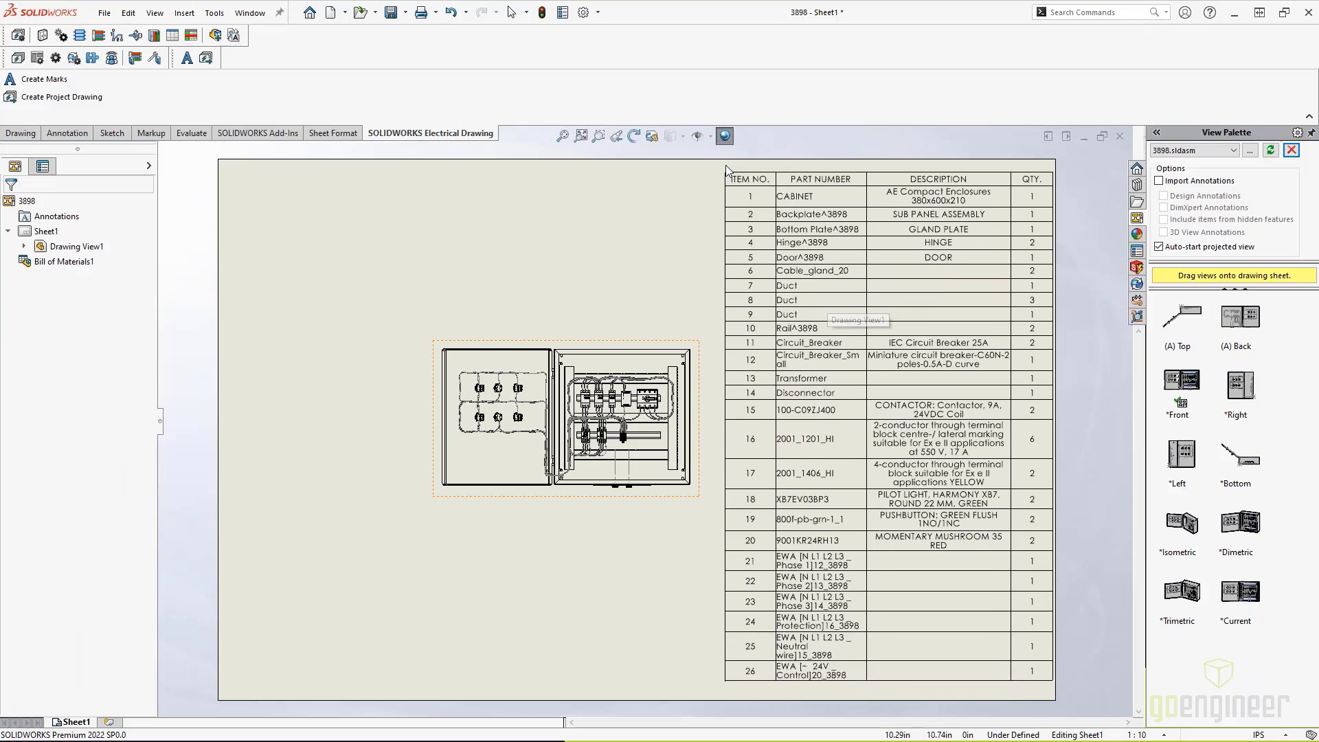
pyautogui.moveTo(727, 170); pyautogui.dragTo(712, 175)
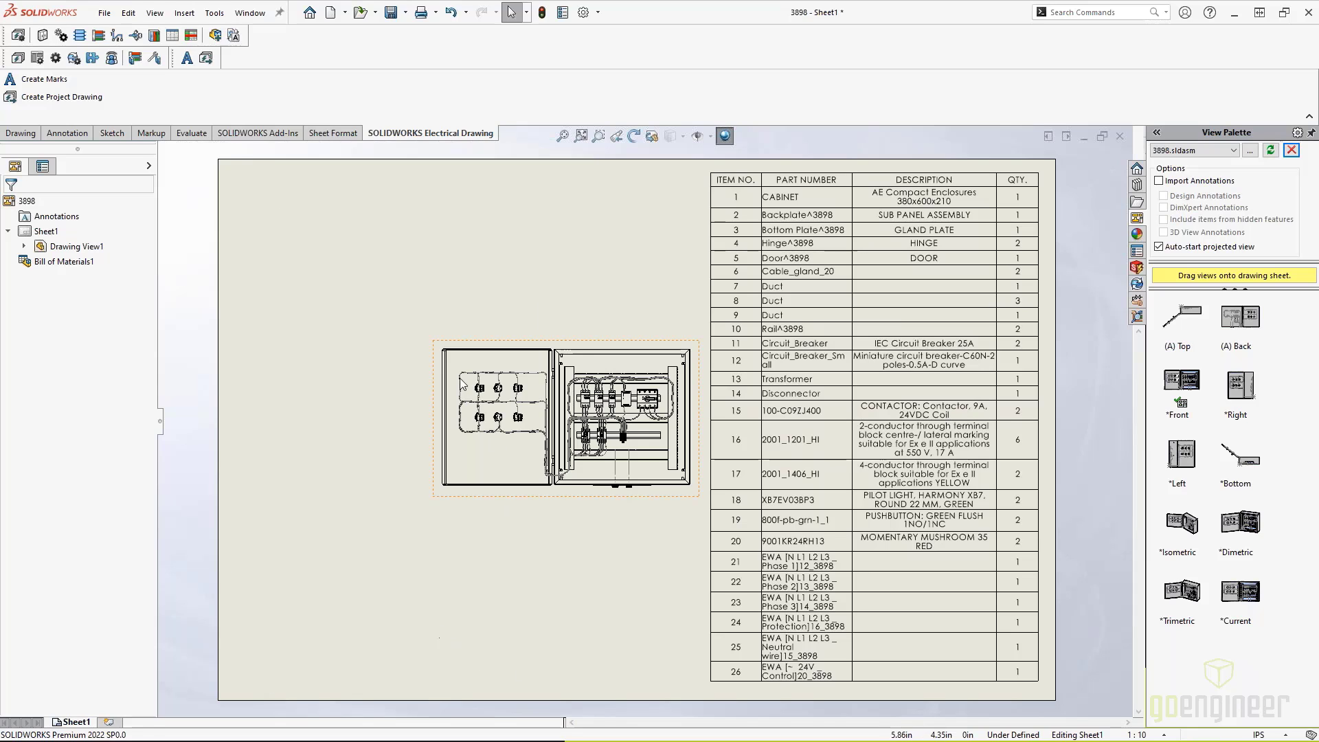
pyautogui.scroll(1, 687, 425)
pyautogui.scroll(-3, 694, 446)
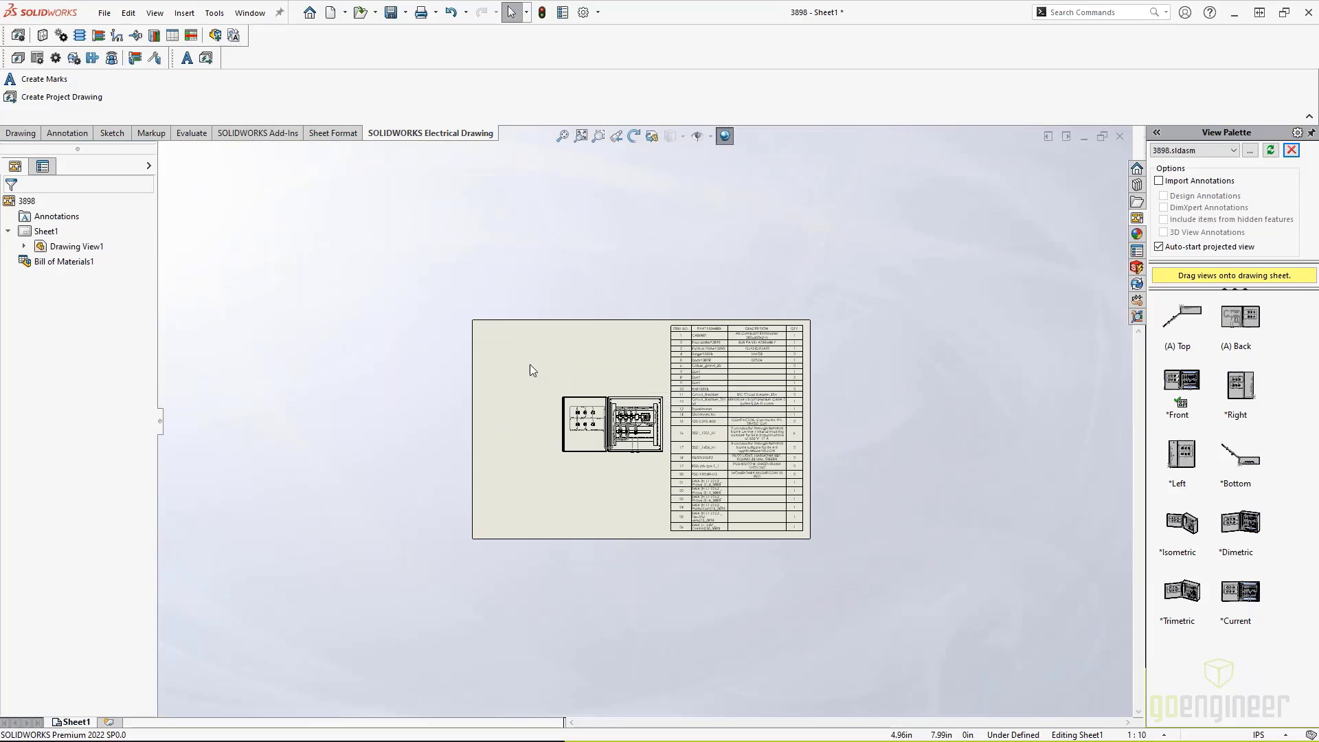
pyautogui.scroll(1, 935, 427)
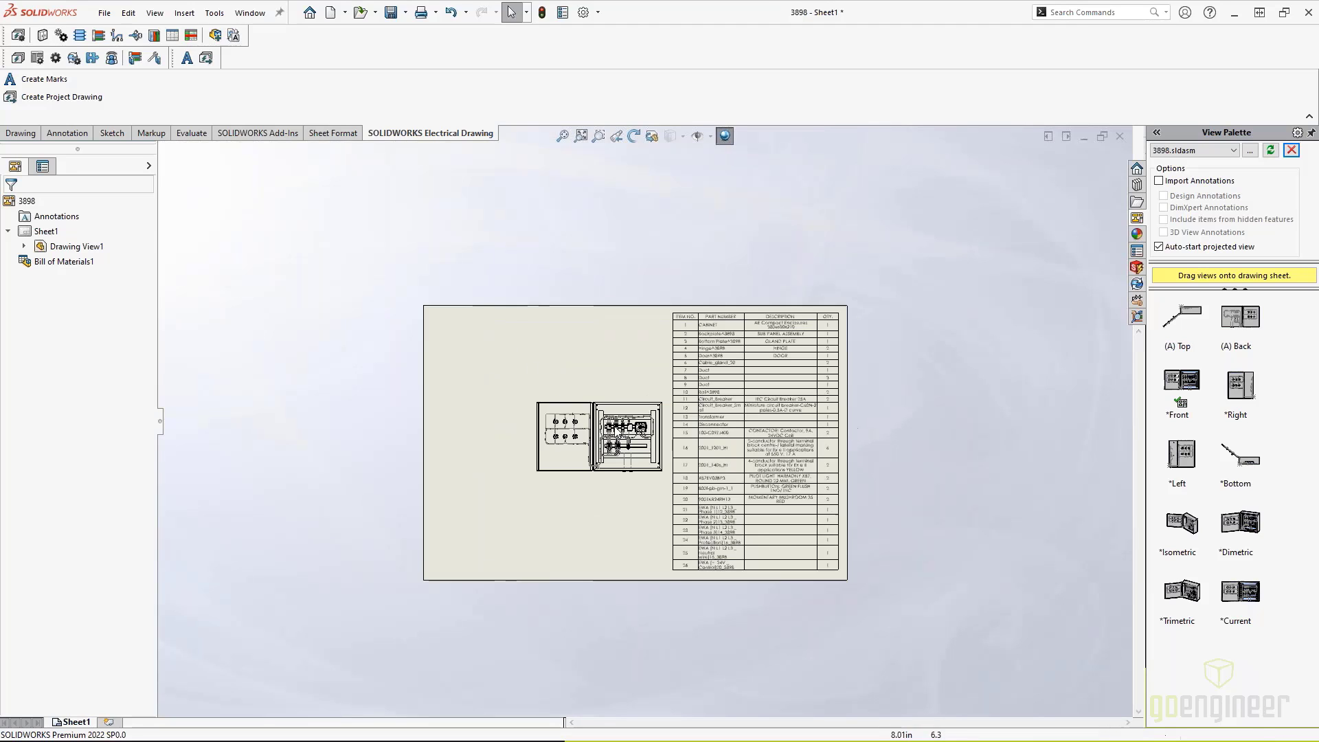
# Add the drawing to the project as page 10, Main Electrical Closet, and preview it.
pyautogui.click(52, 97)
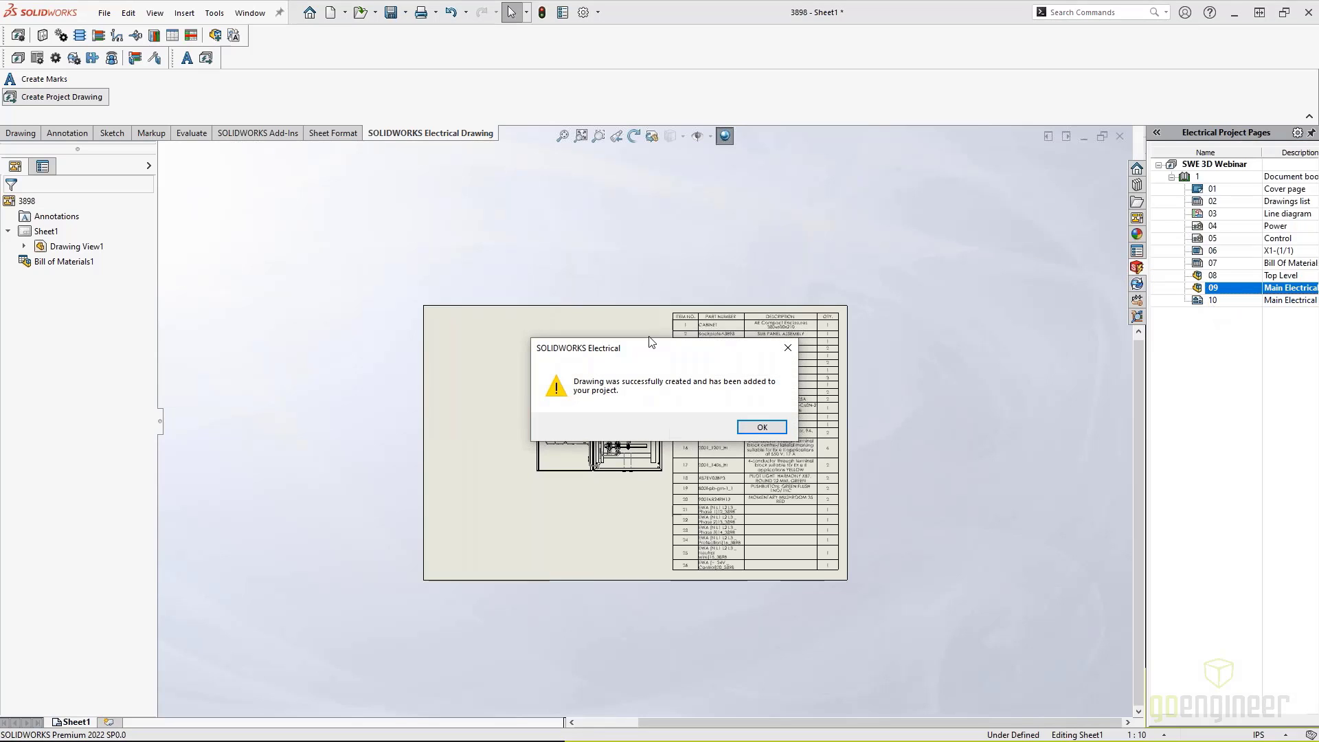
pyautogui.click(748, 432)
pyautogui.doubleClick(1212, 300)
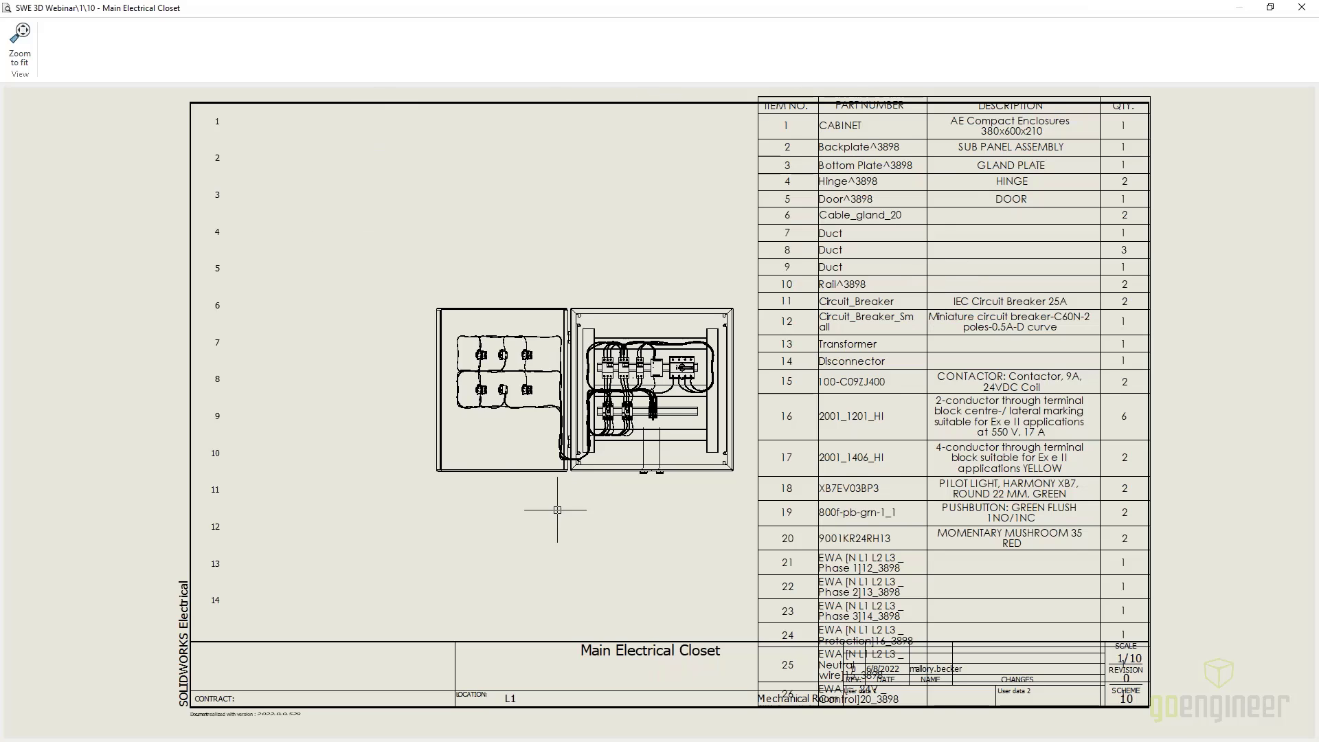
pyautogui.scroll(-3, 557, 510)
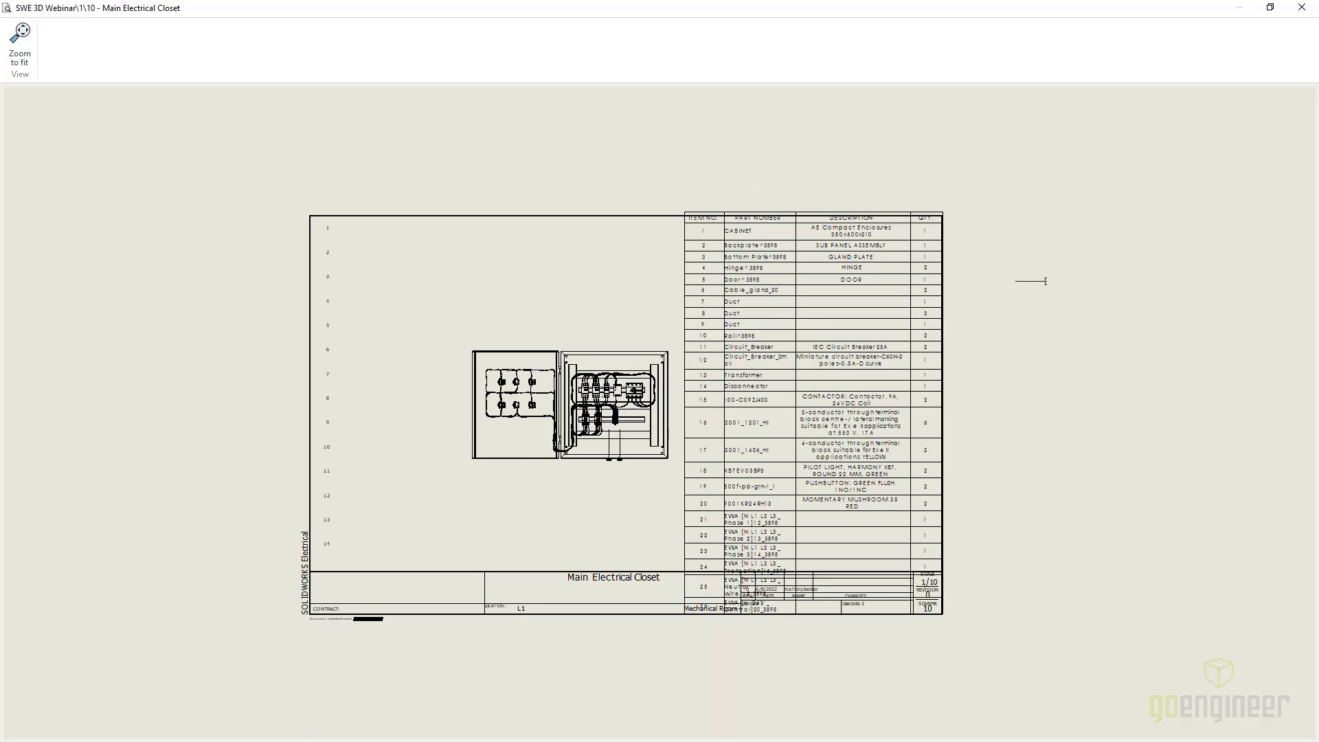
pyautogui.click(1301, 7)
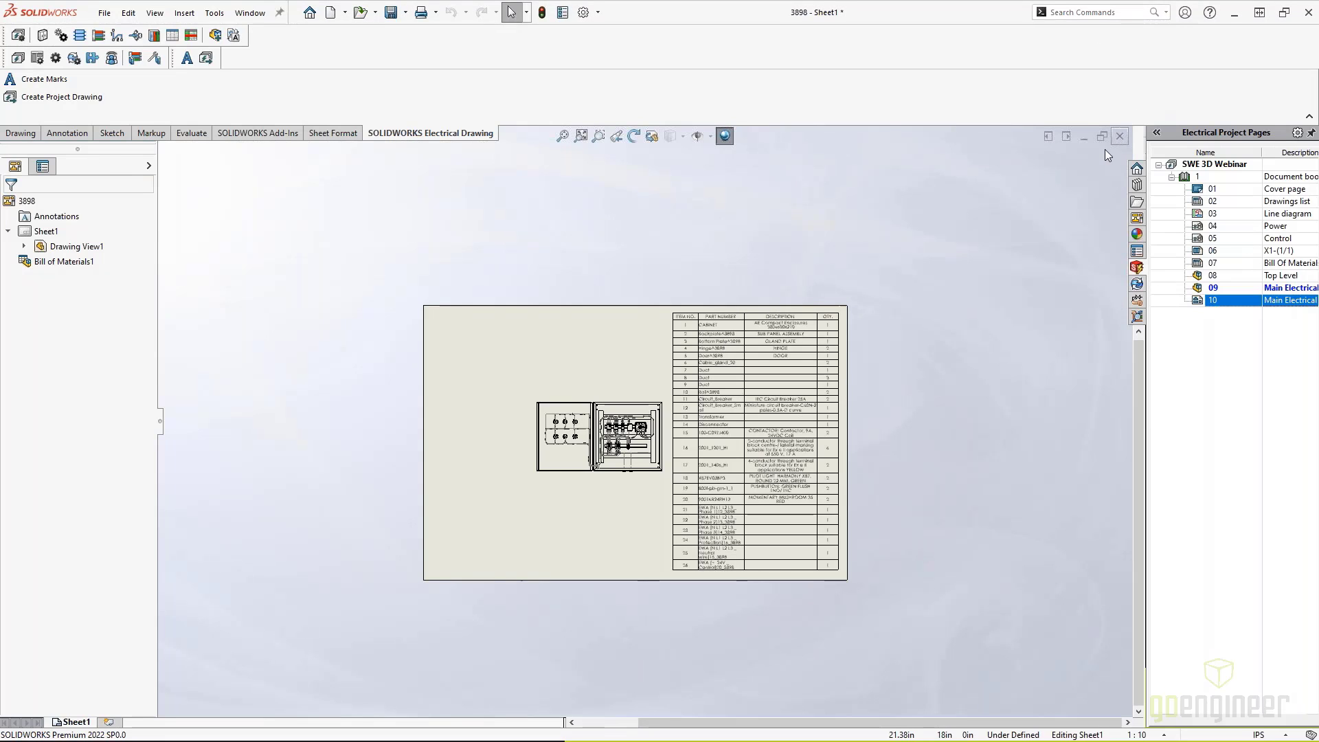
# Rebuild, save and close the drawing and 3898.sldasm, then open page 08 Top Level assembly 3897.sldasm.
pyautogui.click(1120, 136)
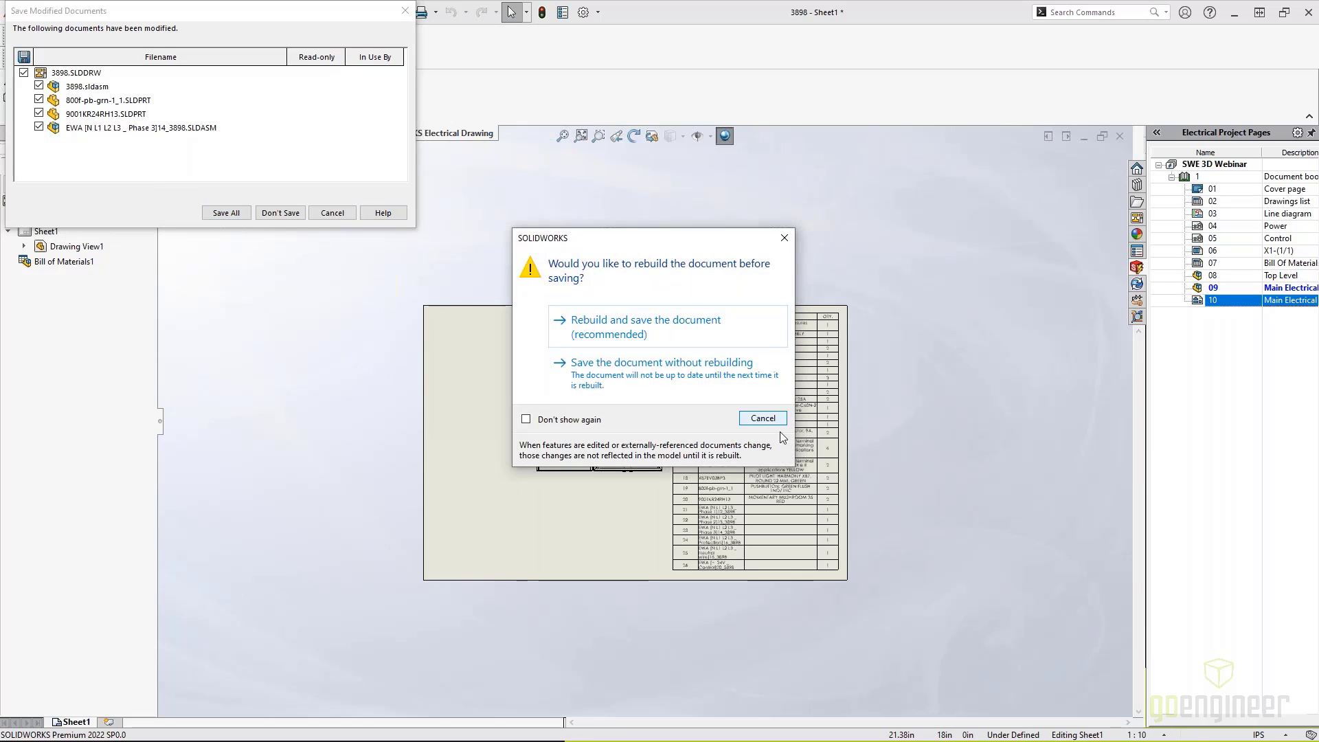
pyautogui.click(618, 327)
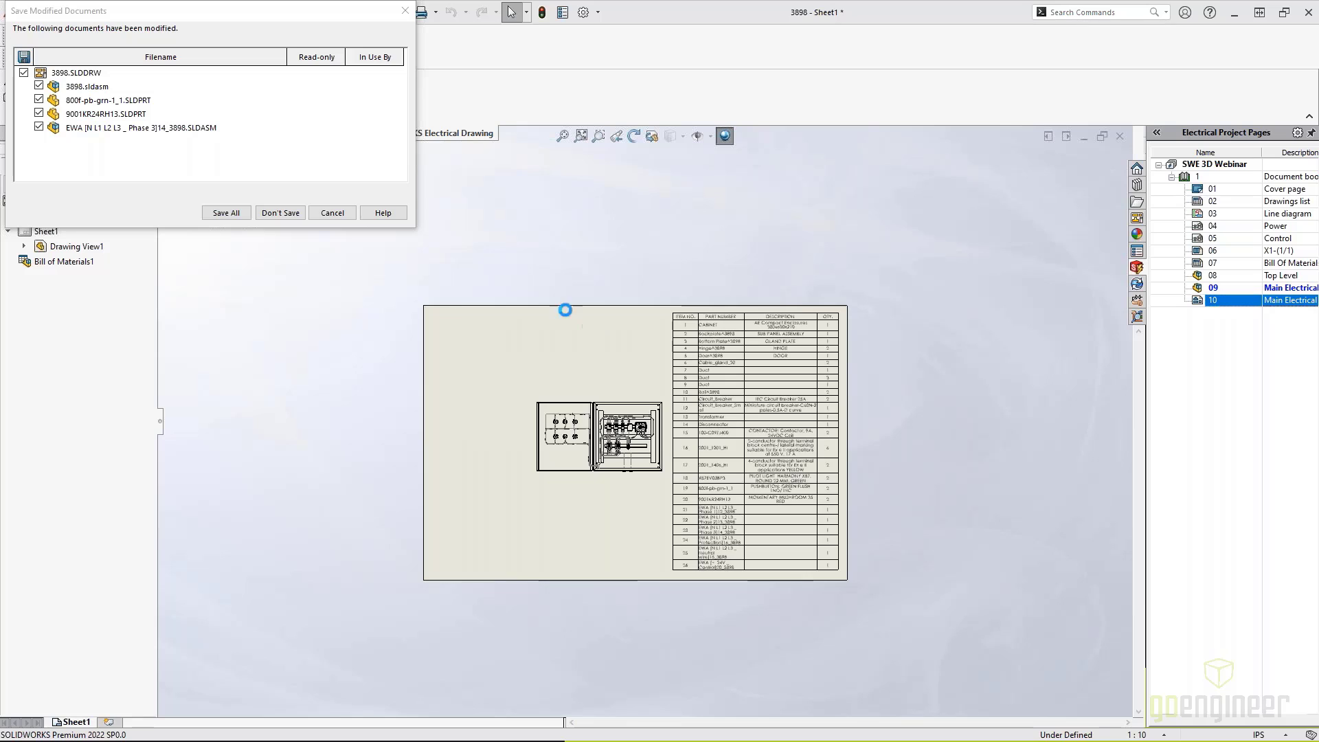
pyautogui.click(227, 213)
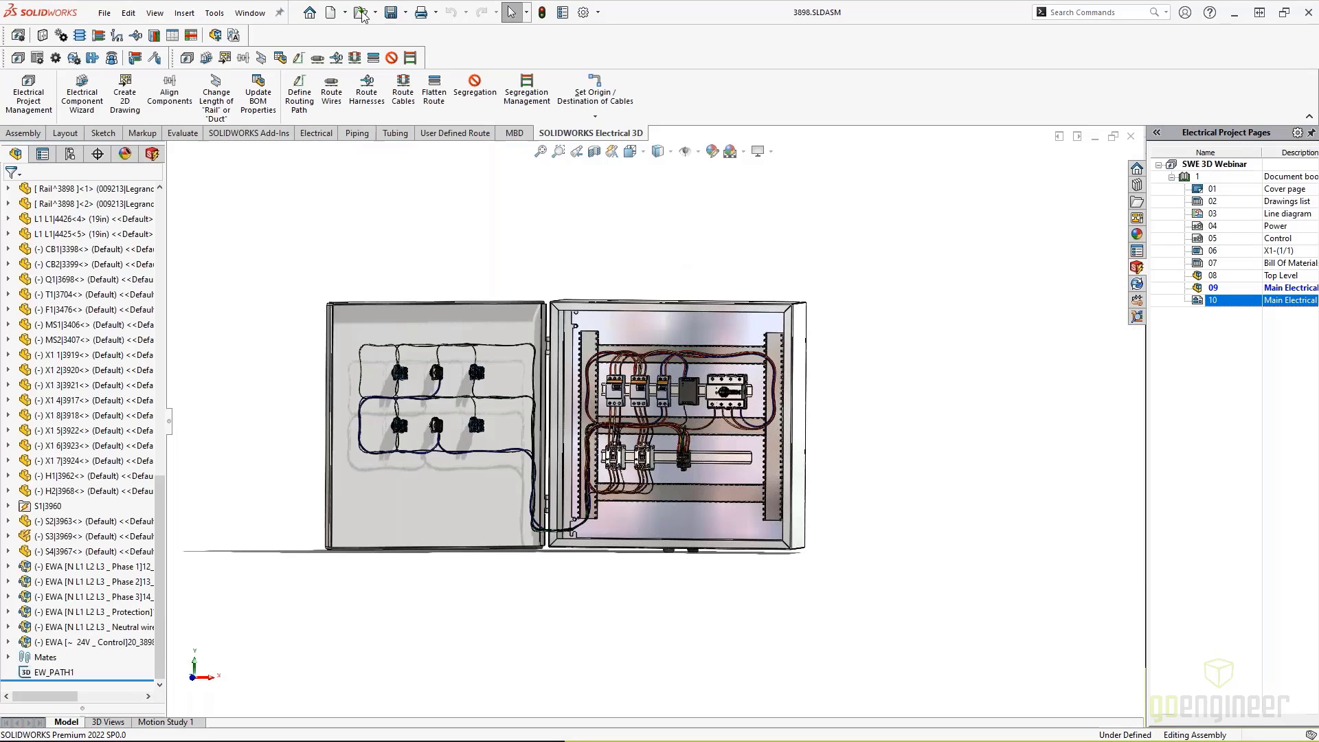
pyautogui.click(392, 16)
pyautogui.click(1131, 136)
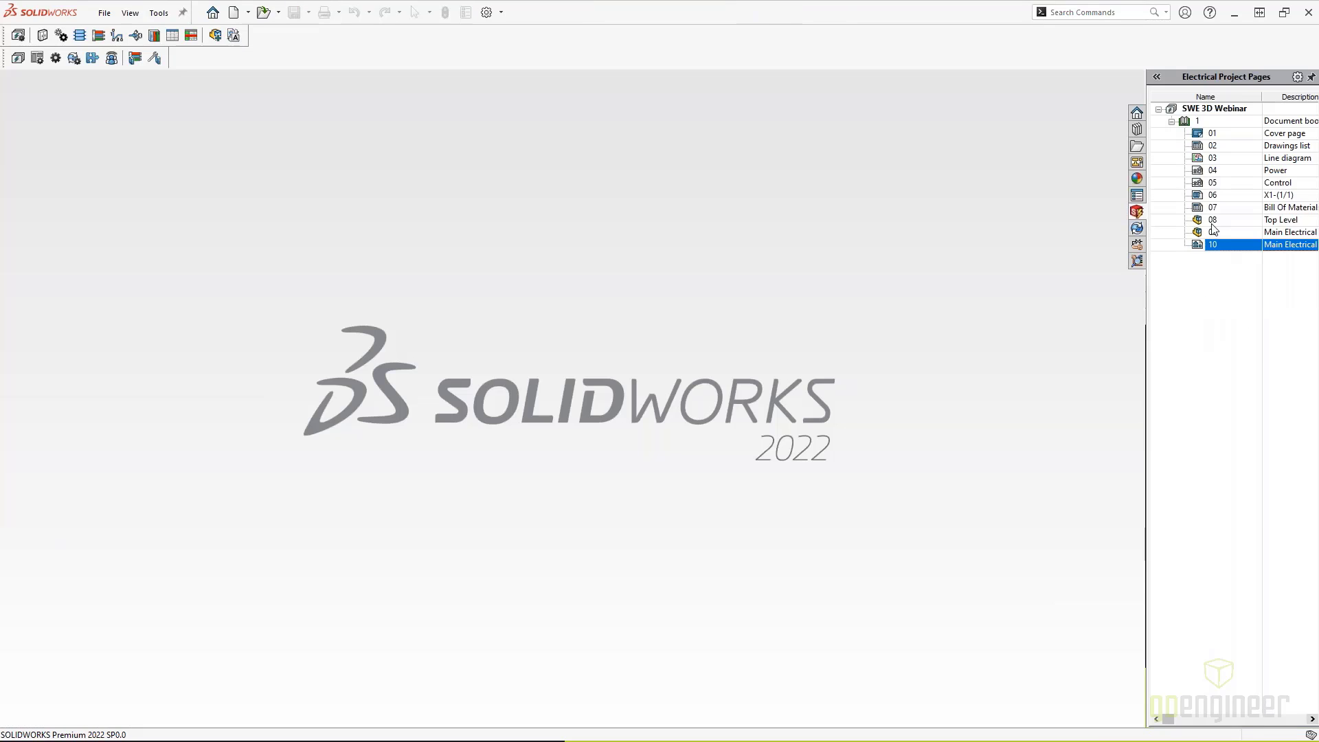
pyautogui.doubleClick(1212, 223)
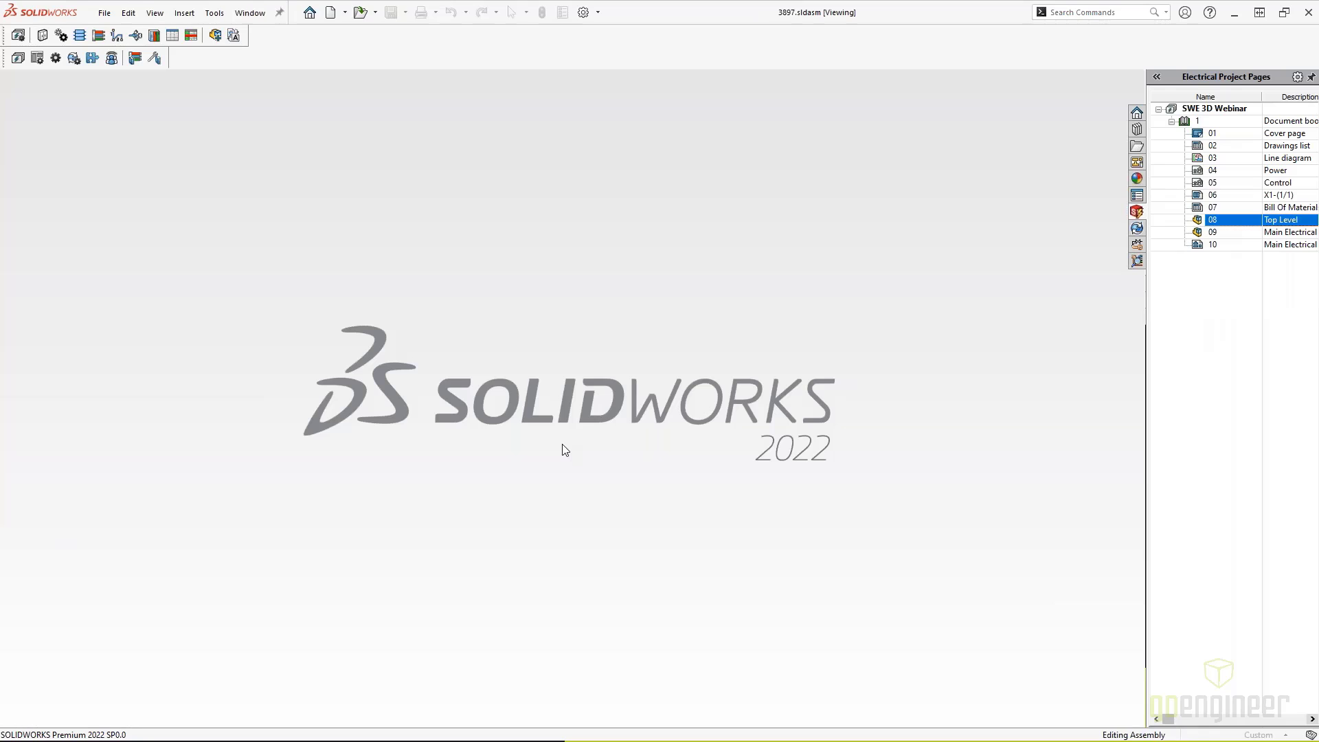
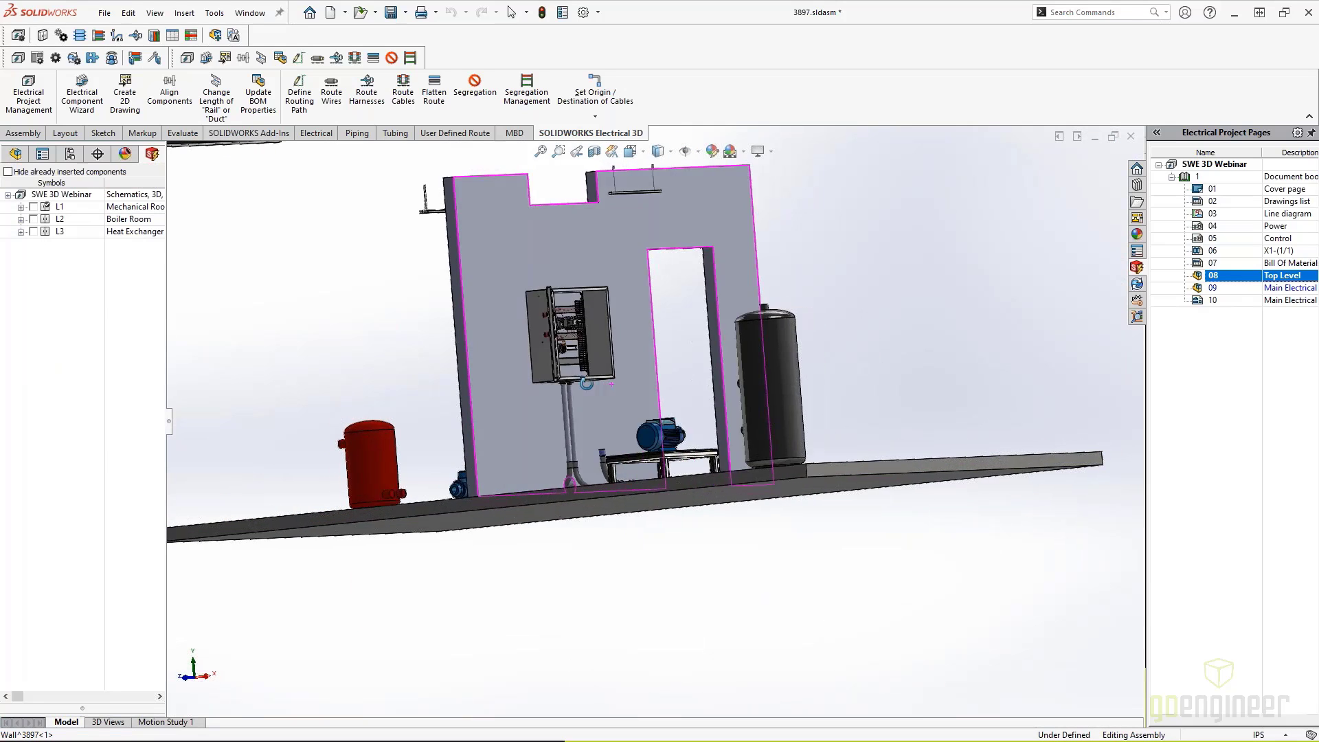
# Expand locations L1, L2 and L3 to show Main Electrical, L21 Chassis, P1 and P2.
pyautogui.scroll(-6, 547, 369)
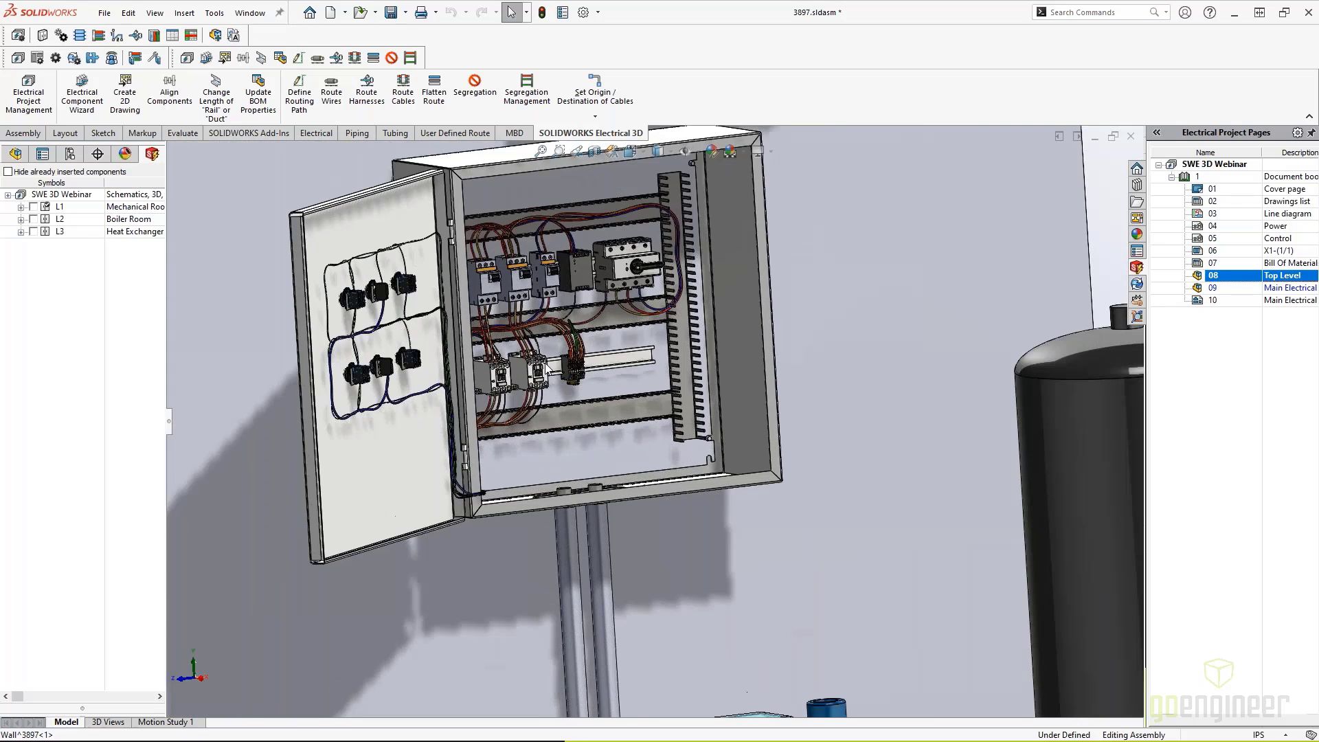
pyautogui.scroll(4, 545, 369)
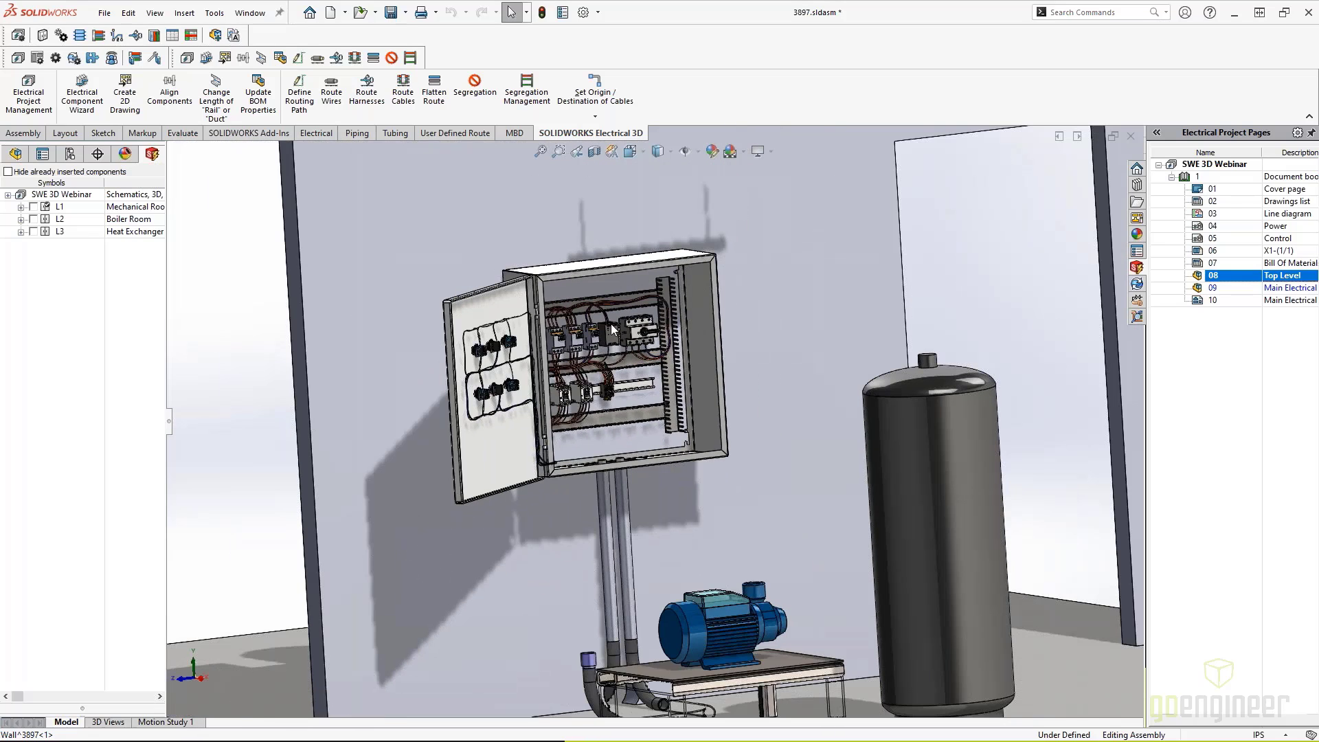
pyautogui.scroll(-2, 611, 323)
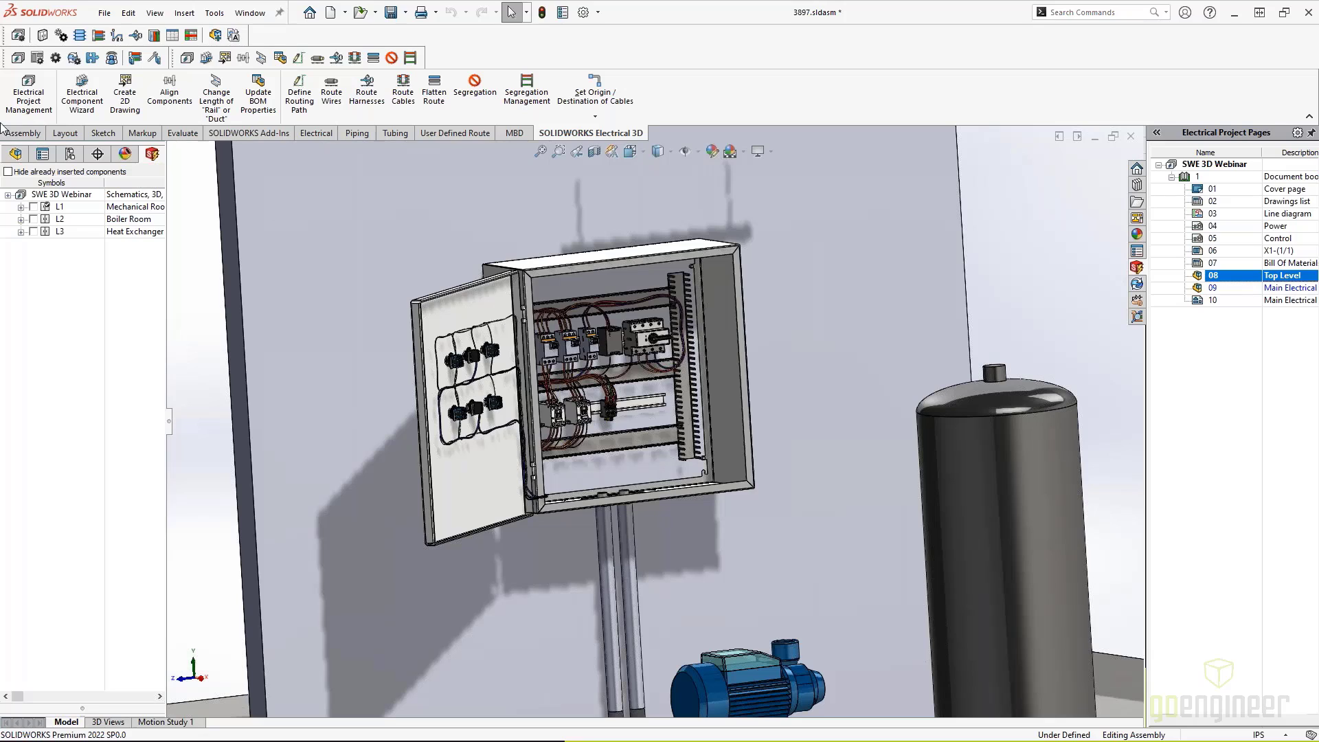
pyautogui.click(20, 206)
pyautogui.click(21, 232)
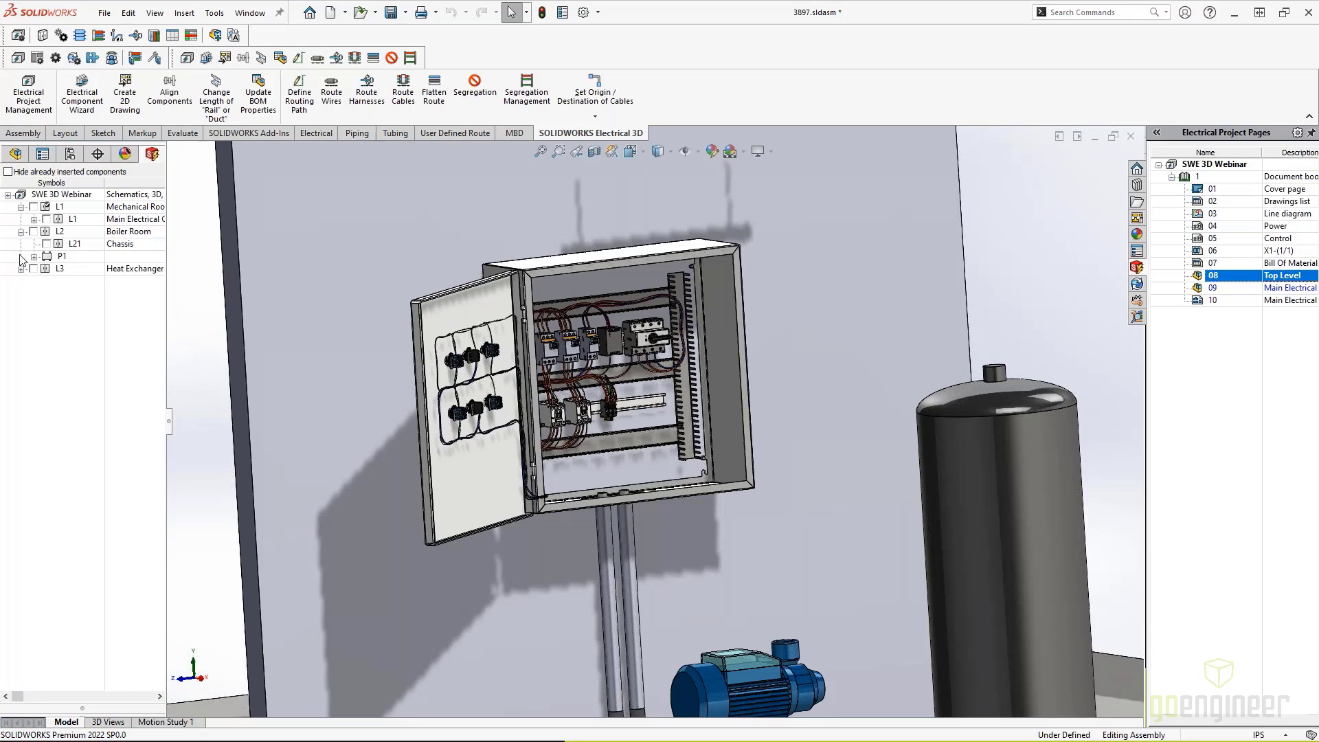
pyautogui.click(21, 269)
# Orbit, fit and zoom the room to bring the red tank and cabinet into view.
pyautogui.scroll(4, 574, 467)
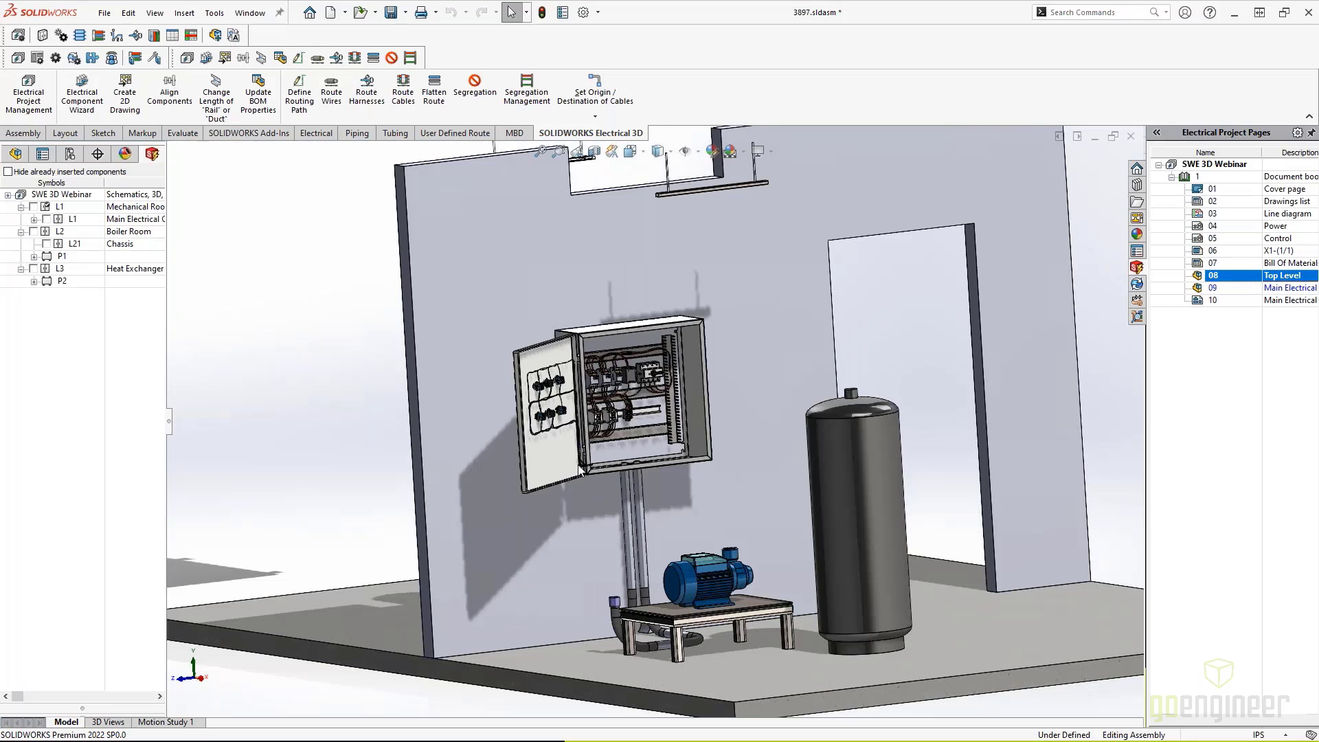
pyautogui.moveTo(575, 467); pyautogui.dragTo(622, 462, button='middle')
pyautogui.scroll(3, 668, 456)
pyautogui.press('Escape')
pyautogui.press('f')
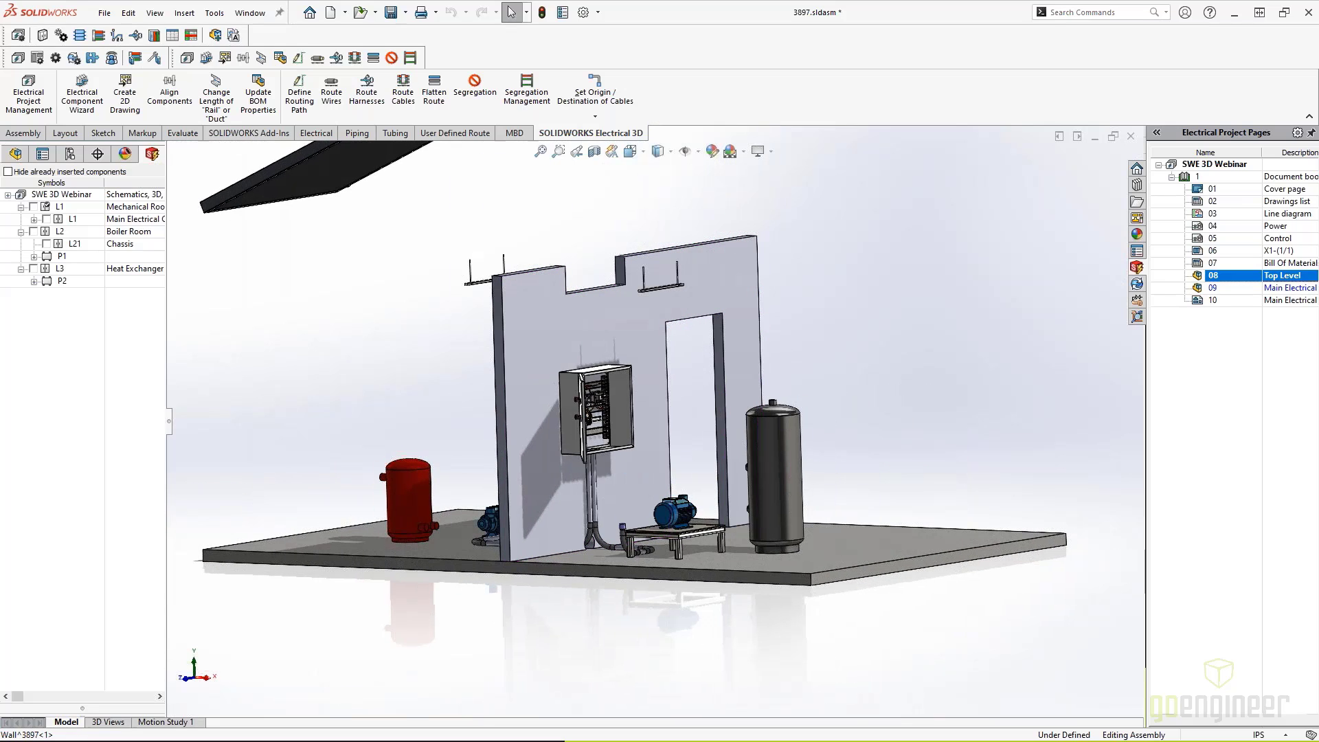
pyautogui.scroll(-2, 563, 433)
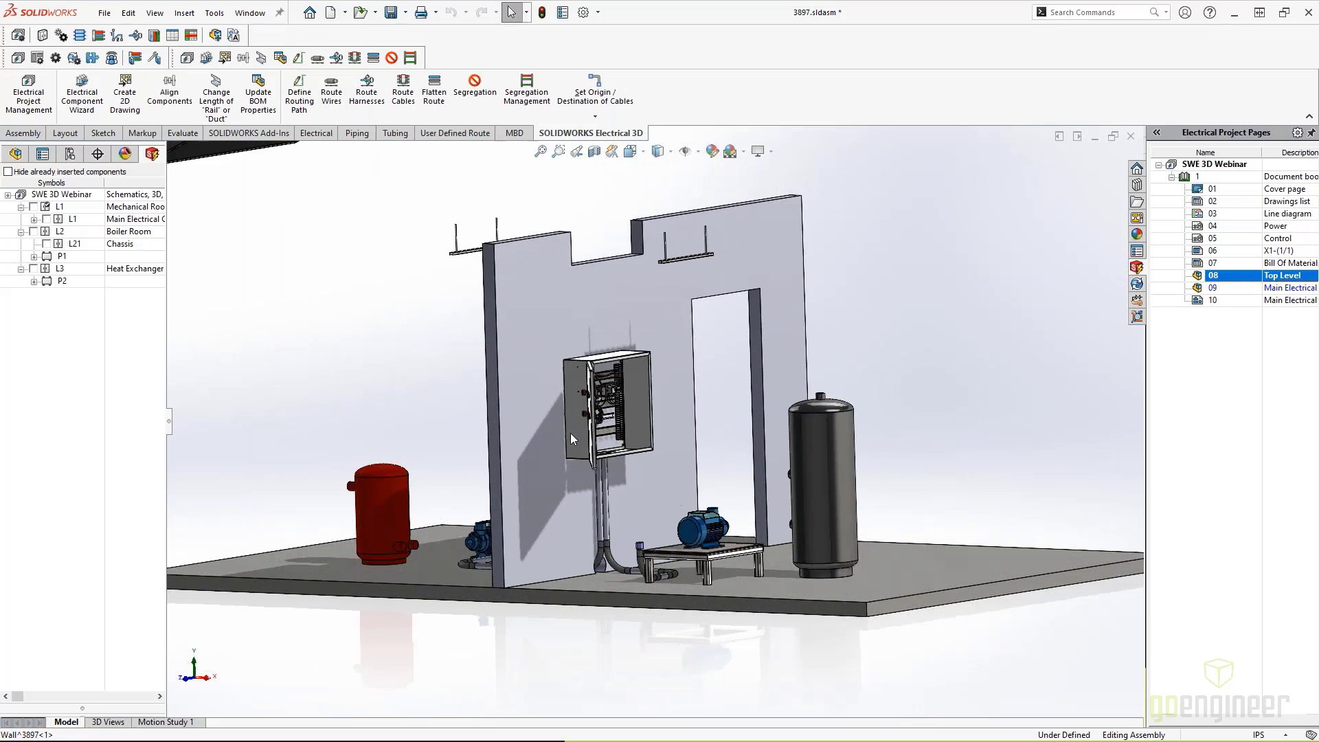
pyautogui.moveTo(609, 482); pyautogui.dragTo(606, 311, button='middle')
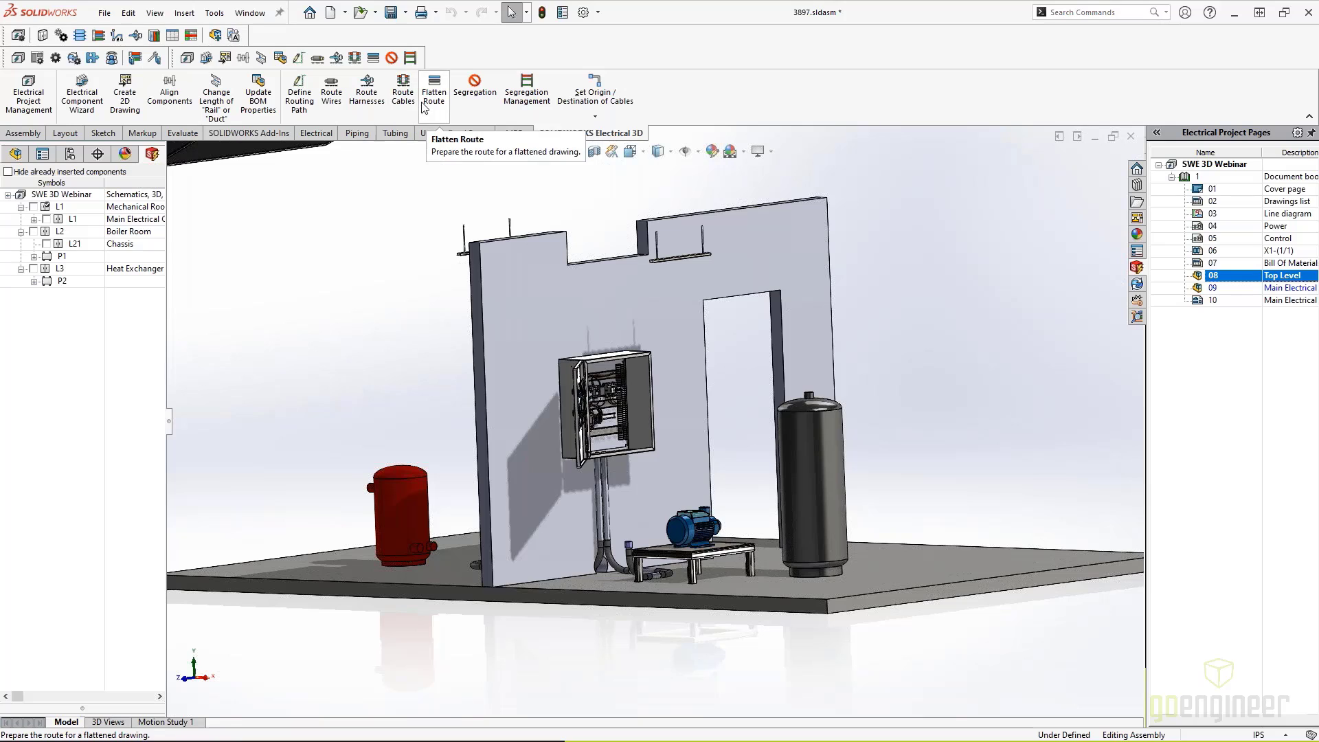
# Launch Route Cables set to SOLIDWORKS Route, with splines, for all cables.
pyautogui.click(405, 93)
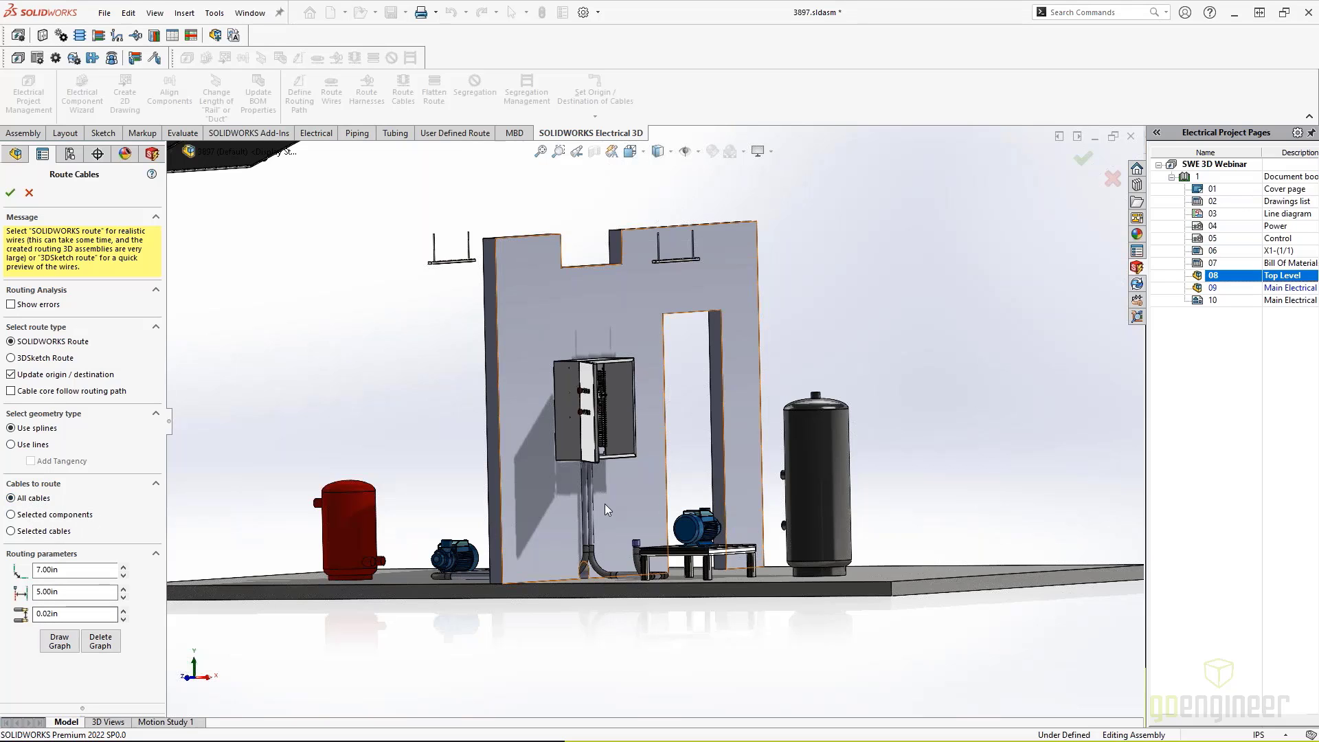
# Check the wall and cabinet from several angles, then confirm routing of all cables.
pyautogui.moveTo(604, 504); pyautogui.dragTo(574, 492, button='middle')
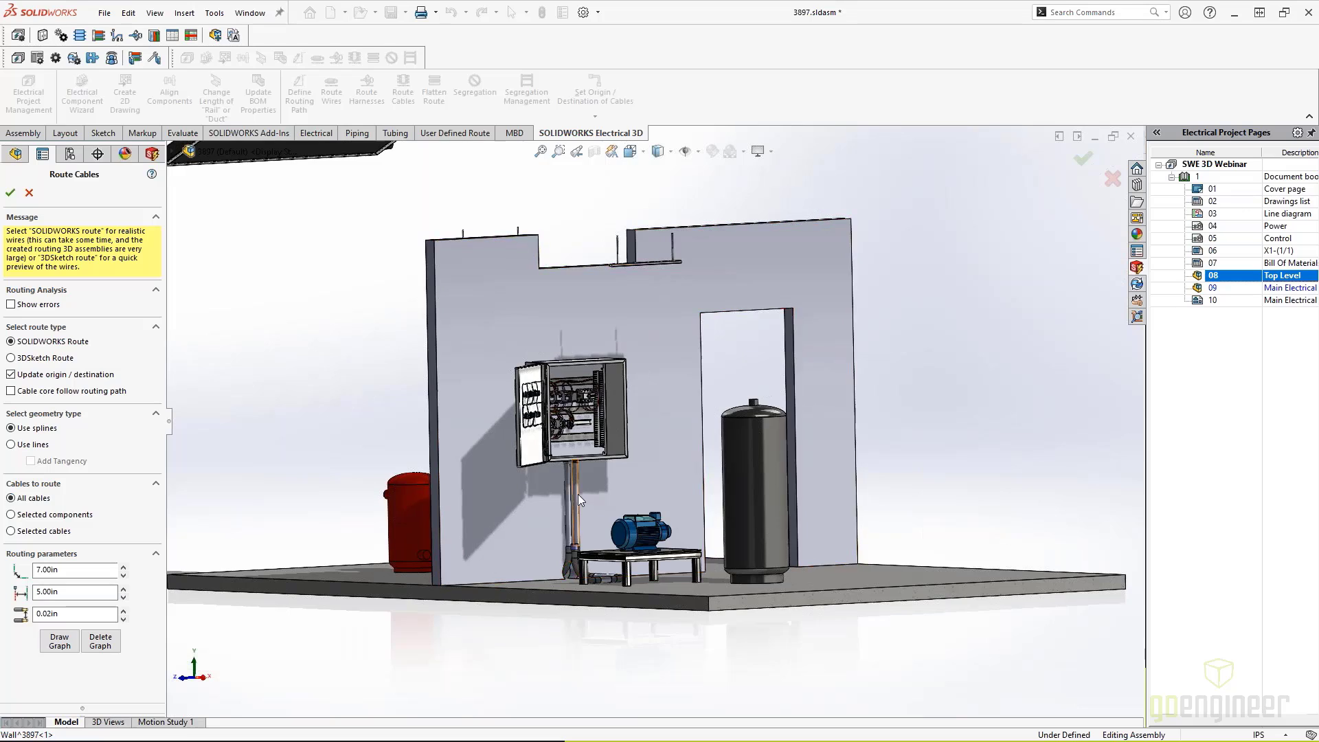
pyautogui.scroll(-4, 578, 493)
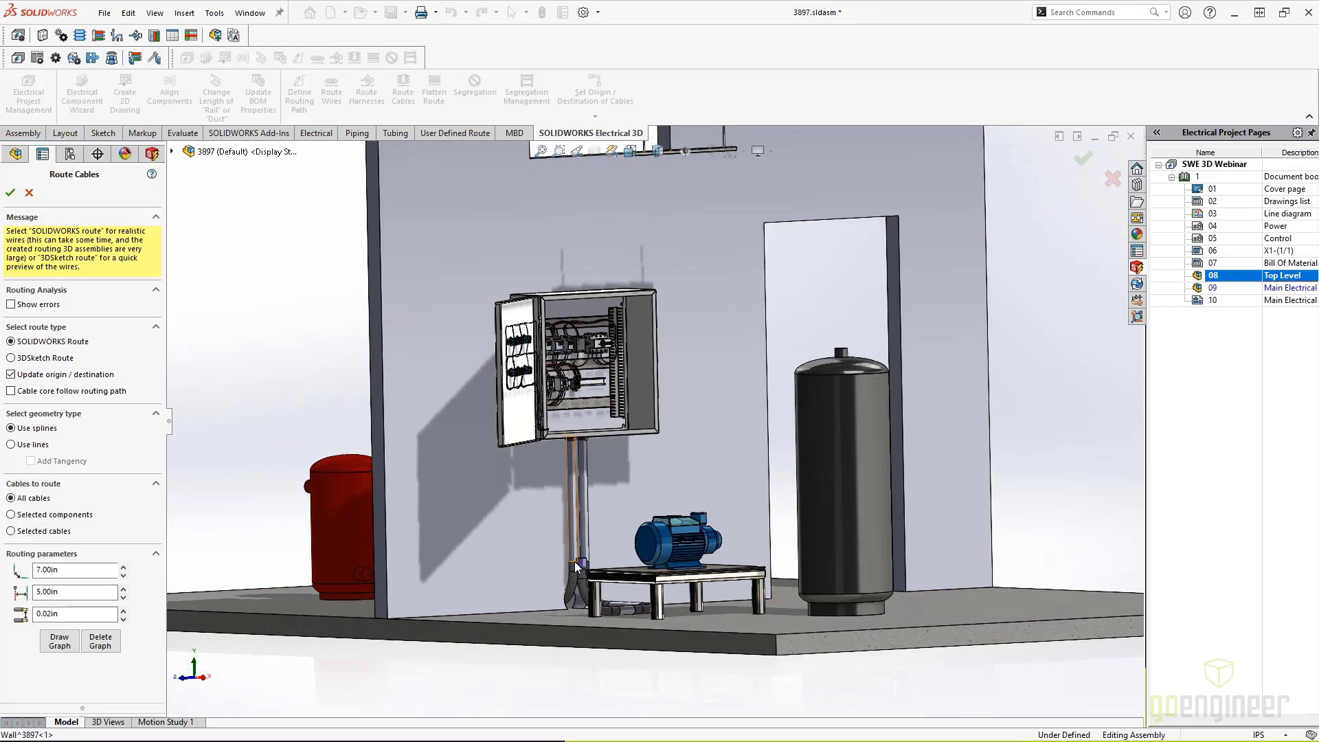
pyautogui.moveTo(576, 564); pyautogui.dragTo(270, 539, button='middle')
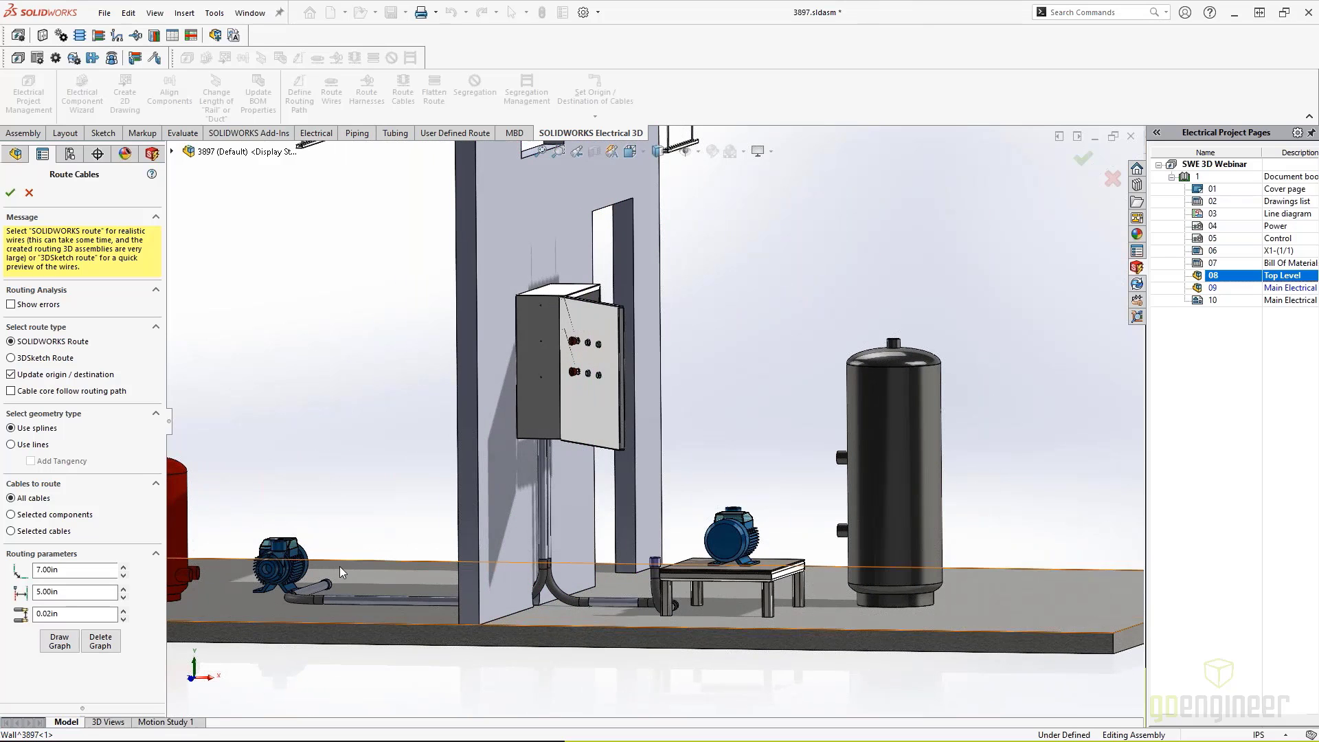
pyautogui.moveTo(449, 566); pyautogui.dragTo(555, 454, button='middle')
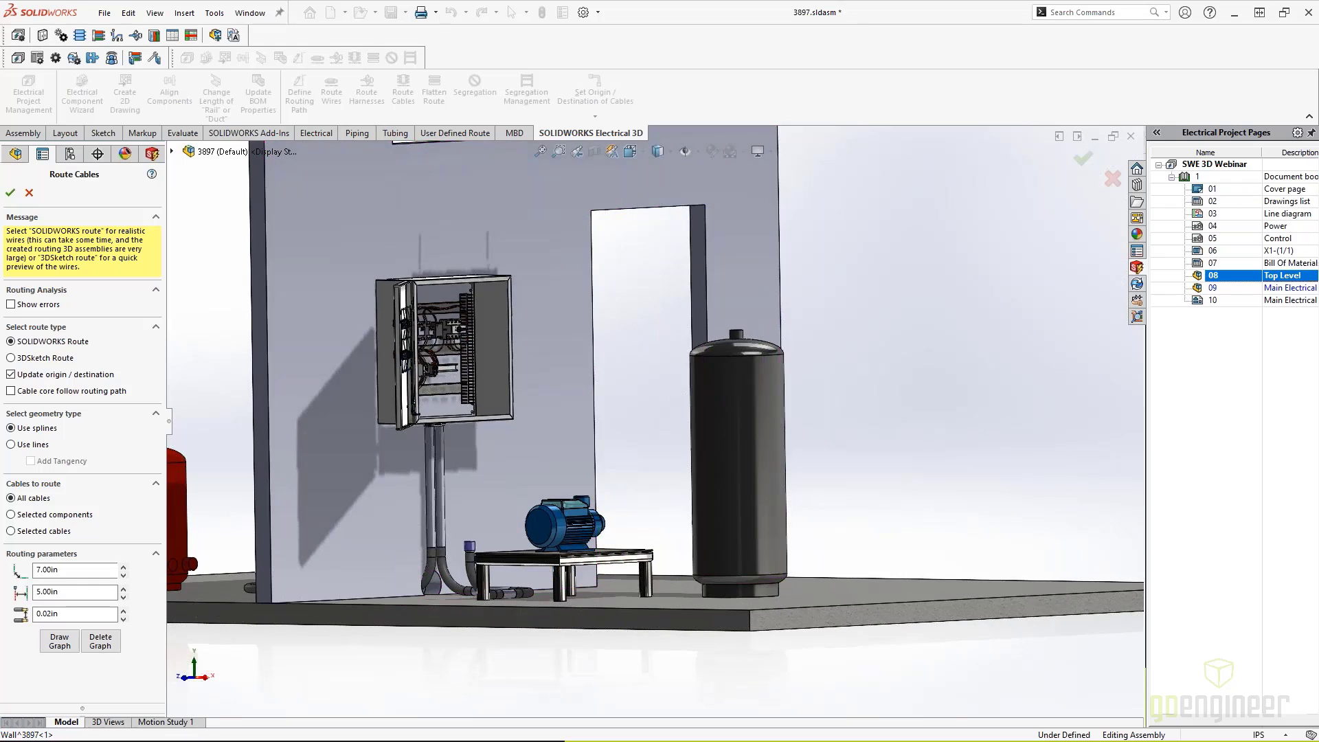
pyautogui.scroll(3, 555, 455)
pyautogui.scroll(-2, 555, 454)
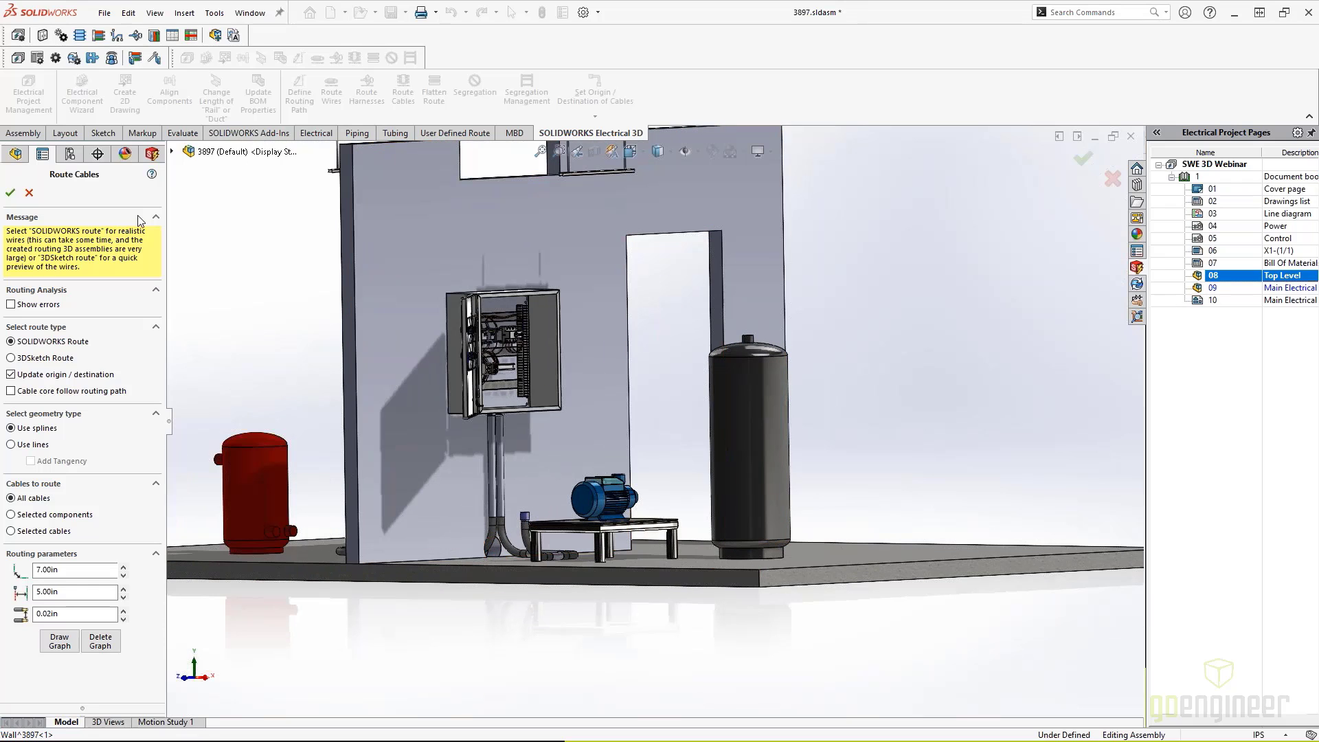
pyautogui.click(10, 193)
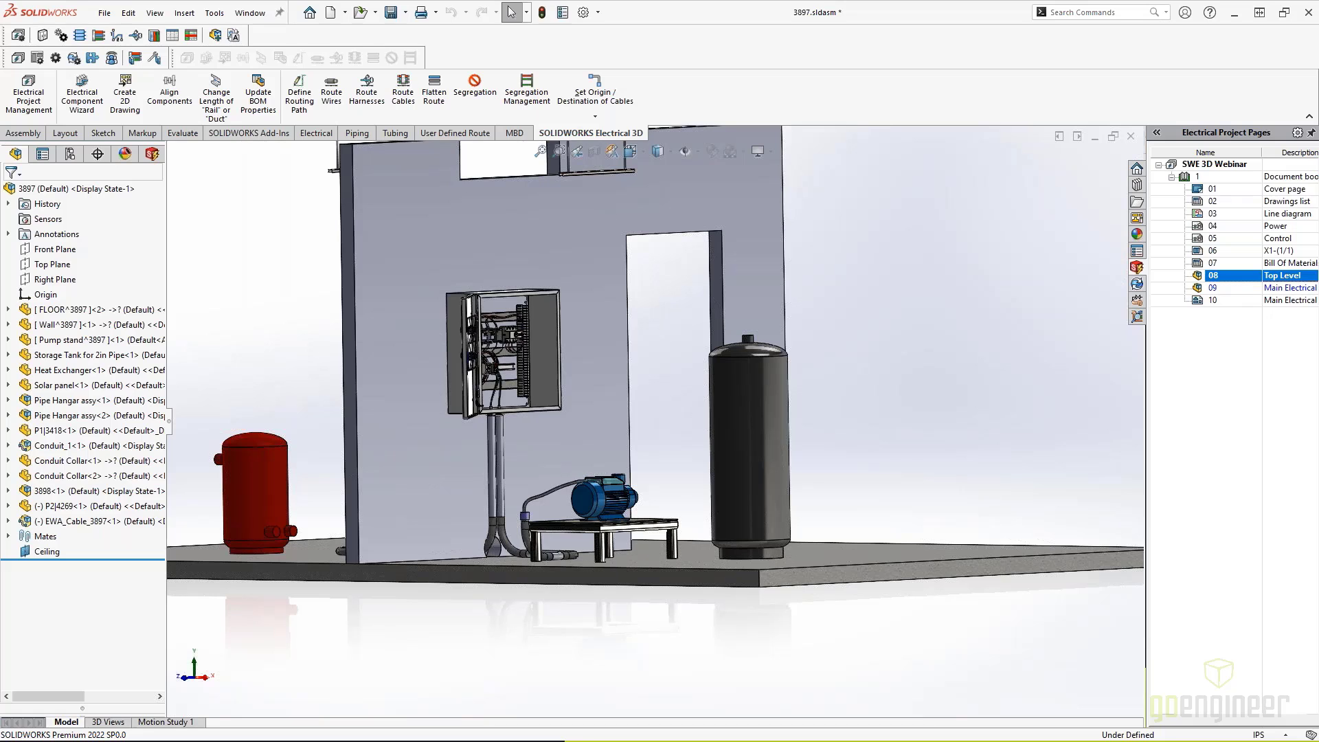
# Orbit and zoom around the open cabinet, tank and pump to inspect the routed cables.
pyautogui.scroll(-3, 531, 426)
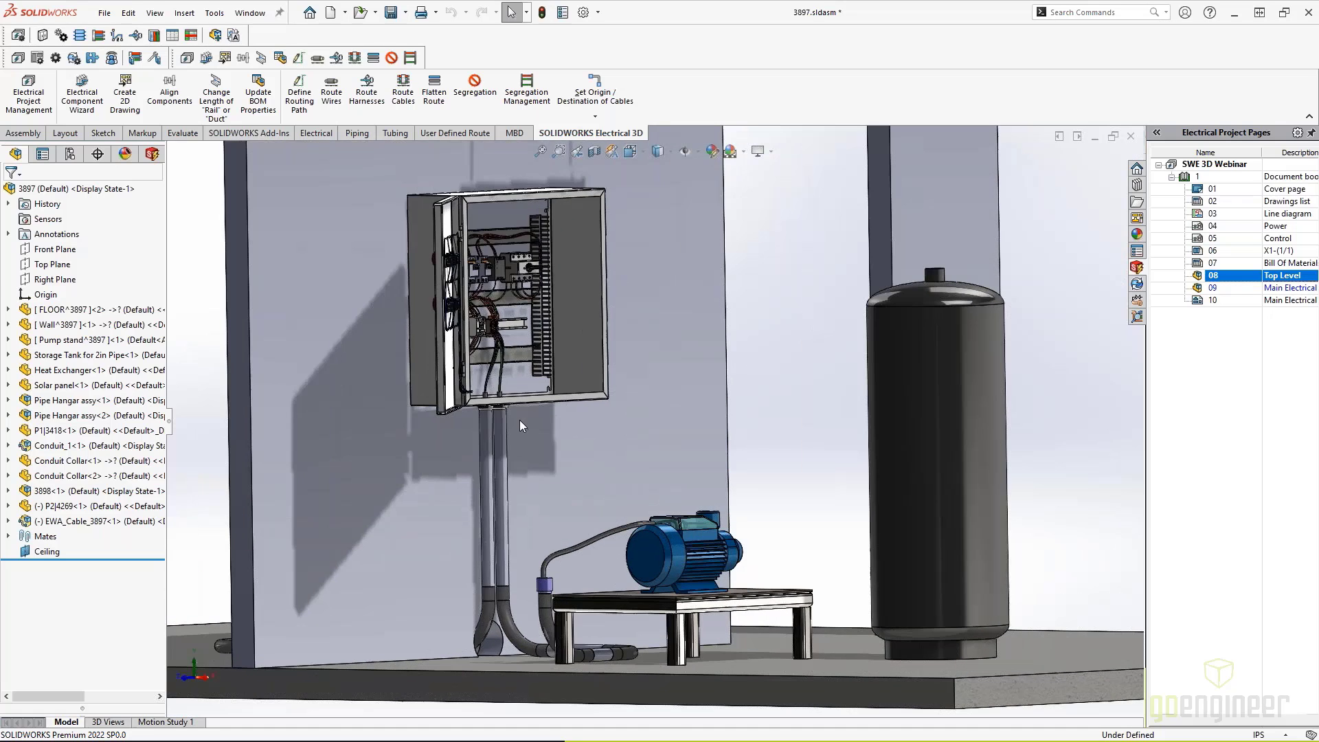
pyautogui.moveTo(526, 453); pyautogui.dragTo(471, 381, button='middle')
pyautogui.scroll(-5, 474, 385)
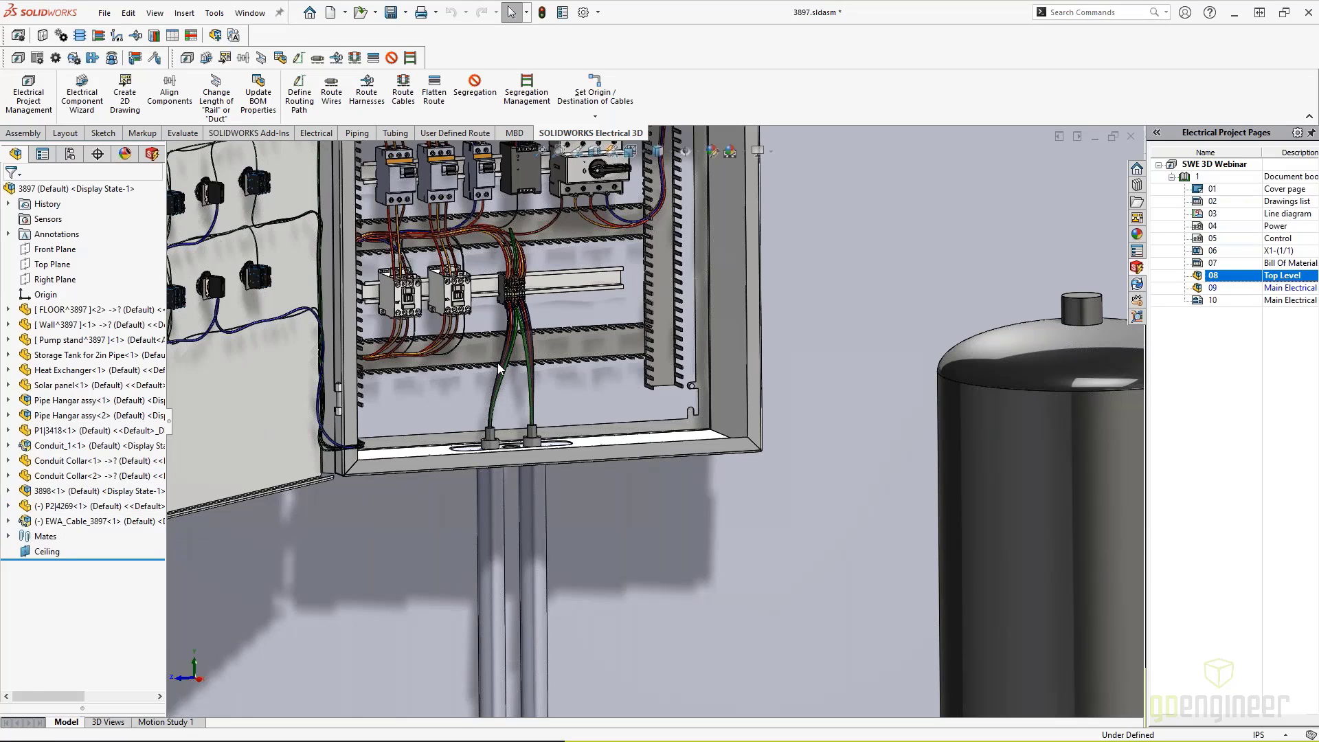
pyautogui.scroll(5, 513, 420)
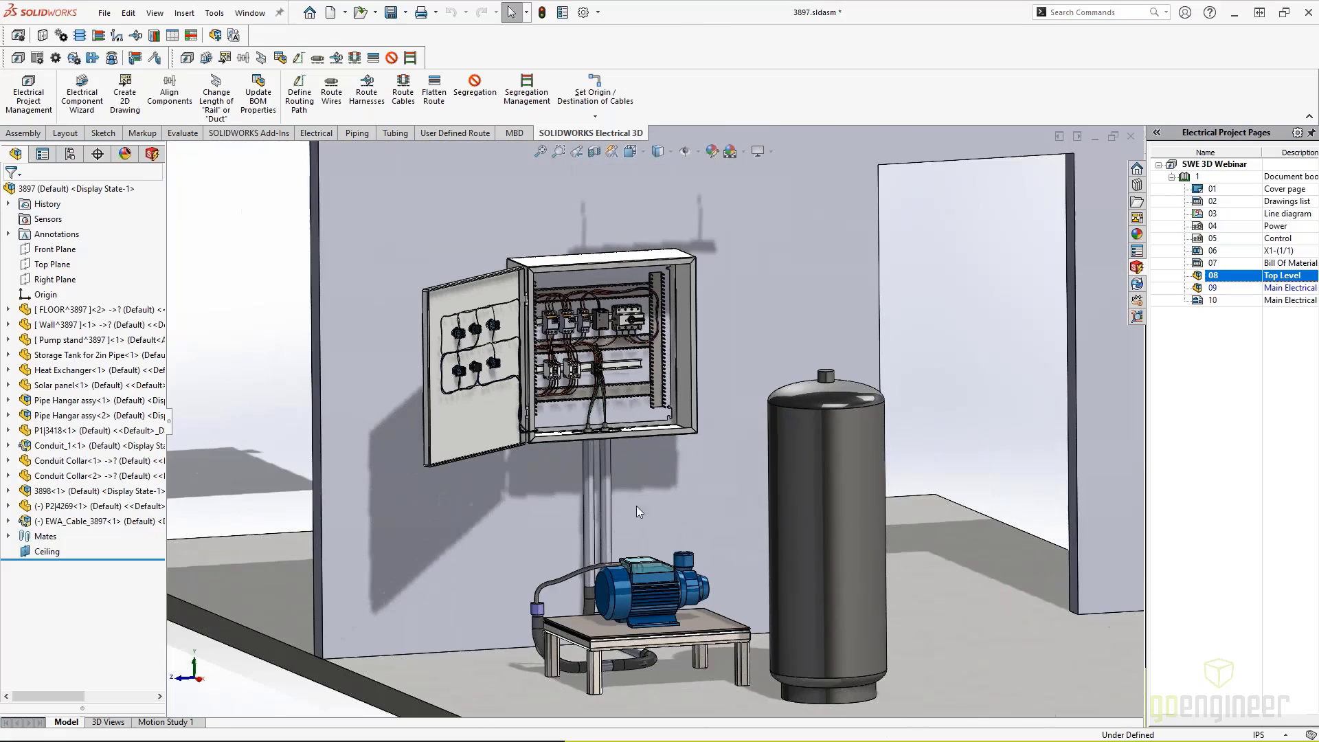
pyautogui.moveTo(639, 509); pyautogui.dragTo(616, 450, button='middle')
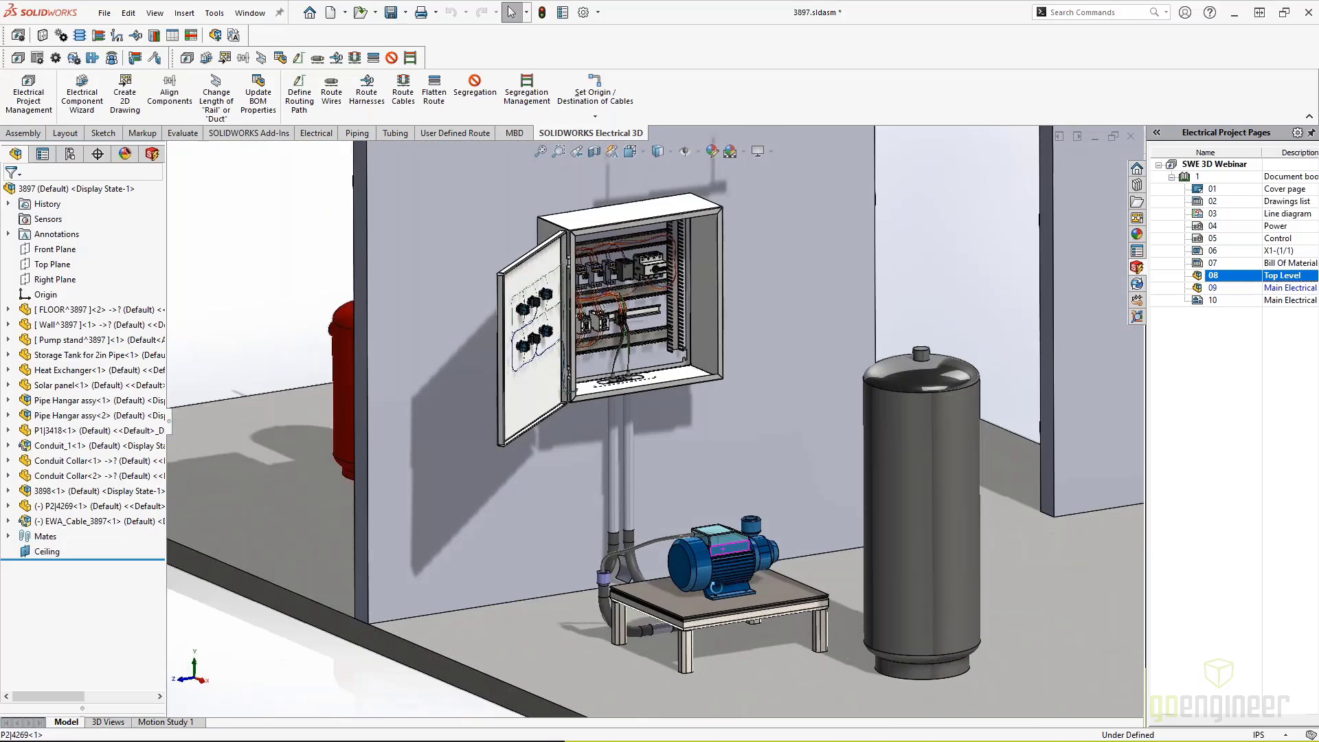
pyautogui.scroll(-5, 707, 528)
pyautogui.moveTo(708, 527); pyautogui.dragTo(649, 427, button='middle')
pyautogui.scroll(6, 674, 488)
pyautogui.scroll(5, 674, 487)
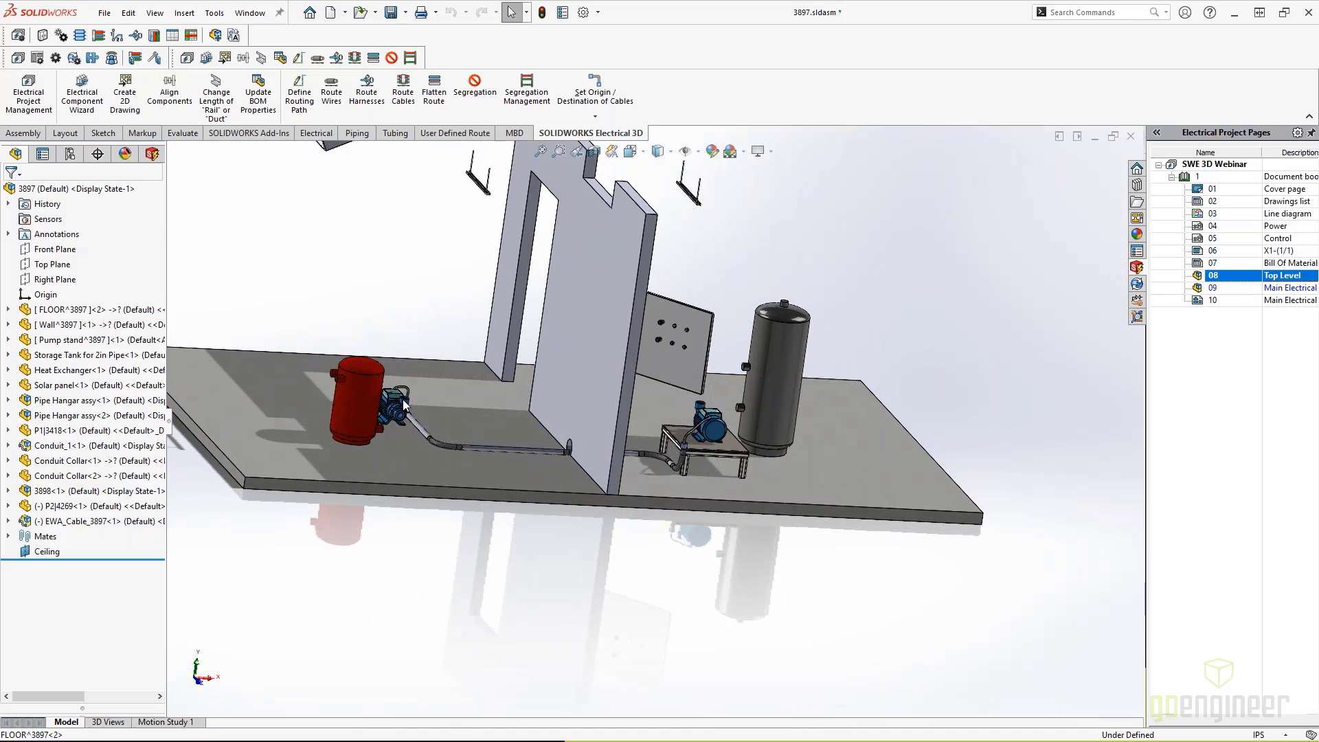
pyautogui.scroll(-6, 404, 405)
pyautogui.moveTo(484, 416)
pyautogui.mouseDown(button='middle')
pyautogui.moveTo(488, 395)
pyautogui.moveTo(483, 416)
pyautogui.mouseUp(button='middle')
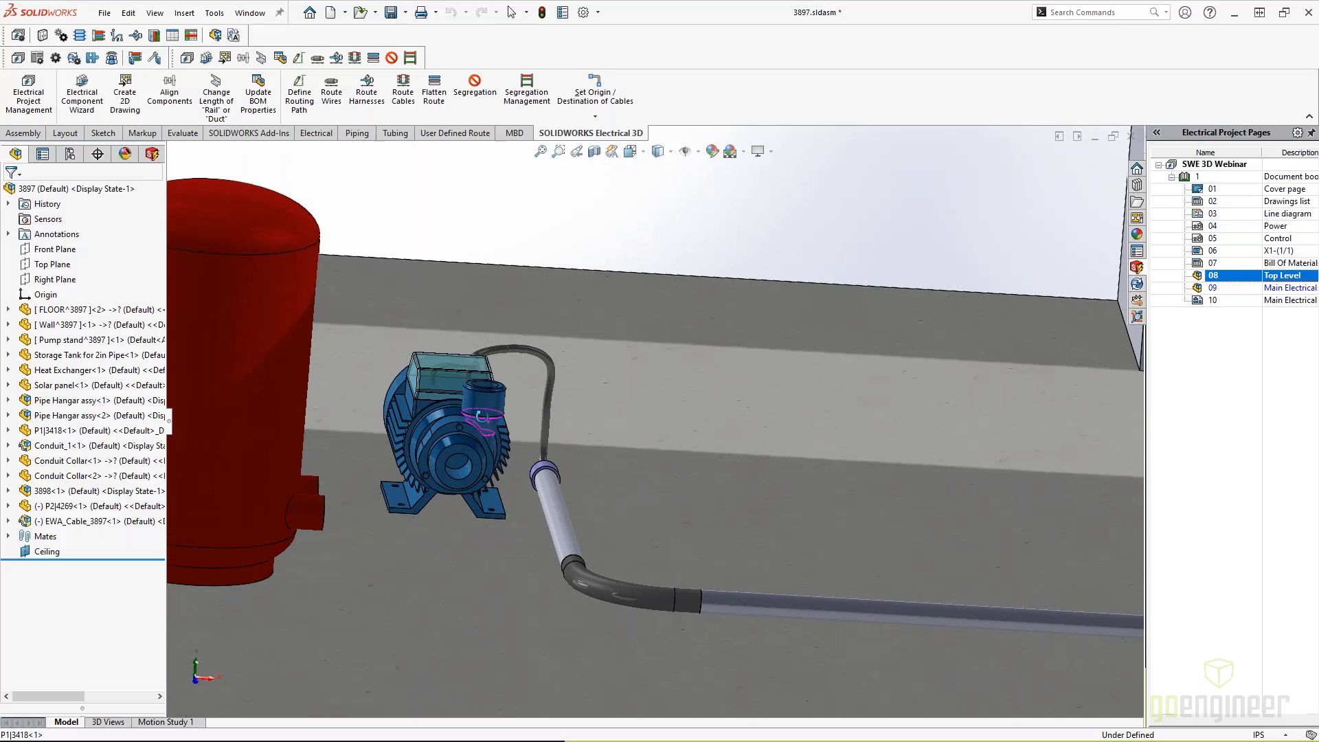
# Fit the model, switch to front view and zoom onto the cable glands under the cabinet.
pyautogui.press('f')
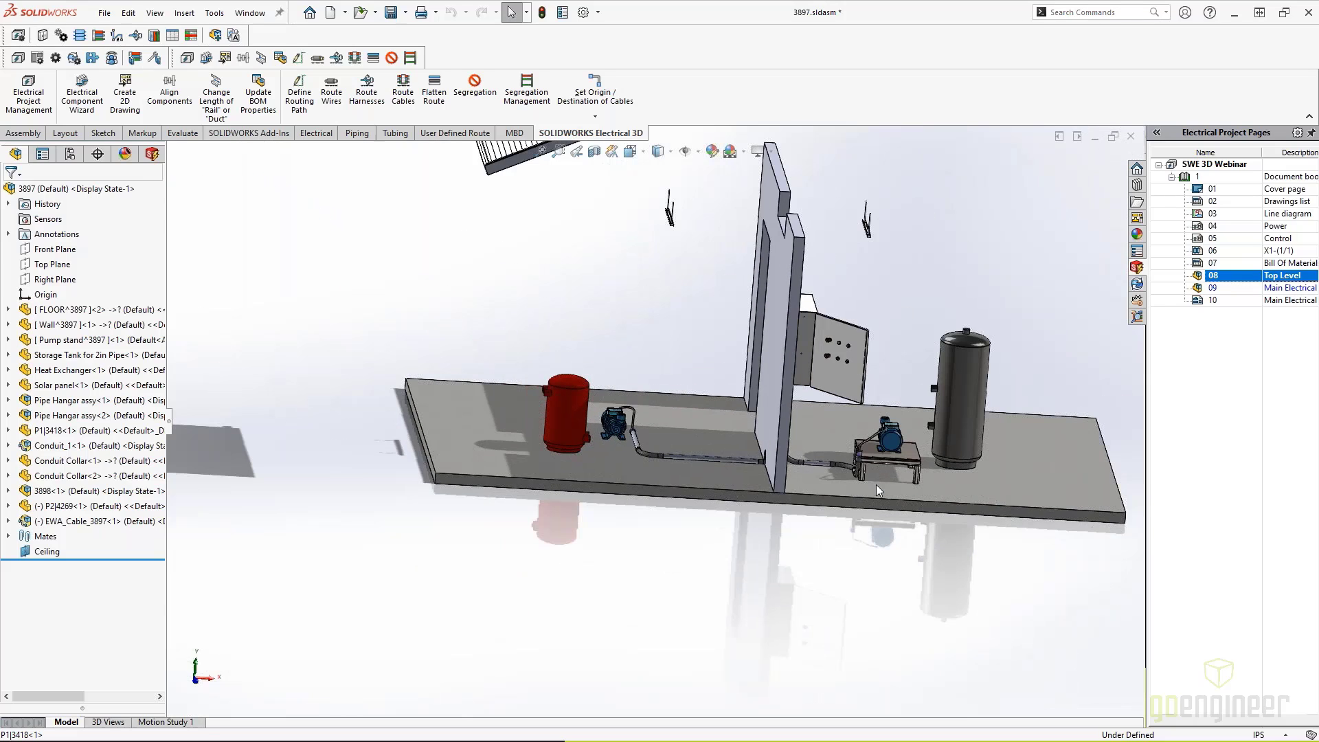
pyautogui.hotkey('ctrl', '1')
pyautogui.scroll(-6, 831, 426)
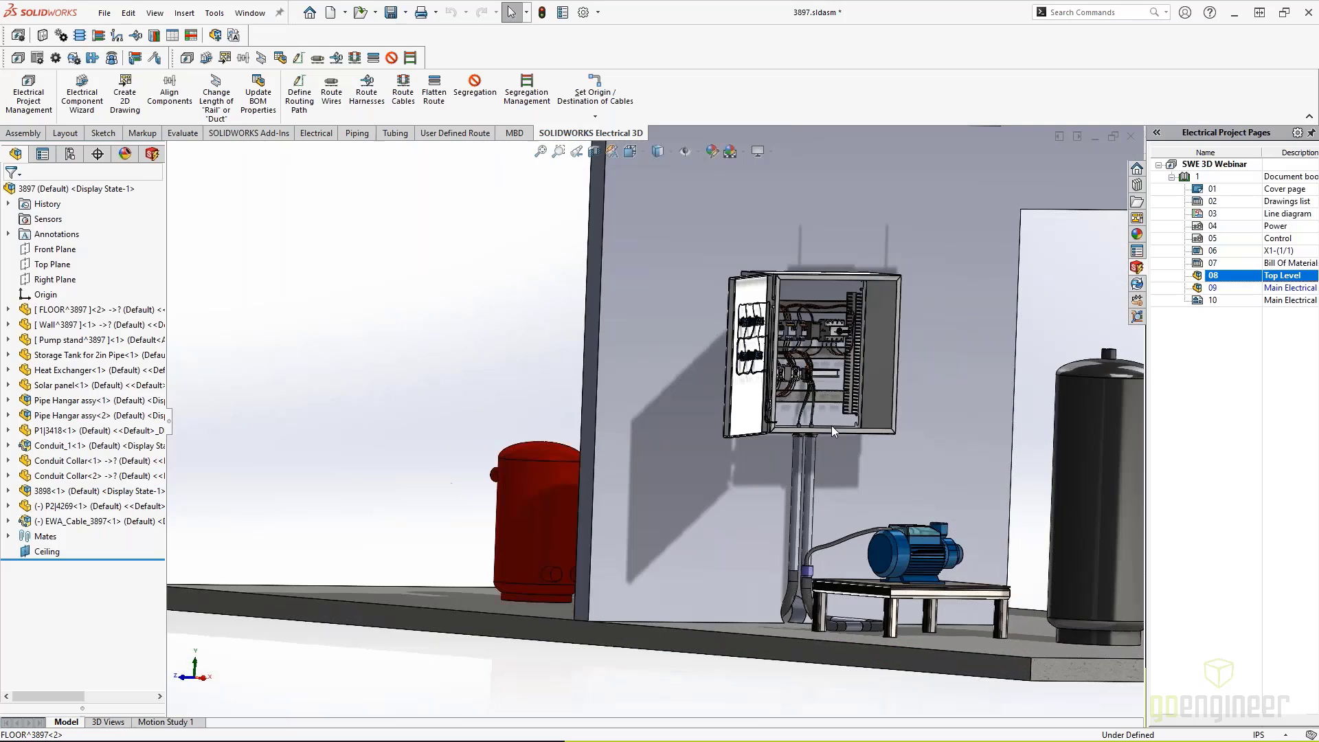
pyautogui.scroll(-8, 831, 426)
pyautogui.moveTo(780, 413); pyautogui.dragTo(682, 426, button='middle')
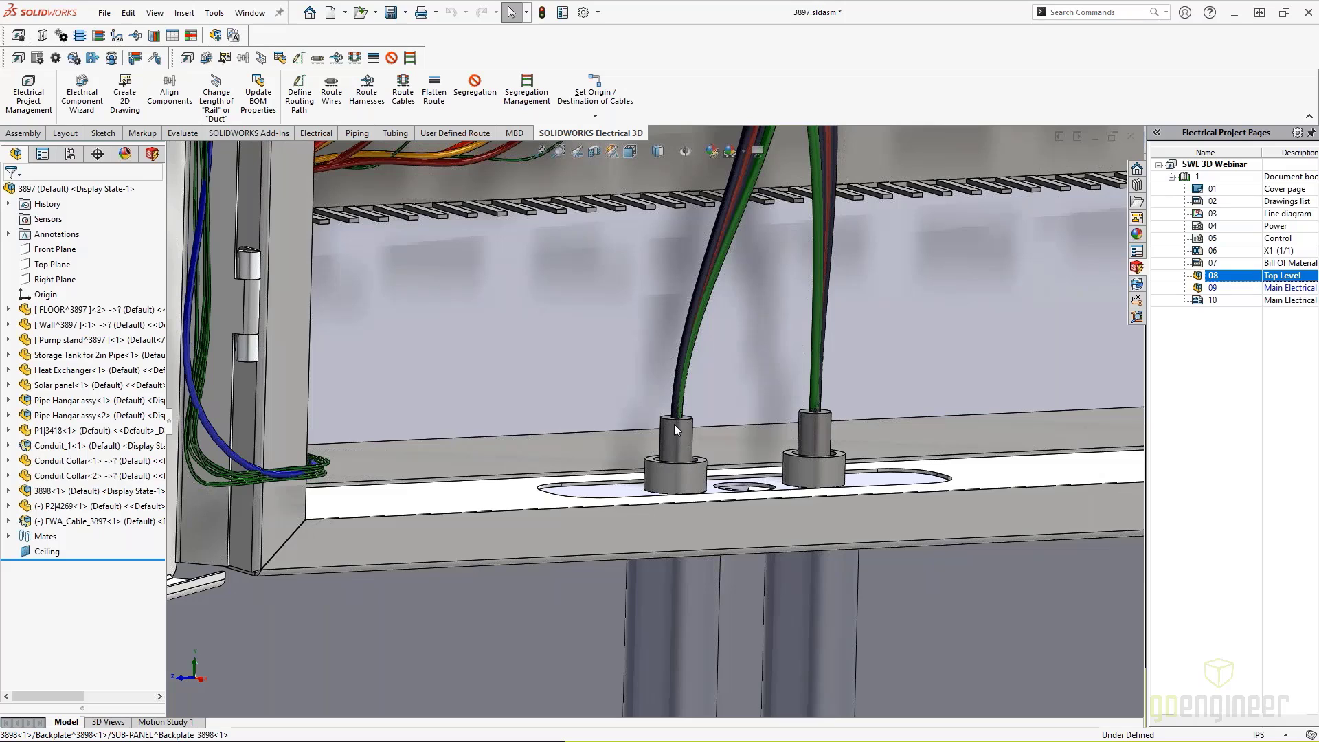
# Bring up the context menu for the left cable gland Cable_gland_20<2>.
pyautogui.click(669, 476)
pyautogui.rightClick(669, 476)
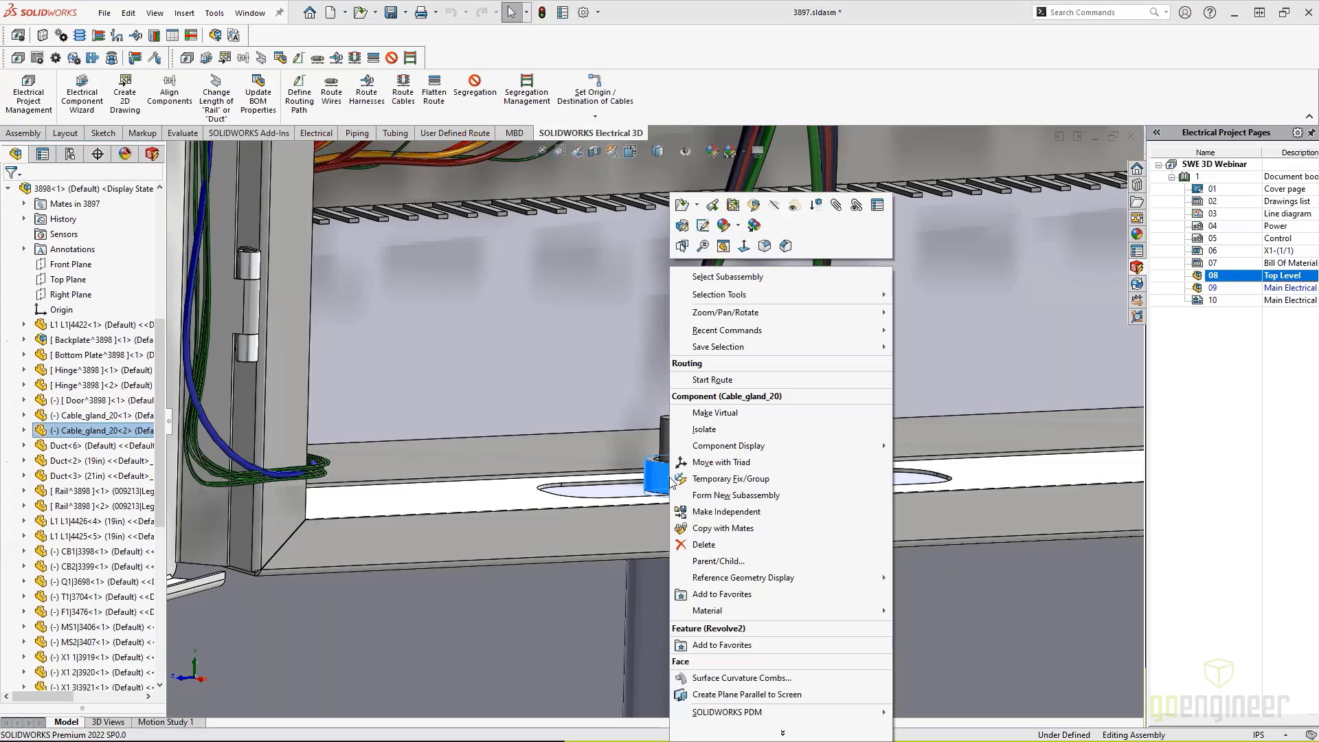
pyautogui.rightClick(683, 204)
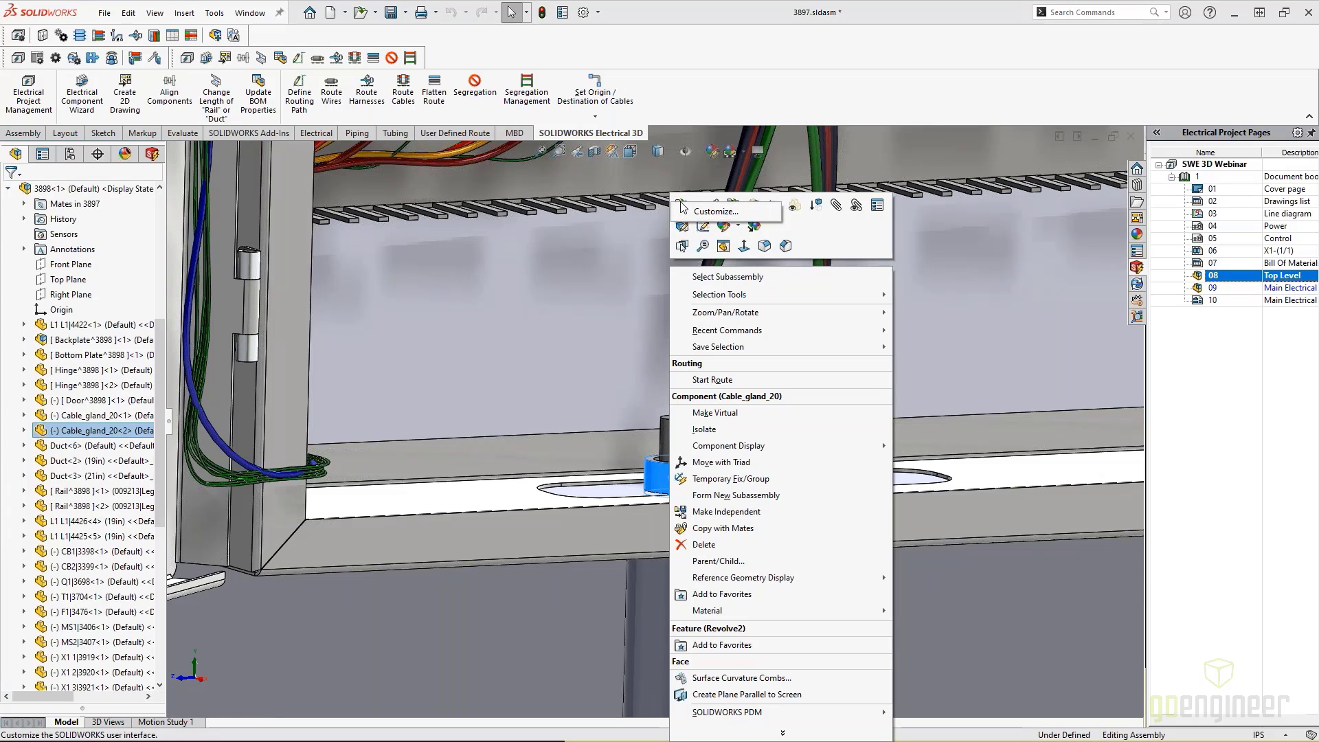
pyautogui.click(682, 197)
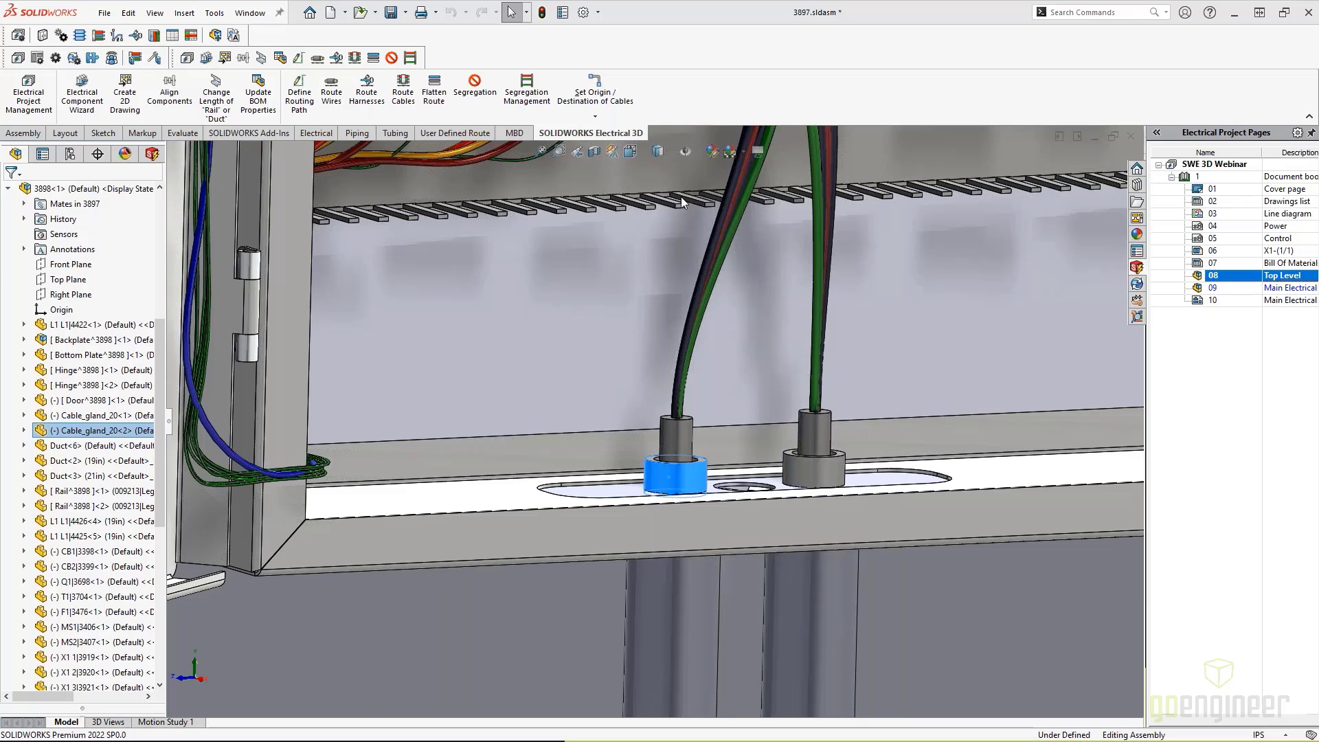
pyautogui.rightClick(689, 483)
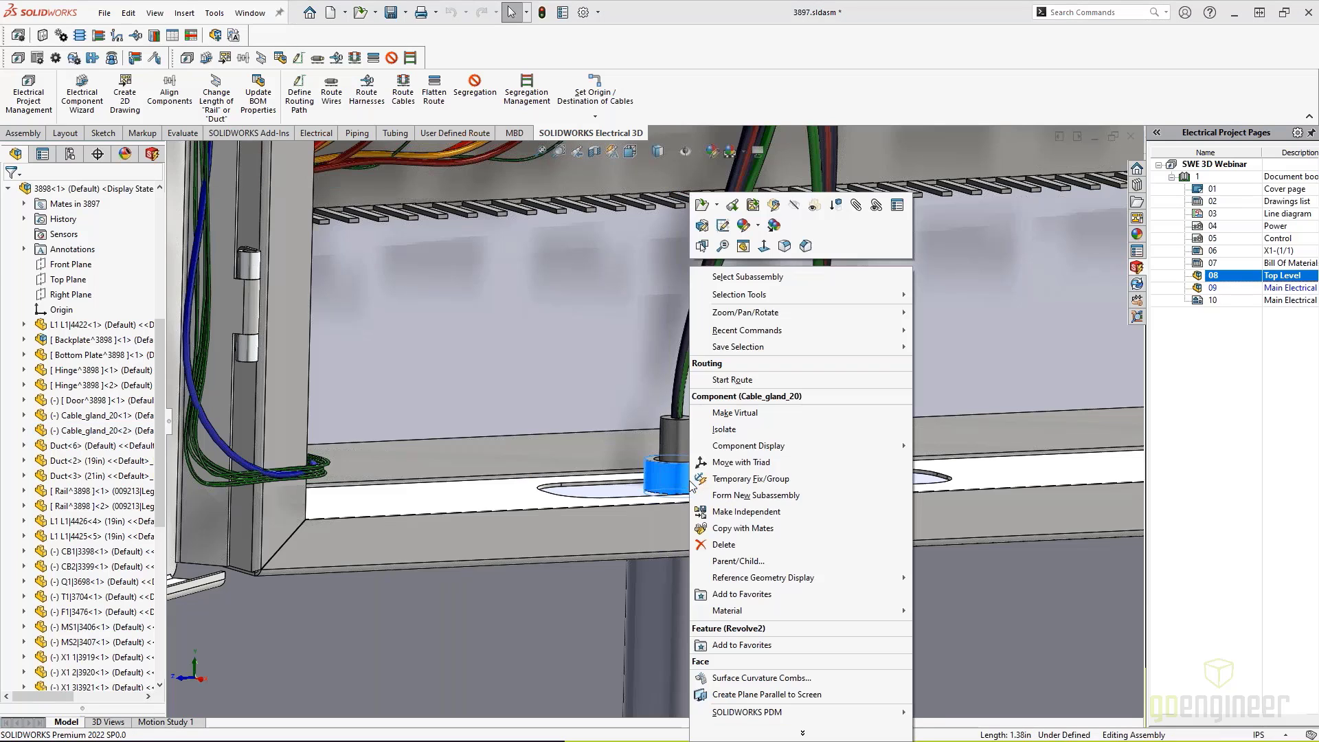
pyautogui.click(705, 206)
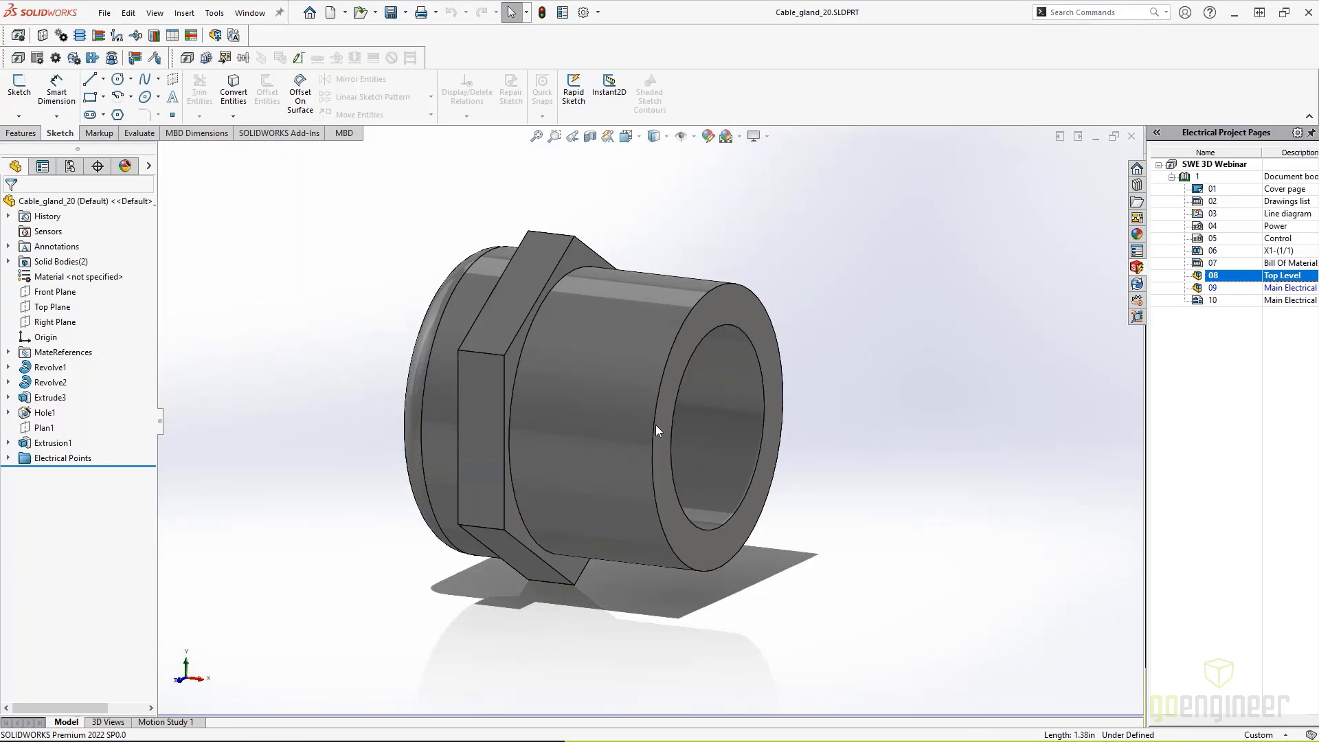
pyautogui.click(8, 457)
pyautogui.click(55, 488)
pyautogui.scroll(5, 707, 457)
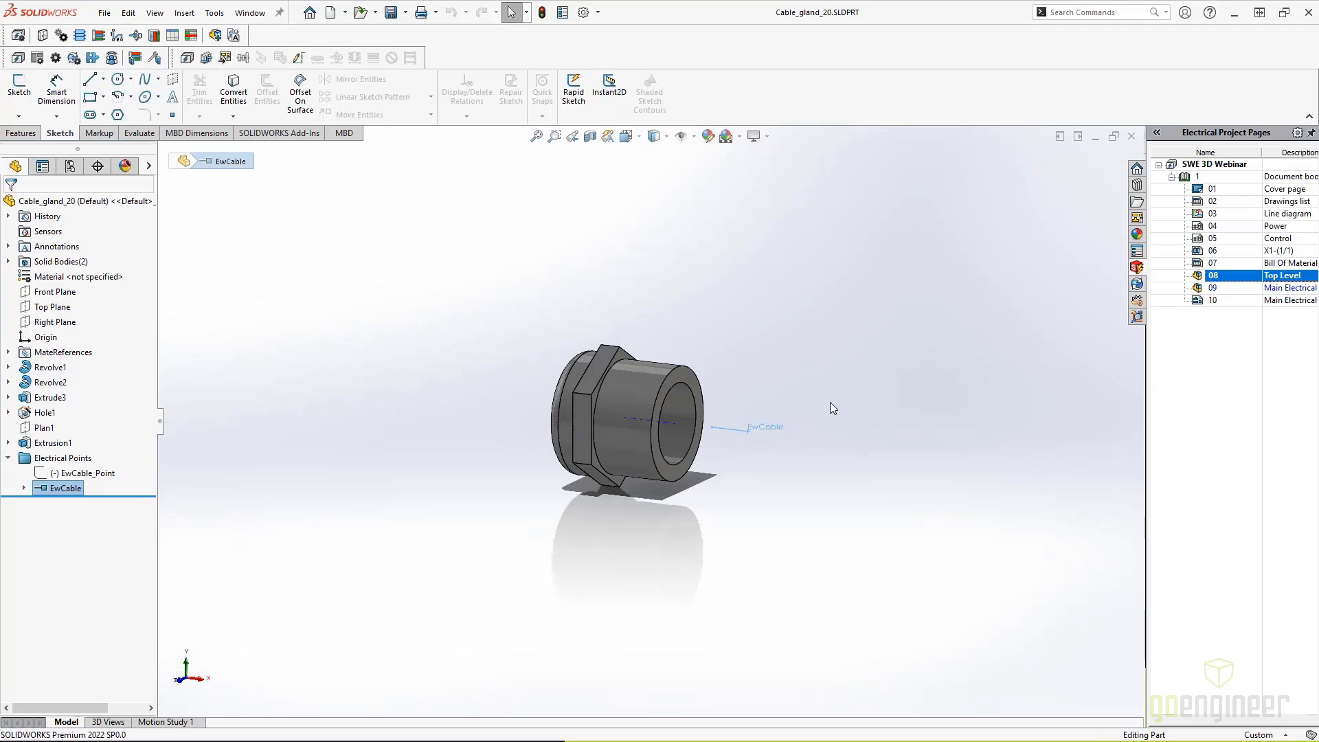
pyautogui.click(1129, 137)
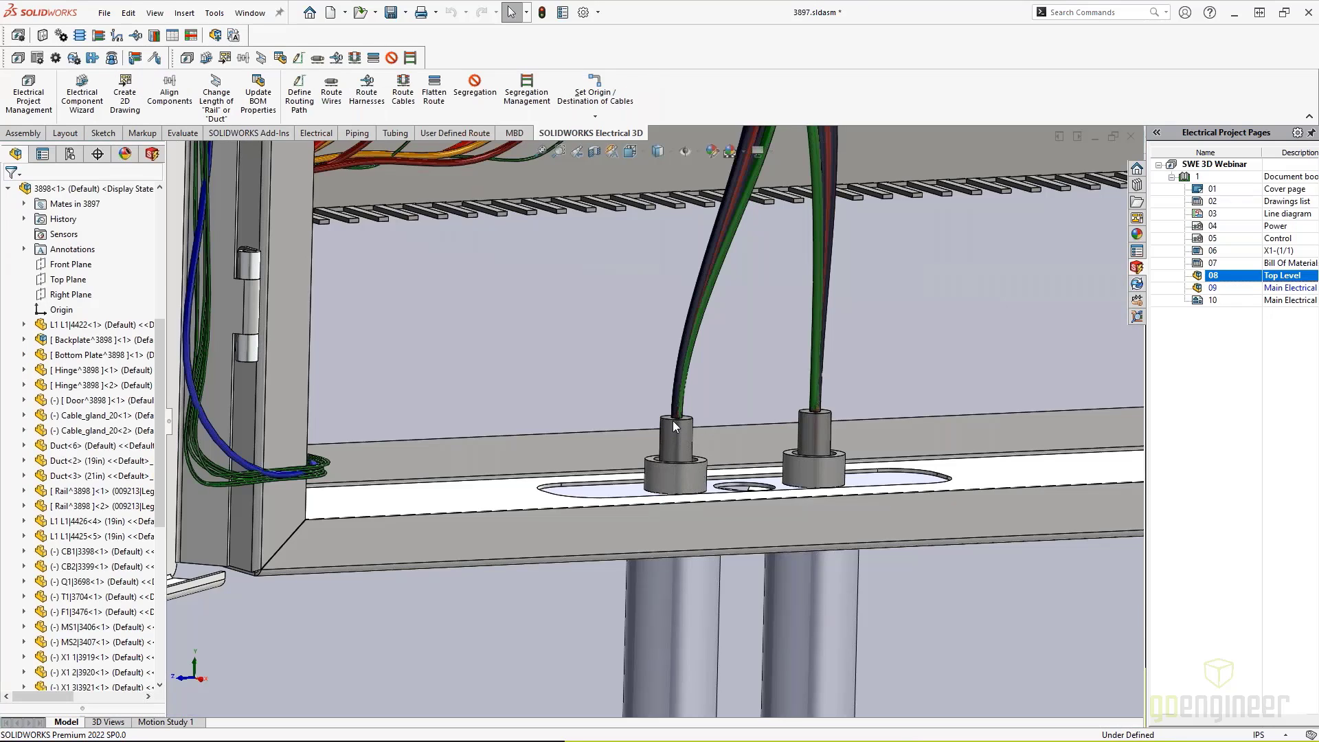
pyautogui.scroll(5, 673, 419)
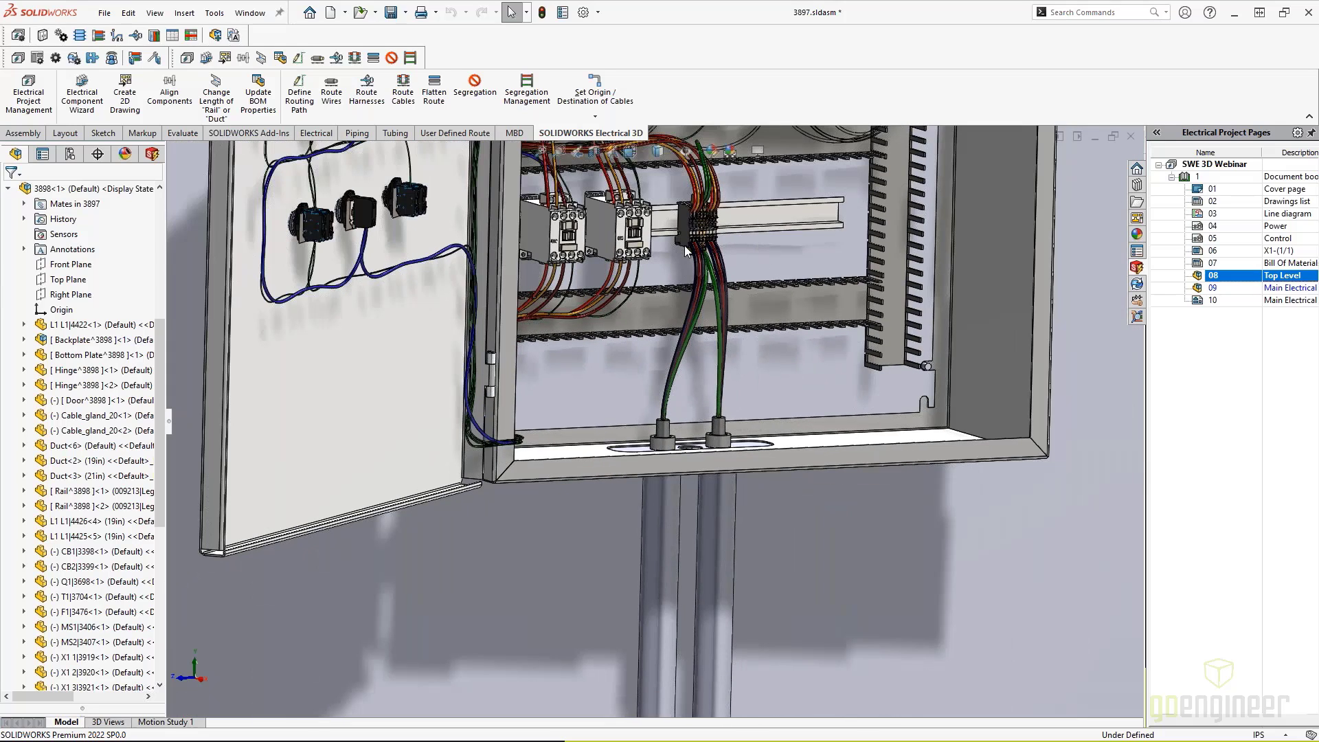
pyautogui.moveTo(735, 334); pyautogui.dragTo(620, 293, button='middle')
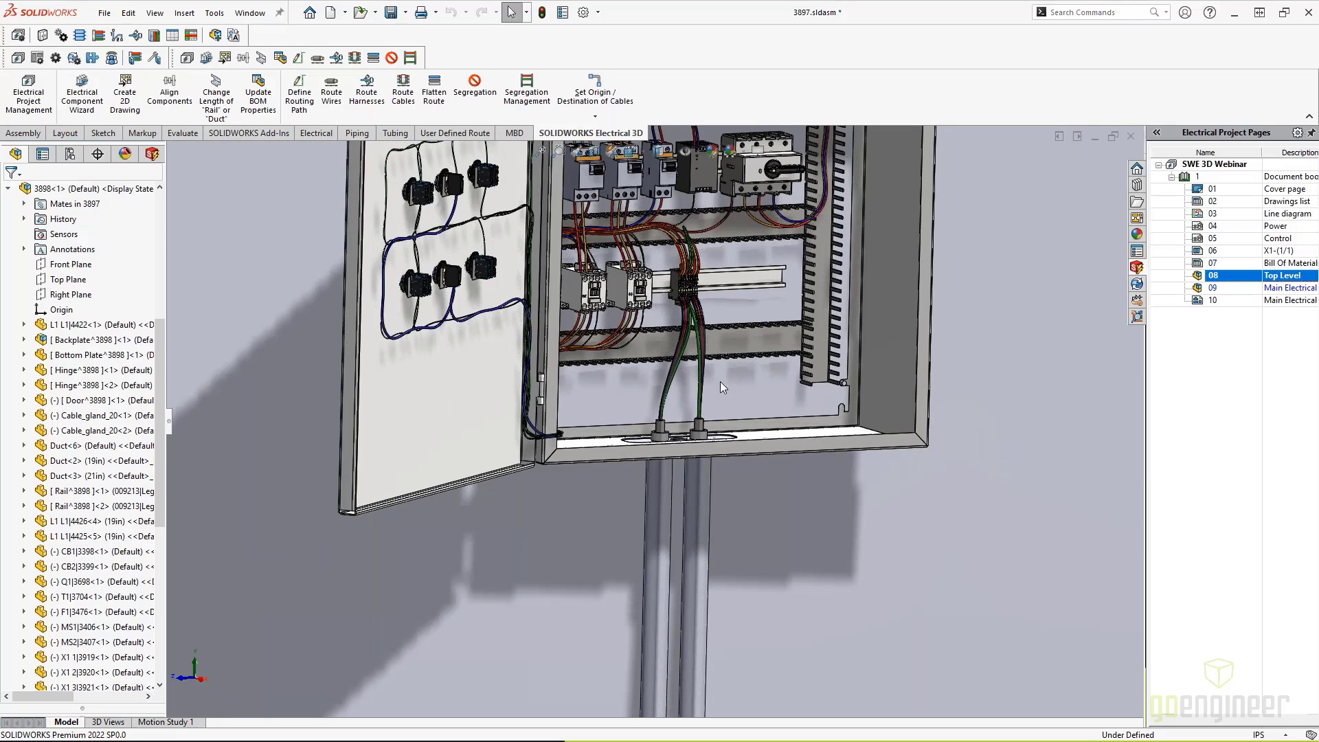
pyautogui.moveTo(710, 459); pyautogui.dragTo(694, 425, button='middle')
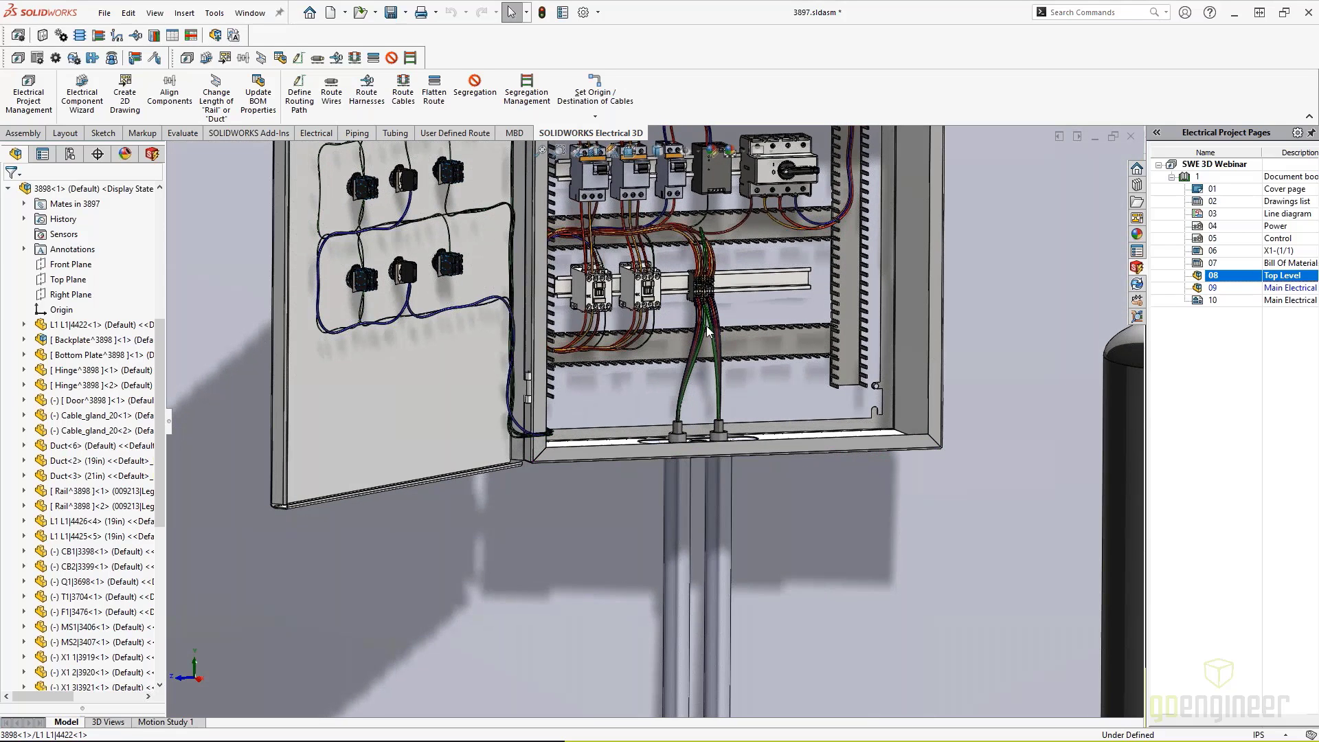
pyautogui.scroll(-5, 717, 432)
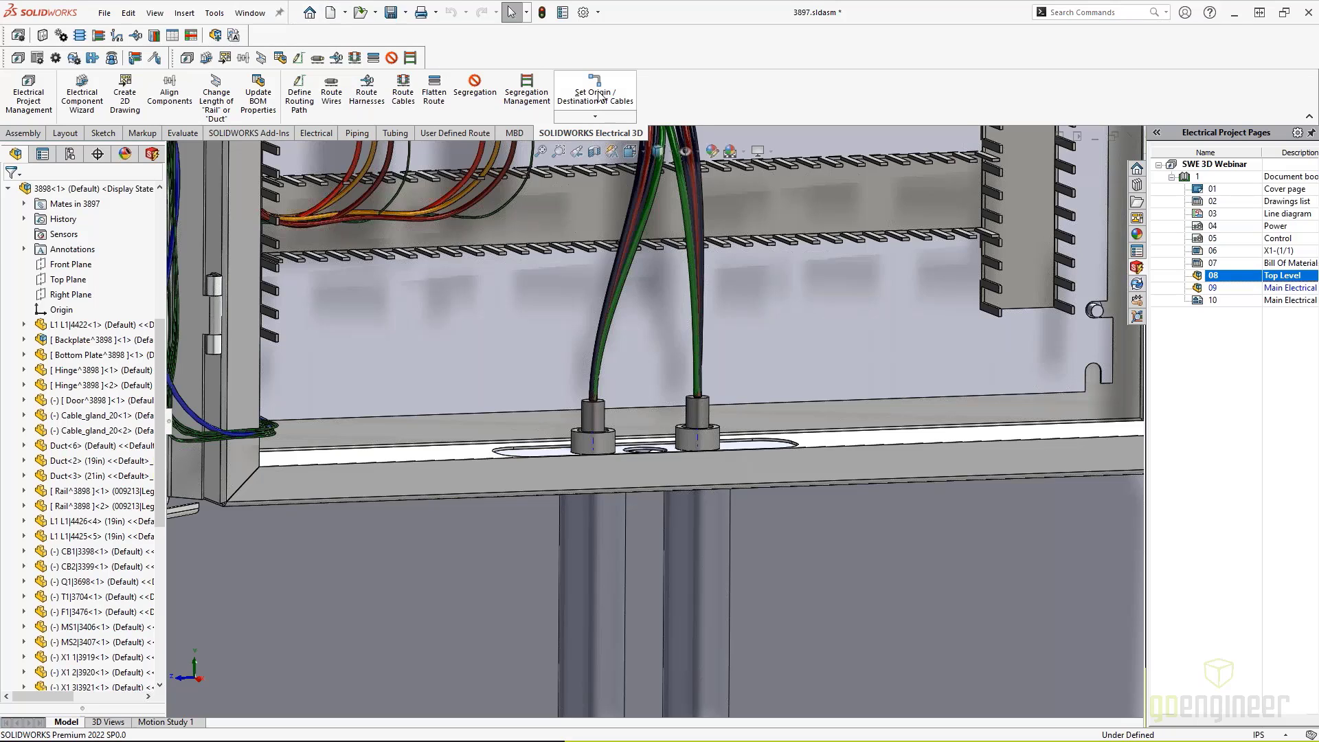
pyautogui.click(597, 118)
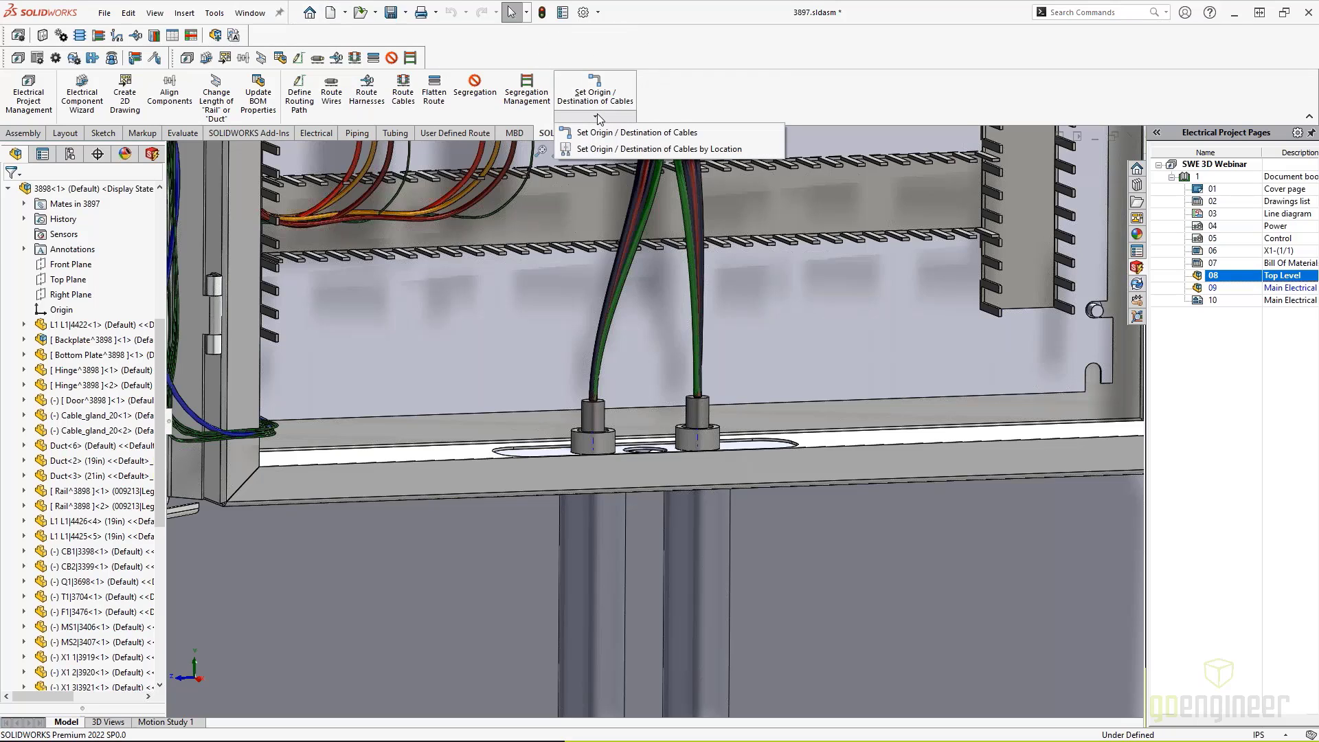
pyautogui.click(597, 131)
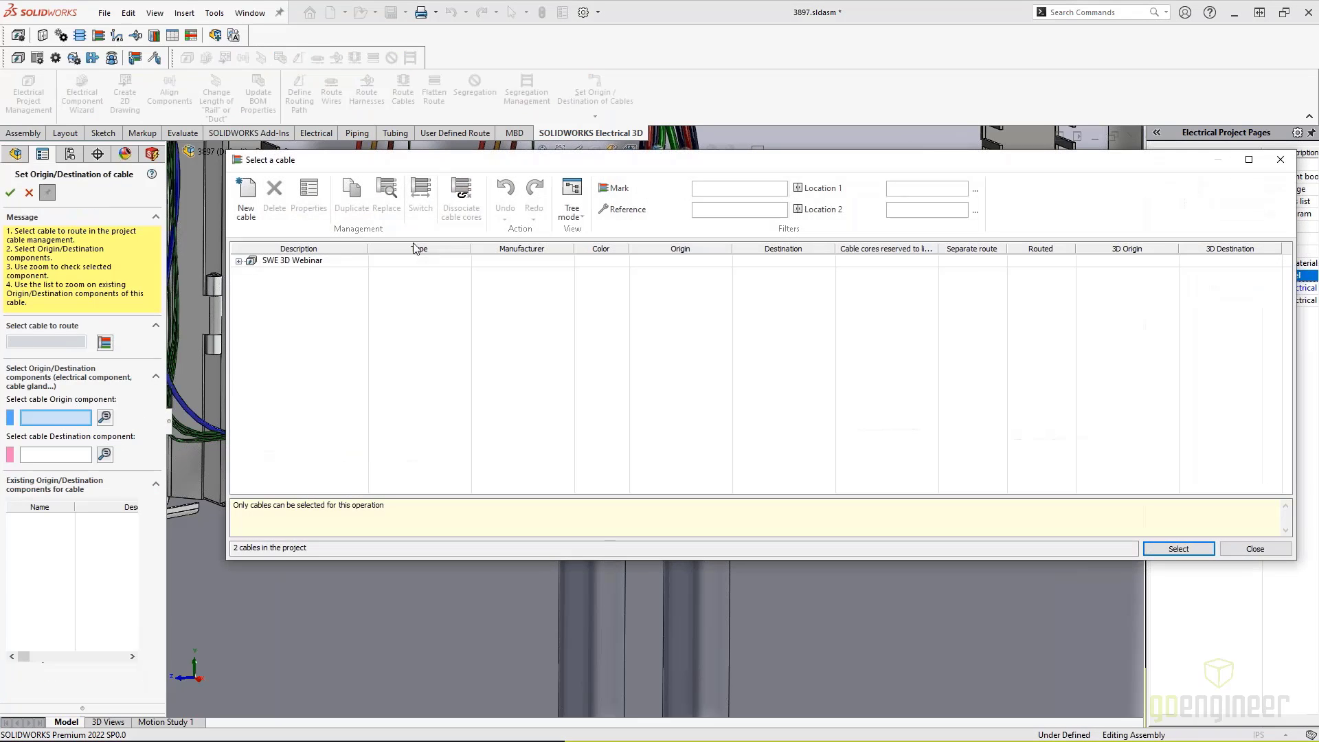
pyautogui.click(238, 261)
pyautogui.click(274, 273)
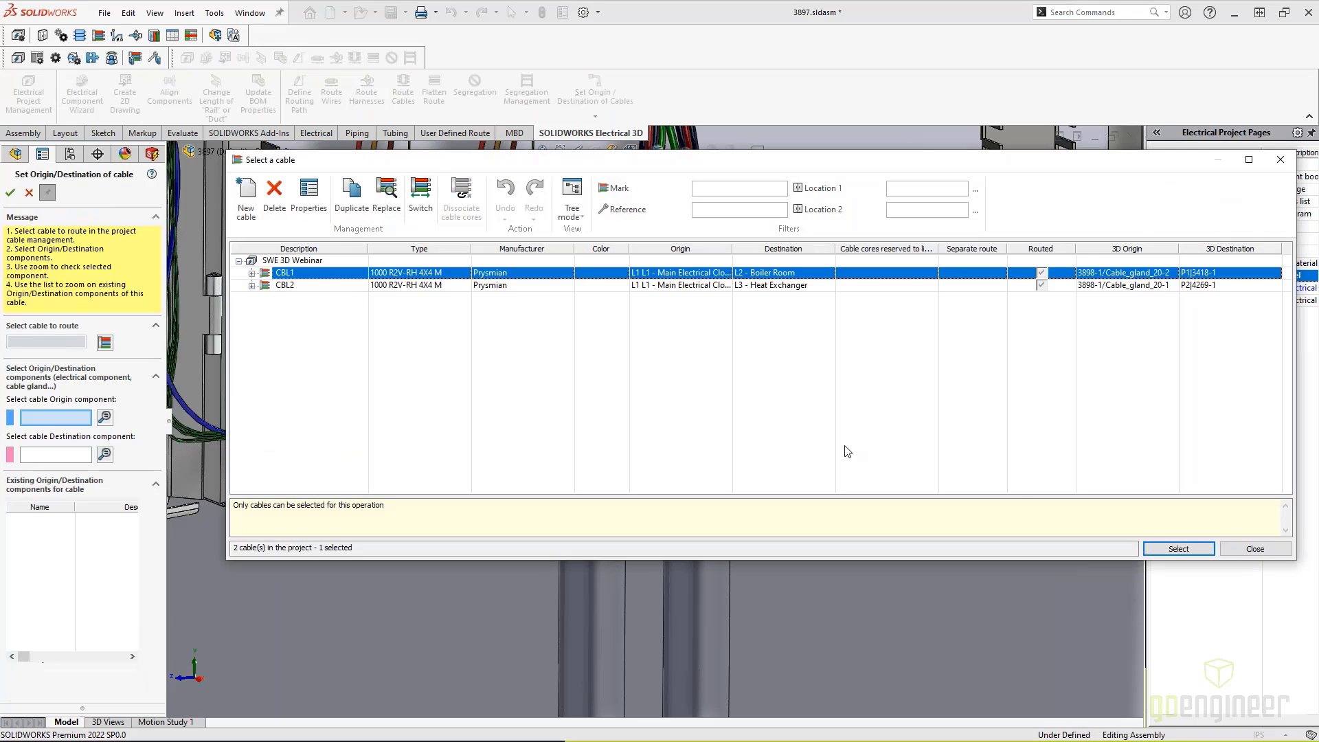
pyautogui.click(1169, 554)
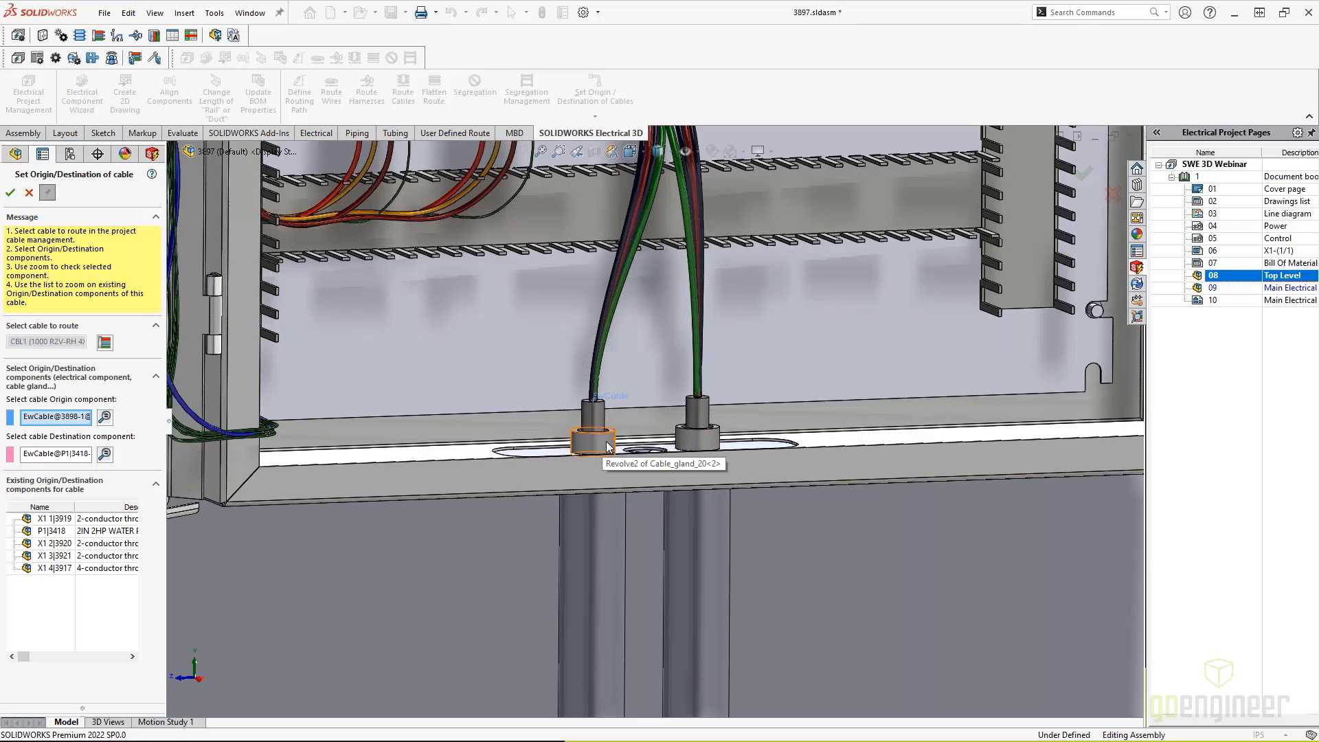
pyautogui.press('f')
pyautogui.scroll(-10, 690, 558)
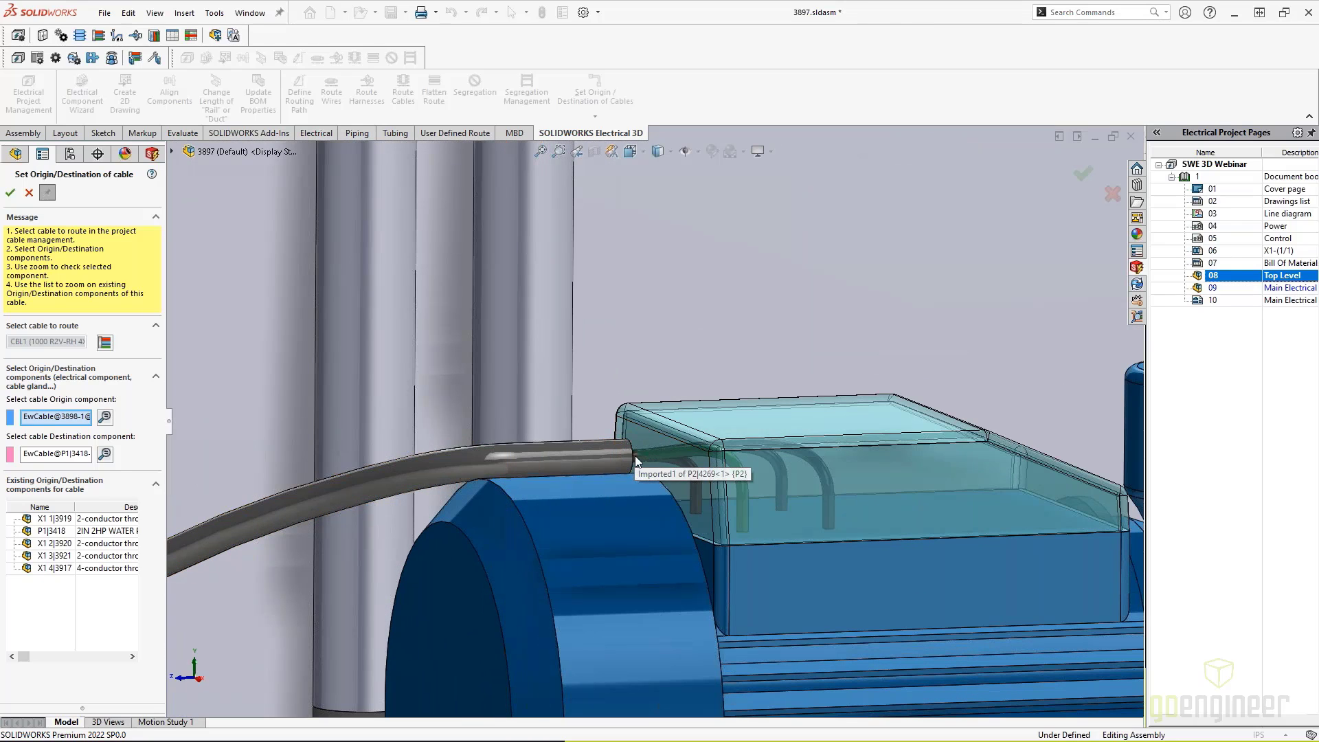
pyautogui.scroll(5, 626, 442)
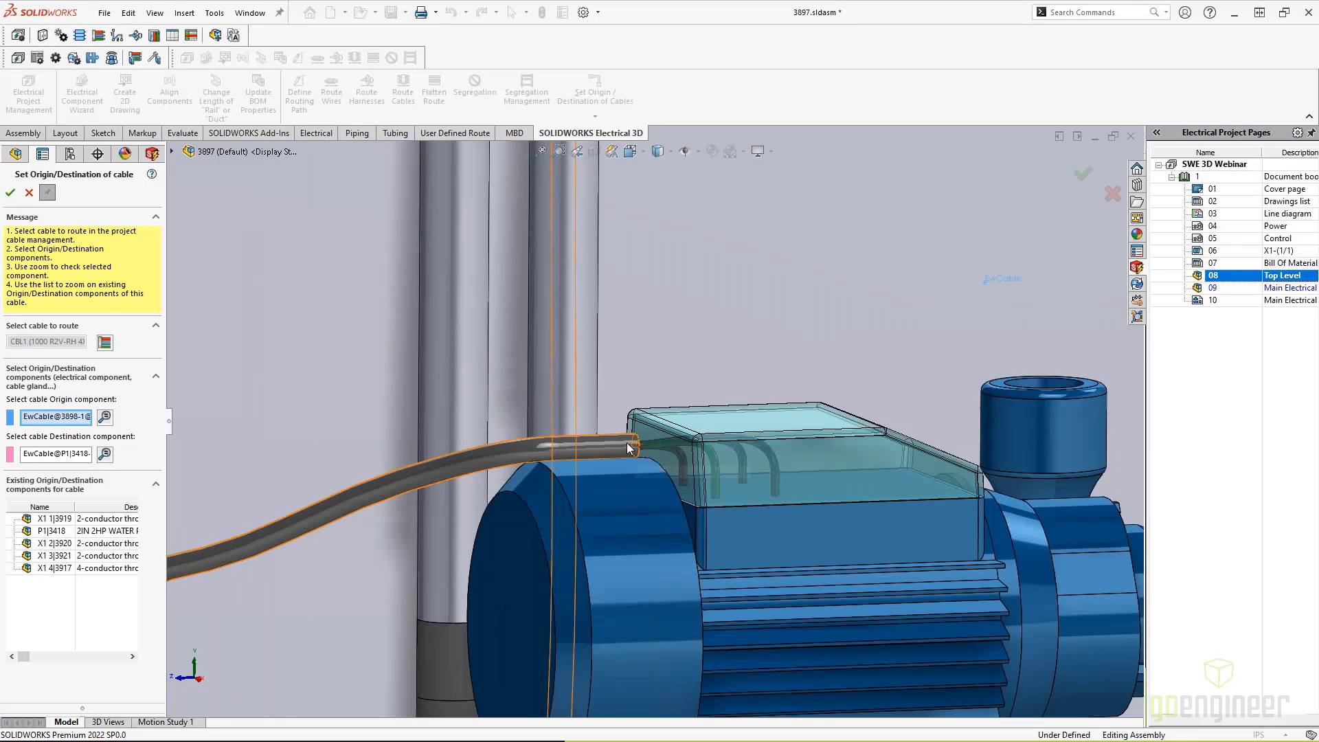
pyautogui.scroll(5, 627, 442)
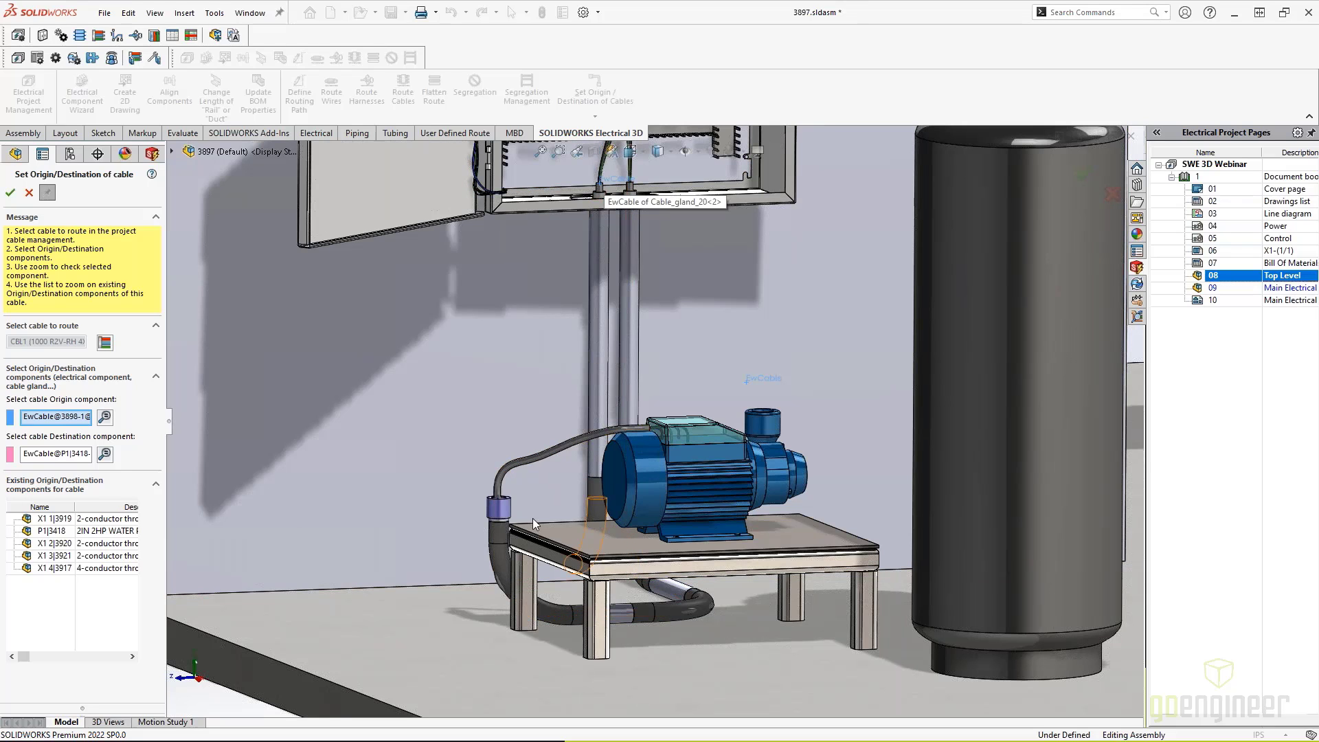
pyautogui.scroll(4, 599, 196)
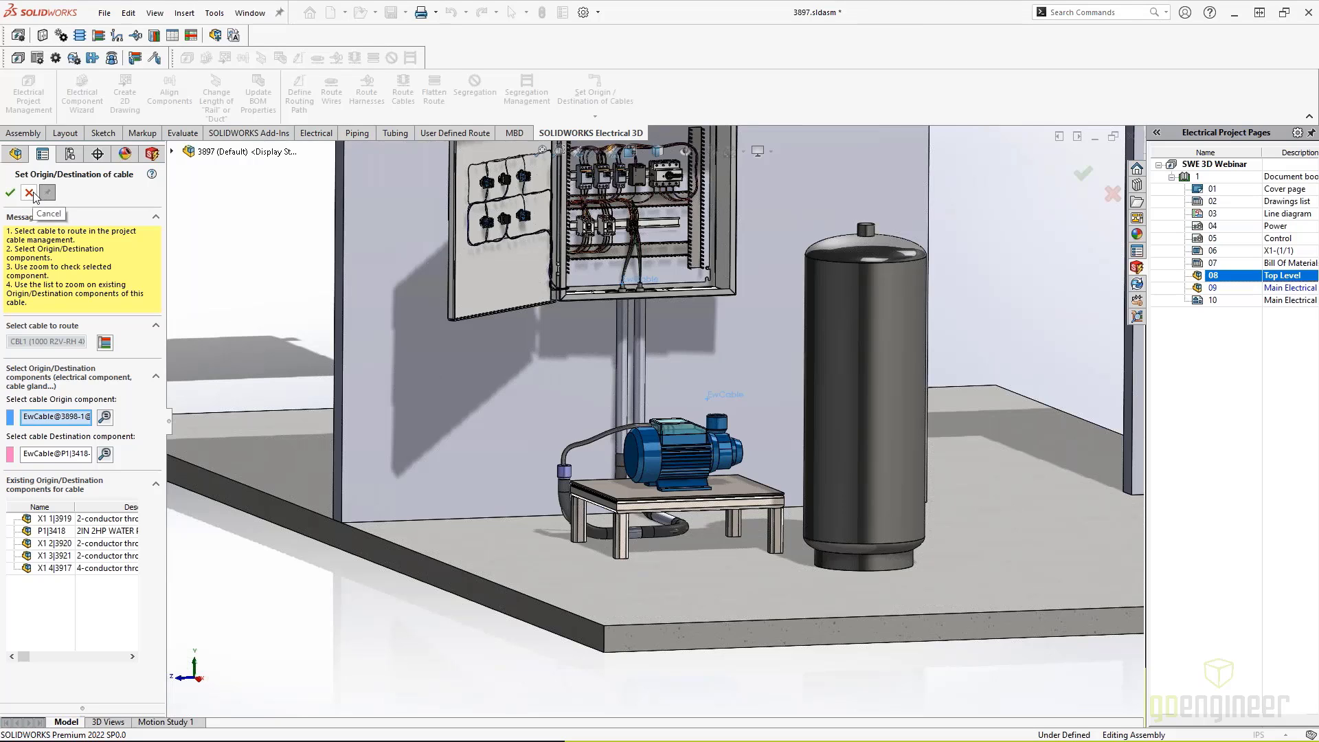
pyautogui.click(29, 193)
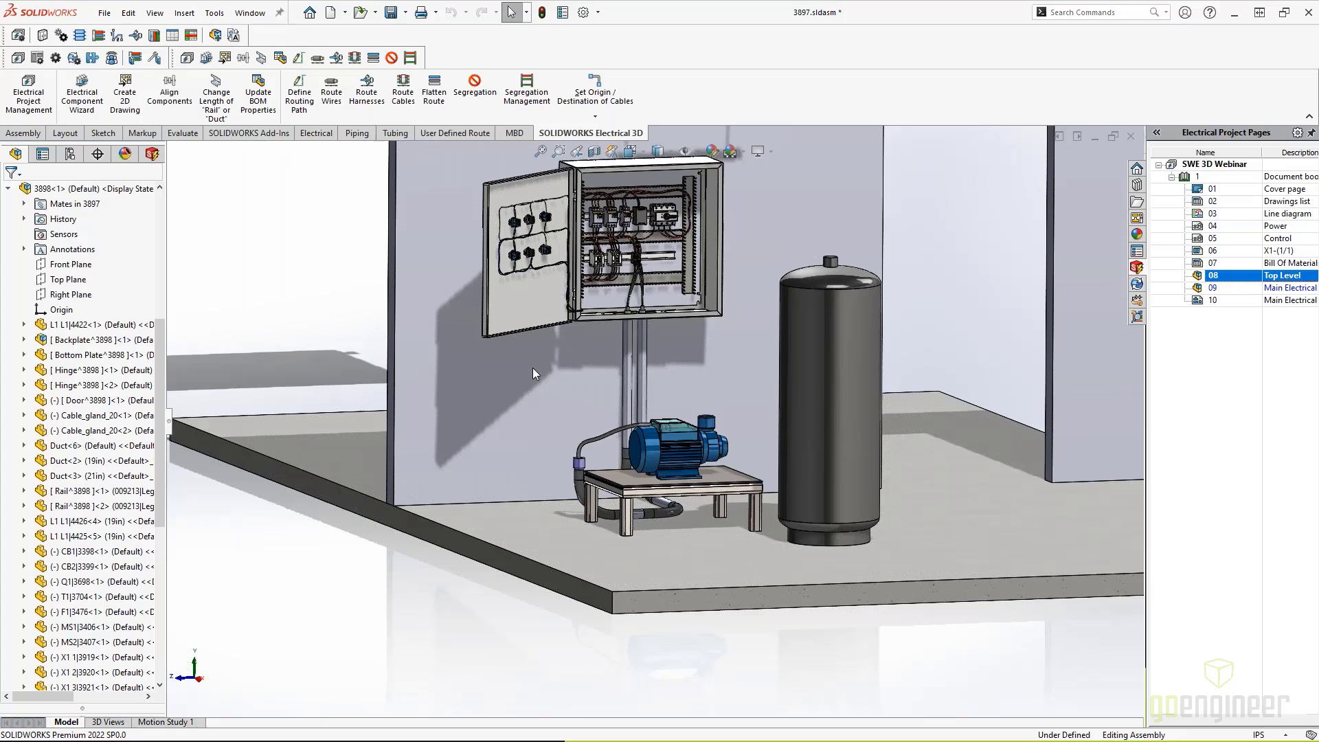
# Select EWA_Cable_3897 in the FeatureManager tree and orbit to face the cabinet.
pyautogui.scroll(-8, 103, 419)
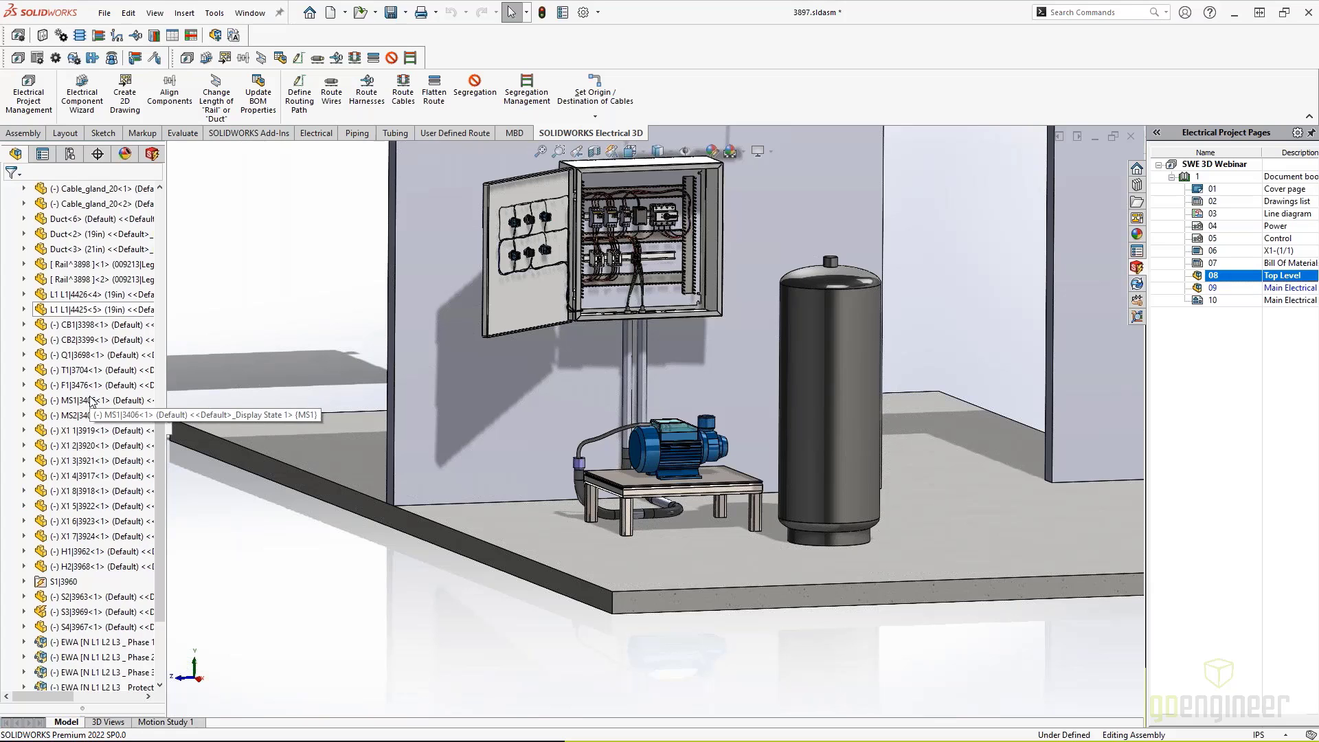
pyautogui.click(74, 642)
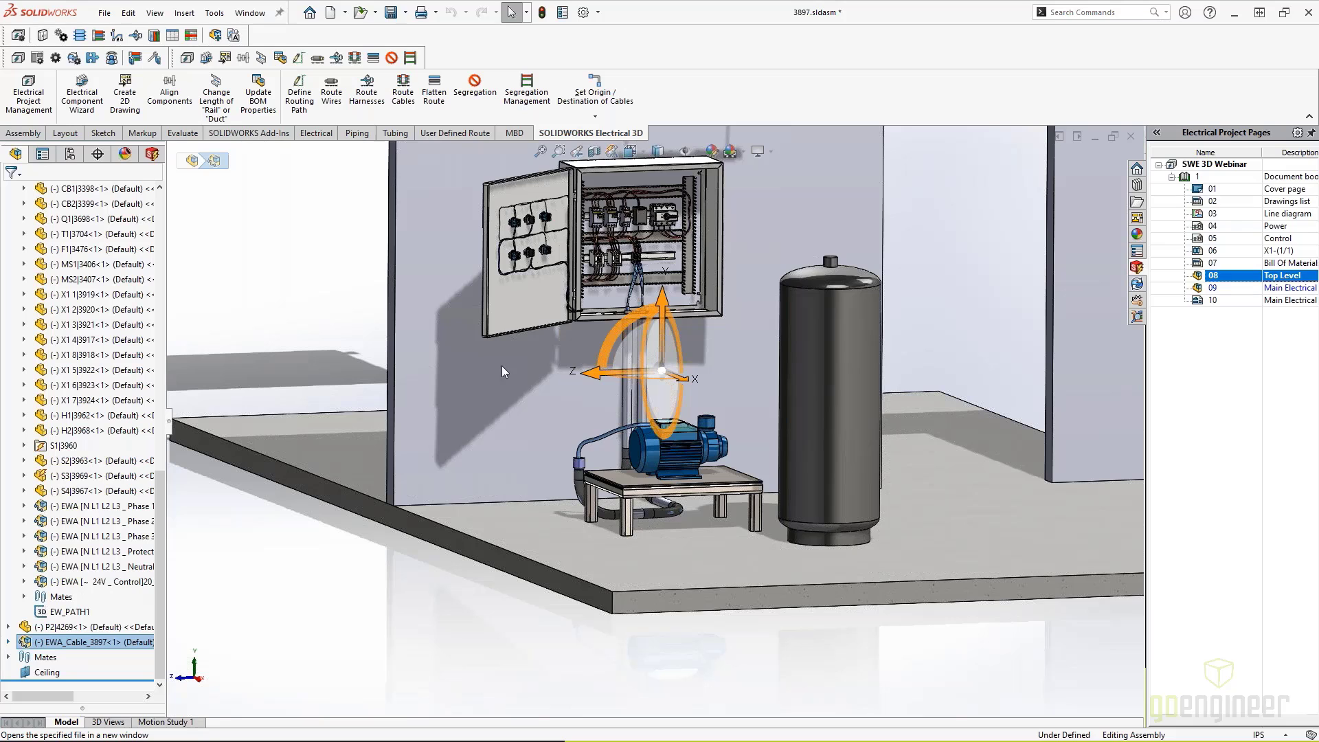
pyautogui.scroll(5, 695, 267)
pyautogui.scroll(-3, 623, 376)
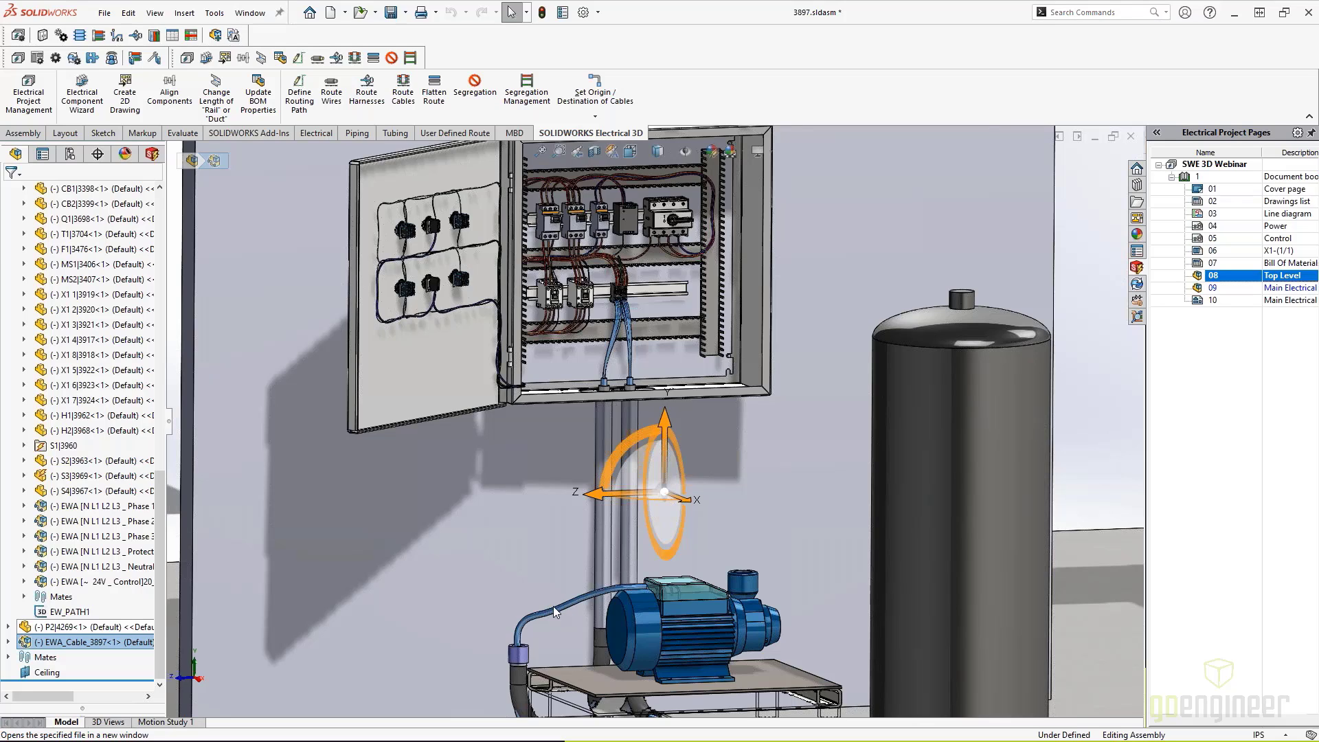
pyautogui.moveTo(553, 605); pyautogui.dragTo(582, 586, button='middle')
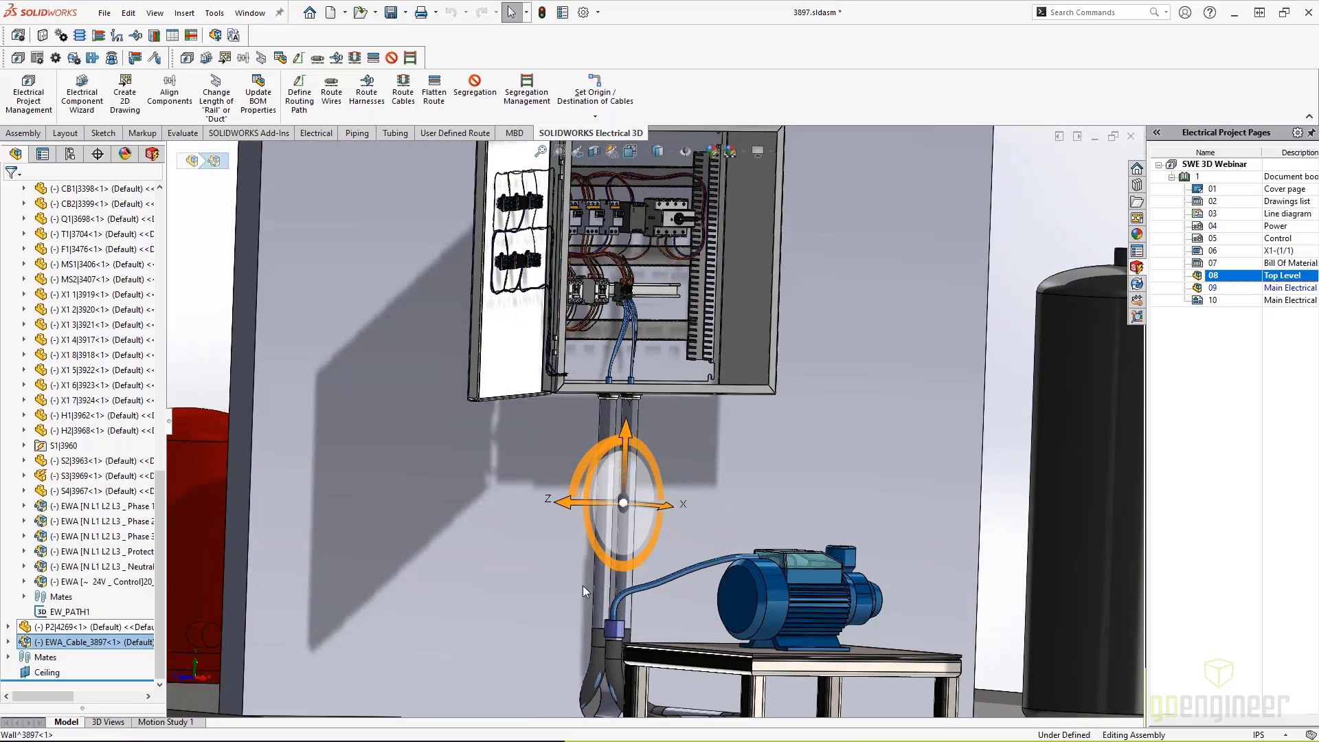
pyautogui.scroll(5, 582, 585)
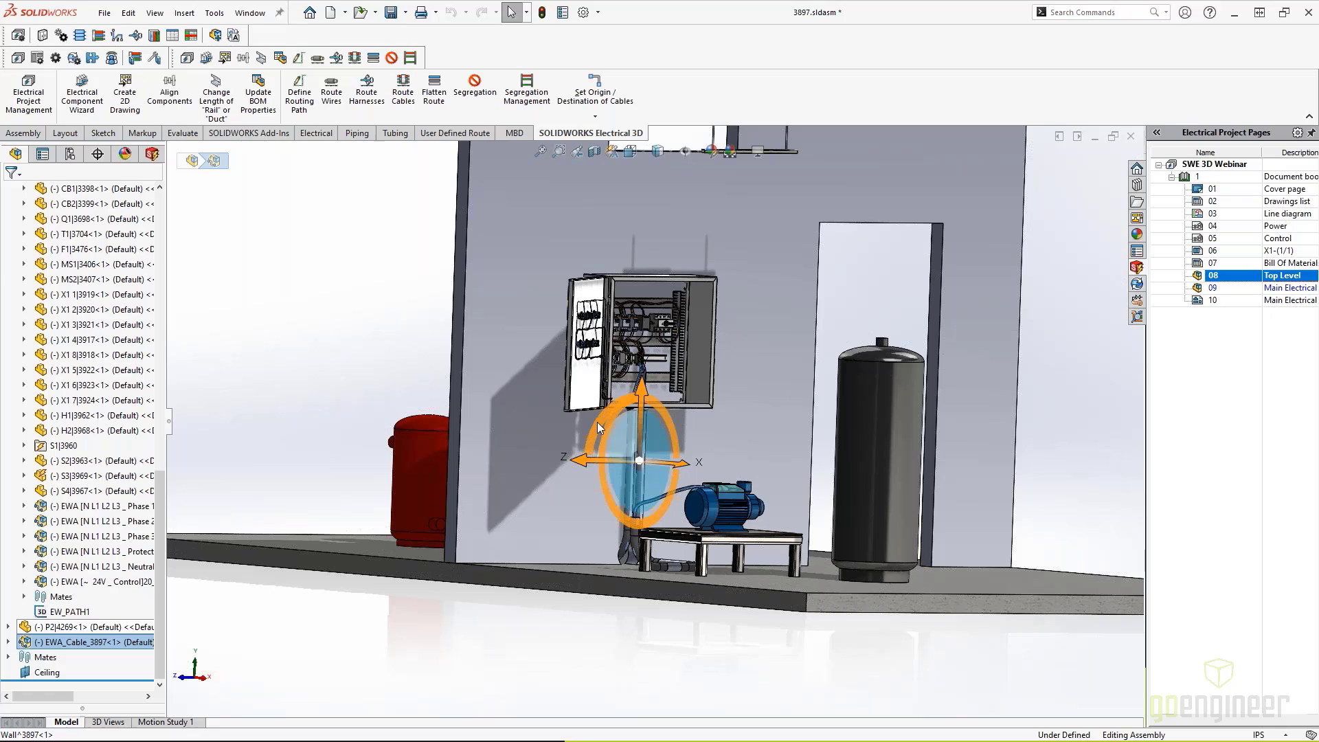
# Reopen and cancel Route Cables, then show the Tools > SOLIDWORKS Electrical command list.
pyautogui.click(404, 104)
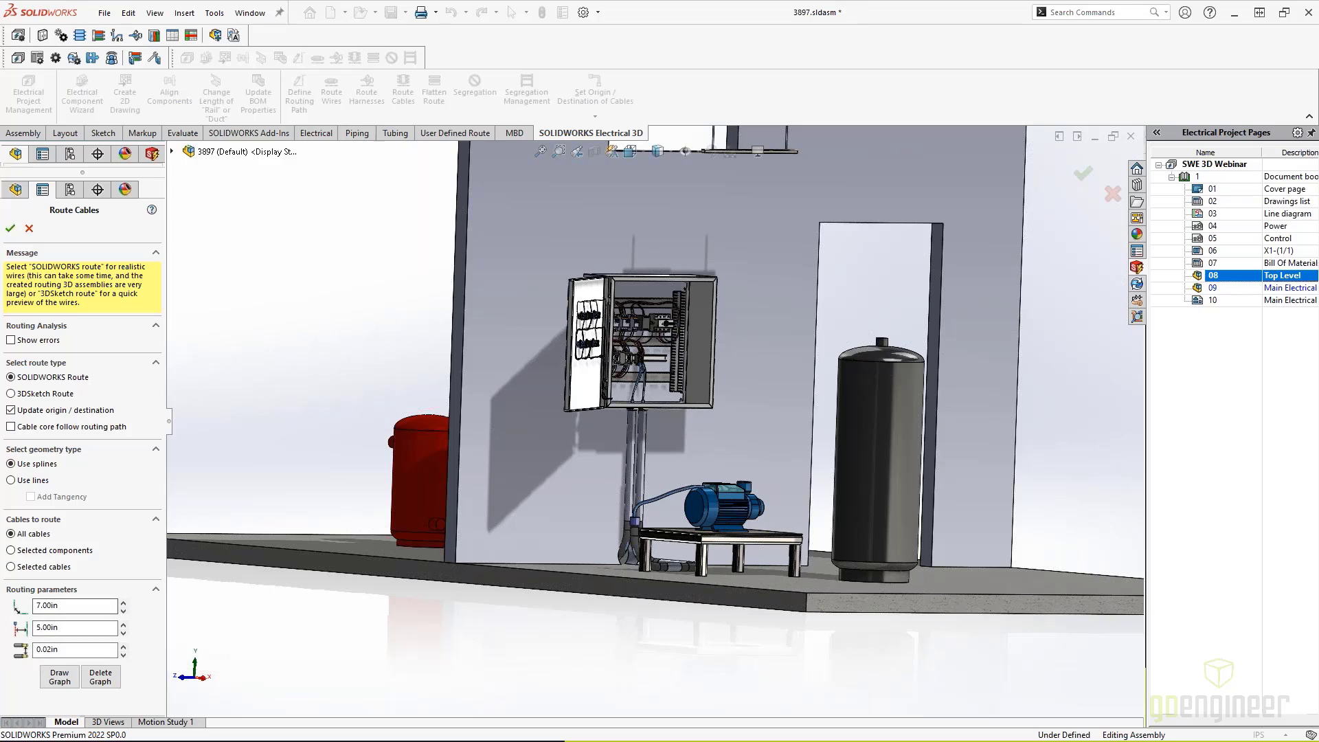
pyautogui.click(29, 228)
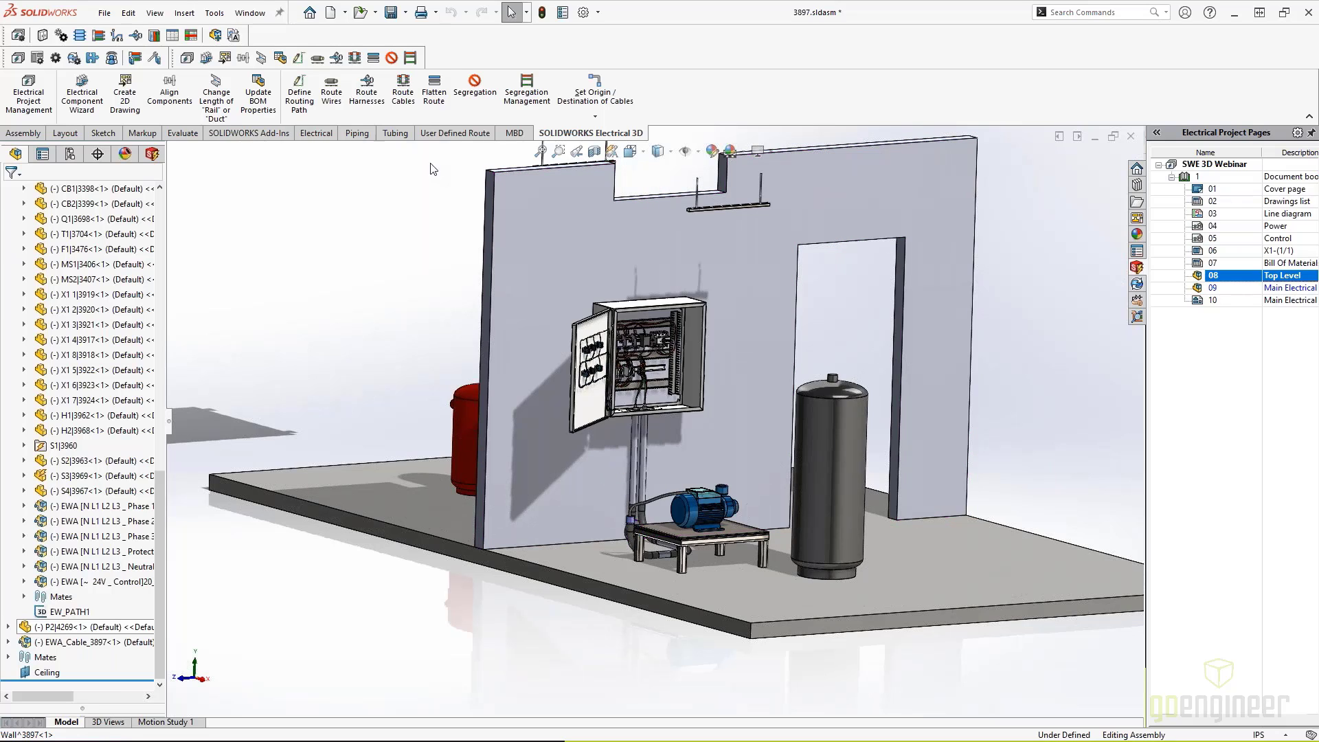
pyautogui.click(214, 12)
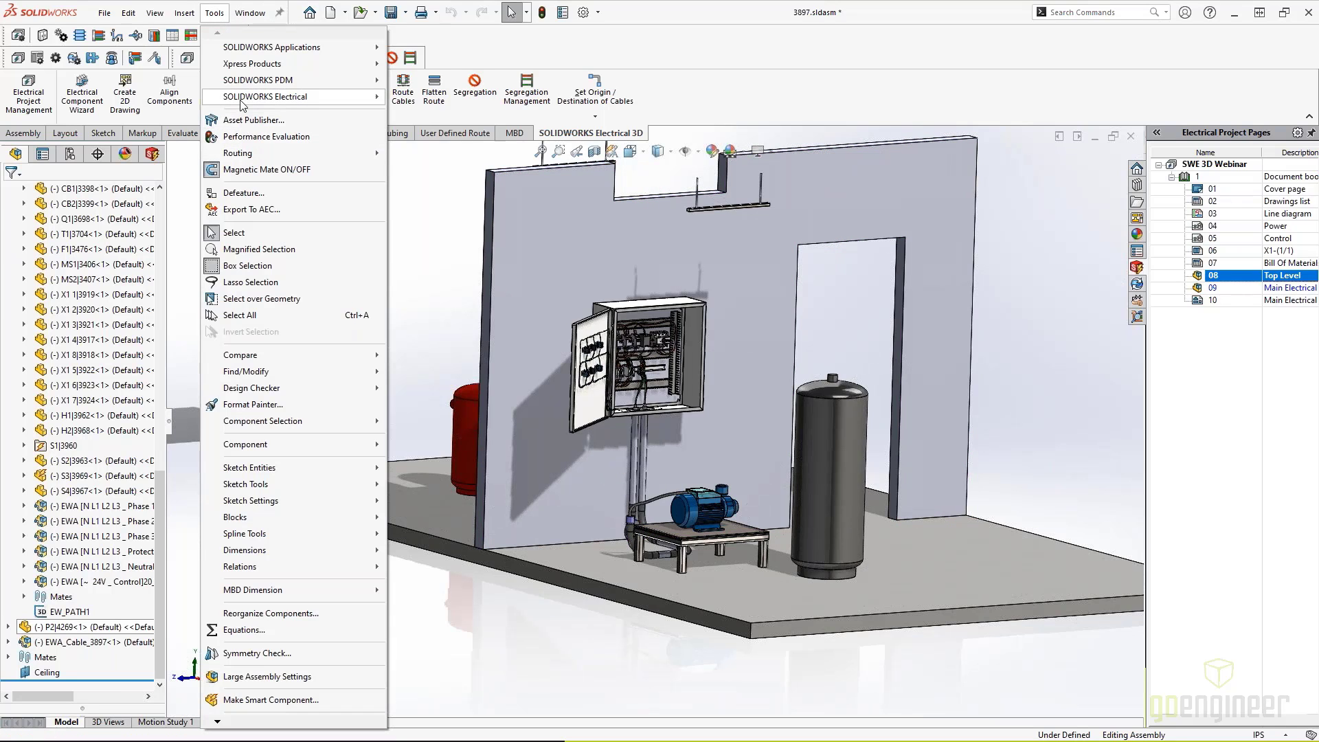
pyautogui.moveTo(242, 102)
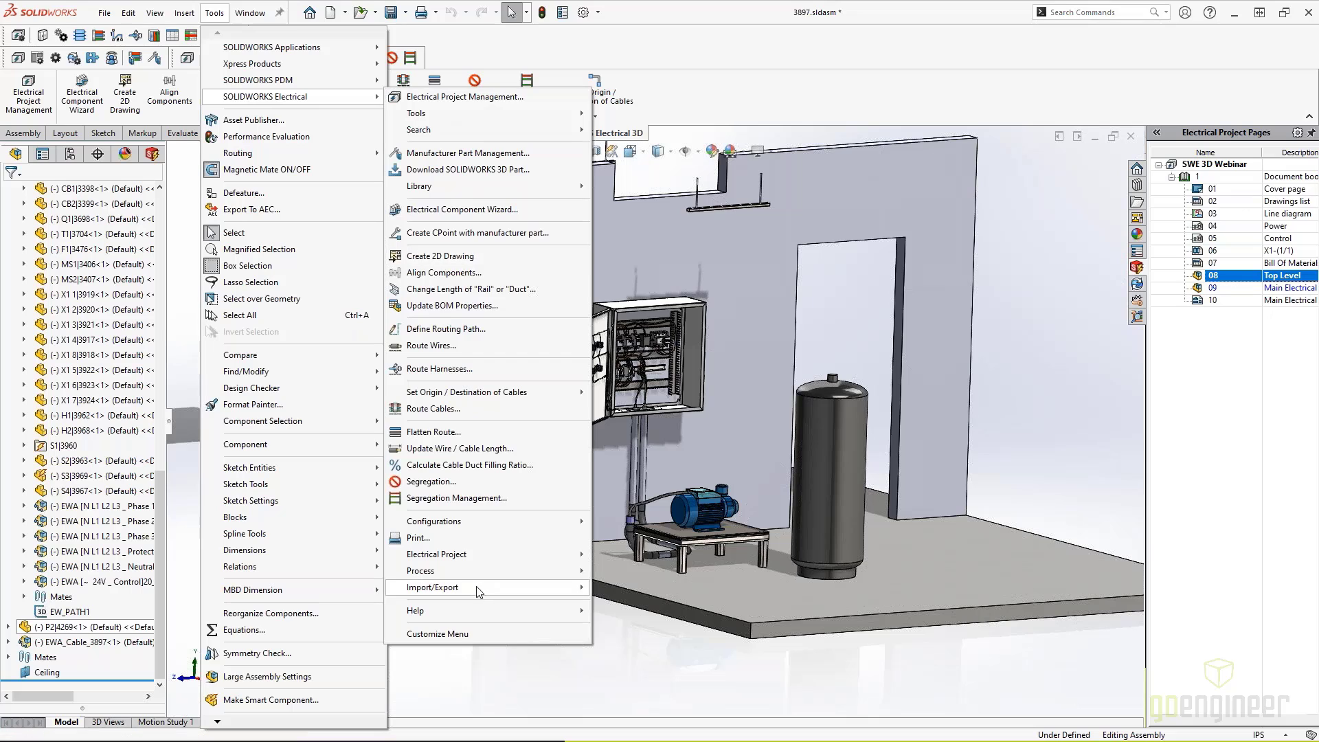
pyautogui.moveTo(481, 554)
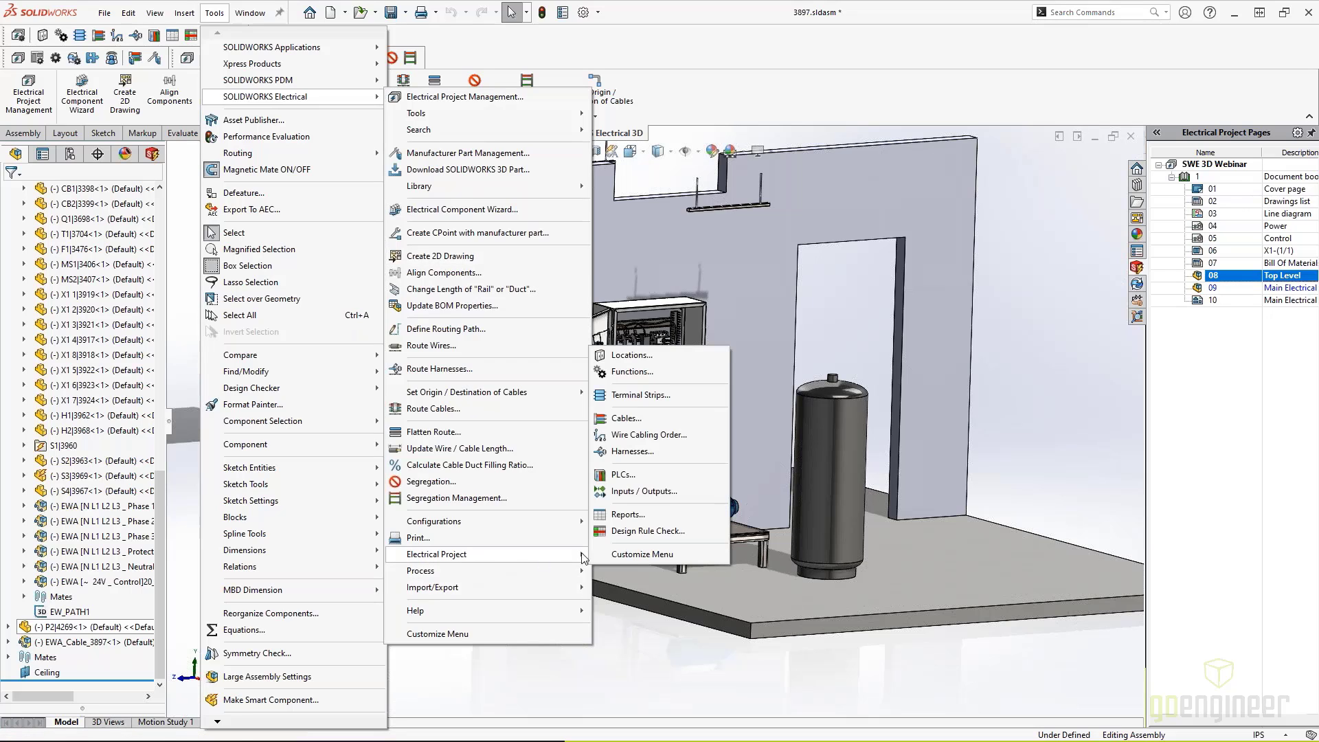
pyautogui.click(625, 514)
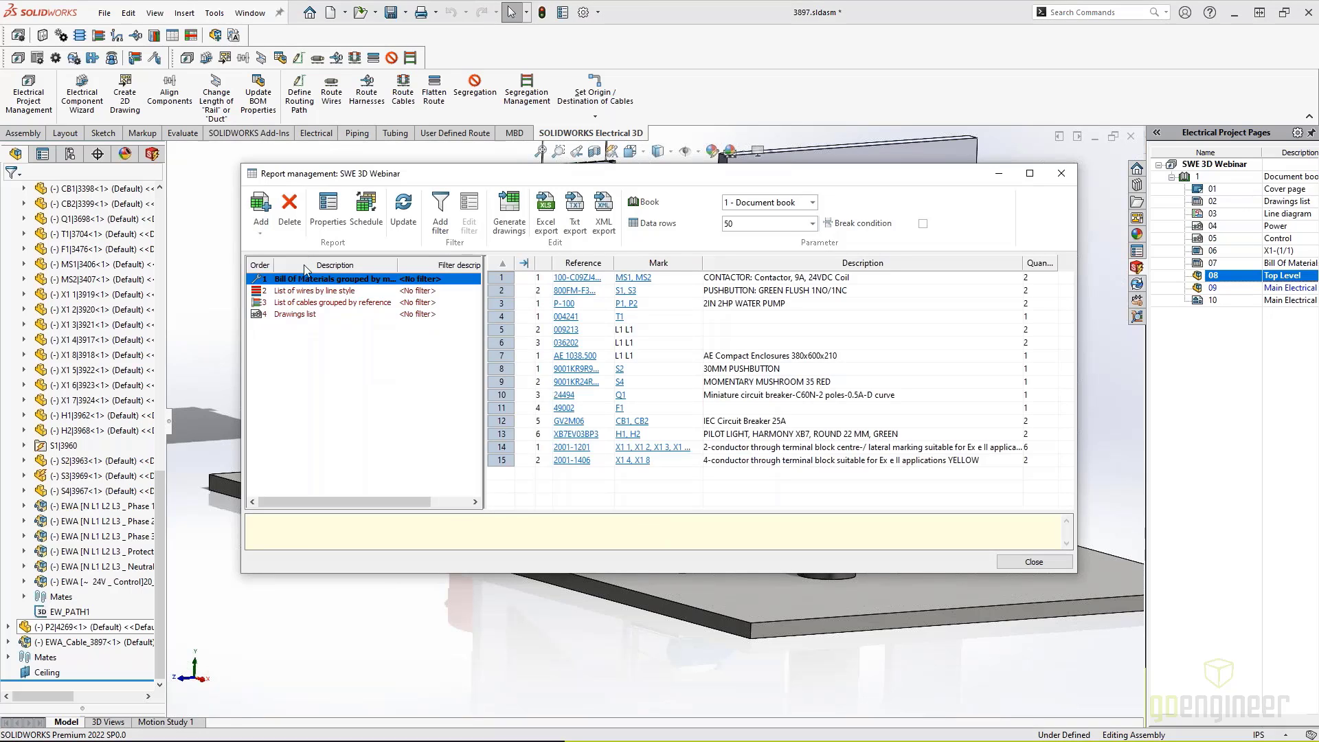
pyautogui.click(305, 292)
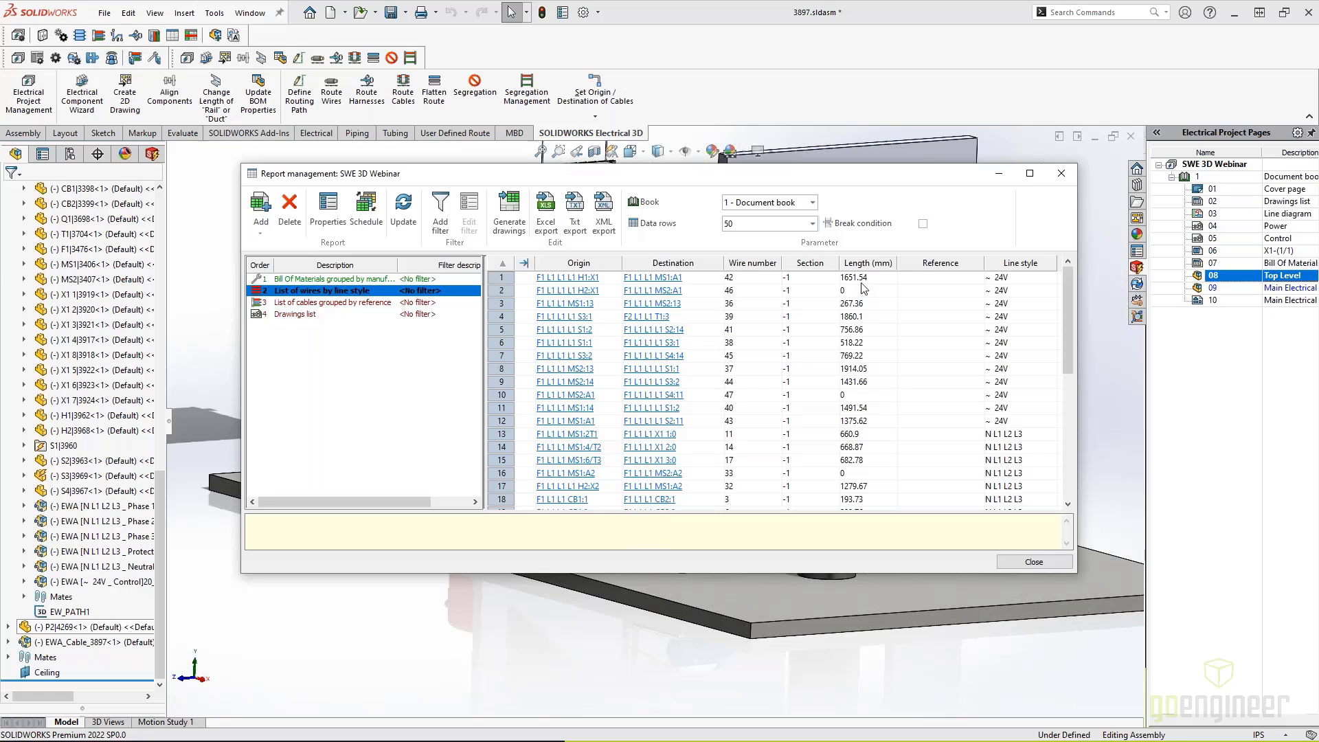
pyautogui.scroll(-4, 860, 419)
pyautogui.scroll(-3, 860, 420)
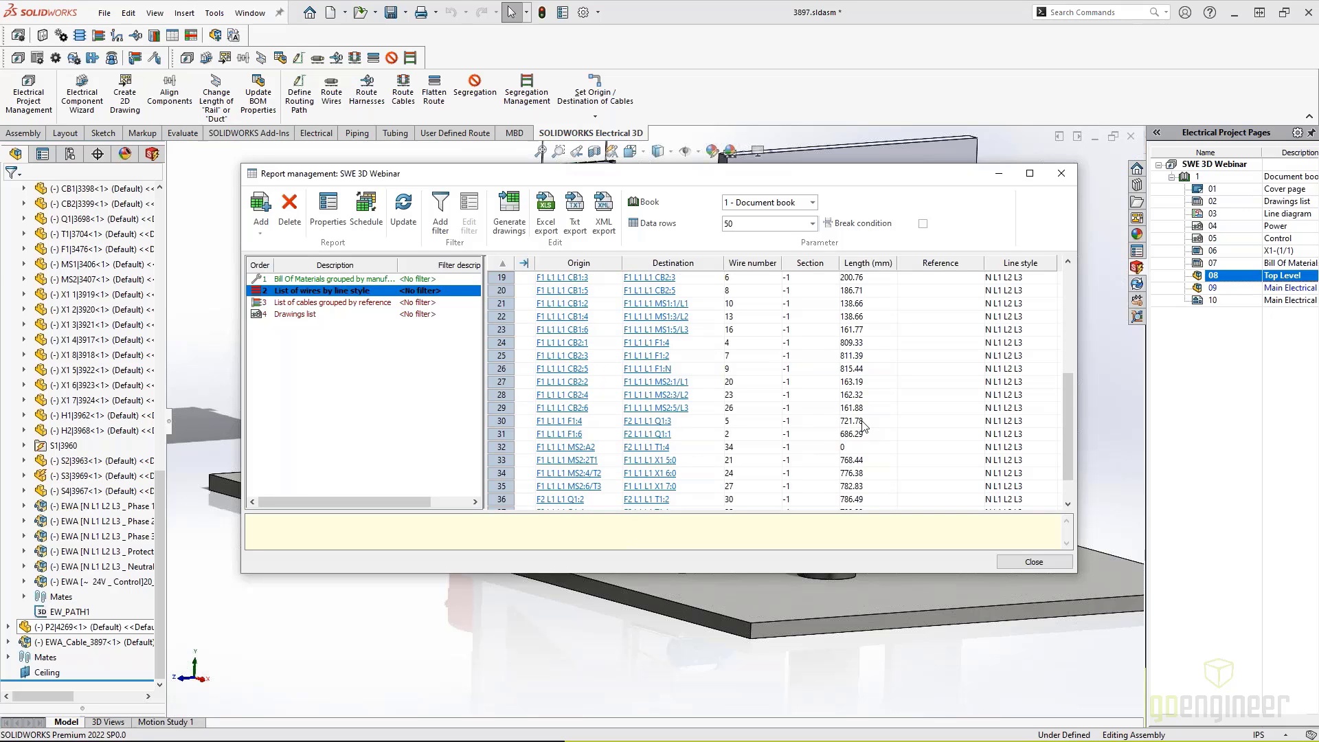
pyautogui.scroll(7, 859, 283)
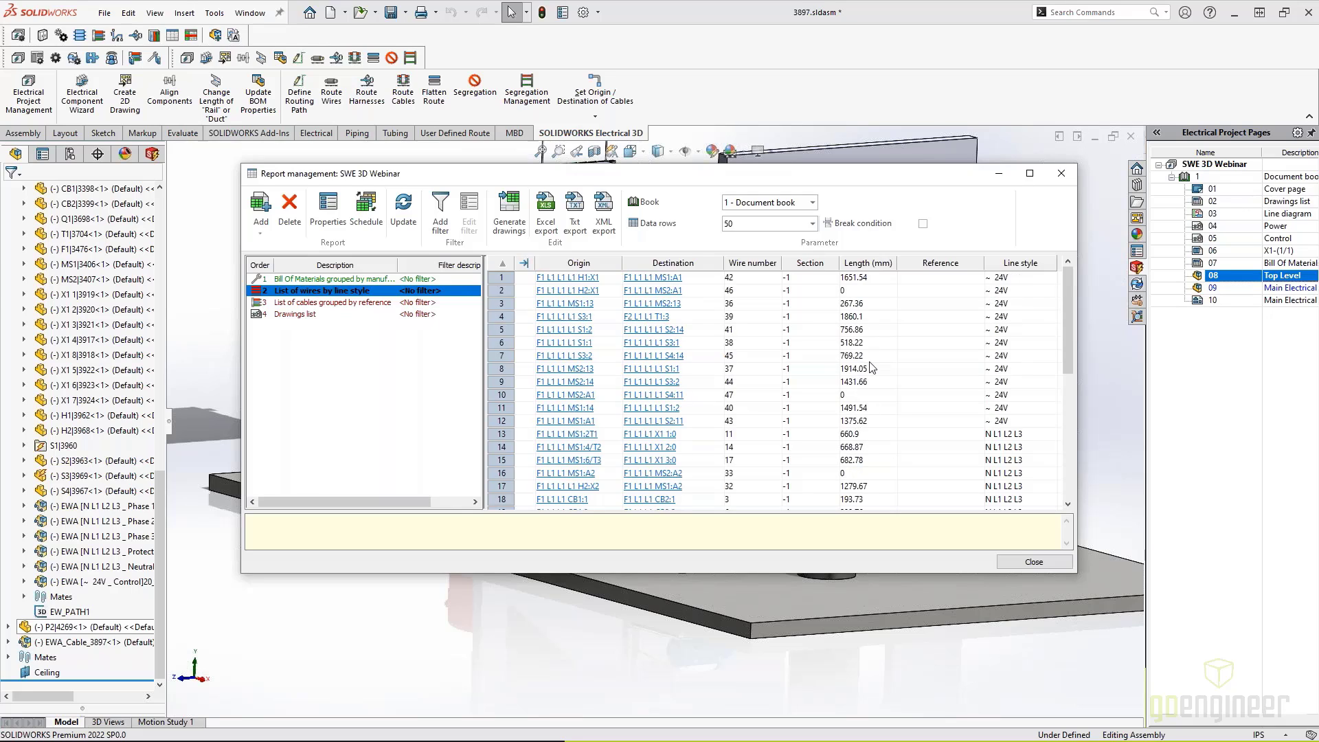
pyautogui.click(347, 304)
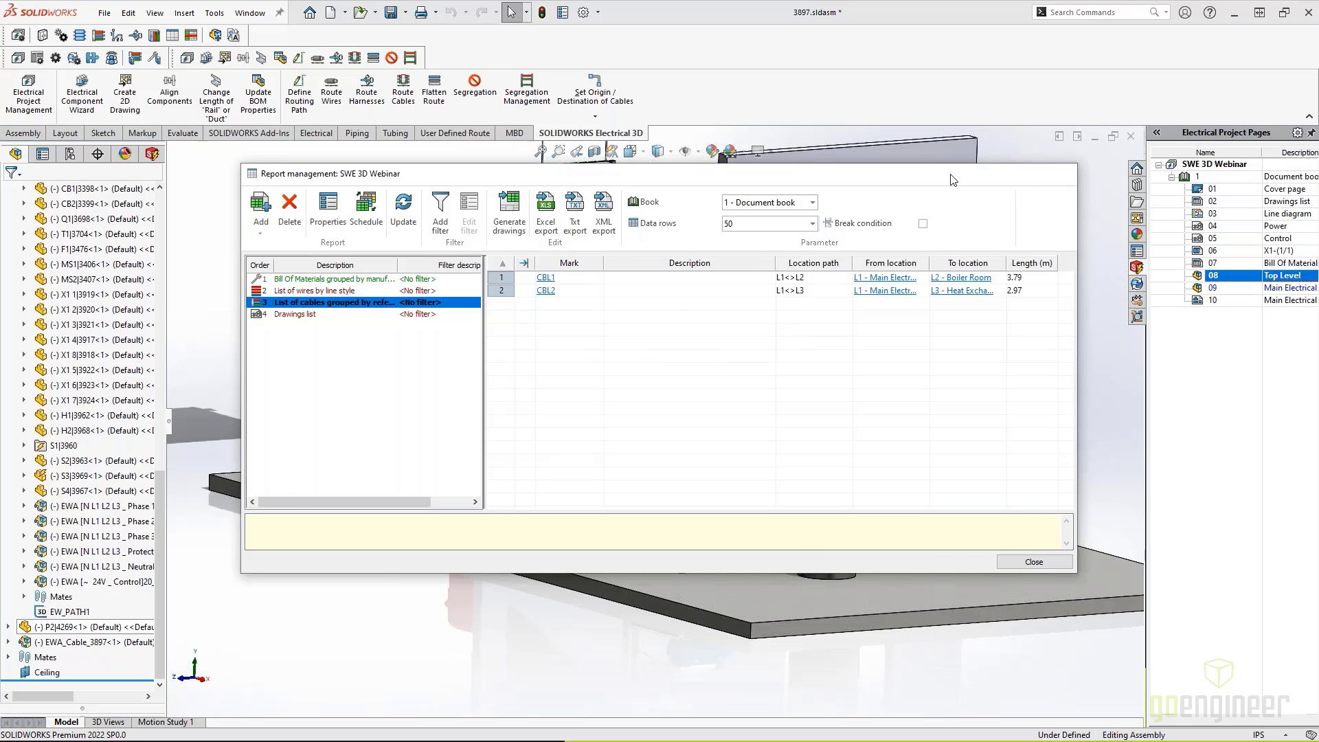
pyautogui.click(1061, 173)
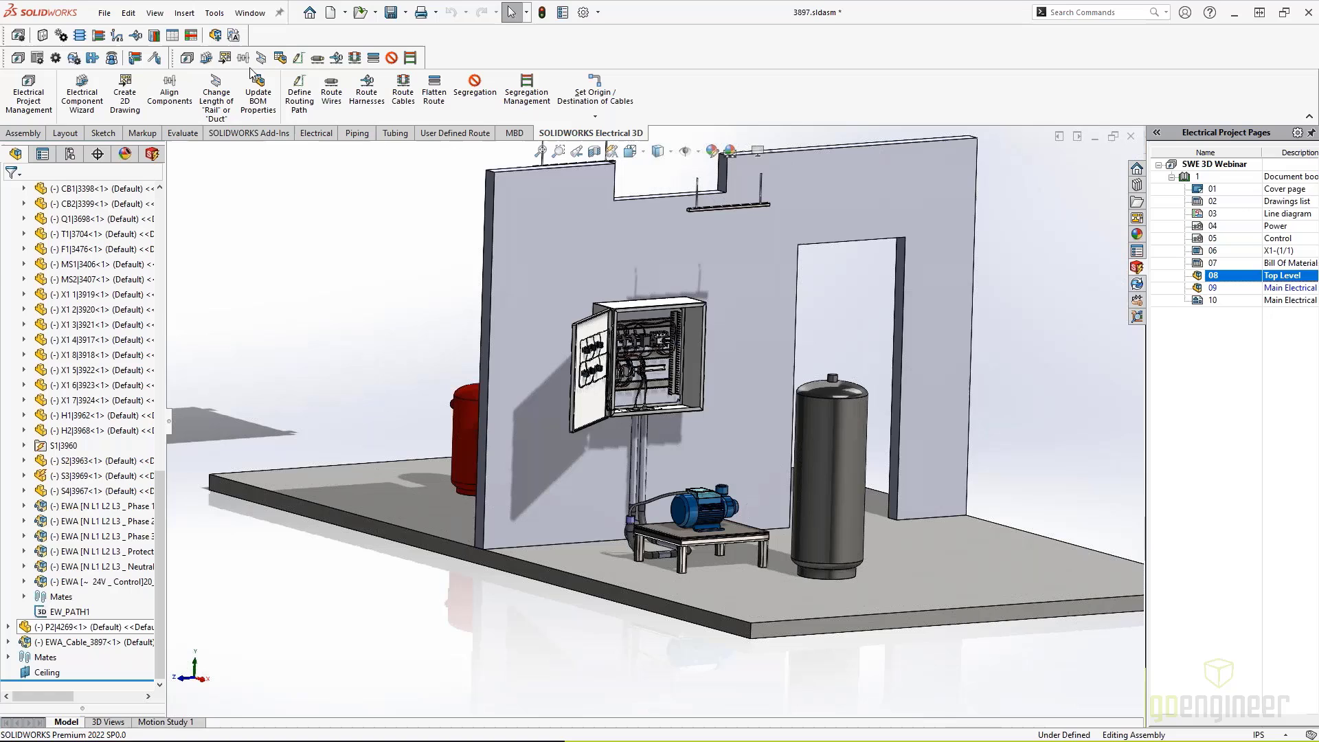
# Open Design Rule Check from Tools > SOLIDWORKS Electrical > Electrical Project.
pyautogui.click(214, 13)
pyautogui.moveTo(257, 101)
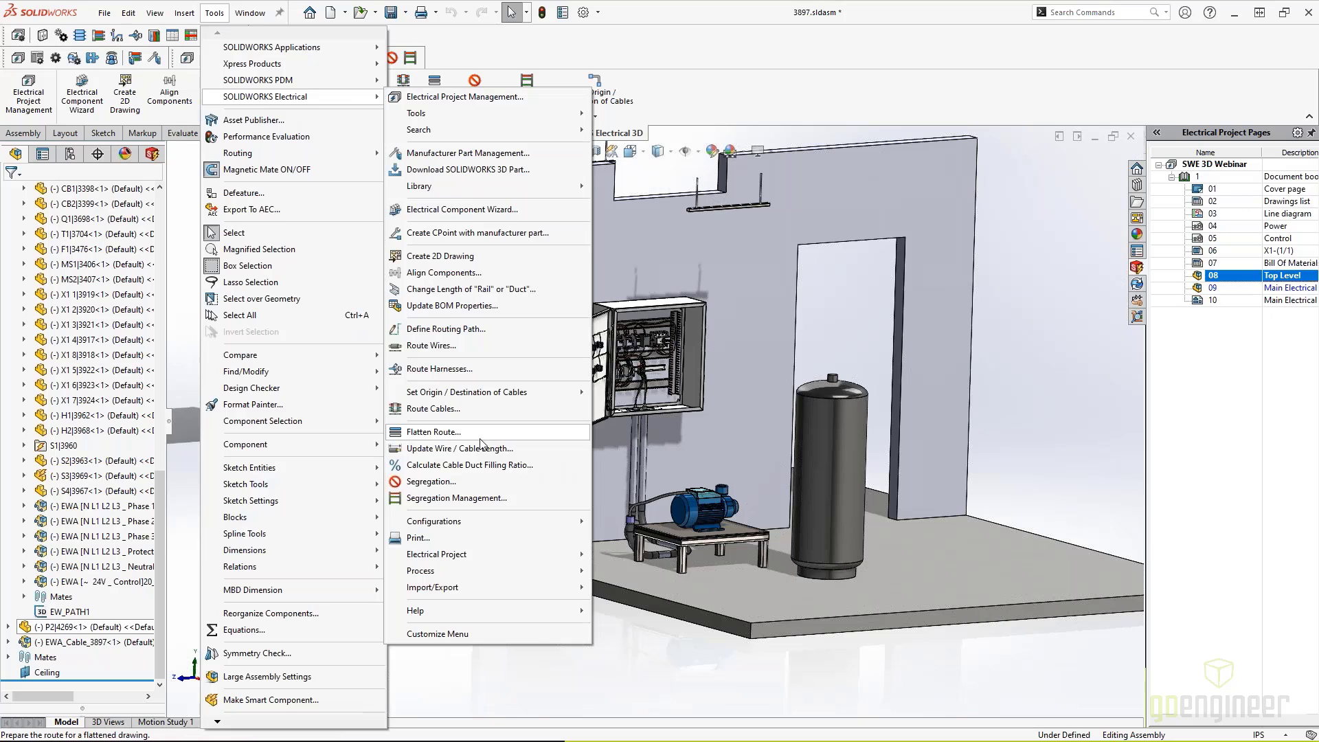
pyautogui.moveTo(465, 555)
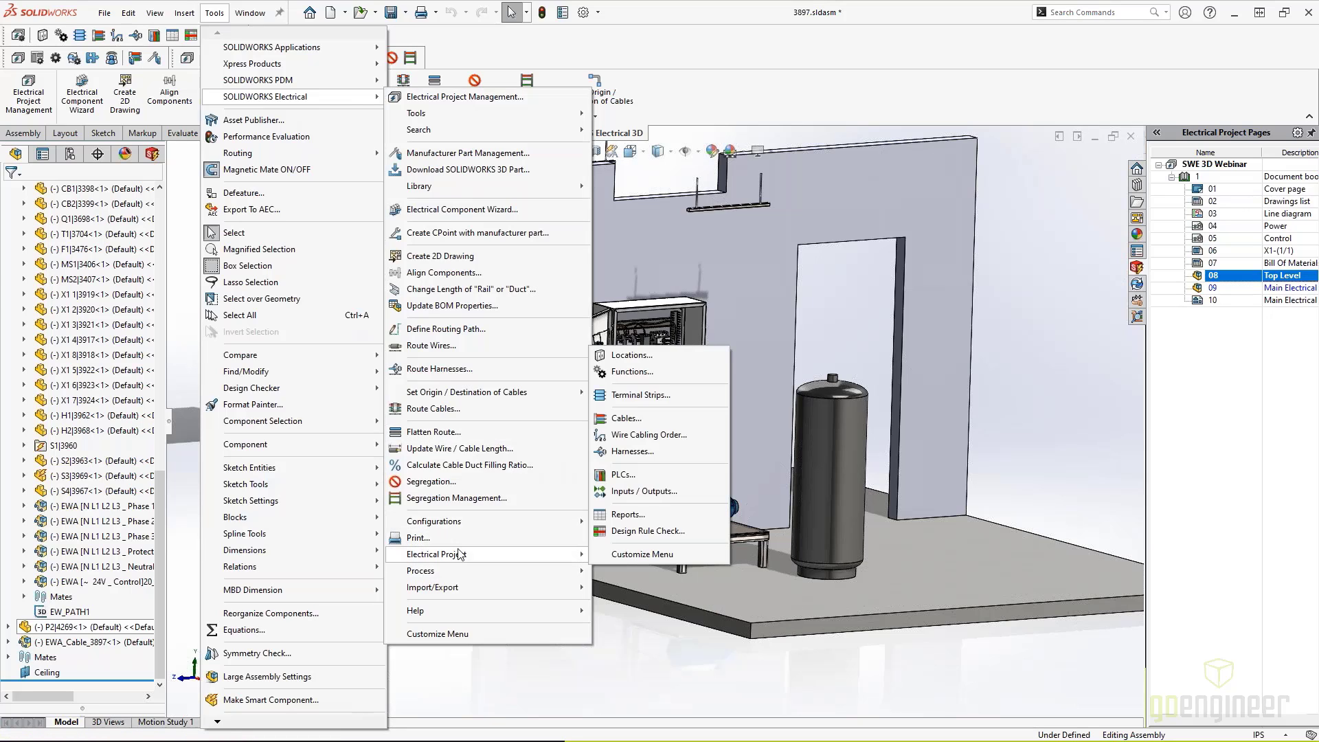
pyautogui.click(647, 531)
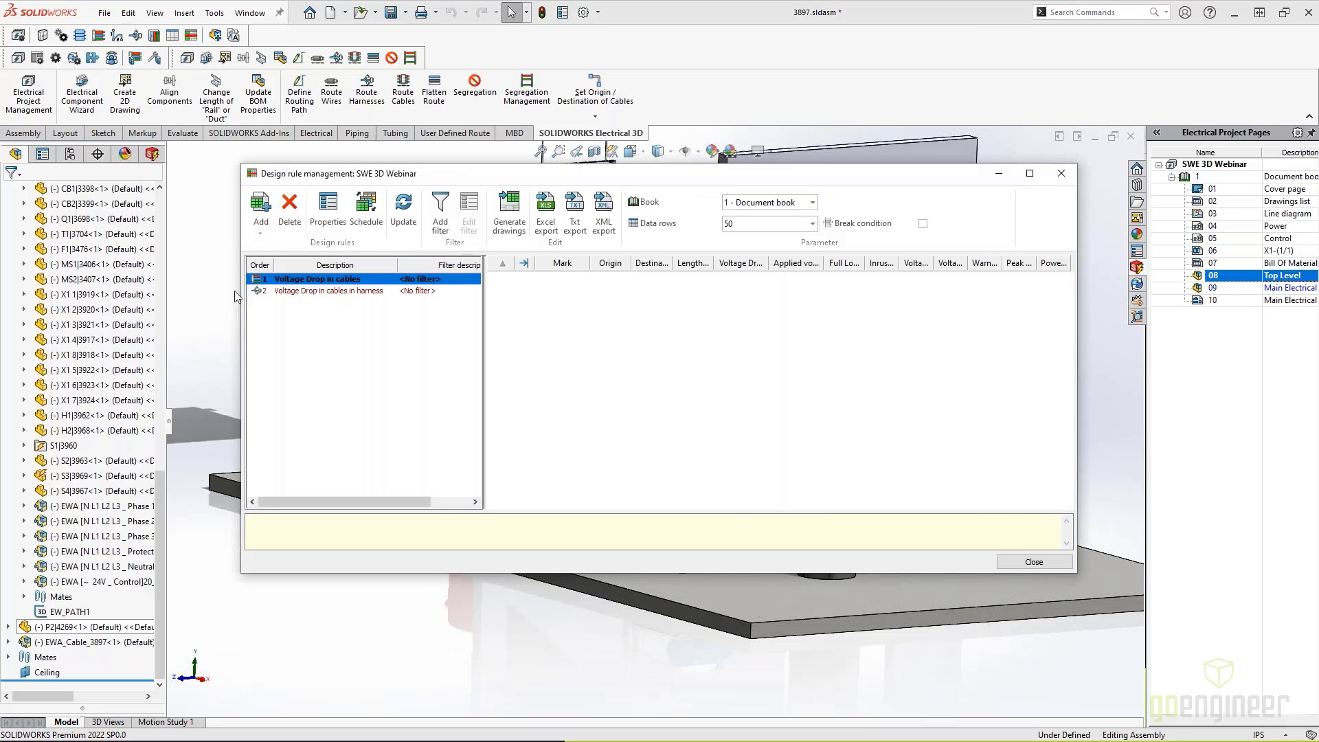
# Pick the Wires not routed in 3D and Object not inserted in 3D rules to add.
pyautogui.click(264, 210)
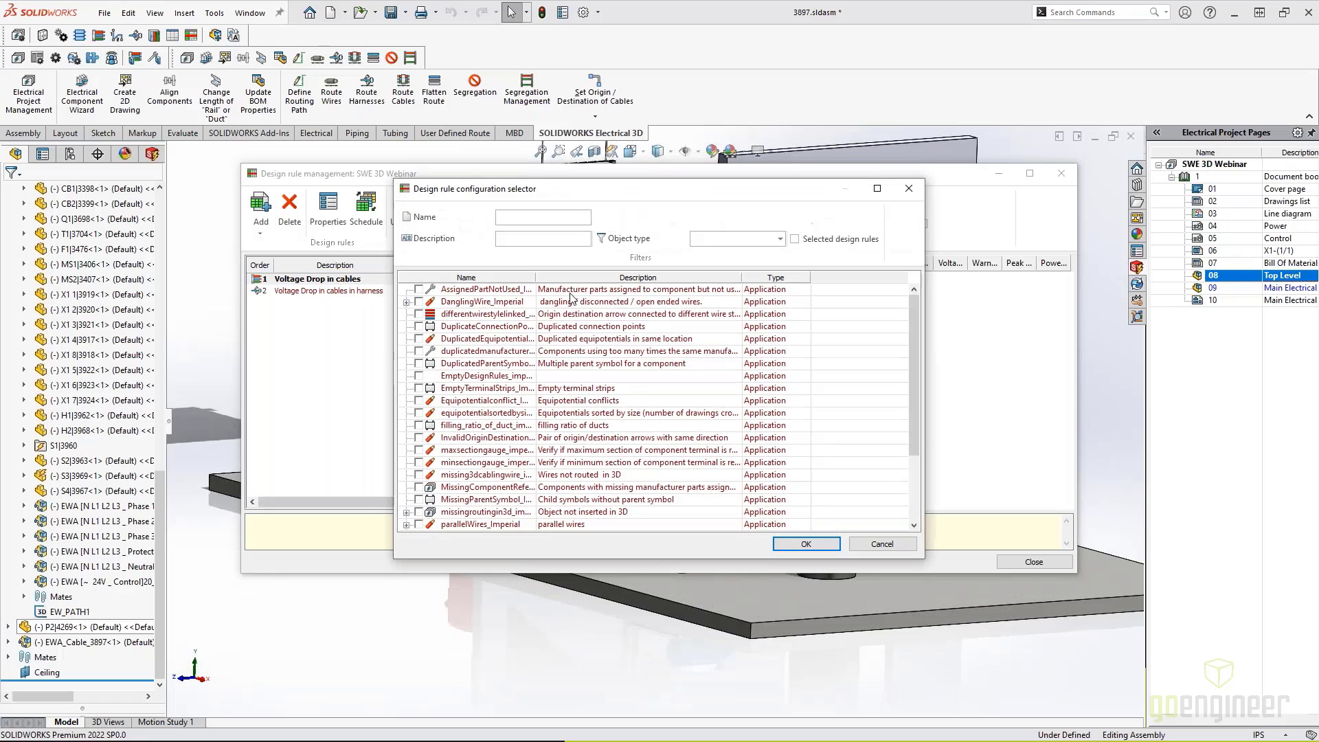
pyautogui.scroll(-1, 512, 388)
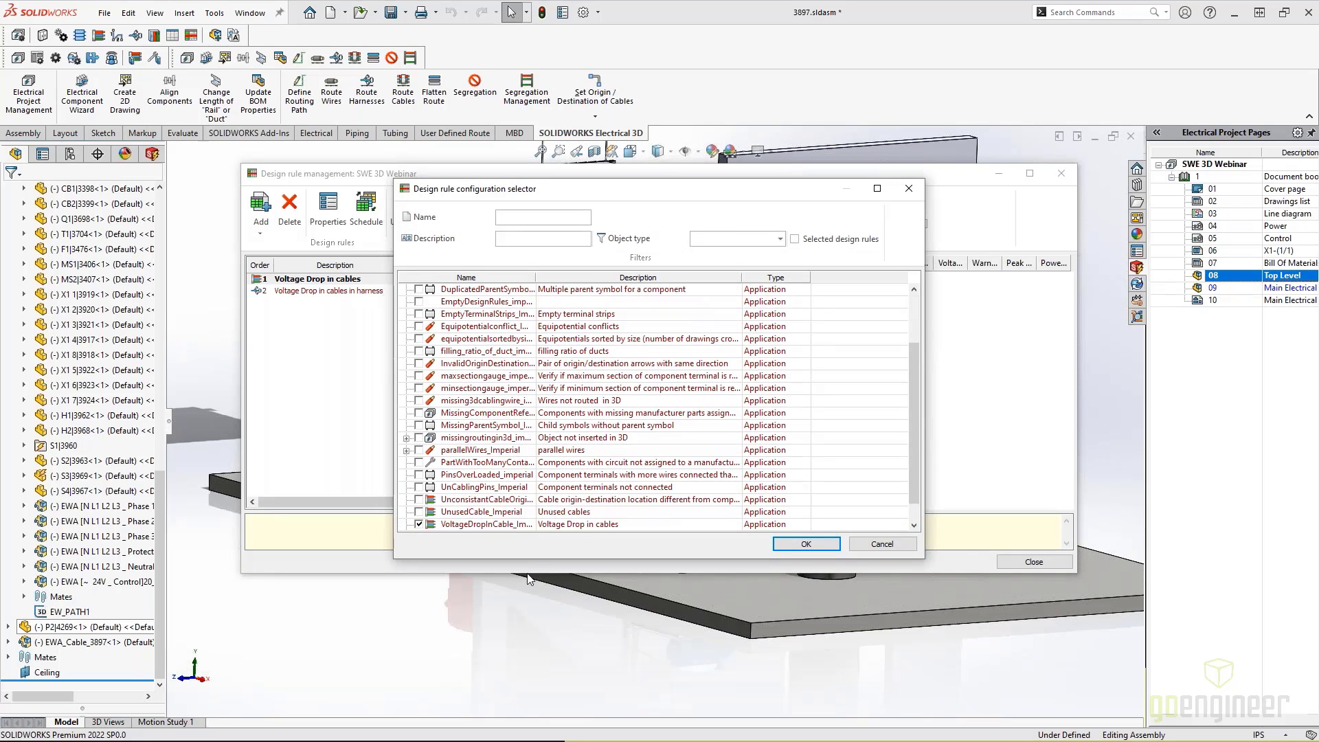
pyautogui.moveTo(527, 559); pyautogui.dragTo(527, 667)
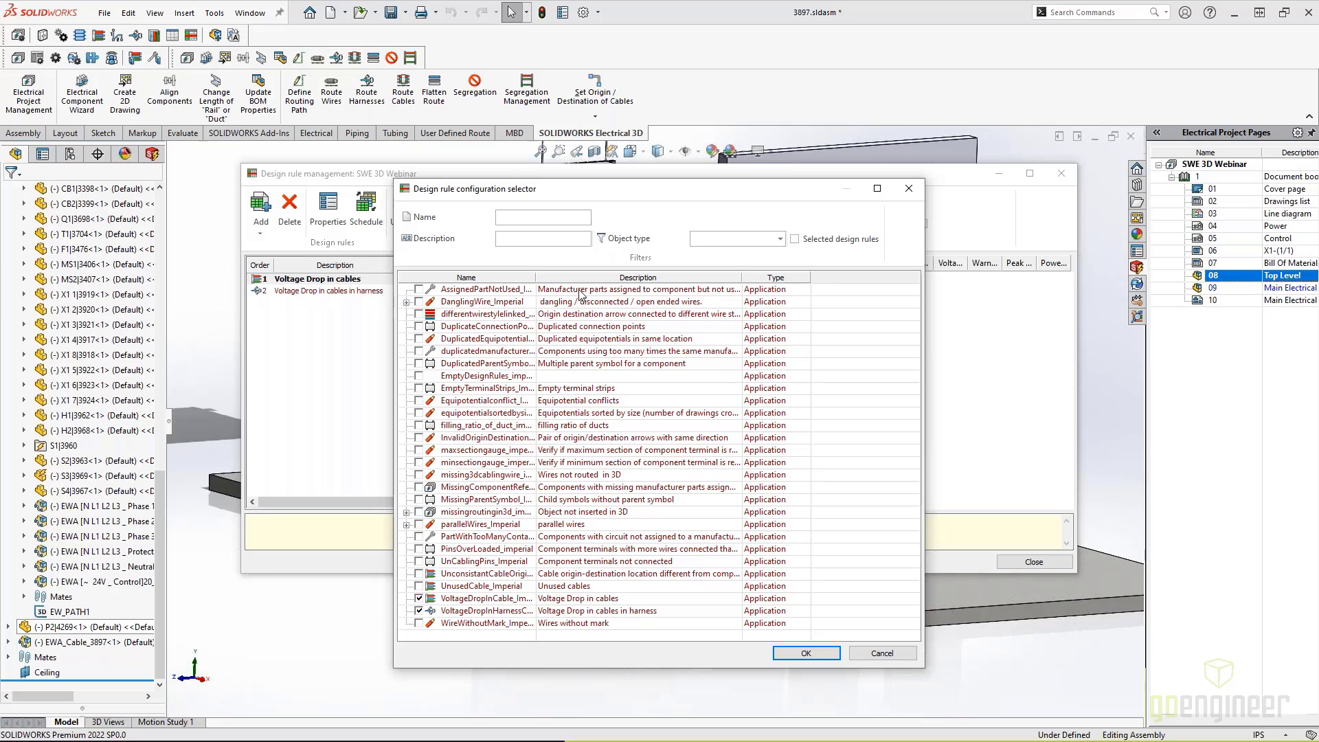
pyautogui.doubleClick(741, 277)
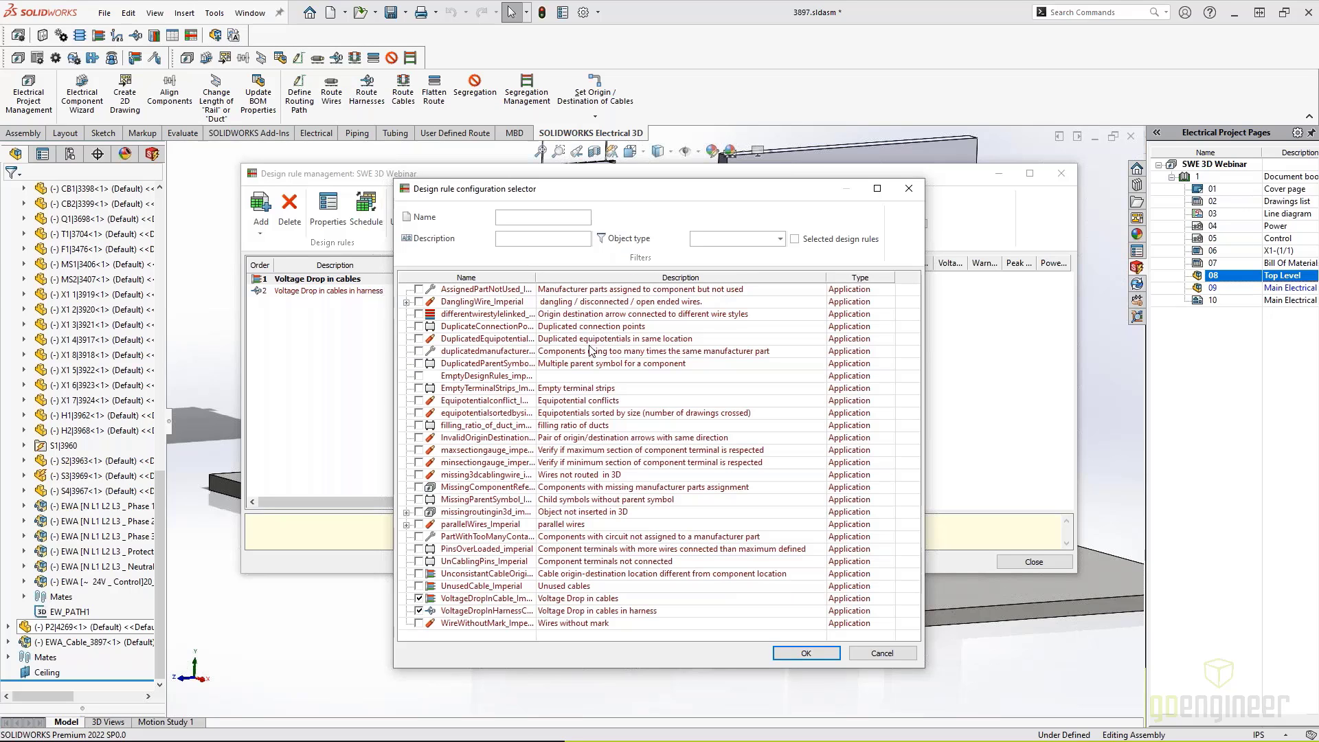
pyautogui.click(587, 476)
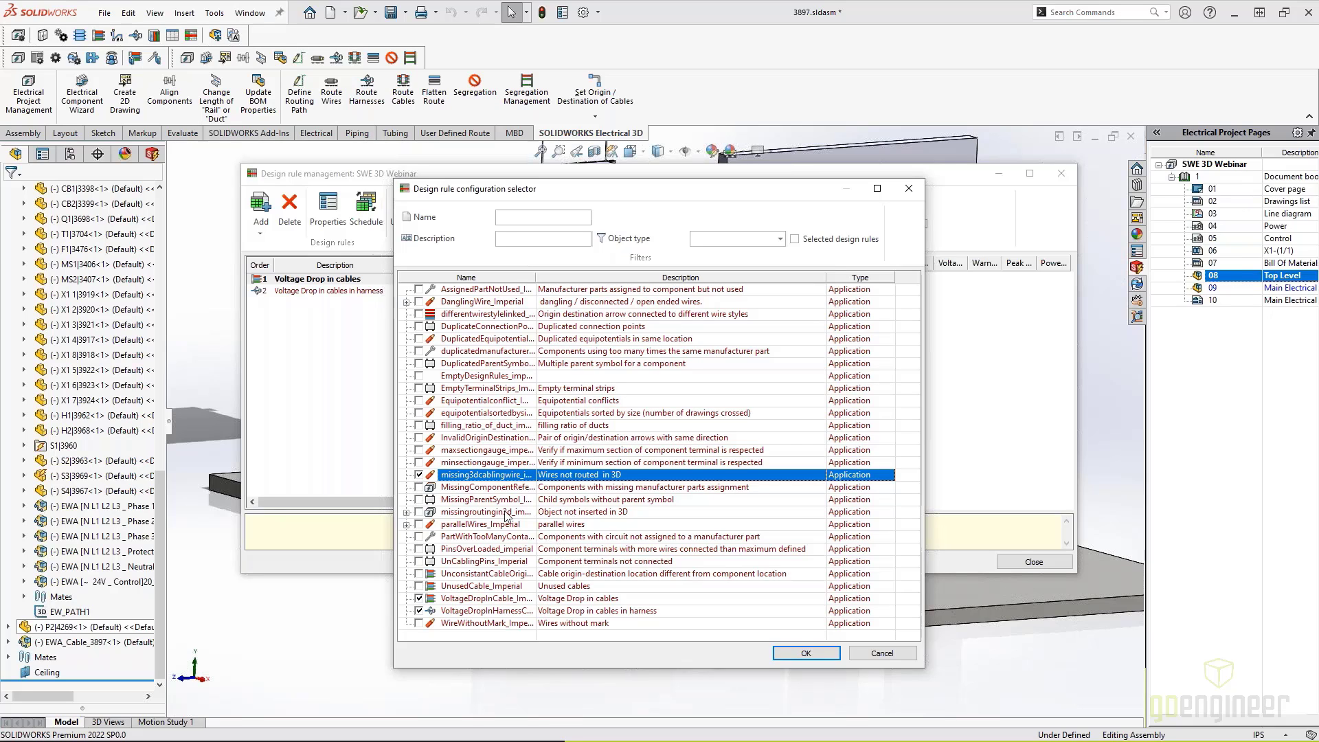
pyautogui.click(419, 513)
# Confirm the new rules, review four unrouted wires and 12 uninserted objects, then close.
pyautogui.click(822, 656)
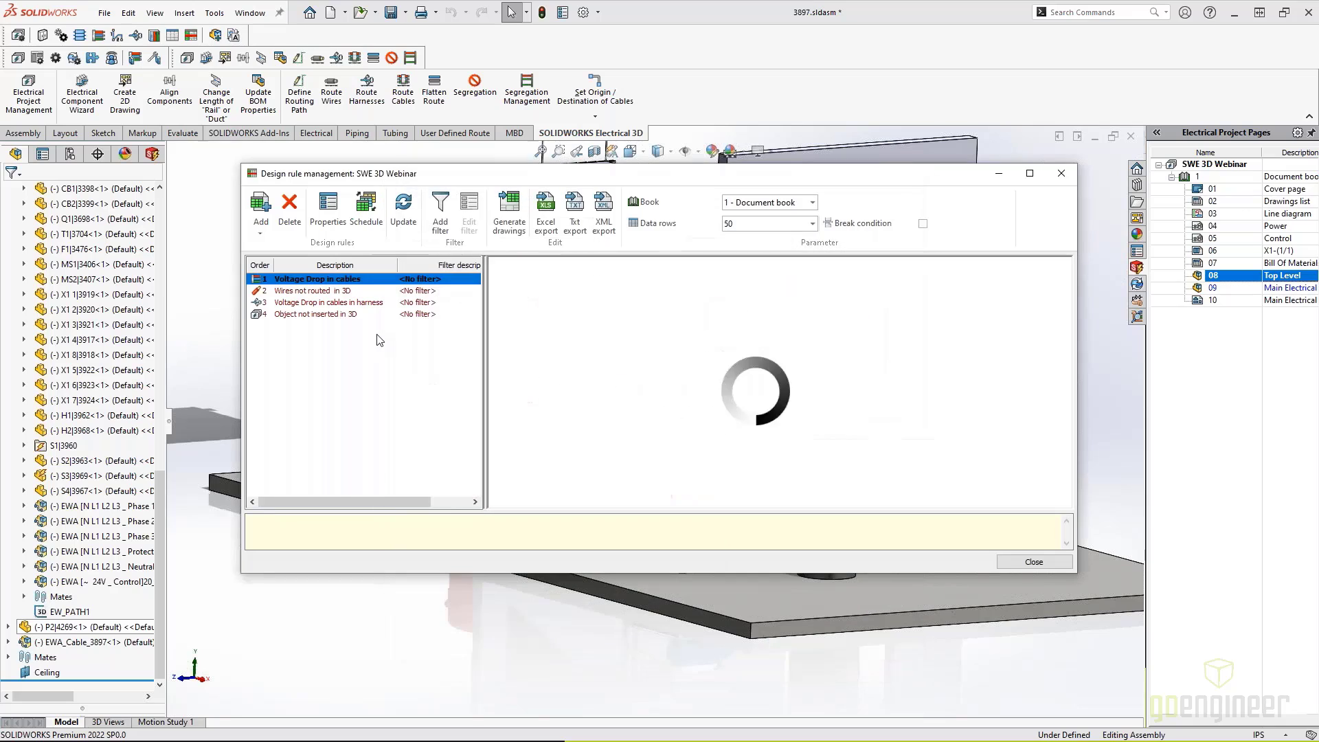
pyautogui.click(330, 291)
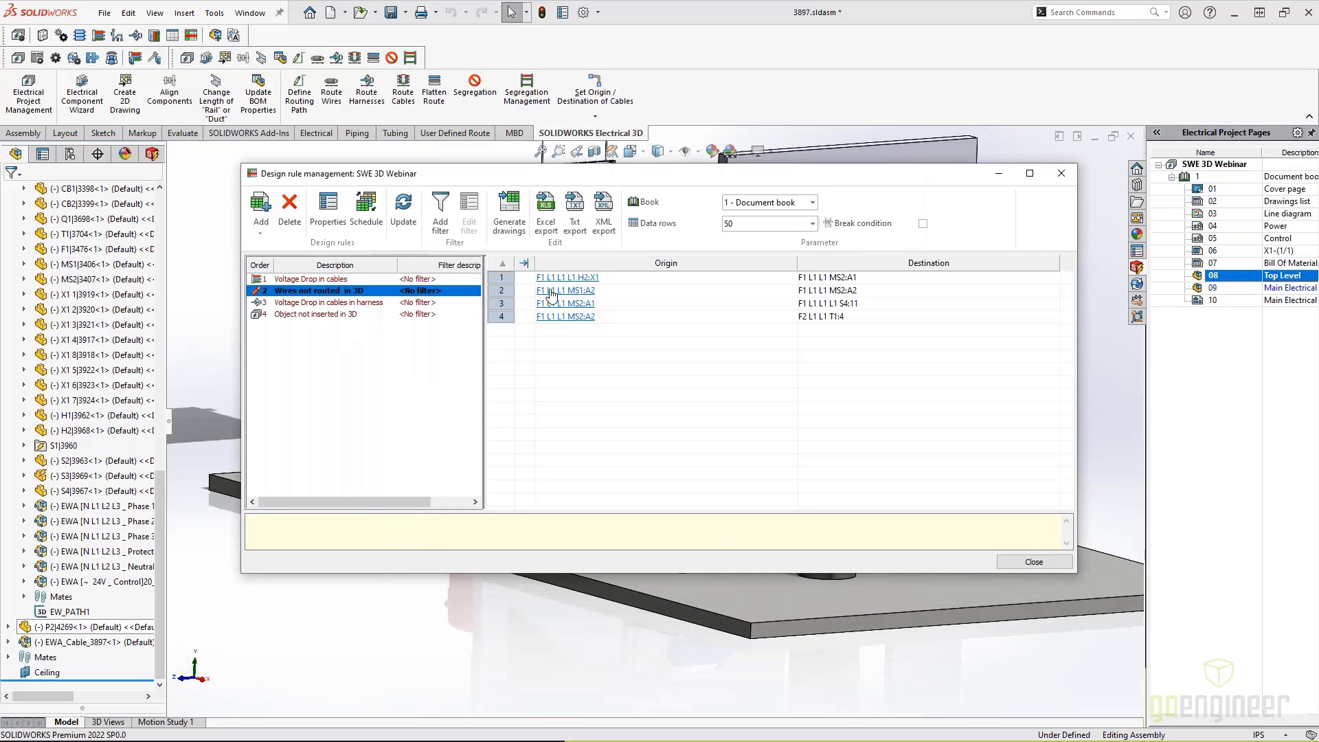
pyautogui.click(330, 315)
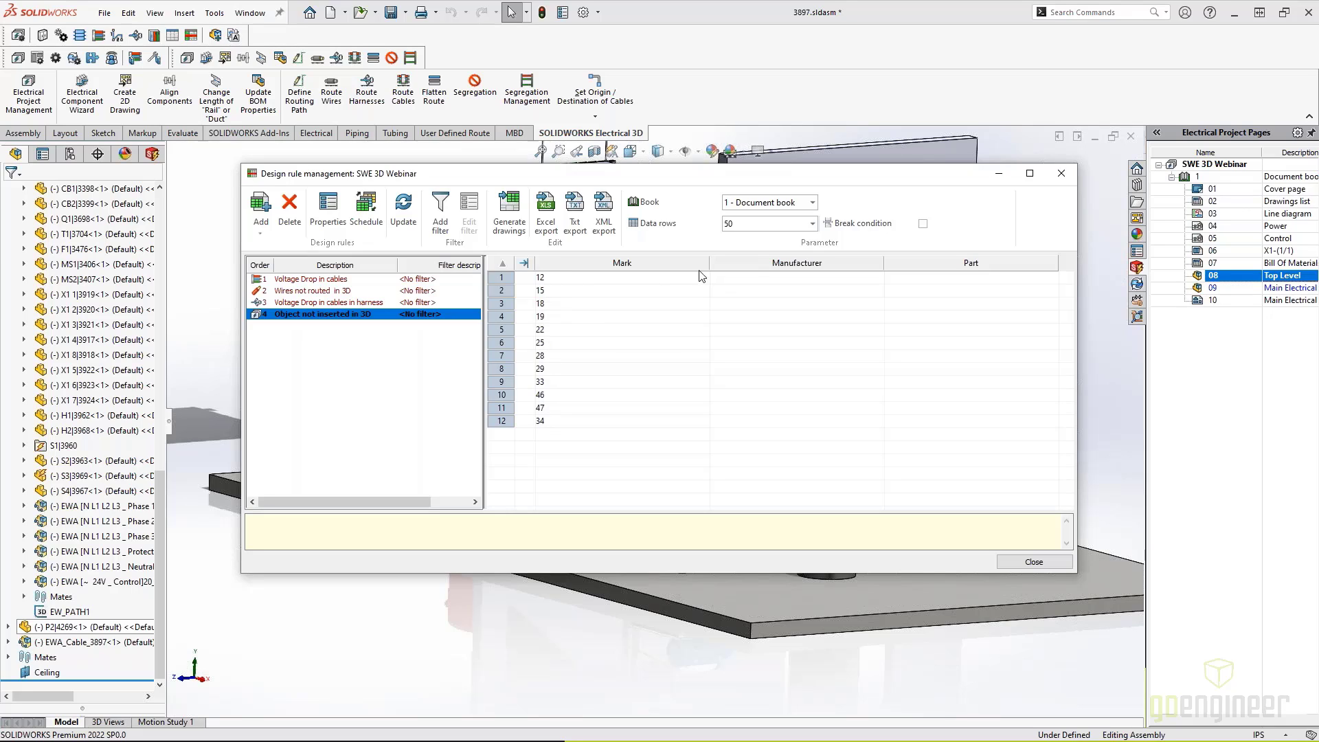
pyautogui.moveTo(696, 262); pyautogui.dragTo(646, 262)
pyautogui.click(1034, 562)
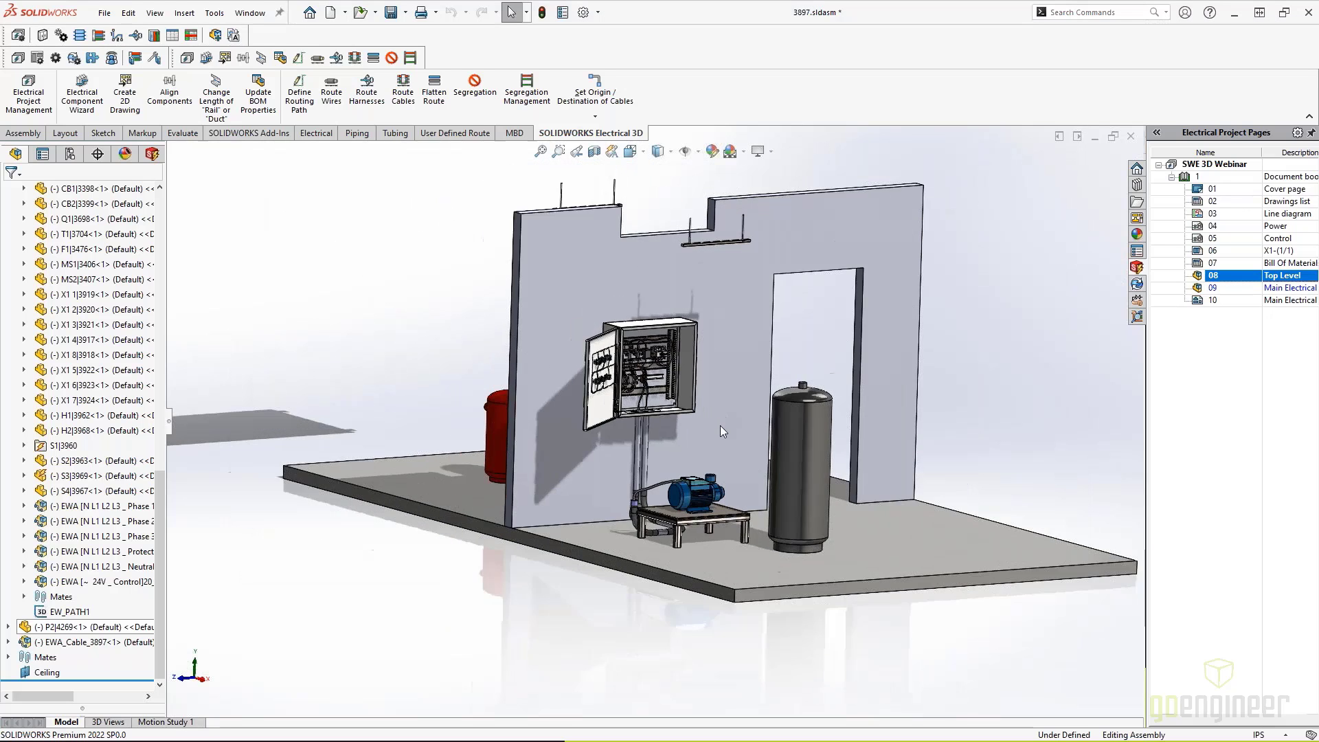
# Orbit and zoom the 3D view to inspect the wired open cabinet up close.
pyautogui.moveTo(776, 522)
pyautogui.mouseDown(button='middle')
pyautogui.moveTo(830, 549)
pyautogui.moveTo(759, 538)
pyautogui.mouseUp(button='middle')
pyautogui.scroll(-10, 721, 440)
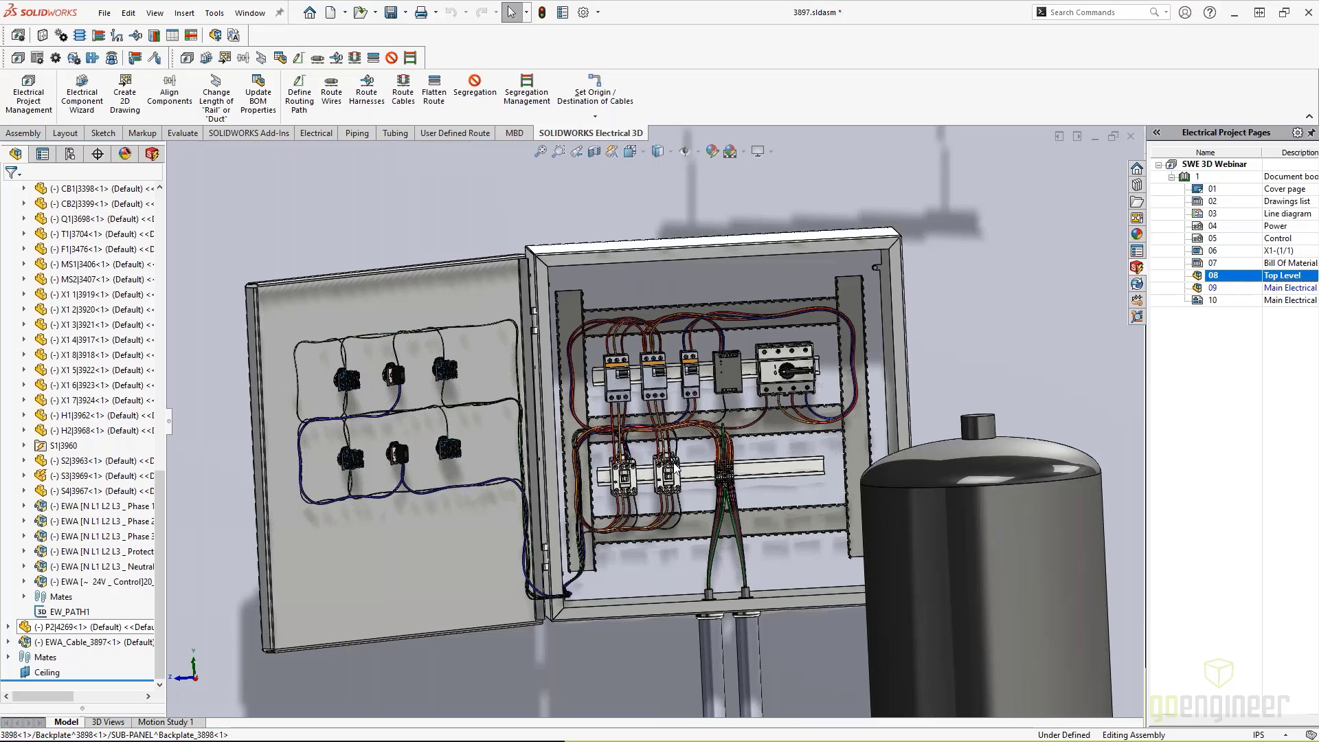
pyautogui.moveTo(805, 509); pyautogui.dragTo(751, 530, button='middle')
pyautogui.scroll(5, 751, 530)
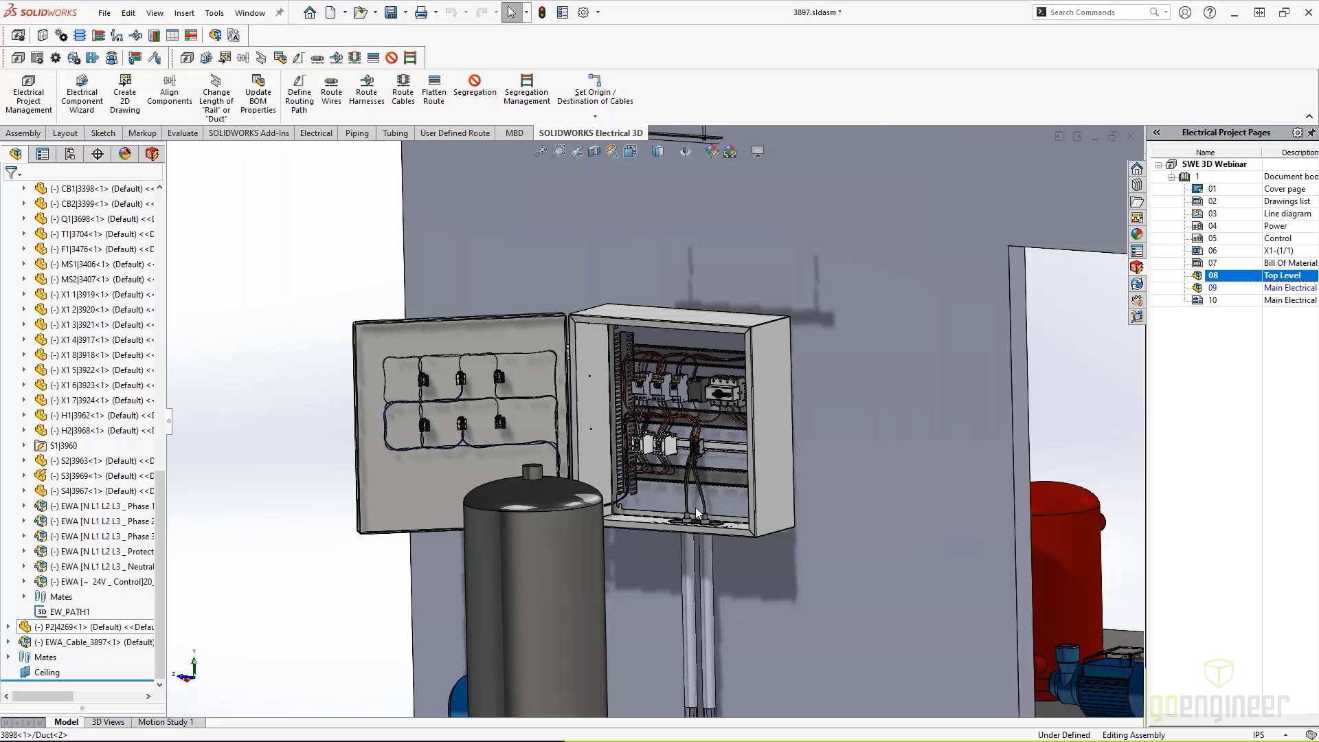
# Switch to the '02 SWE Webinar - 3D' PowerPoint slide show on the DEMO slide.
pyautogui.press('alt')
pyautogui.hotkey('alt', 'Tab')
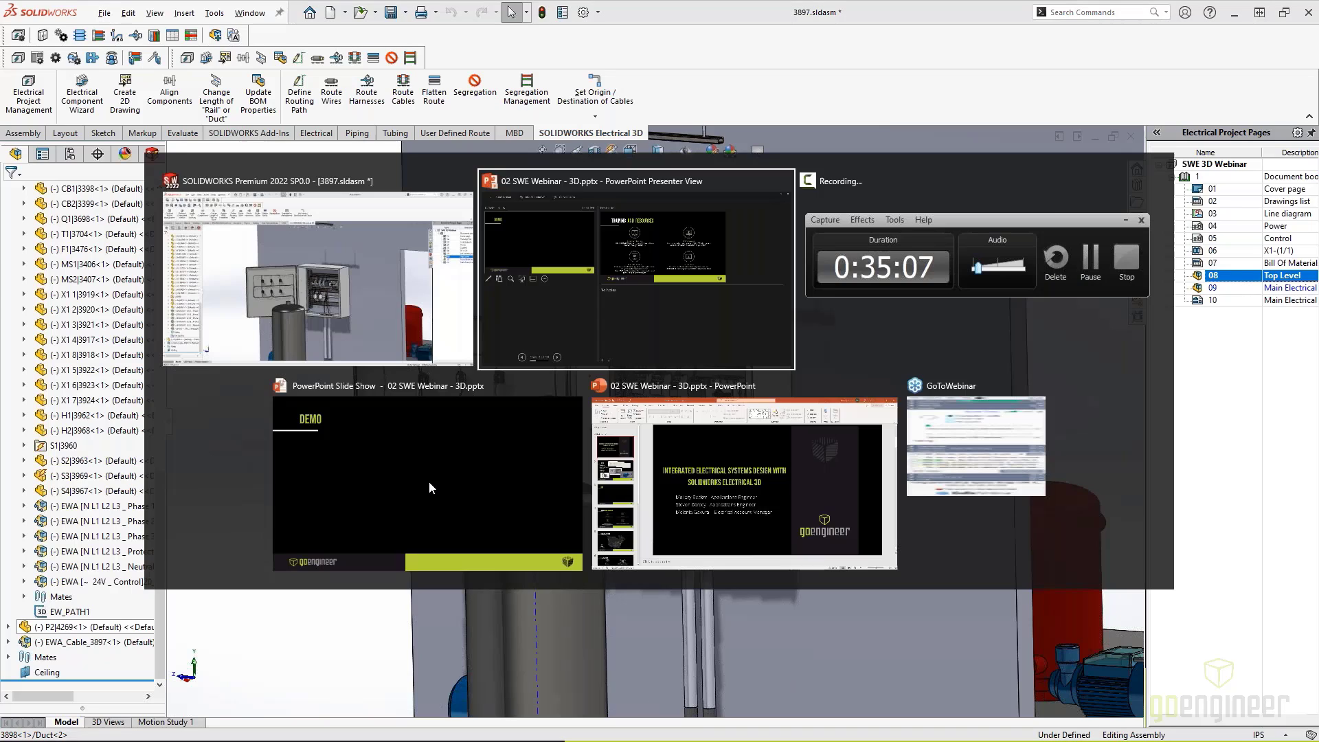
pyautogui.press('Tab')
pyautogui.press('Tab')
pyautogui.press('Tab')
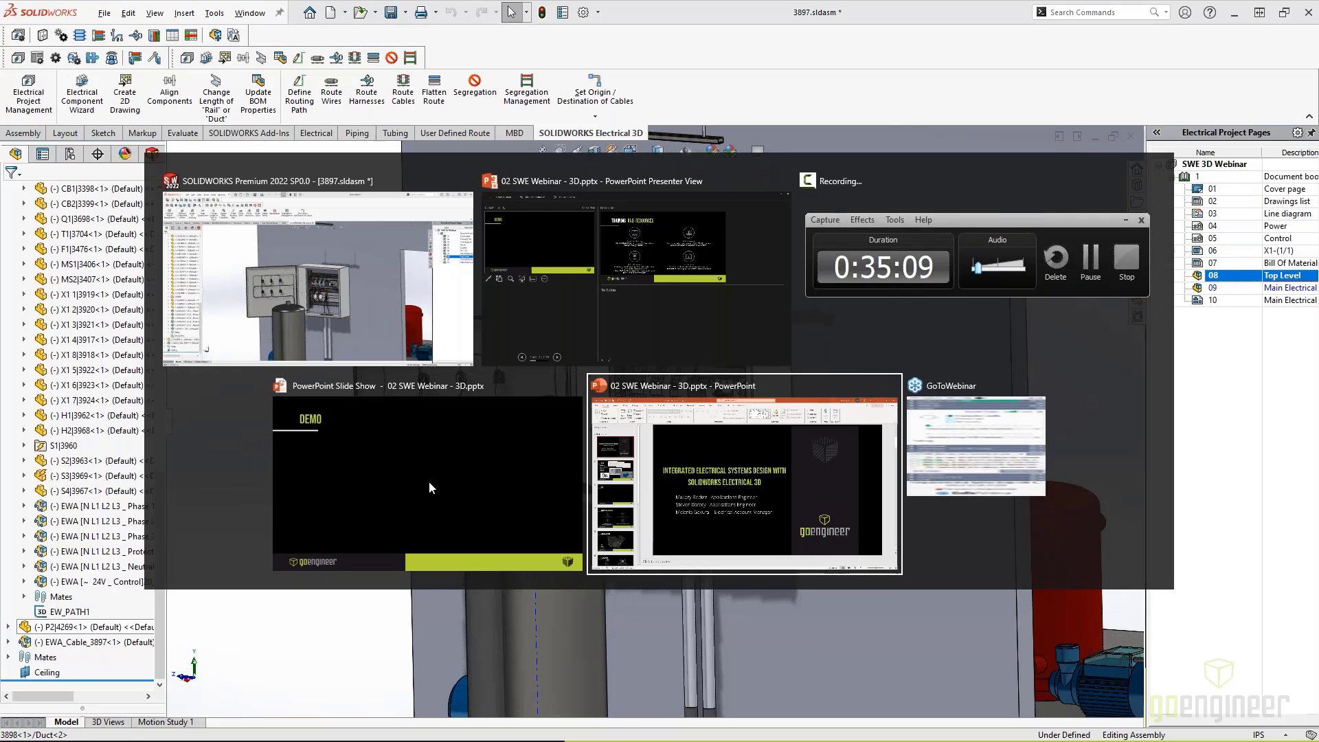
pyautogui.press('Tab')
pyautogui.press('Tab')
pyautogui.press('Tab')
pyautogui.press('Tab')
pyautogui.press('Tab')
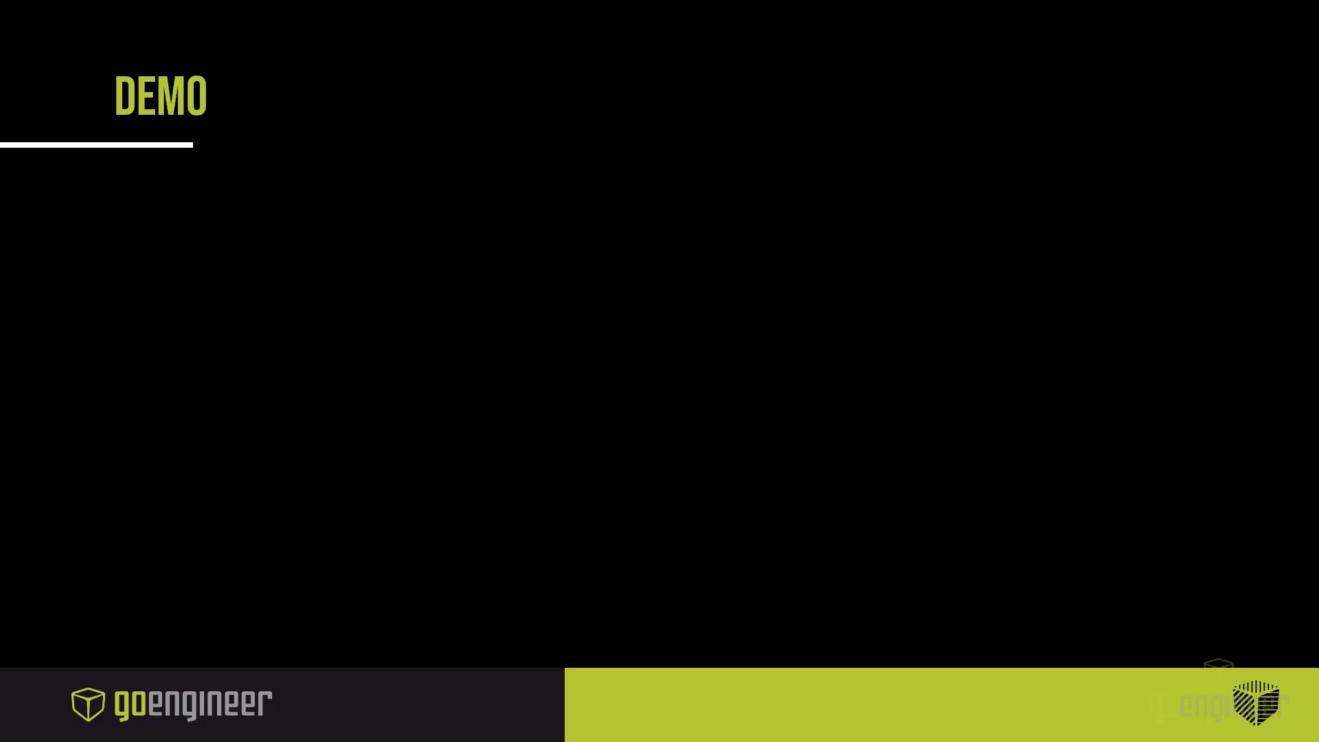
# Advance the slide show past the webinar series list to the Q&A slide.
pyautogui.press('Right')
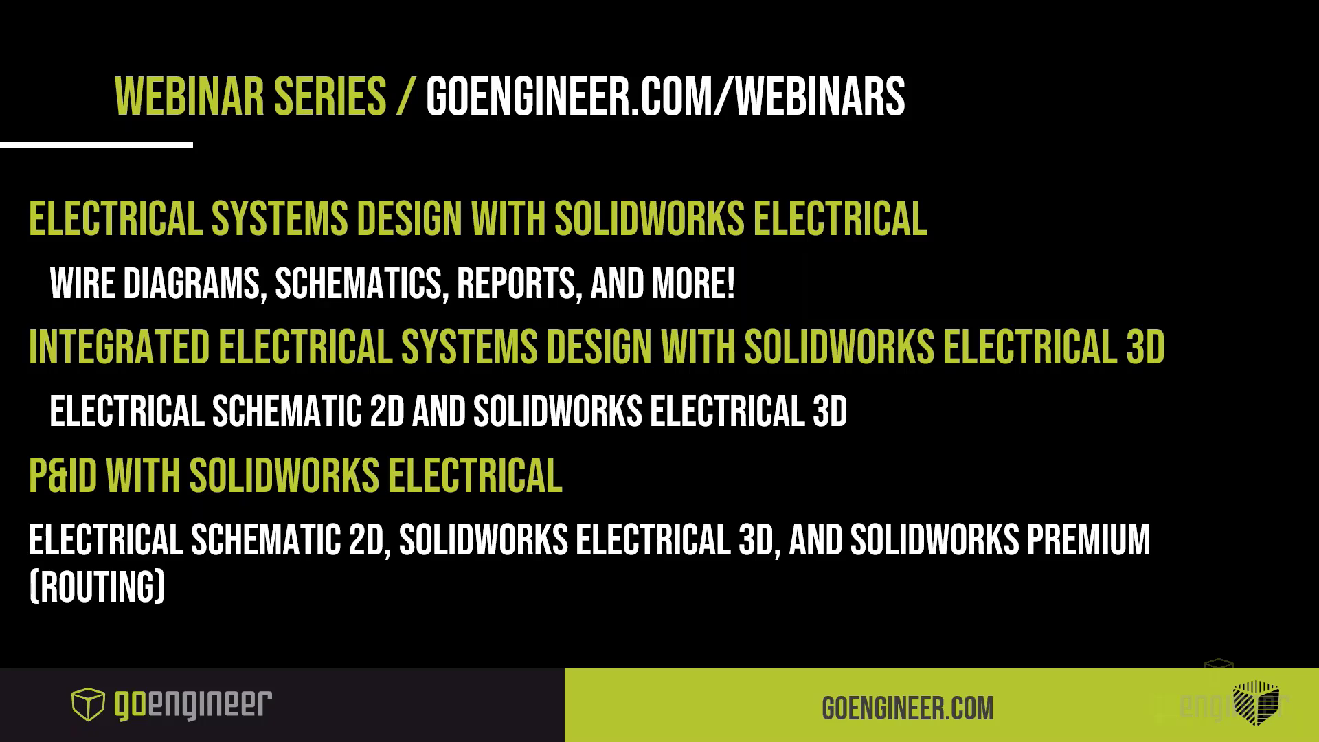
pyautogui.press('Right')
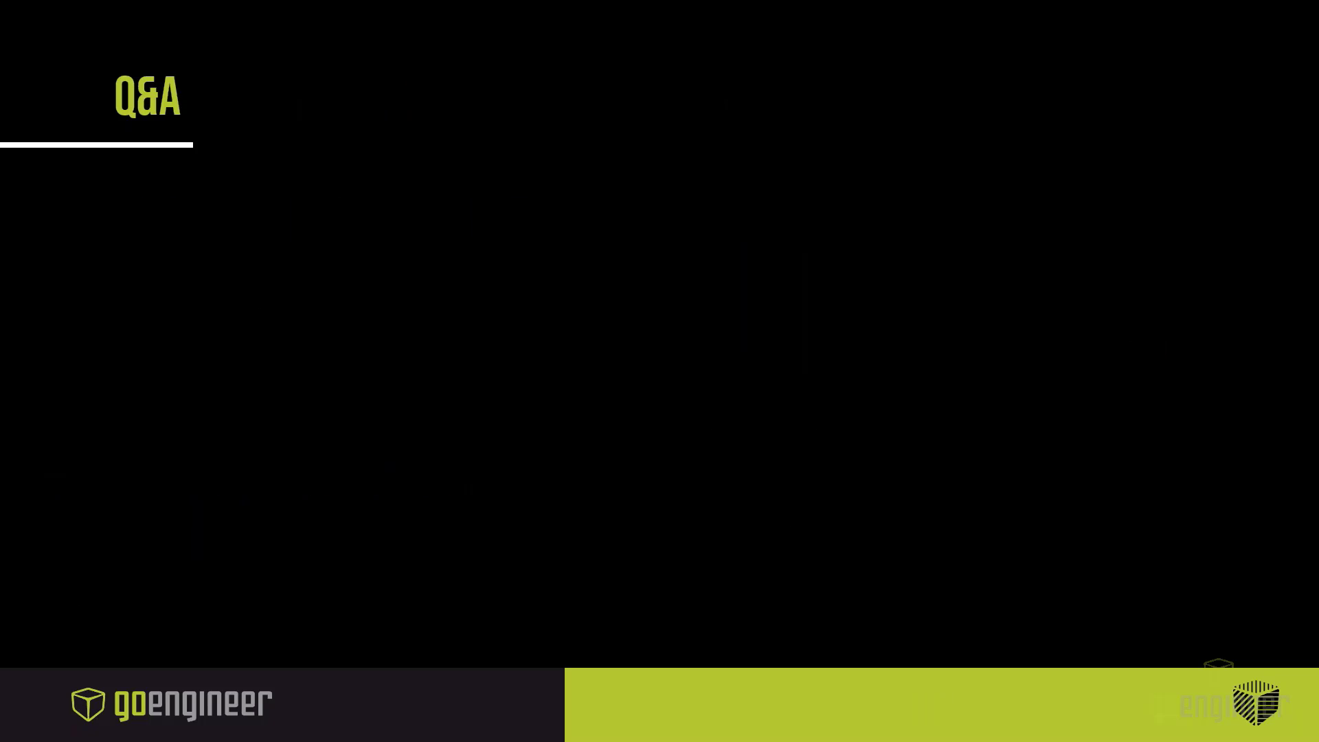